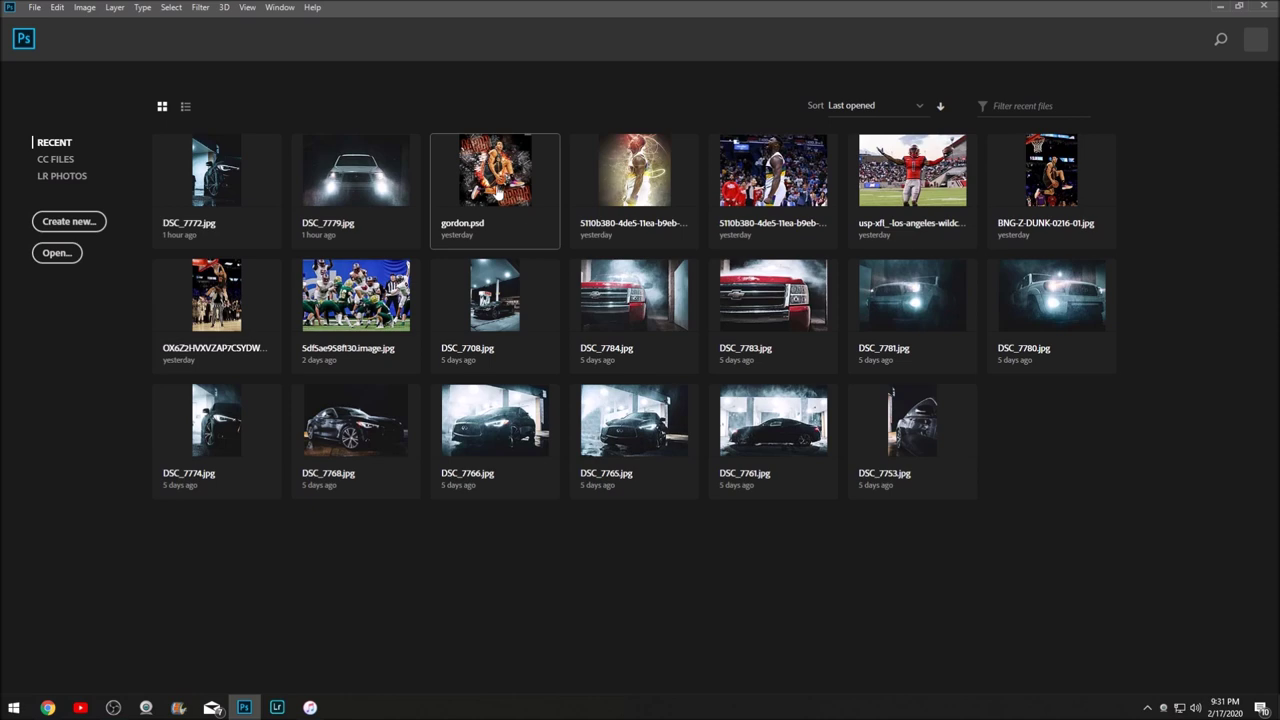
# Open gordon.psd and compare the finished poster's background with Layer 3 and Layer 11 alternately shown and hidden.
pyautogui.click(497, 195)
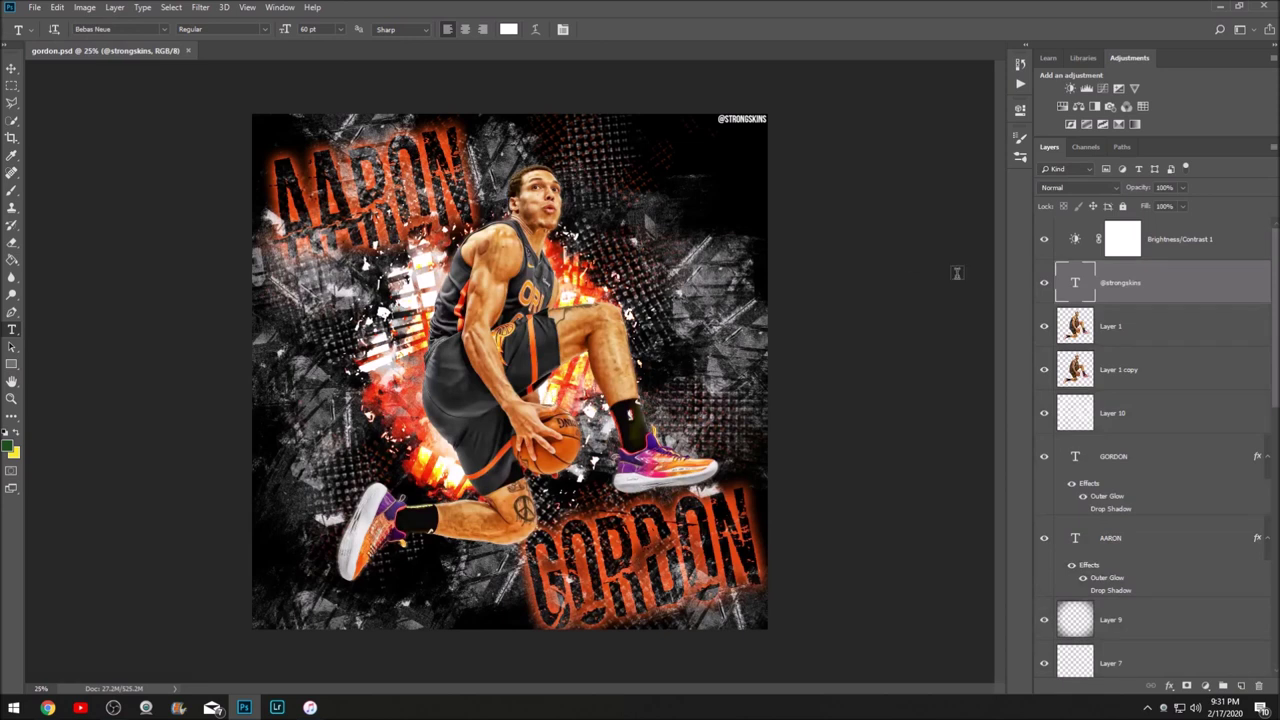
pyautogui.scroll(-3, 1056, 440)
pyautogui.scroll(-5, 1068, 471)
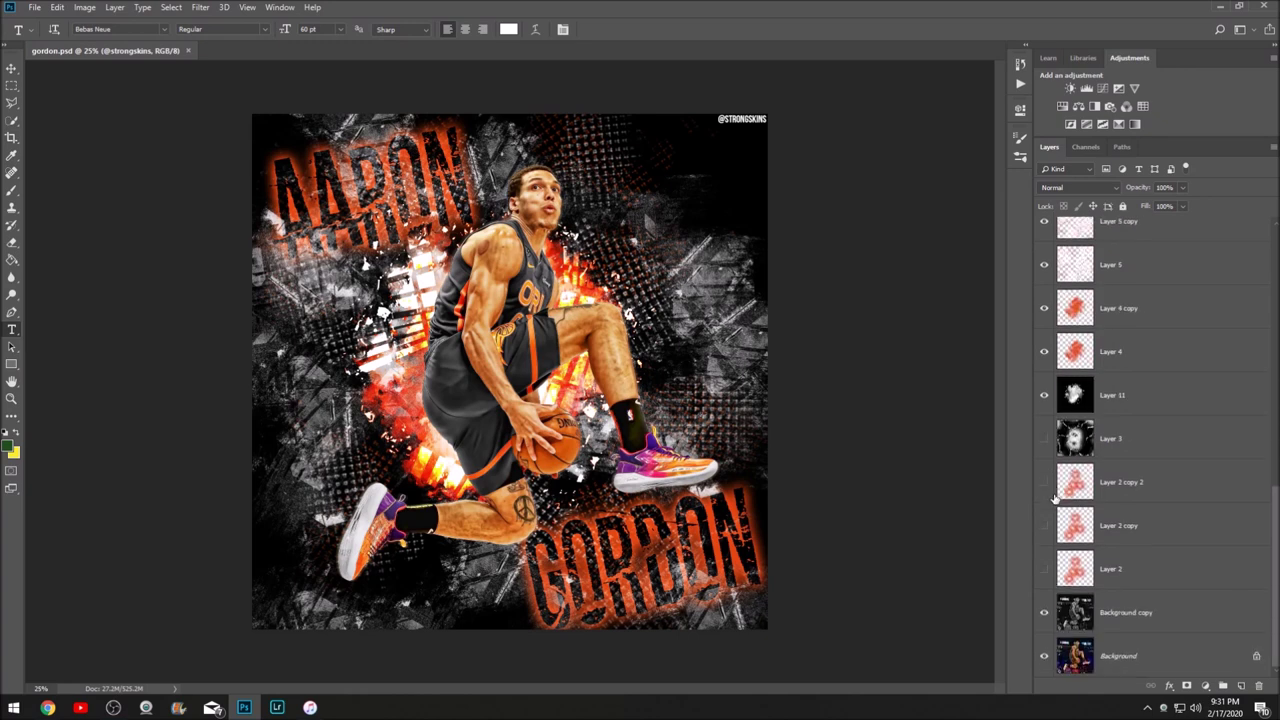
pyautogui.click(1045, 438)
pyautogui.click(1044, 395)
pyautogui.click(1043, 439)
pyautogui.click(1043, 439)
pyautogui.click(1043, 439)
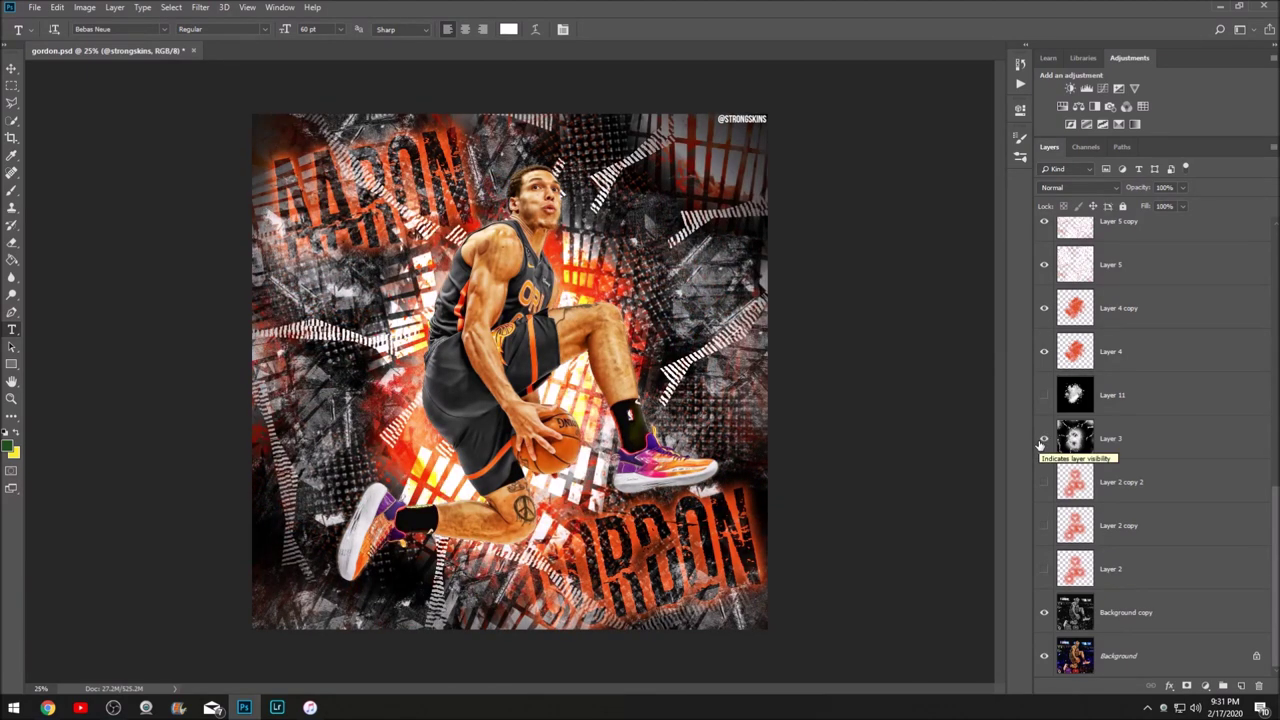
pyautogui.click(1043, 439)
pyautogui.click(1044, 396)
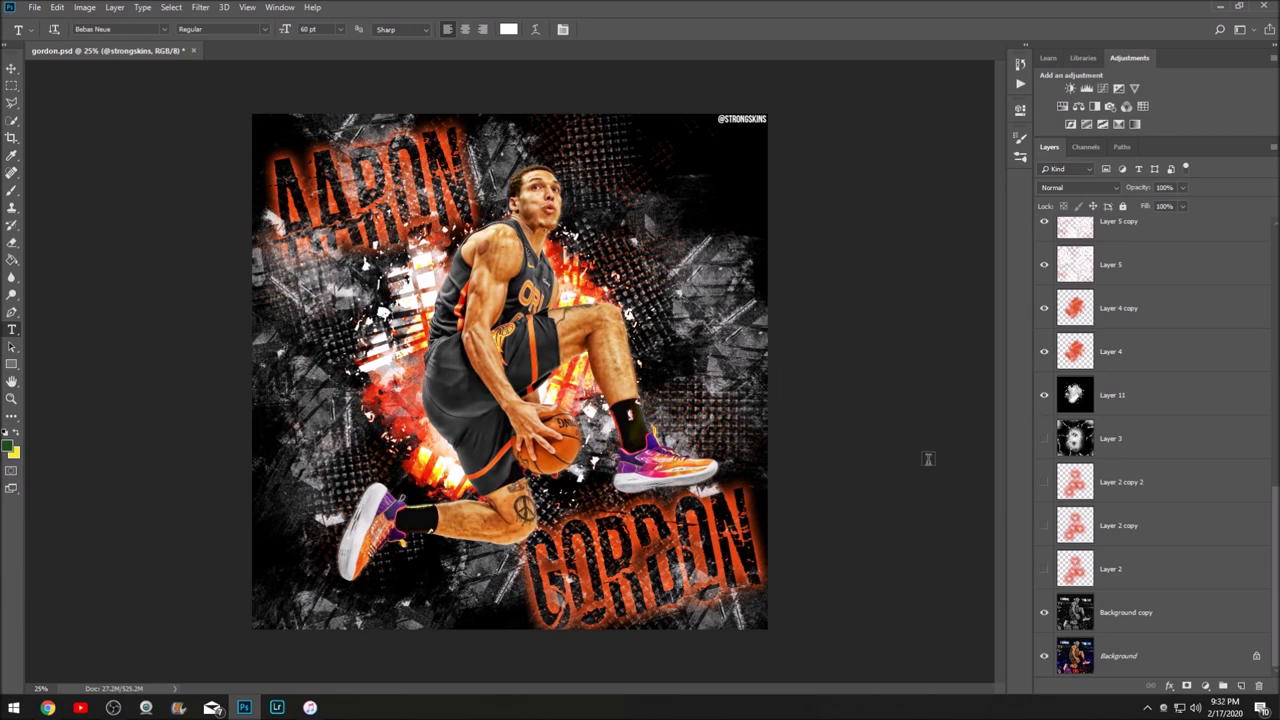
pyautogui.scroll(5, 1104, 315)
pyautogui.scroll(2, 1102, 307)
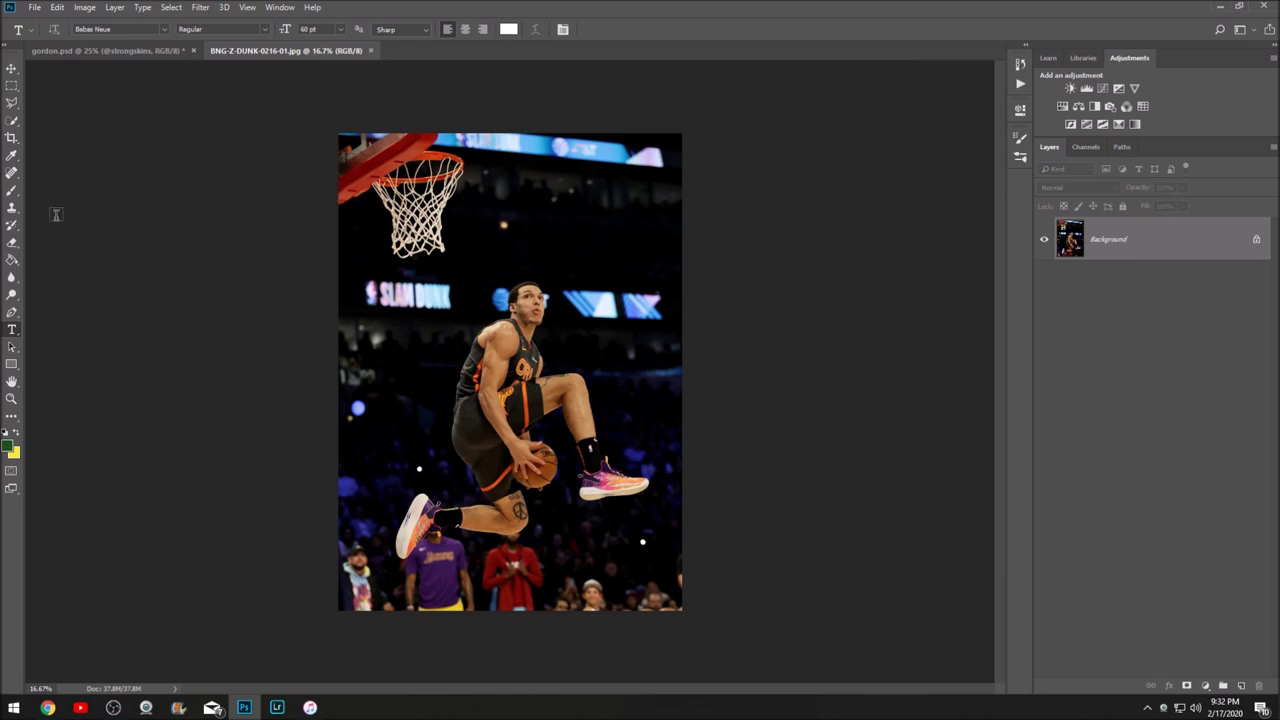
# Crop the dunk photo to a 1:1 square that frames the whole airborne player and cuts off the backboard.
pyautogui.click(11, 139)
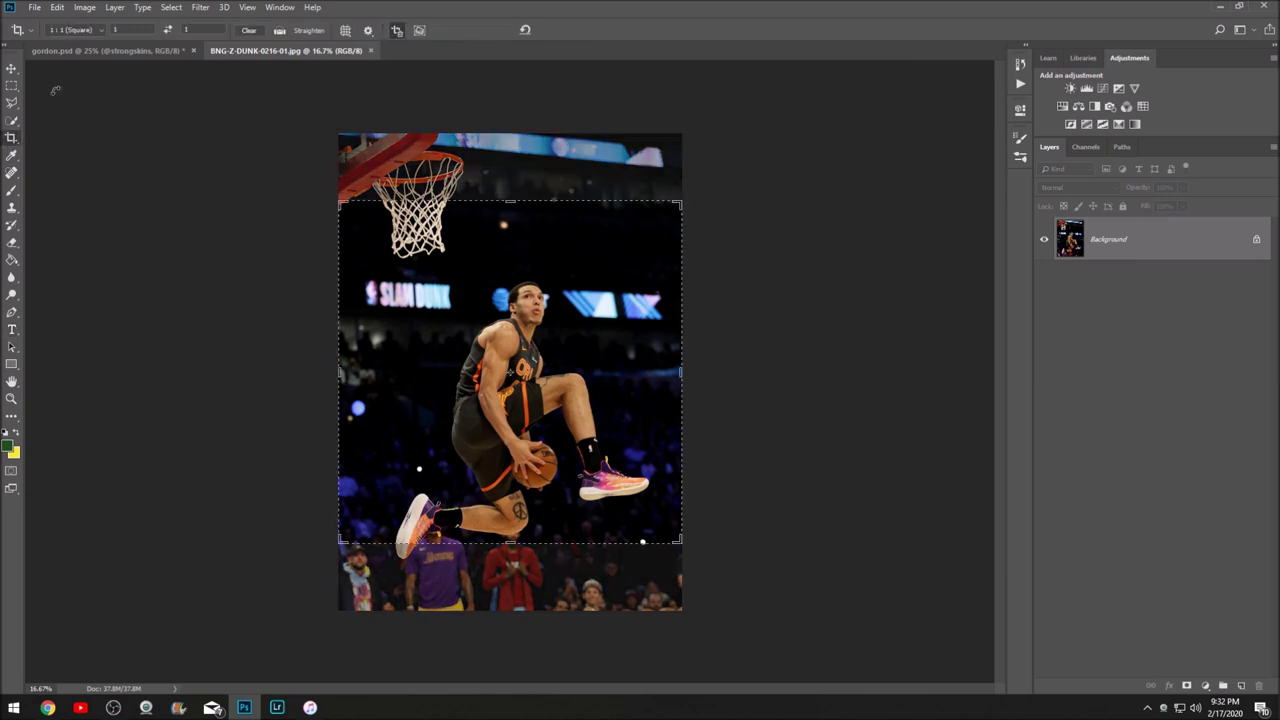
pyautogui.click(557, 340)
pyautogui.moveTo(548, 412); pyautogui.dragTo(548, 368)
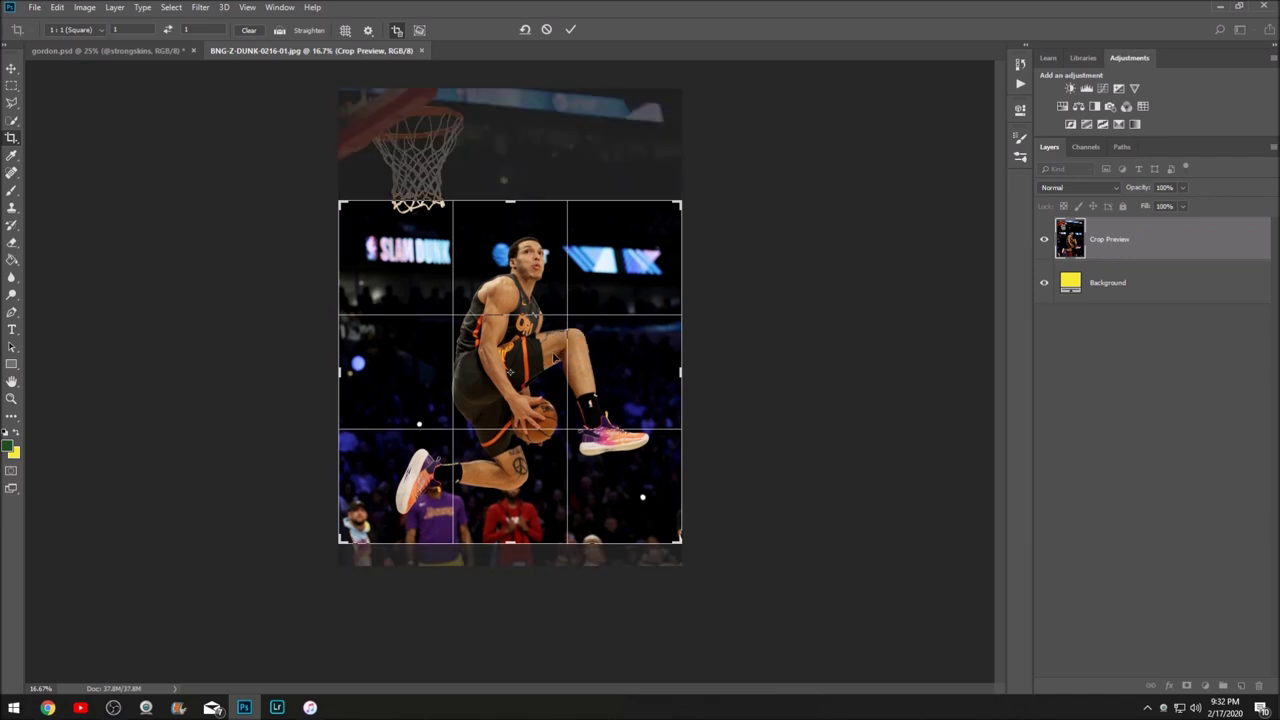
pyautogui.click(570, 29)
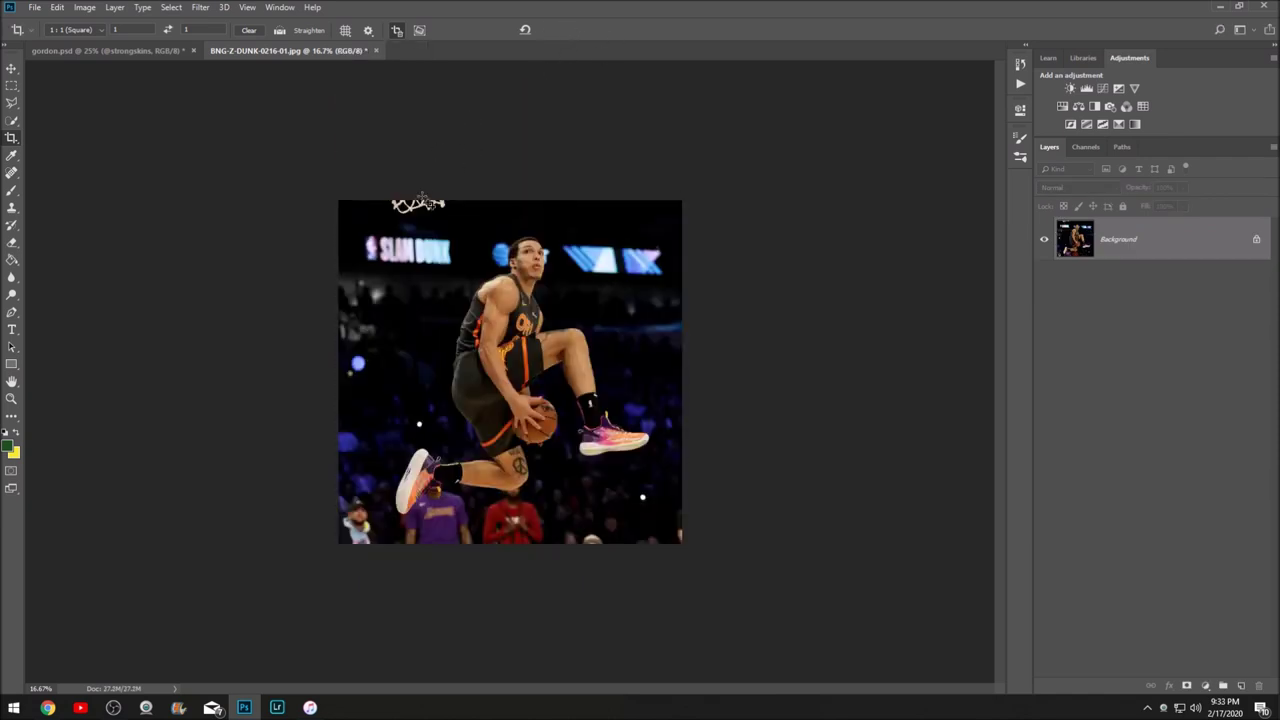
# Remove the leftover piece of basketball net at the photo's upper edge with the Spot Healing Brush.
pyautogui.click(12, 172)
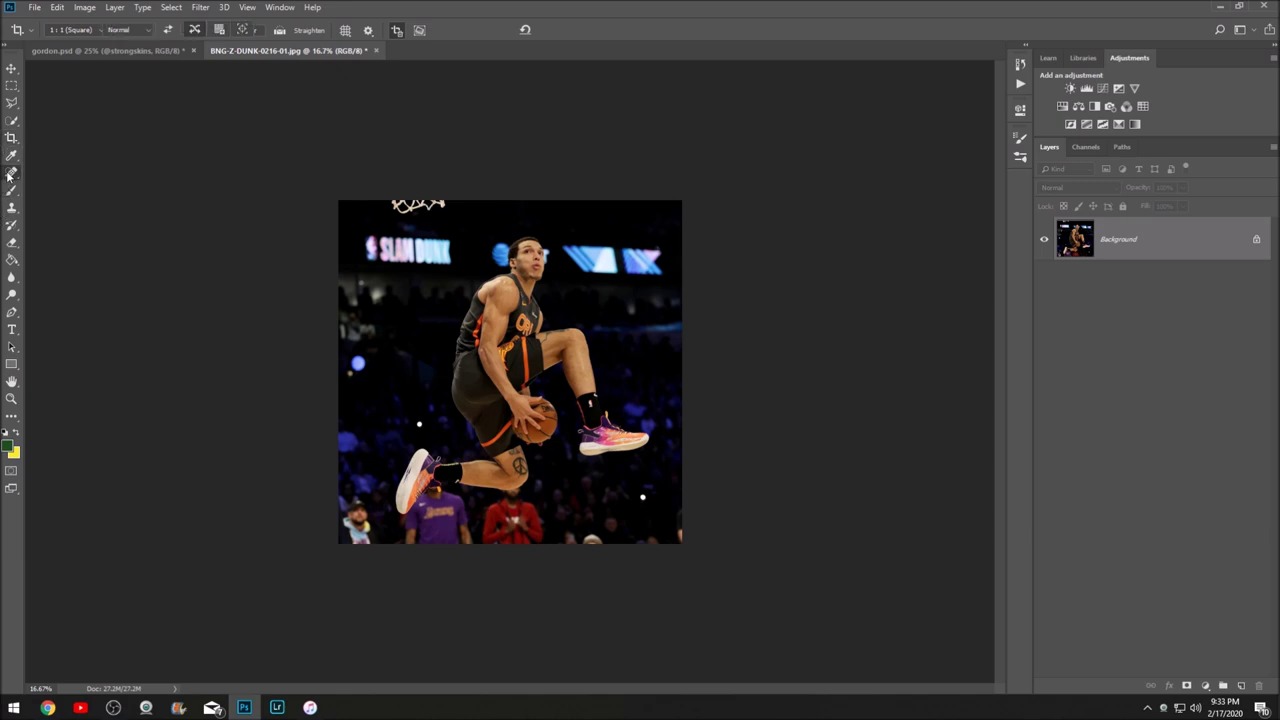
pyautogui.moveTo(463, 194); pyautogui.dragTo(374, 211)
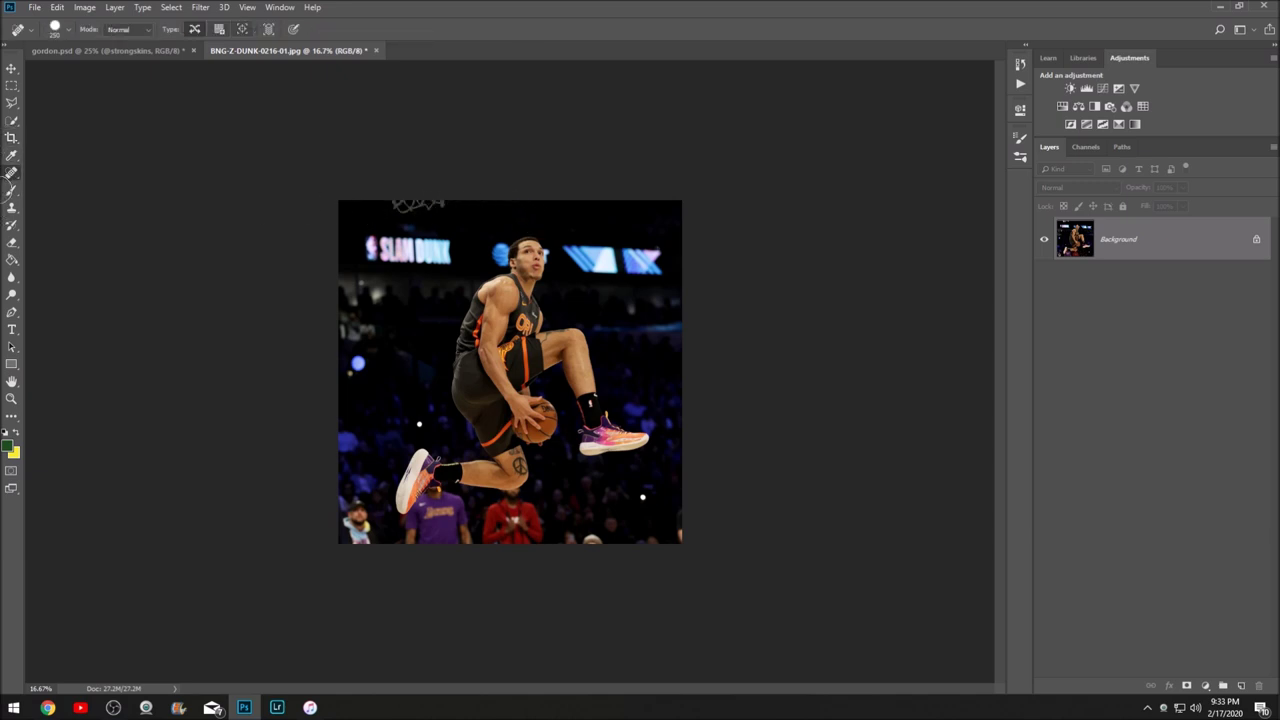
pyautogui.moveTo(404, 208)
pyautogui.mouseDown()
pyautogui.moveTo(410, 223)
pyautogui.moveTo(390, 221)
pyautogui.mouseUp()
# Reduce the photo's noise with Topaz DeNoise 6 using the JPEG - strong preset.
pyautogui.hotkey('ctrl', '0')
pyautogui.scroll(1, 515, 252)
pyautogui.scroll(-2, 512, 255)
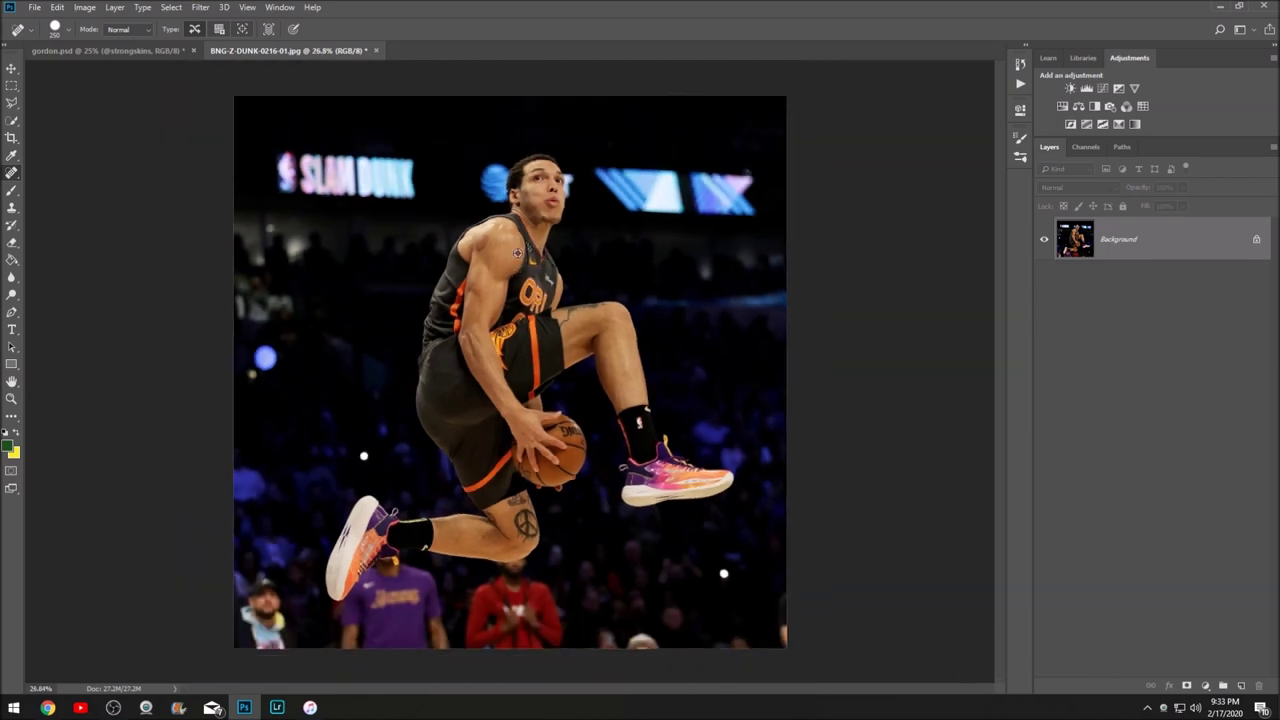
pyautogui.scroll(2, 508, 258)
pyautogui.scroll(-2, 508, 265)
pyautogui.click(202, 7)
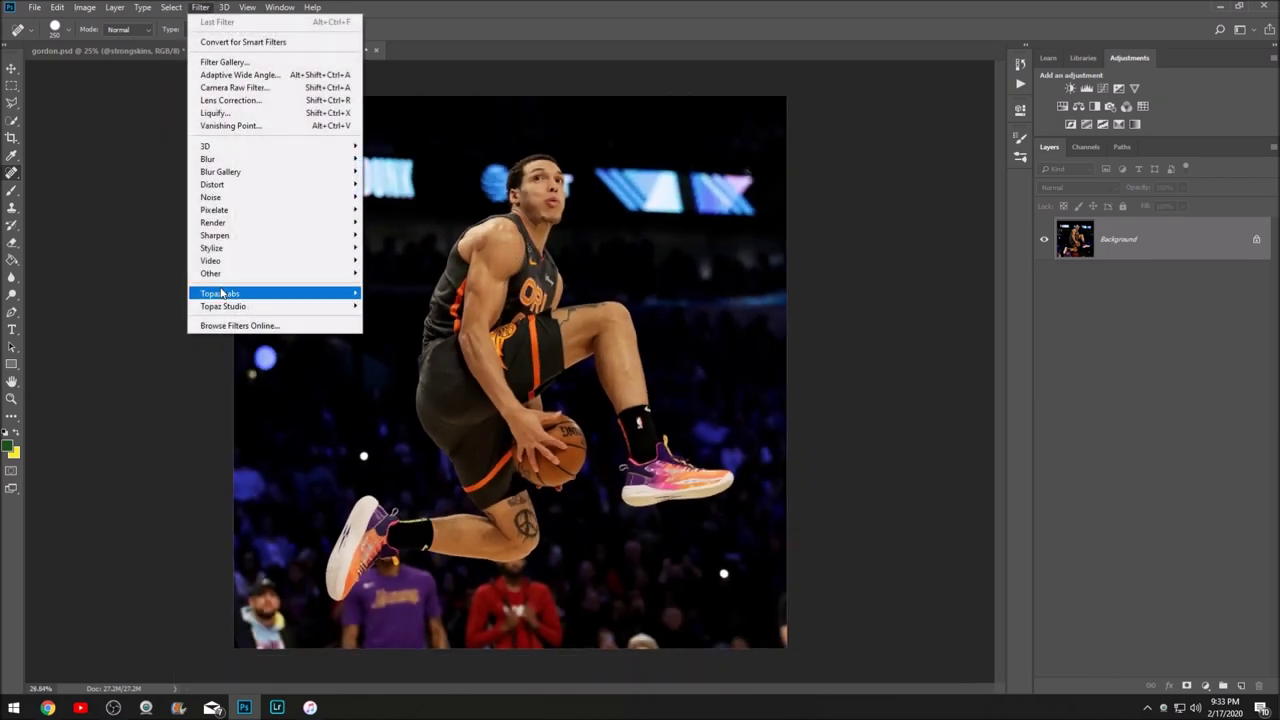
pyautogui.moveTo(240, 293)
pyautogui.click(403, 318)
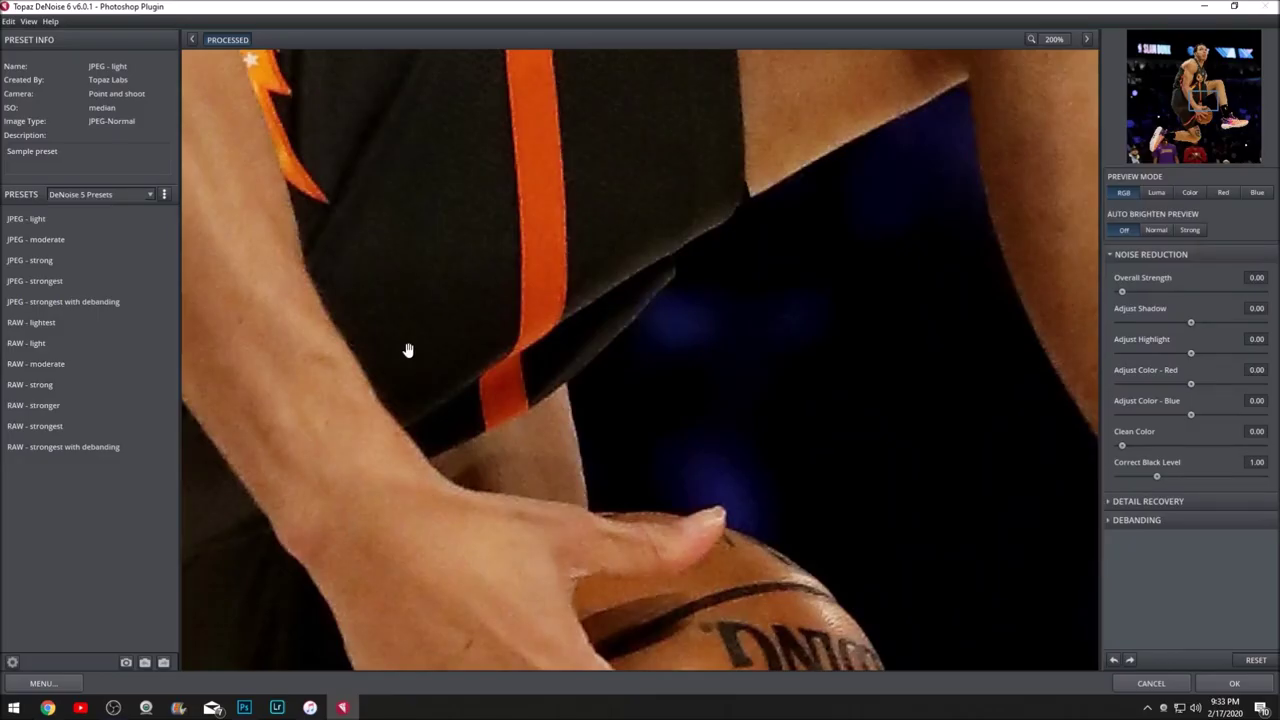
pyautogui.moveTo(742, 142); pyautogui.dragTo(631, 529)
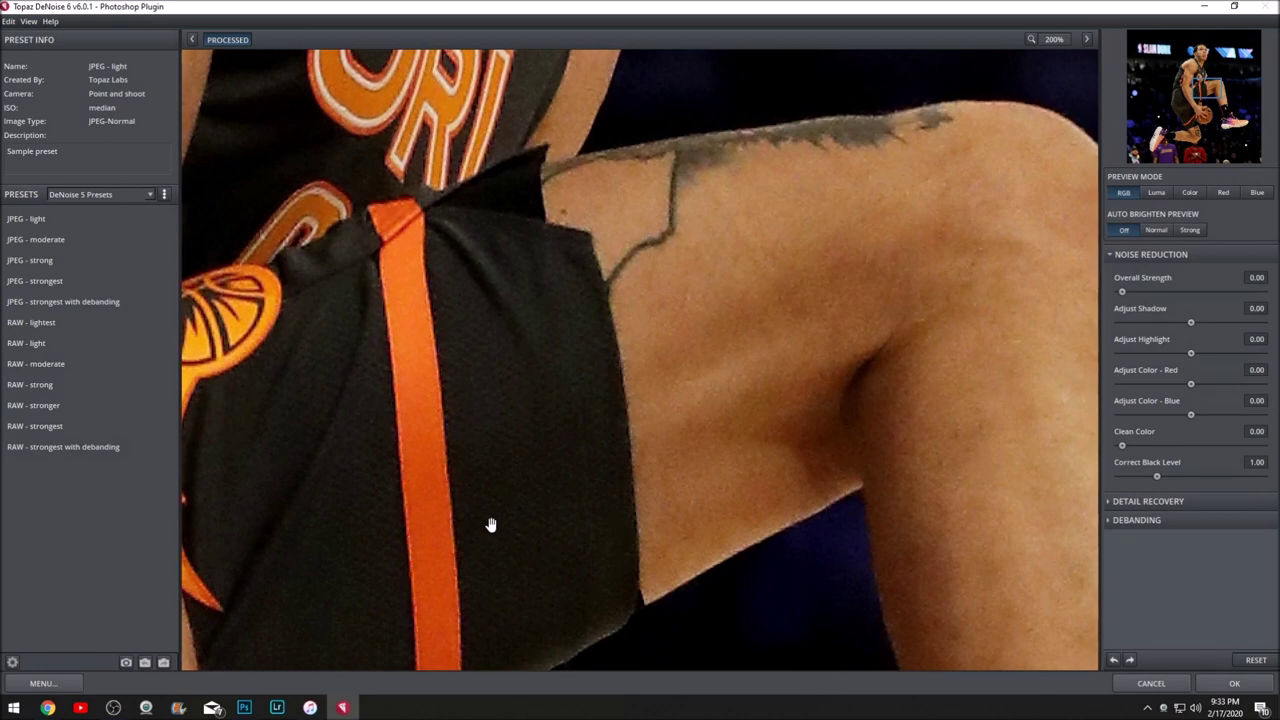
pyautogui.moveTo(491, 524); pyautogui.dragTo(443, 420)
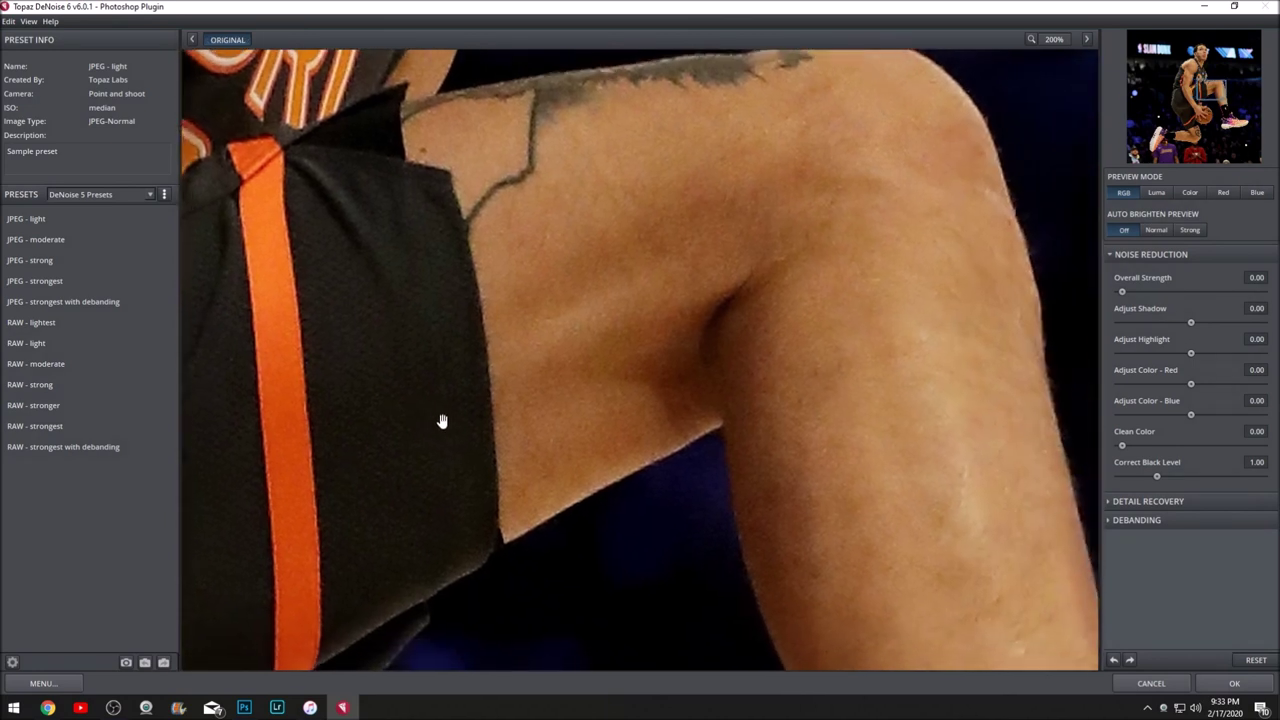
pyautogui.click(54, 259)
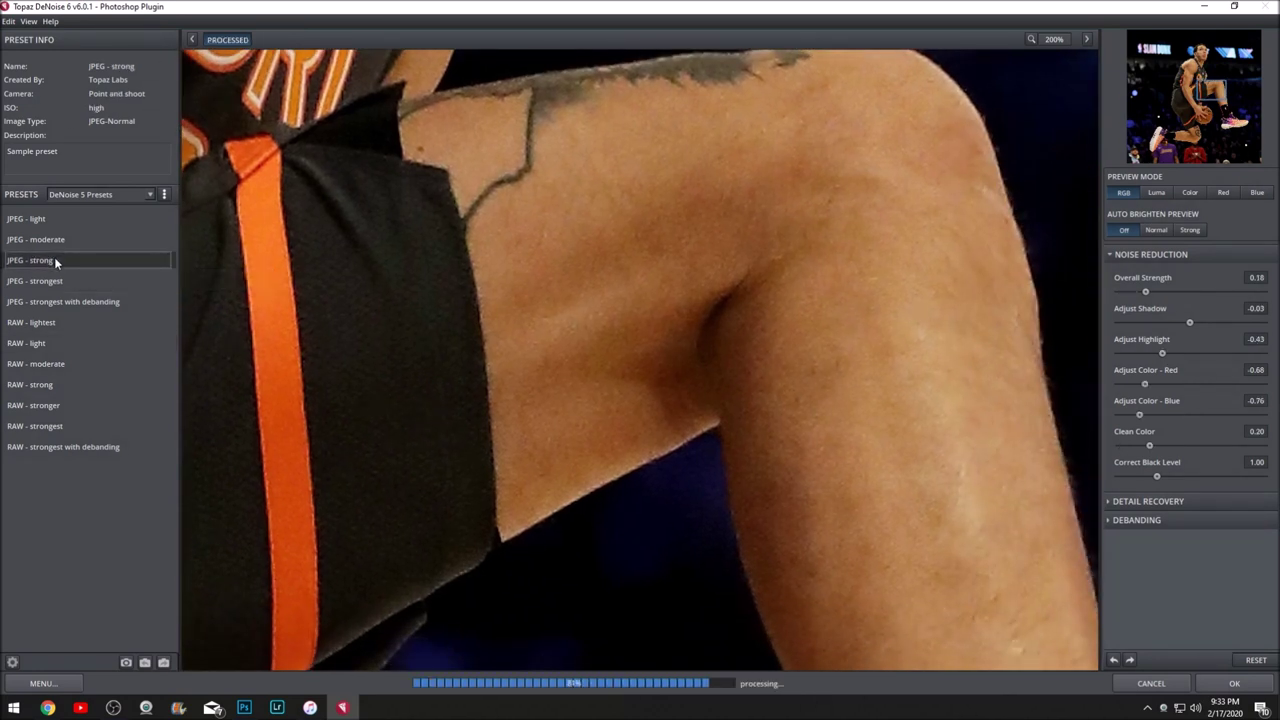
pyautogui.click(1232, 685)
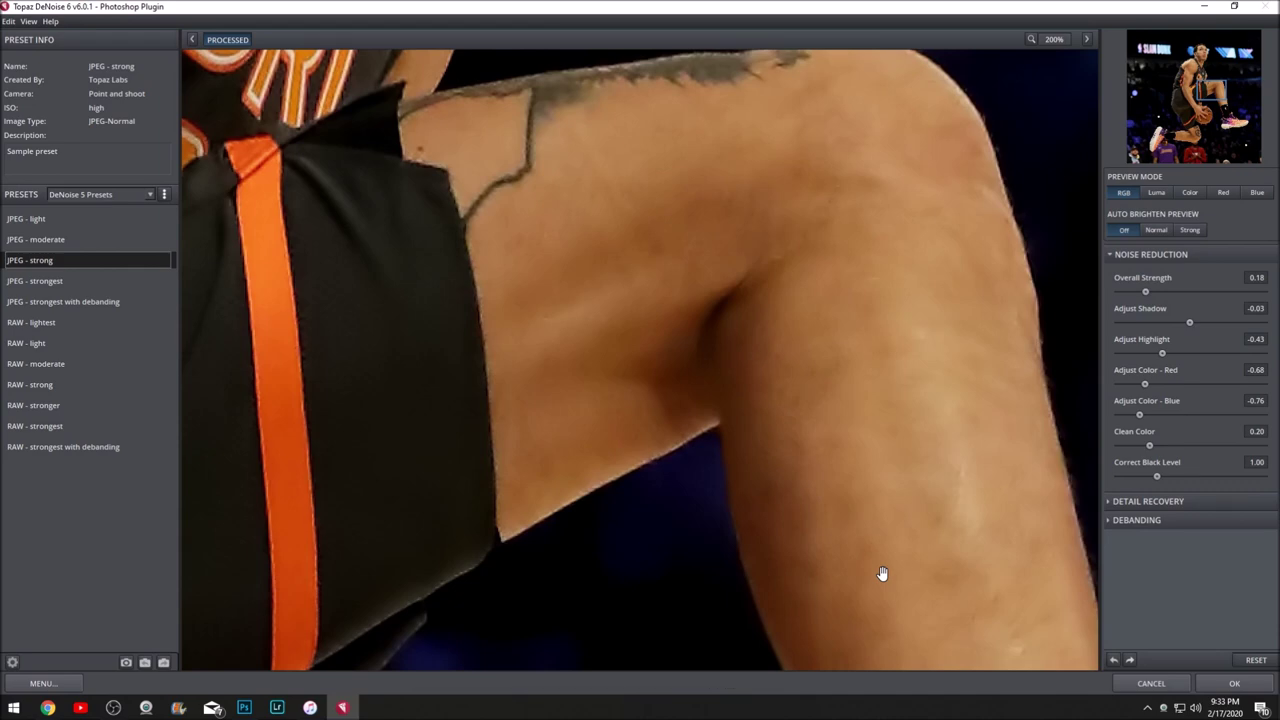
pyautogui.press('Return')
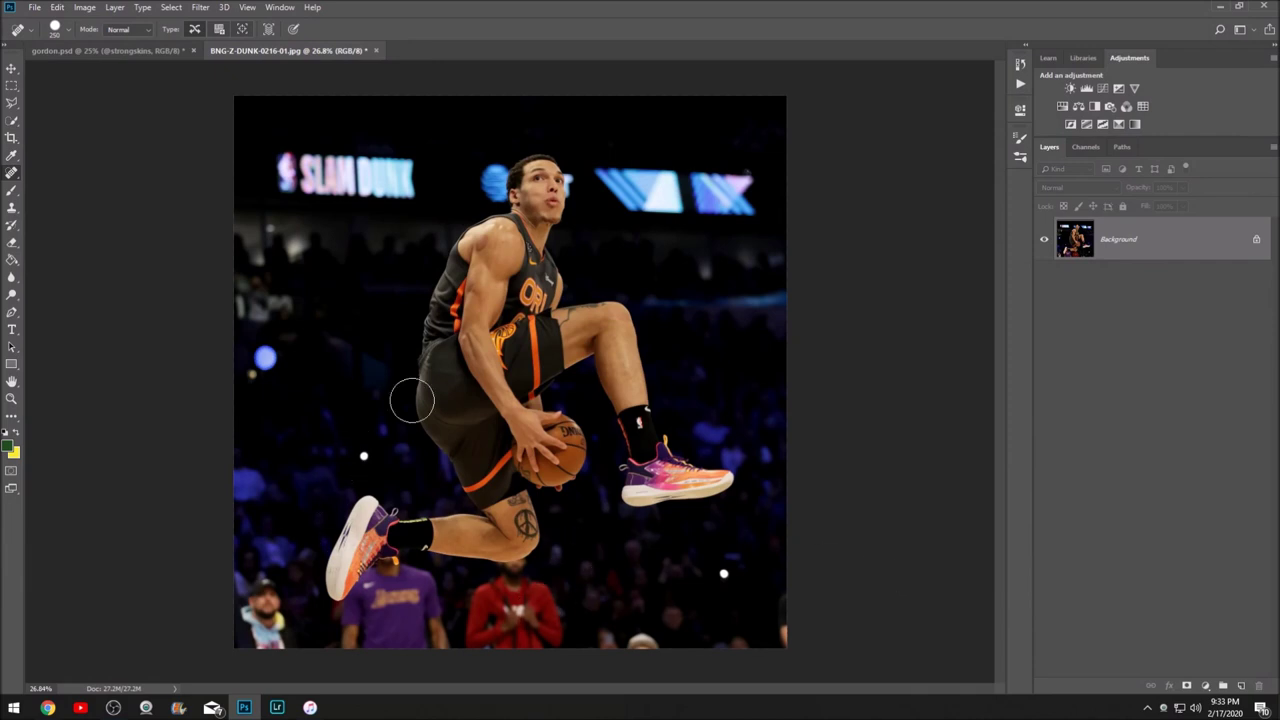
# Try Topaz Adjust 5 on the photo, applying the HDR Collection's Dynamic Pop preset.
pyautogui.click(200, 7)
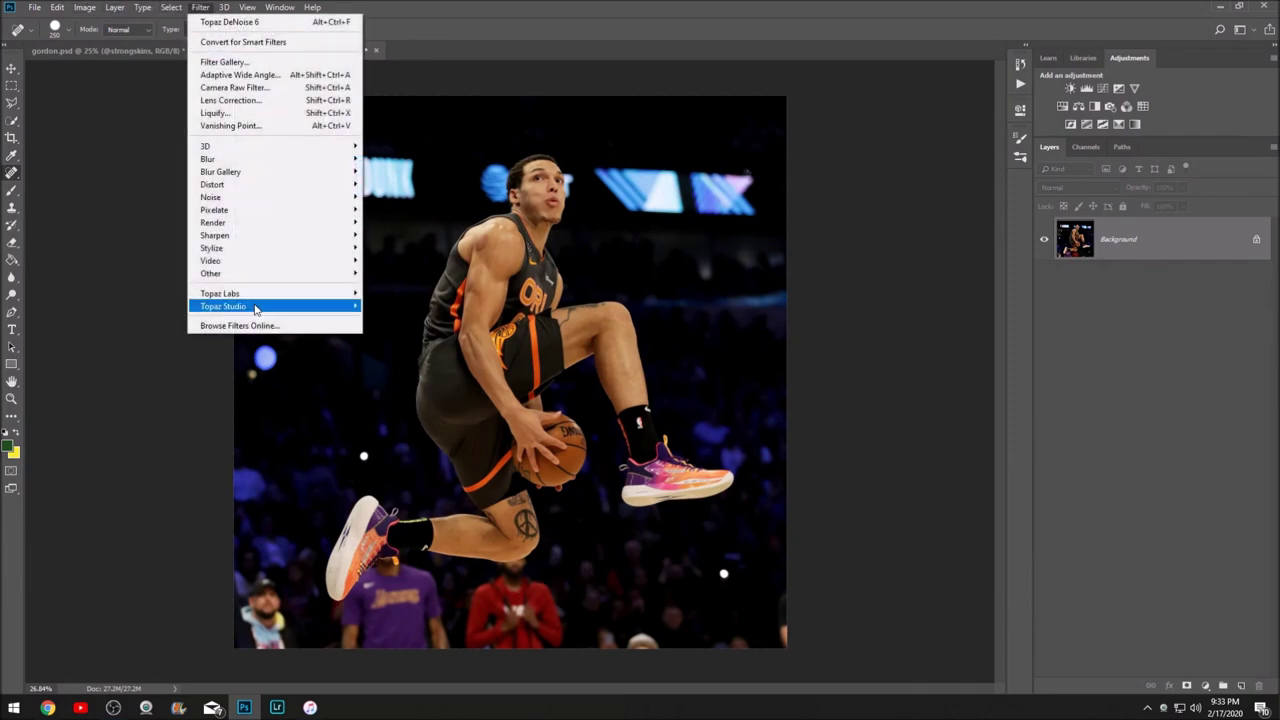
pyautogui.moveTo(250, 293)
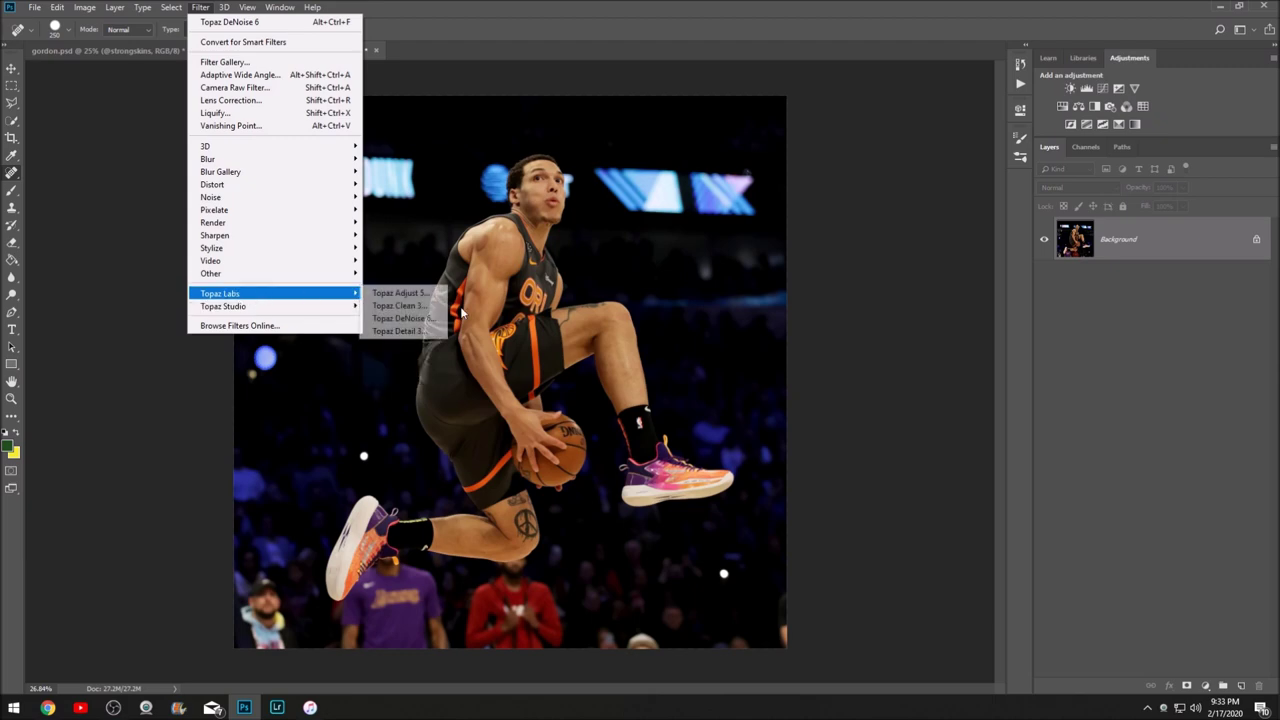
pyautogui.click(395, 293)
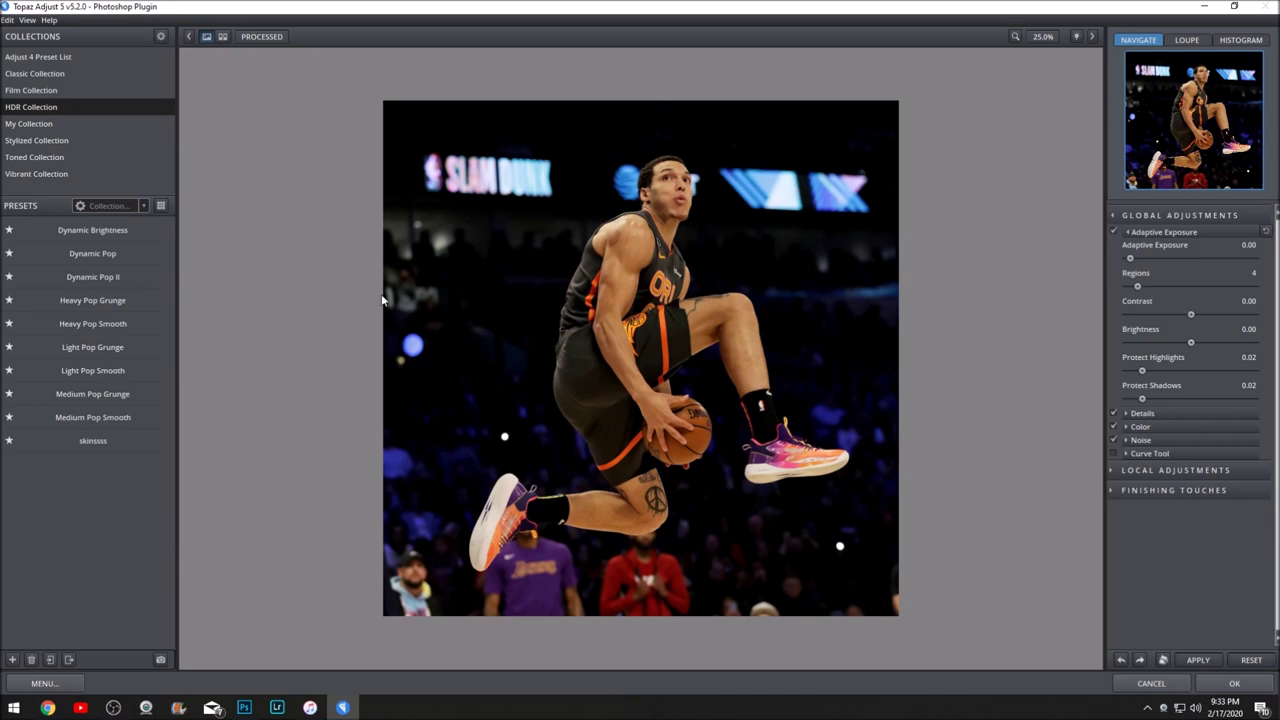
pyautogui.click(60, 253)
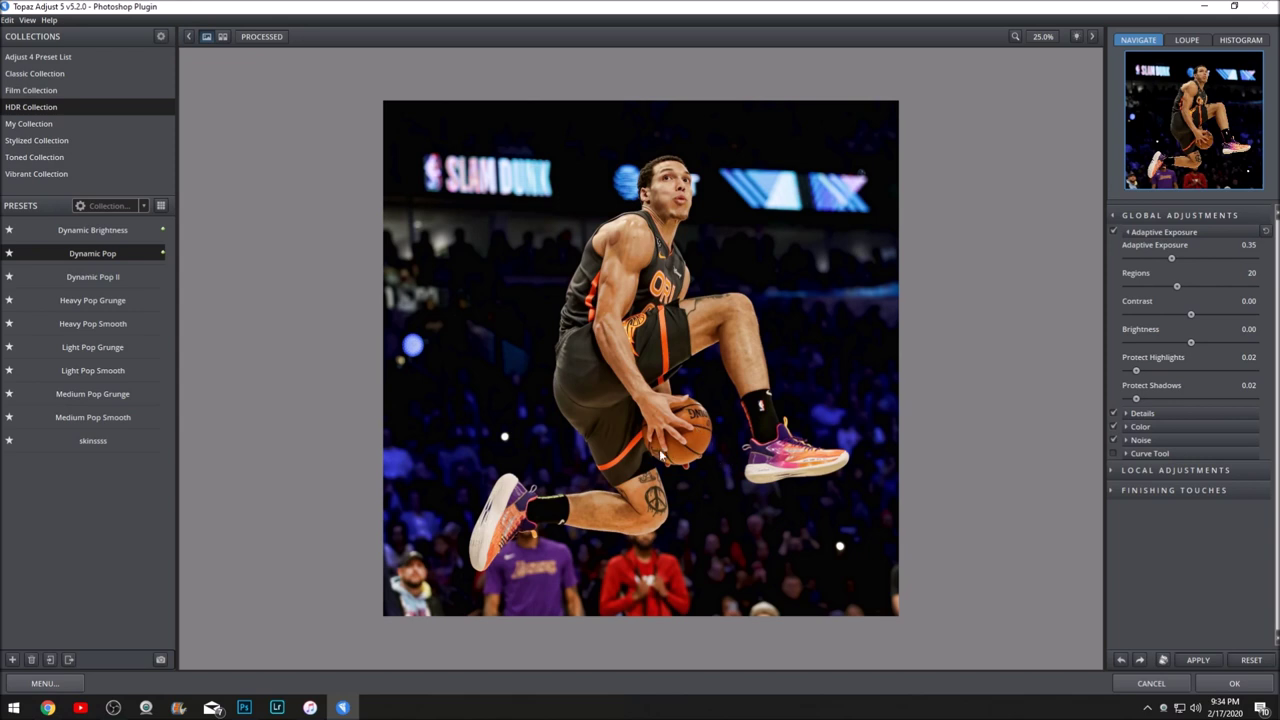
pyautogui.click(1198, 660)
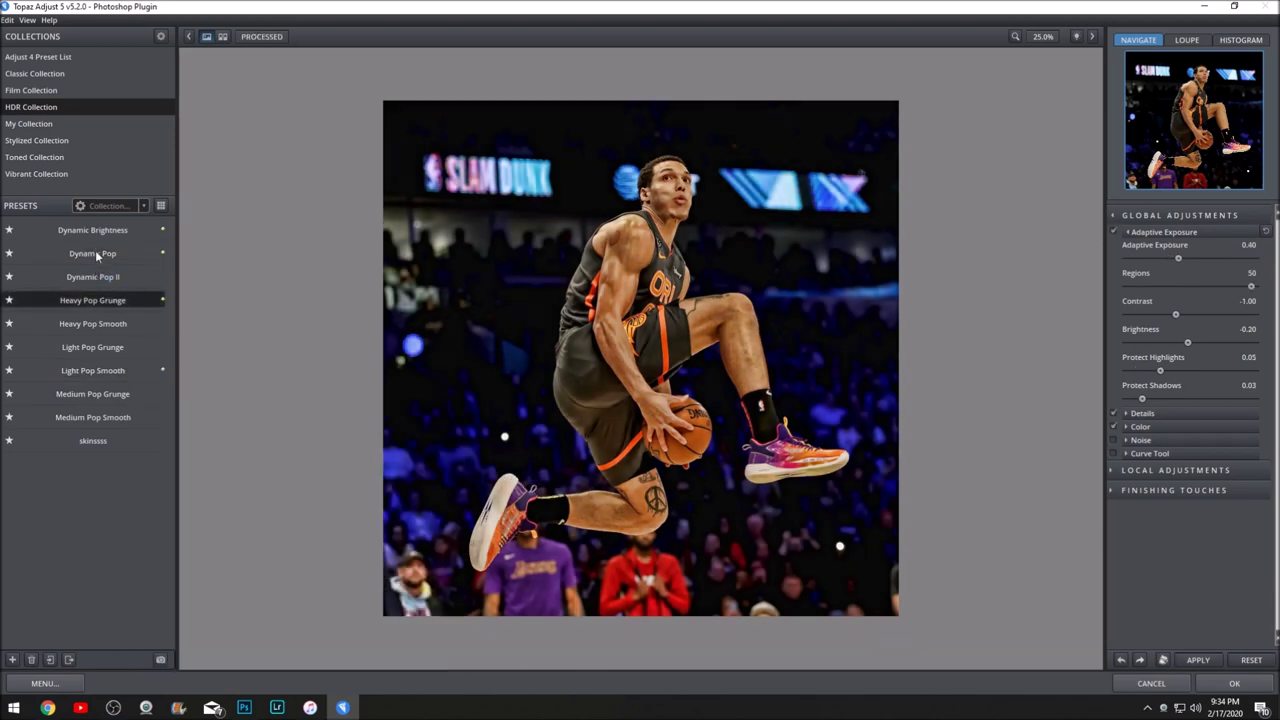
# Browse the Stylized Collection presets, and try adding the HDR Collection's Light Pop Smooth over the applied Dynamic Pop effect.
pyautogui.click(60, 140)
pyautogui.scroll(-5, 50, 555)
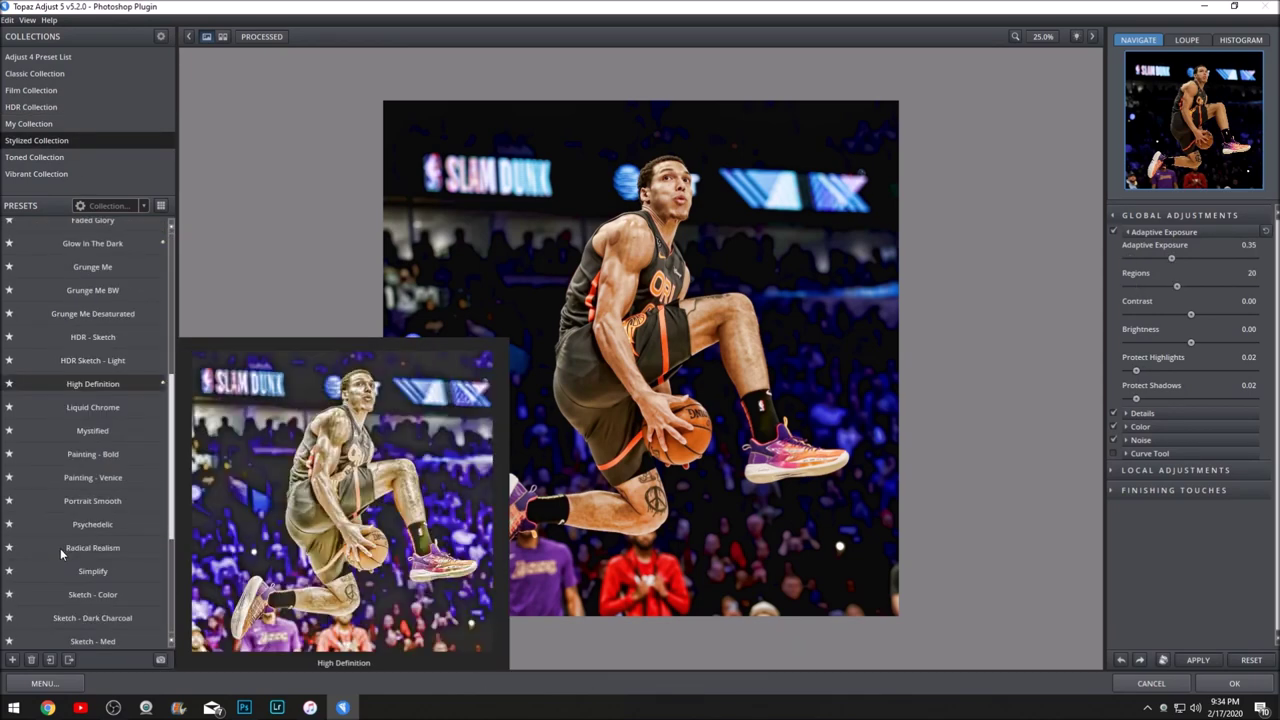
pyautogui.scroll(-6, 70, 583)
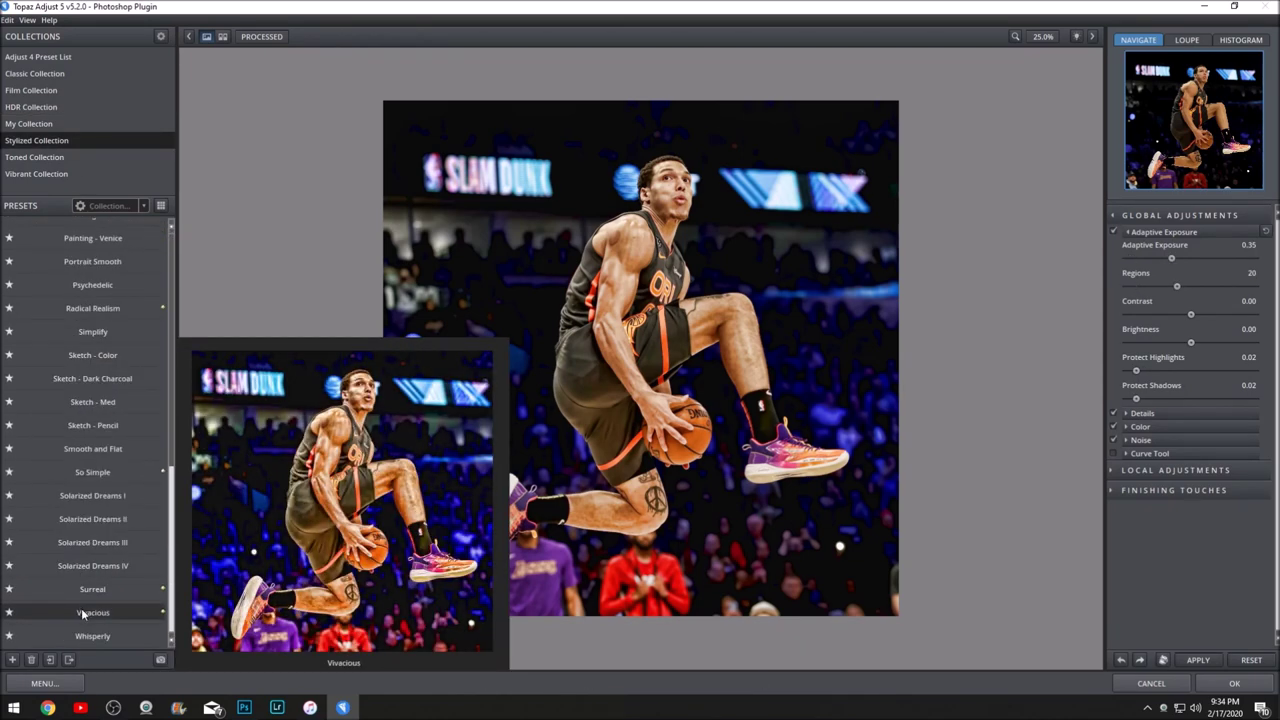
pyautogui.click(30, 106)
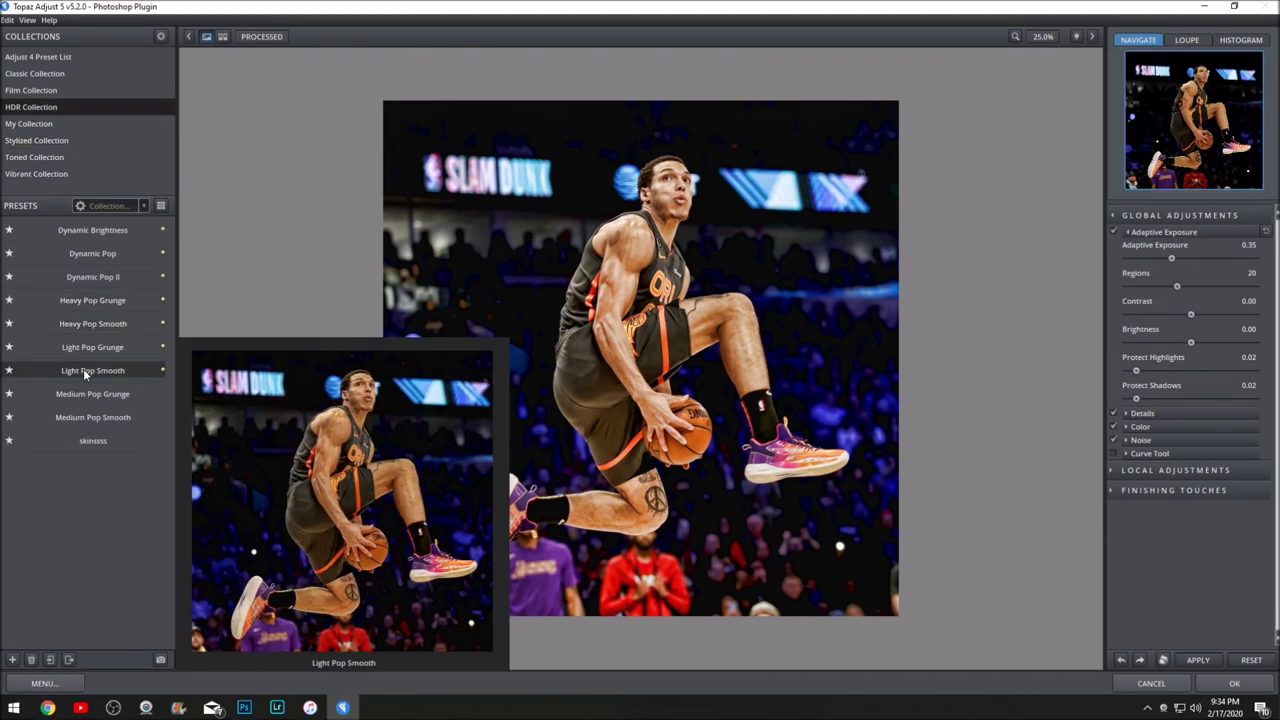
pyautogui.click(83, 368)
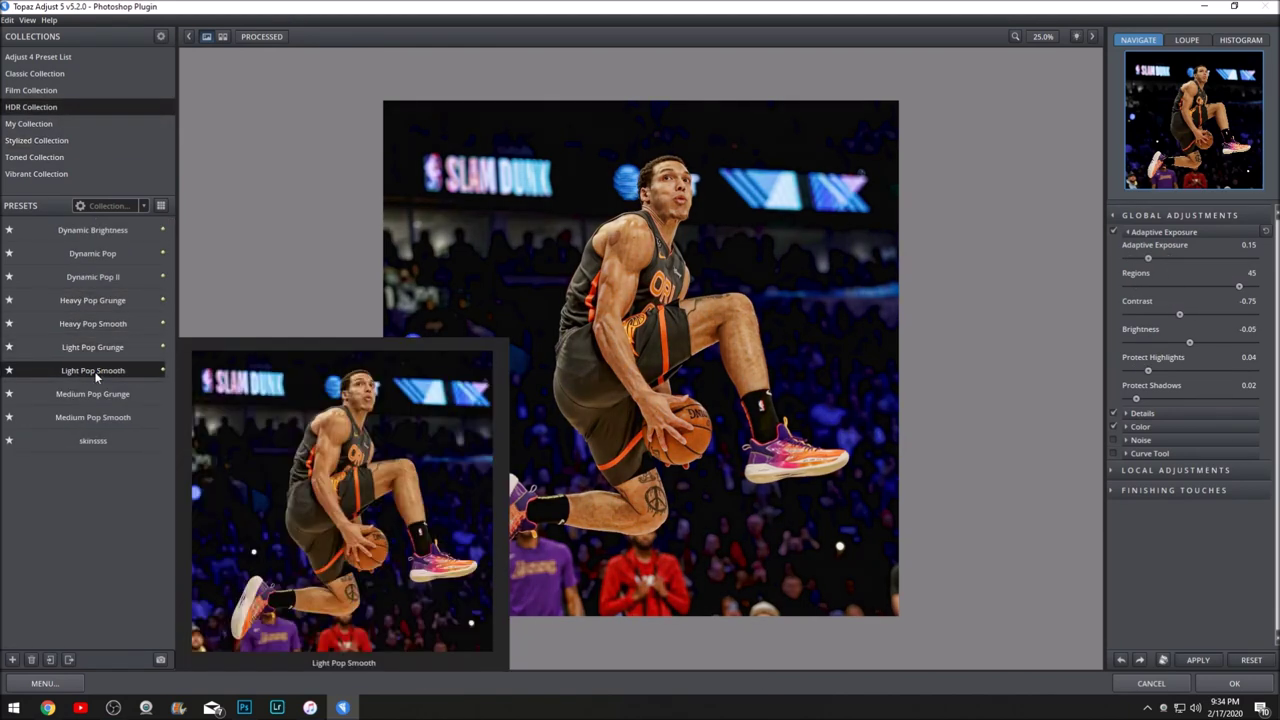
pyautogui.click(1235, 685)
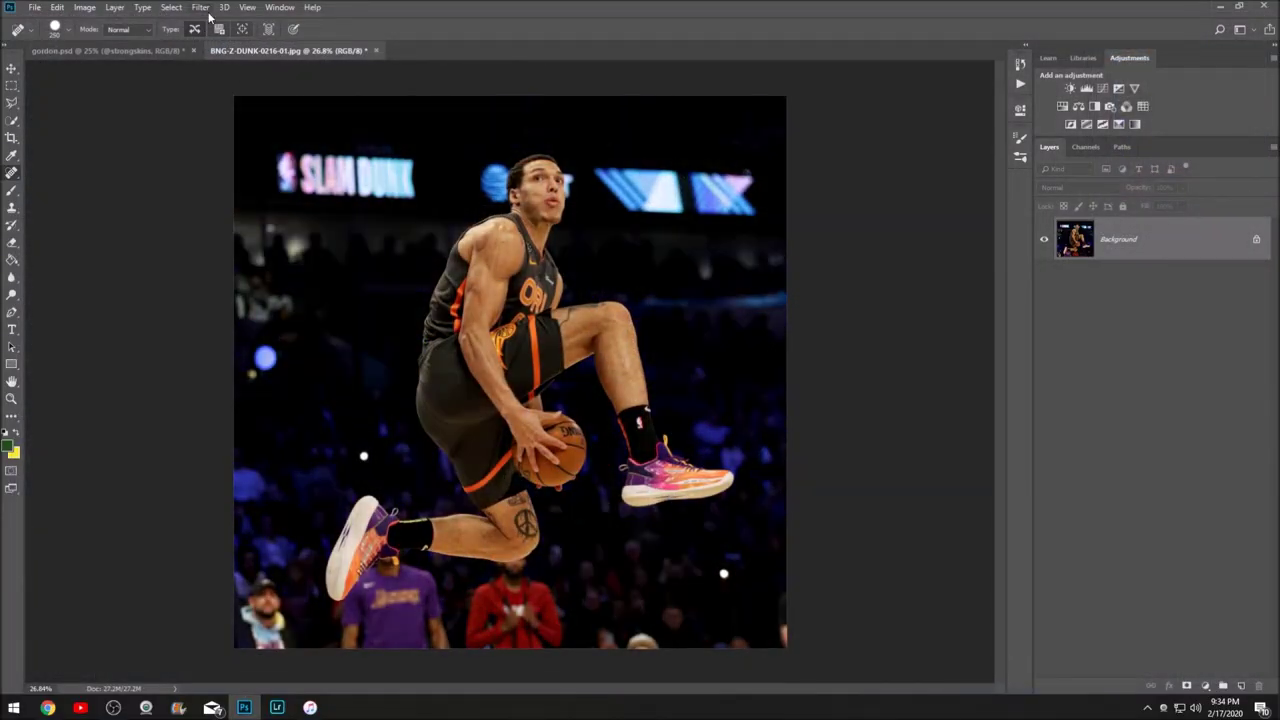
# Run Topaz Adjust 5 on the photo again, applying Dynamic Pop and adding Light Pop Smooth on top.
pyautogui.click(201, 8)
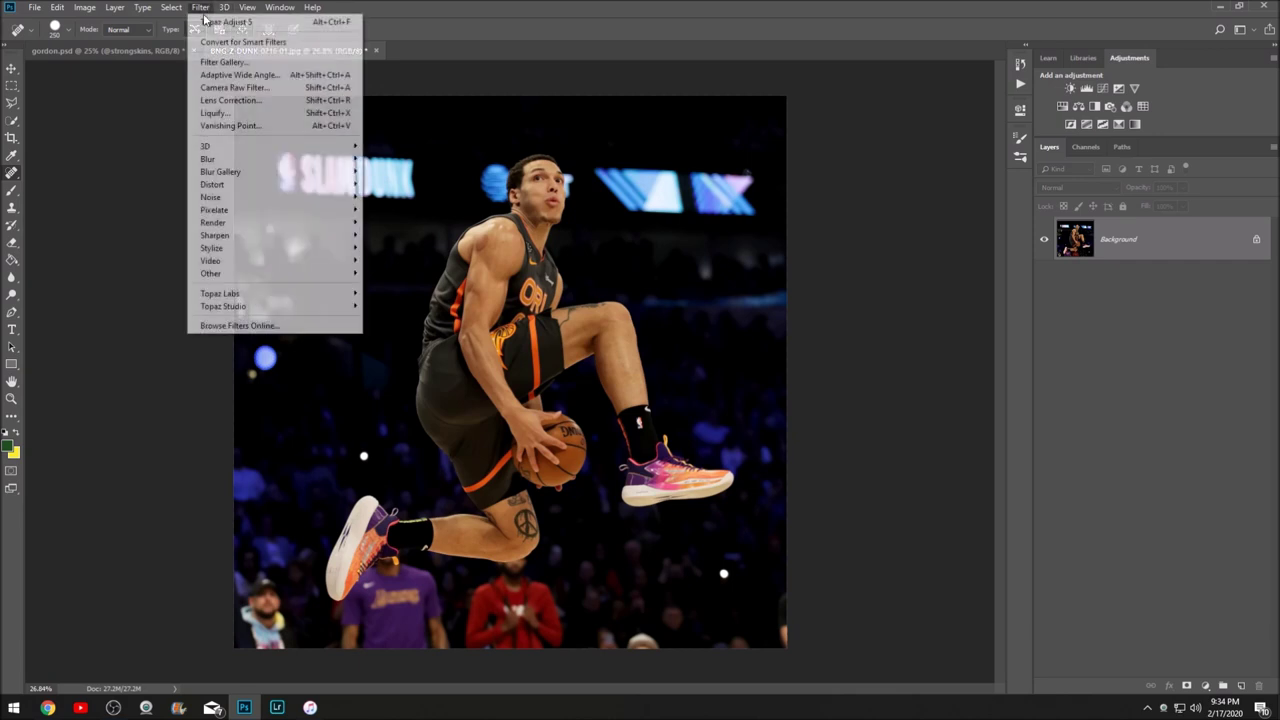
pyautogui.click(398, 293)
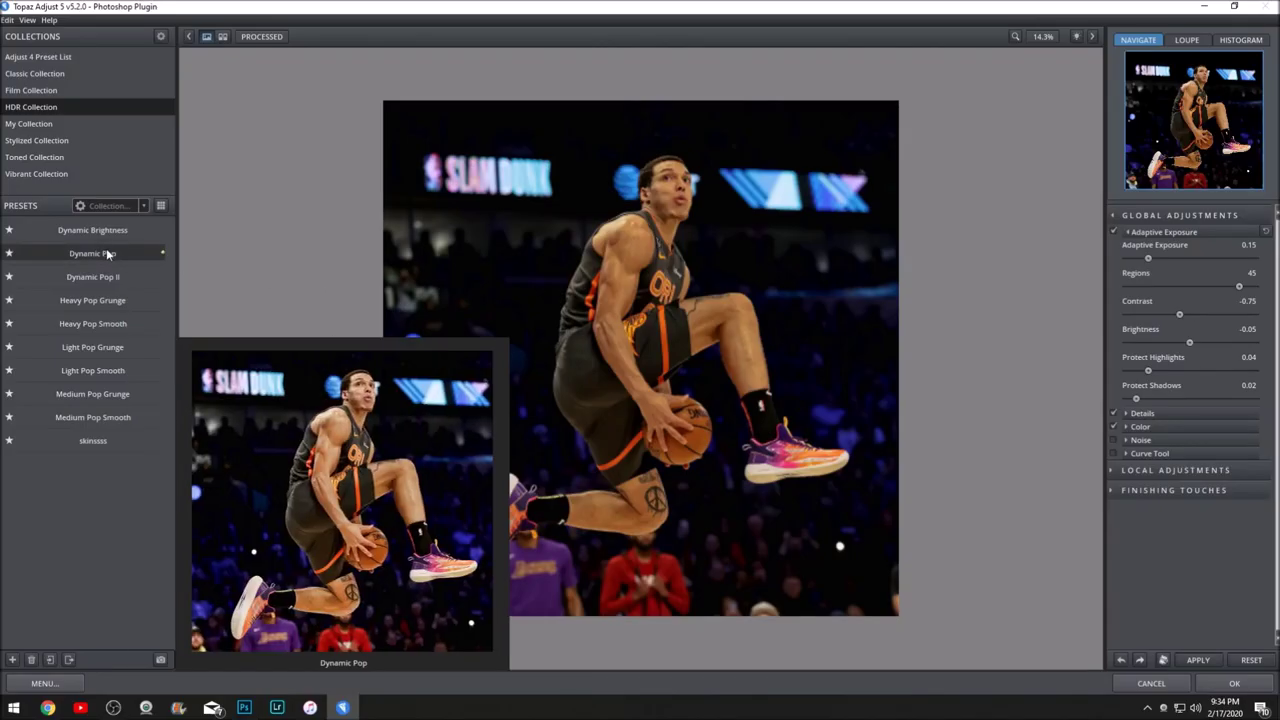
pyautogui.click(110, 253)
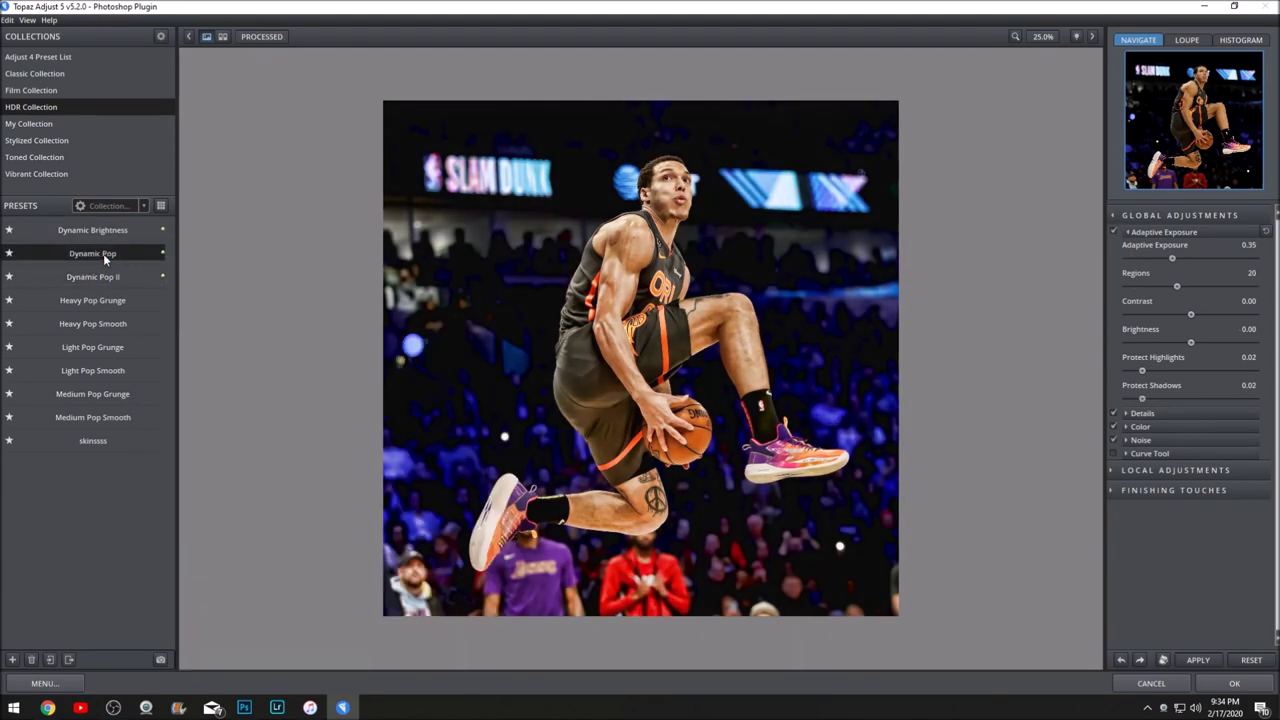
pyautogui.click(1204, 660)
pyautogui.moveTo(86, 372)
pyautogui.click(90, 369)
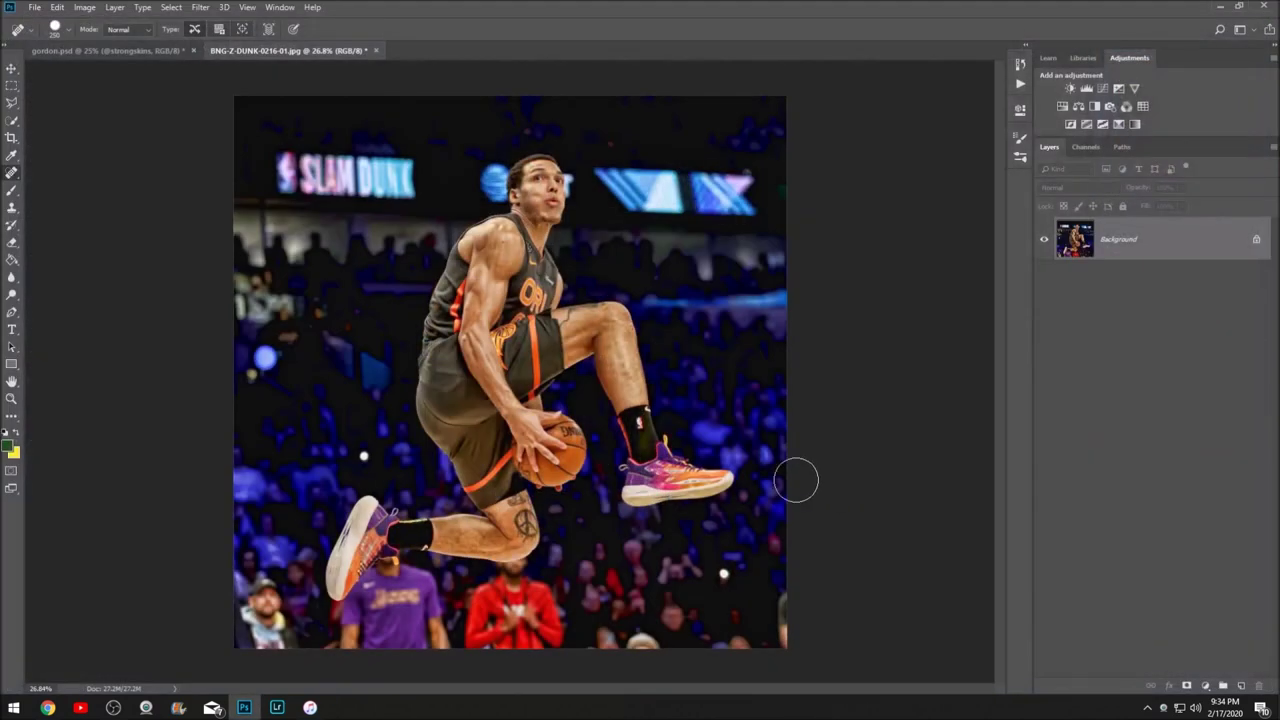
# Run Topaz DeNoise 6 on the photo again, using the JPEG - strong preset.
pyautogui.click(200, 8)
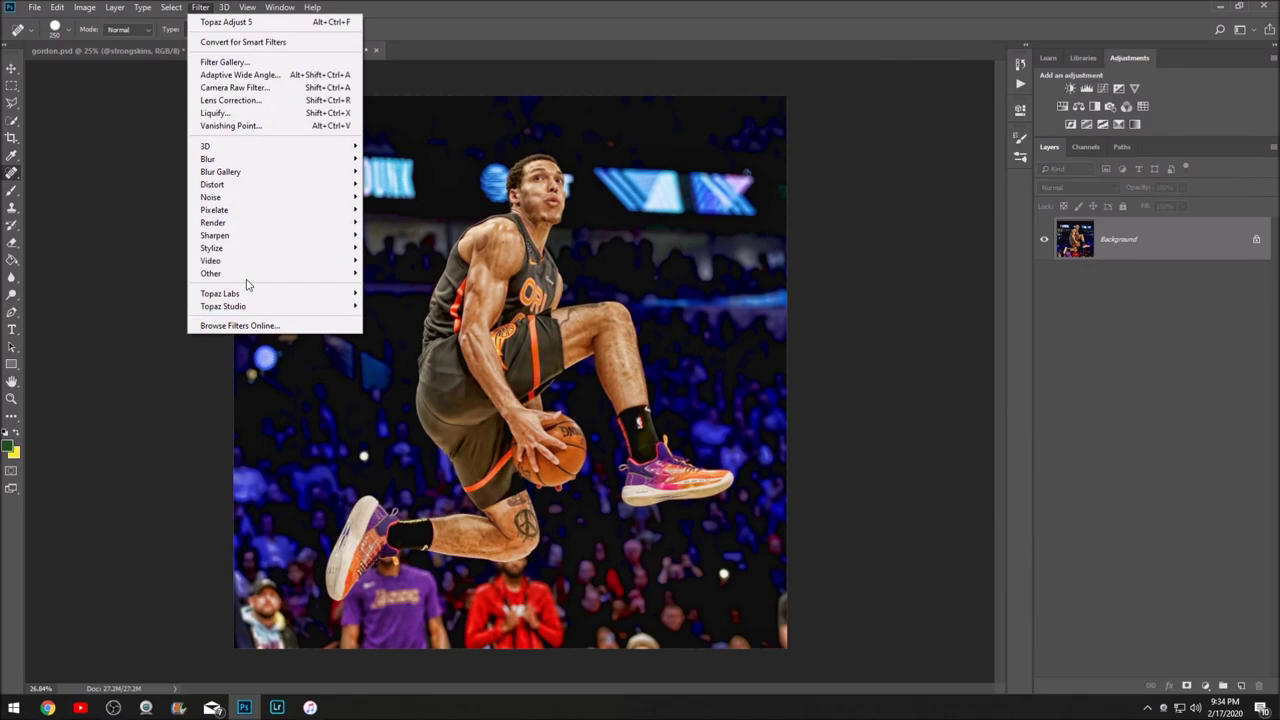
pyautogui.moveTo(246, 293)
pyautogui.click(405, 320)
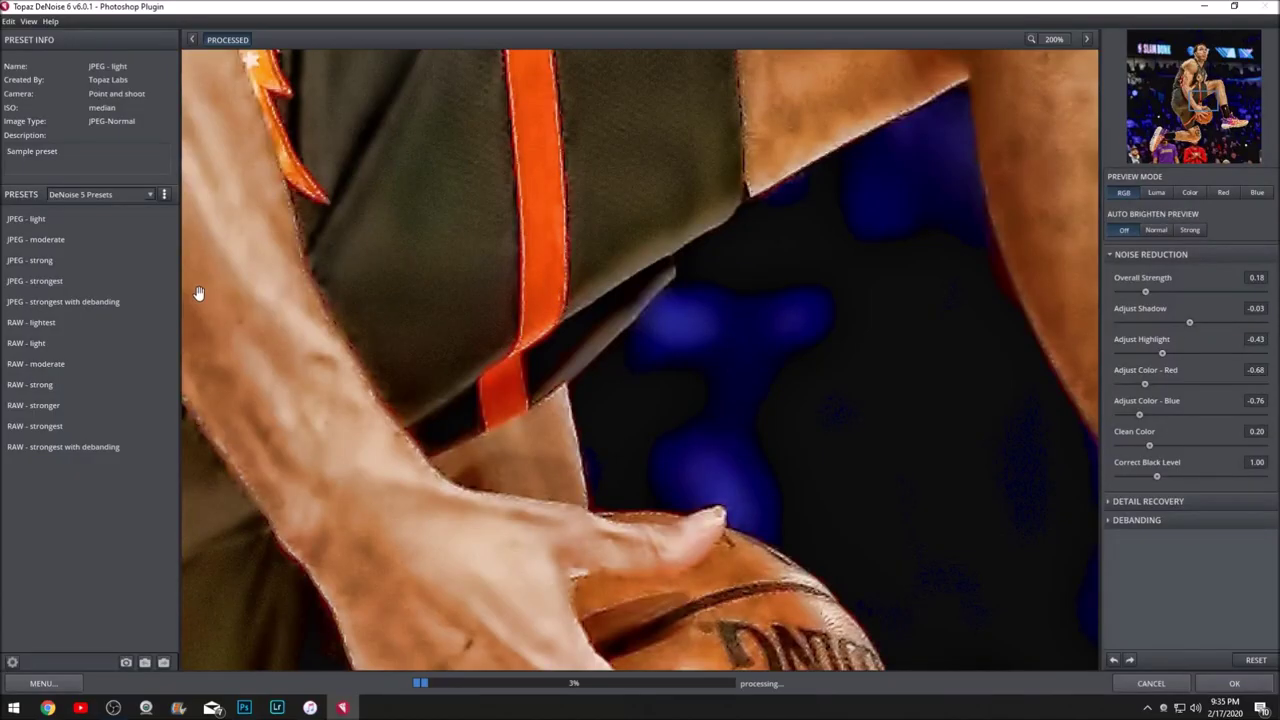
pyautogui.click(53, 274)
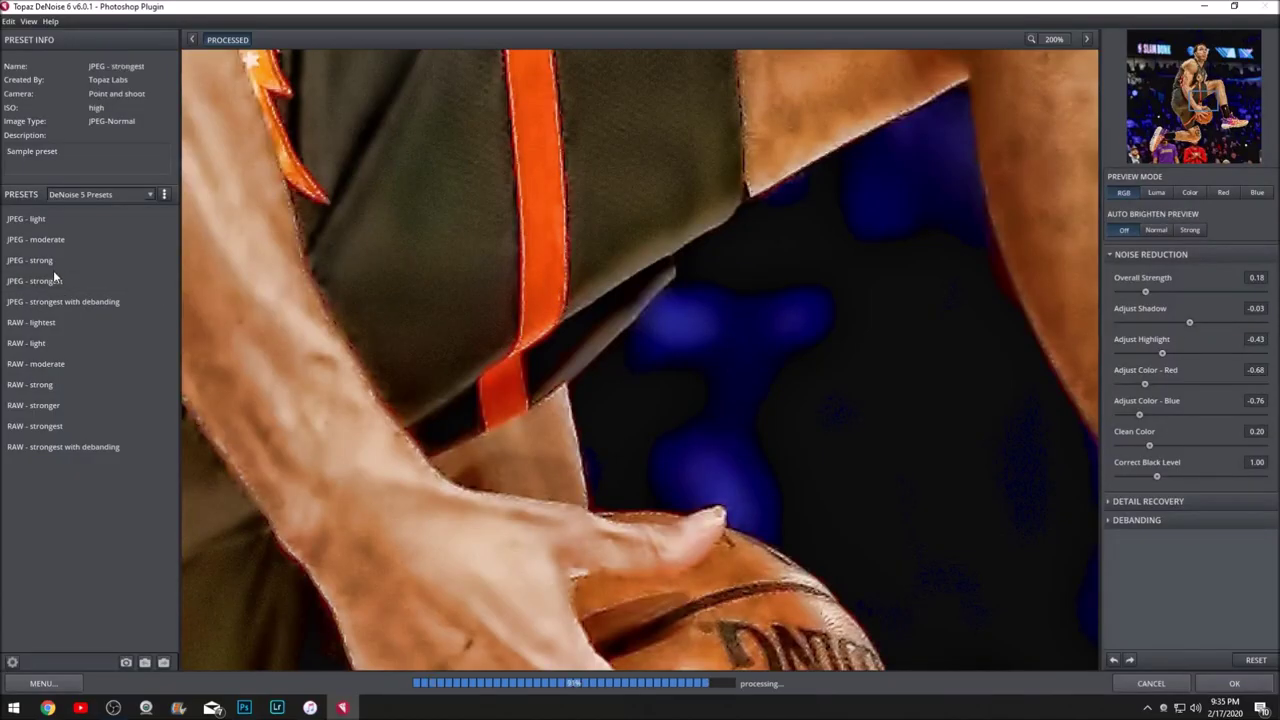
pyautogui.click(54, 261)
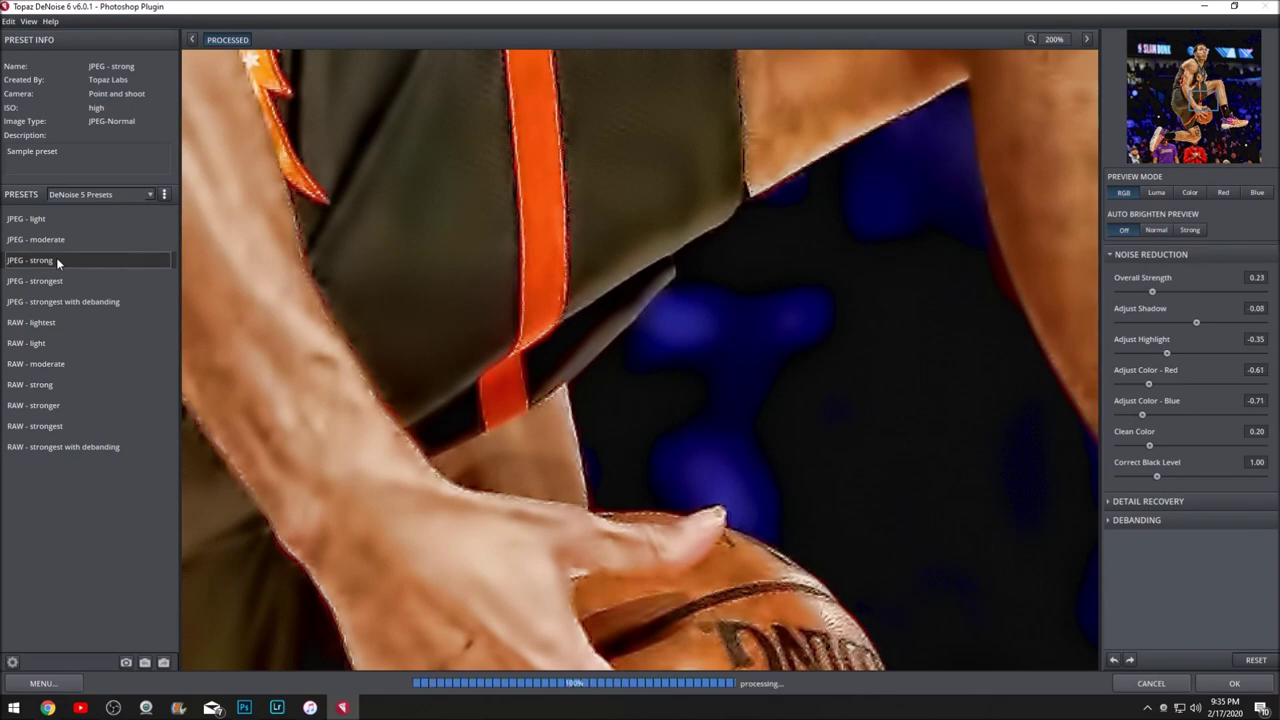
pyautogui.moveTo(723, 243); pyautogui.dragTo(580, 698)
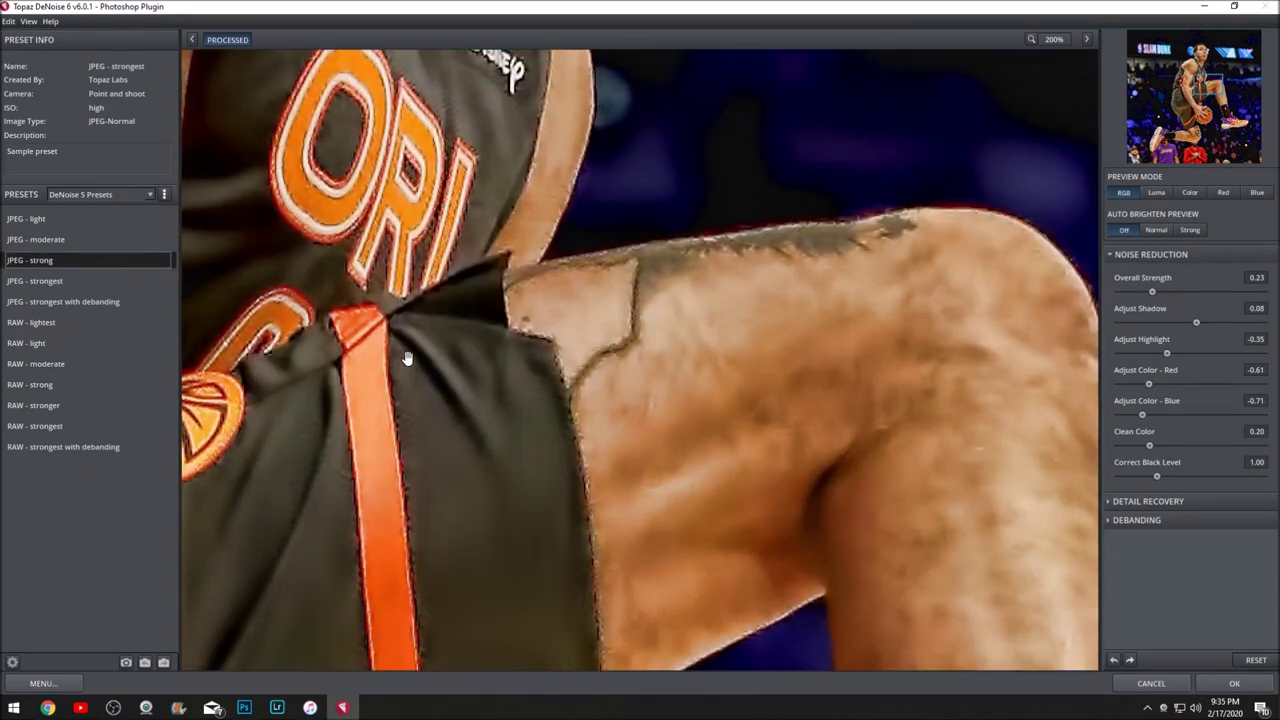
pyautogui.click(1217, 686)
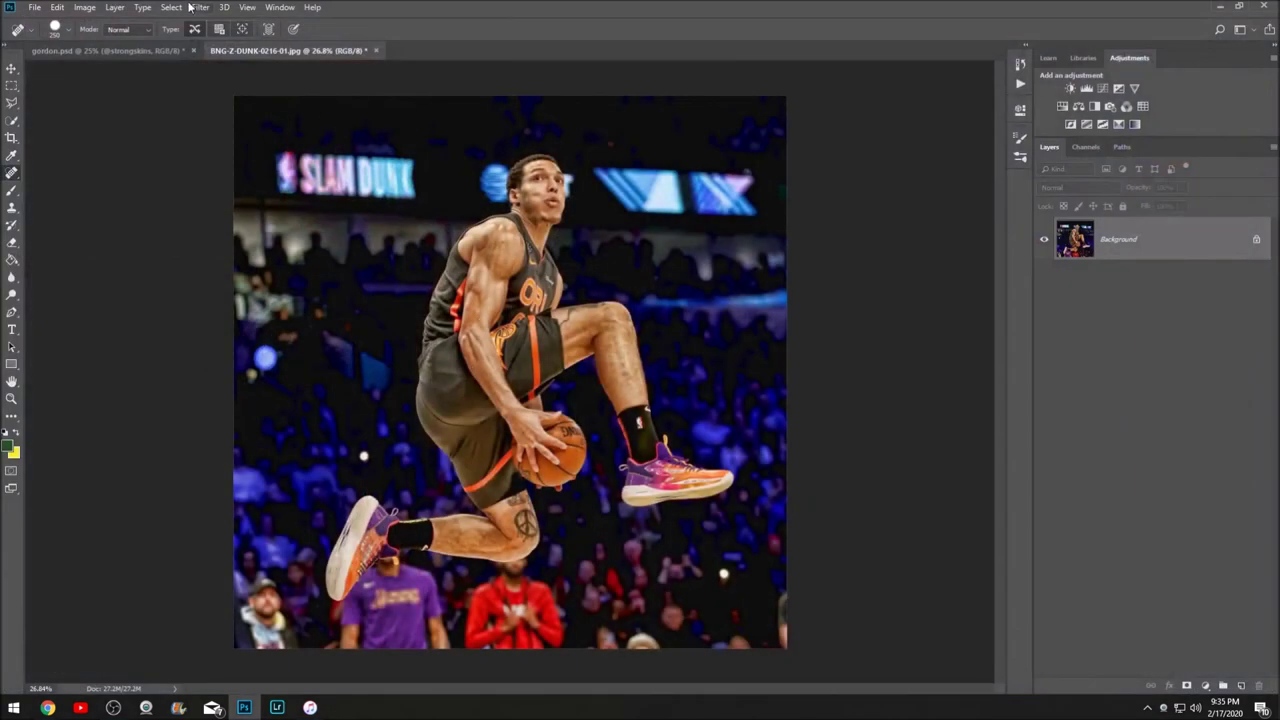
# Run Topaz Clean 3 with the Stylized Edges Collection's Curly Smooth preset, setting Threshold to 0.00 and adjusting the cleaning Strength.
pyautogui.click(192, 7)
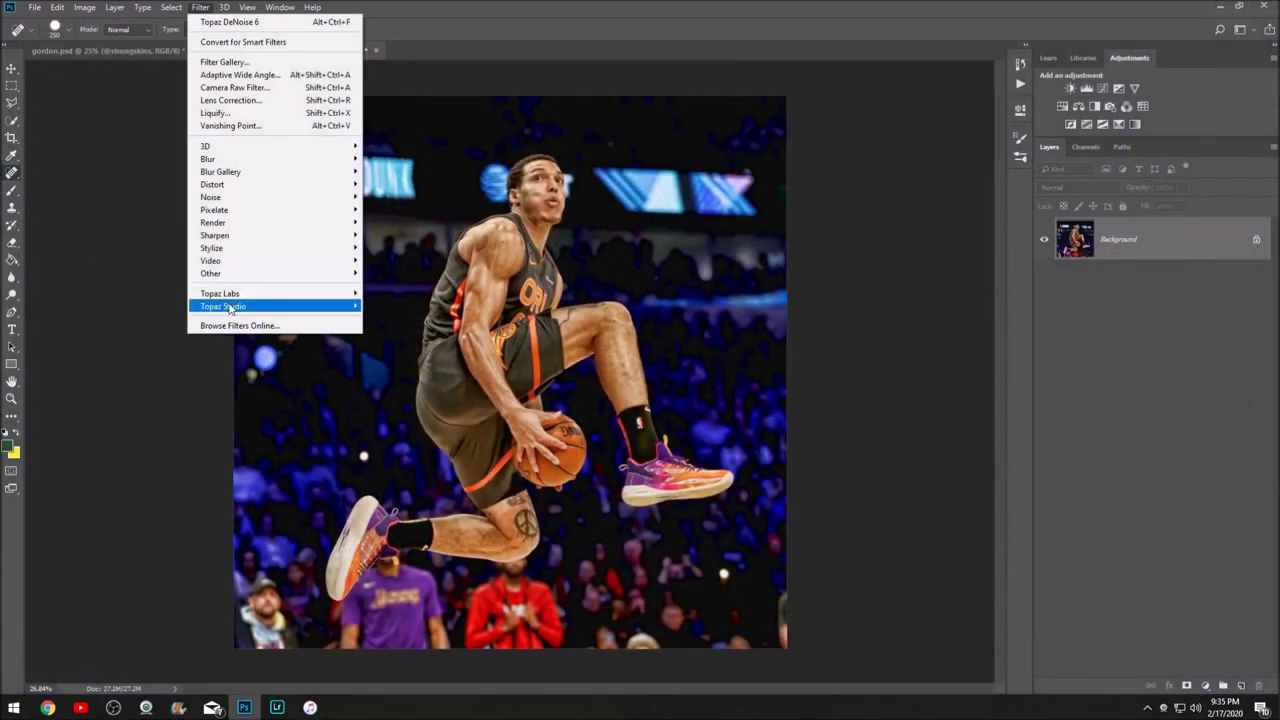
pyautogui.moveTo(250, 293)
pyautogui.click(399, 305)
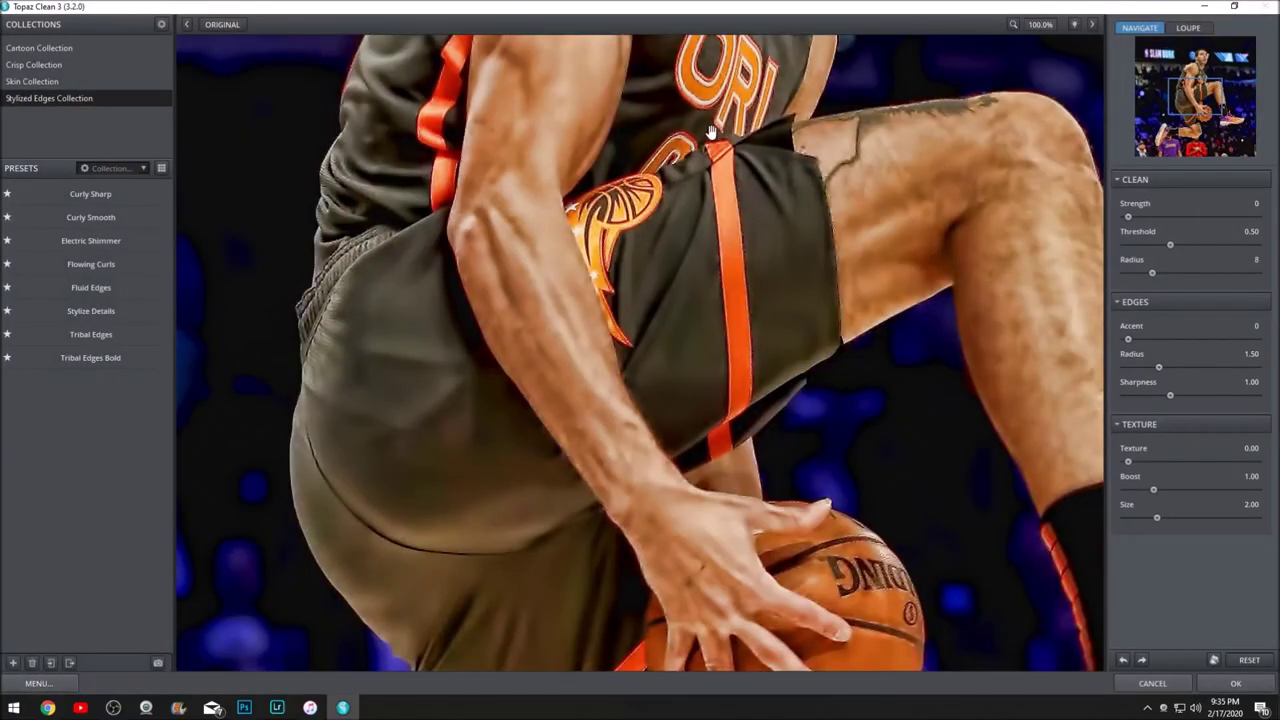
pyautogui.moveTo(710, 132); pyautogui.dragTo(530, 572)
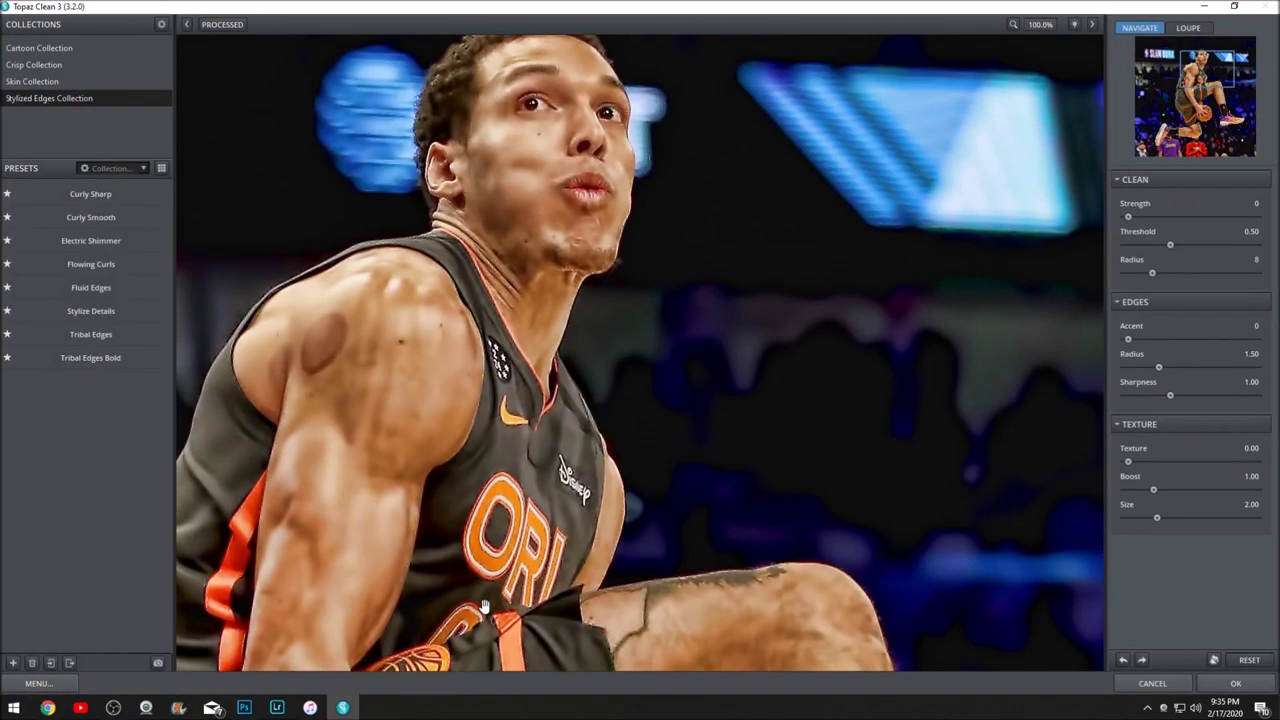
pyautogui.click(100, 217)
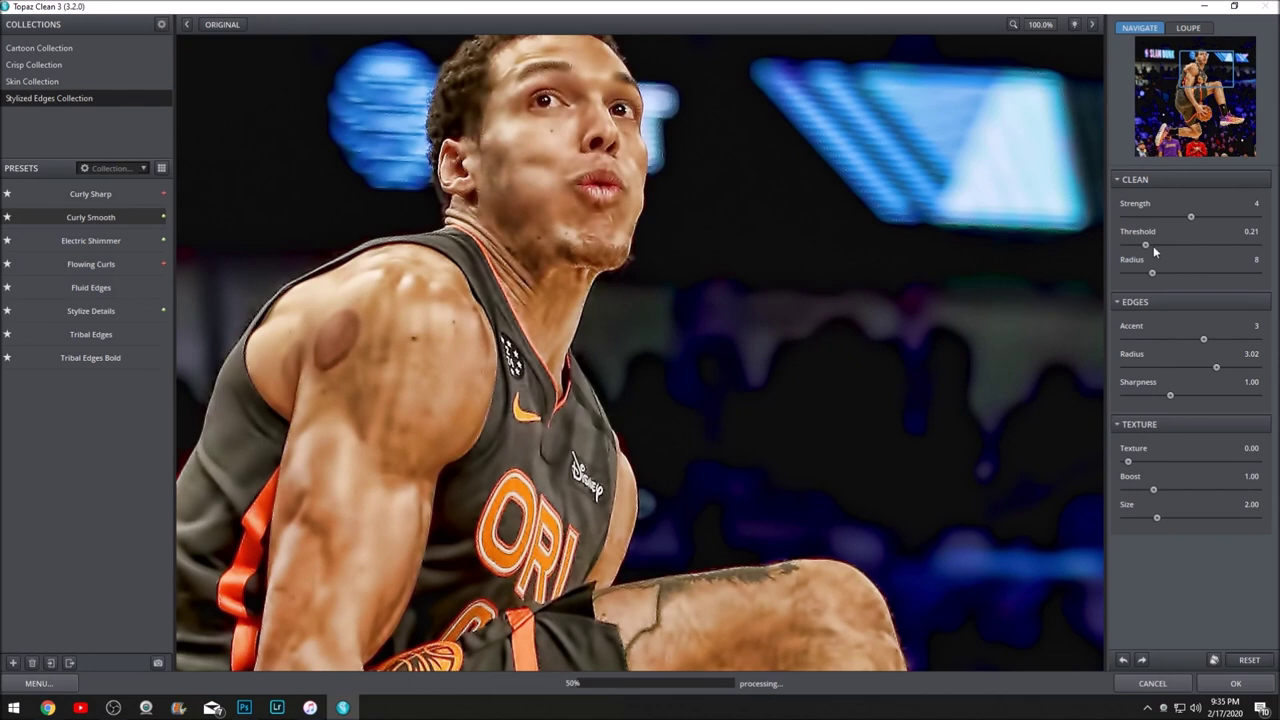
pyautogui.moveTo(1145, 245); pyautogui.dragTo(1072, 231)
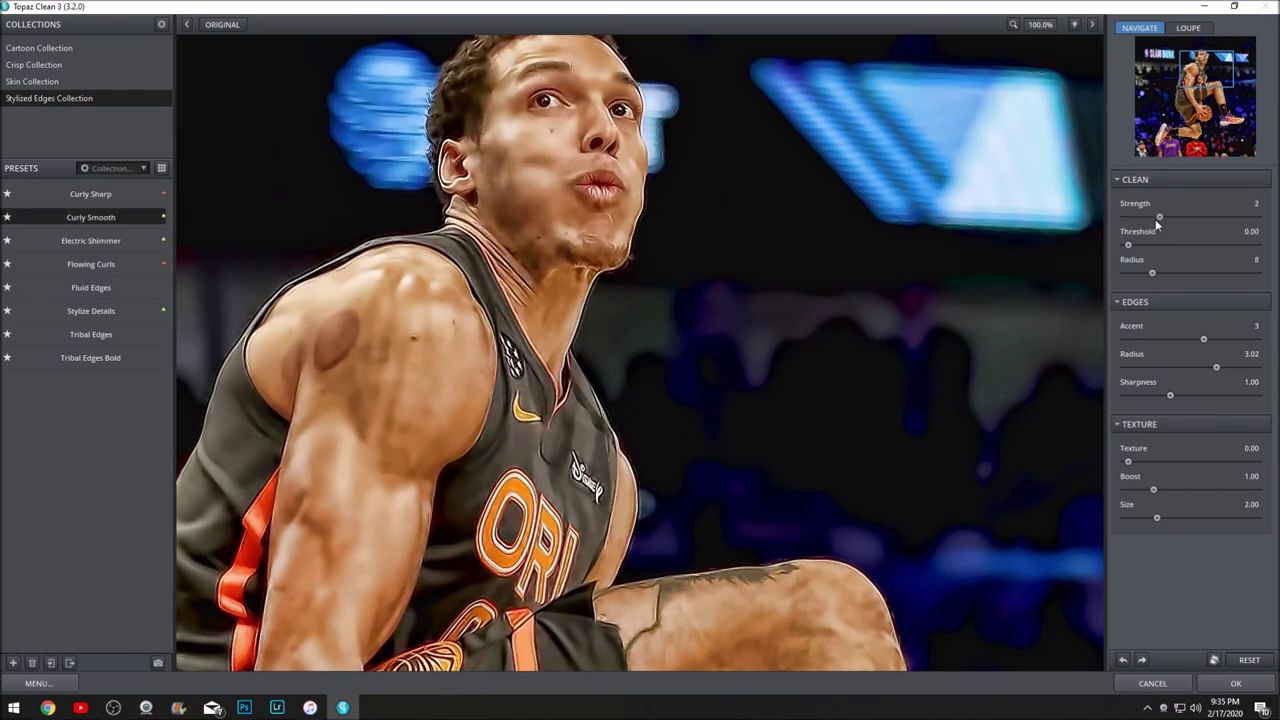
pyautogui.moveTo(1161, 216); pyautogui.dragTo(1175, 216)
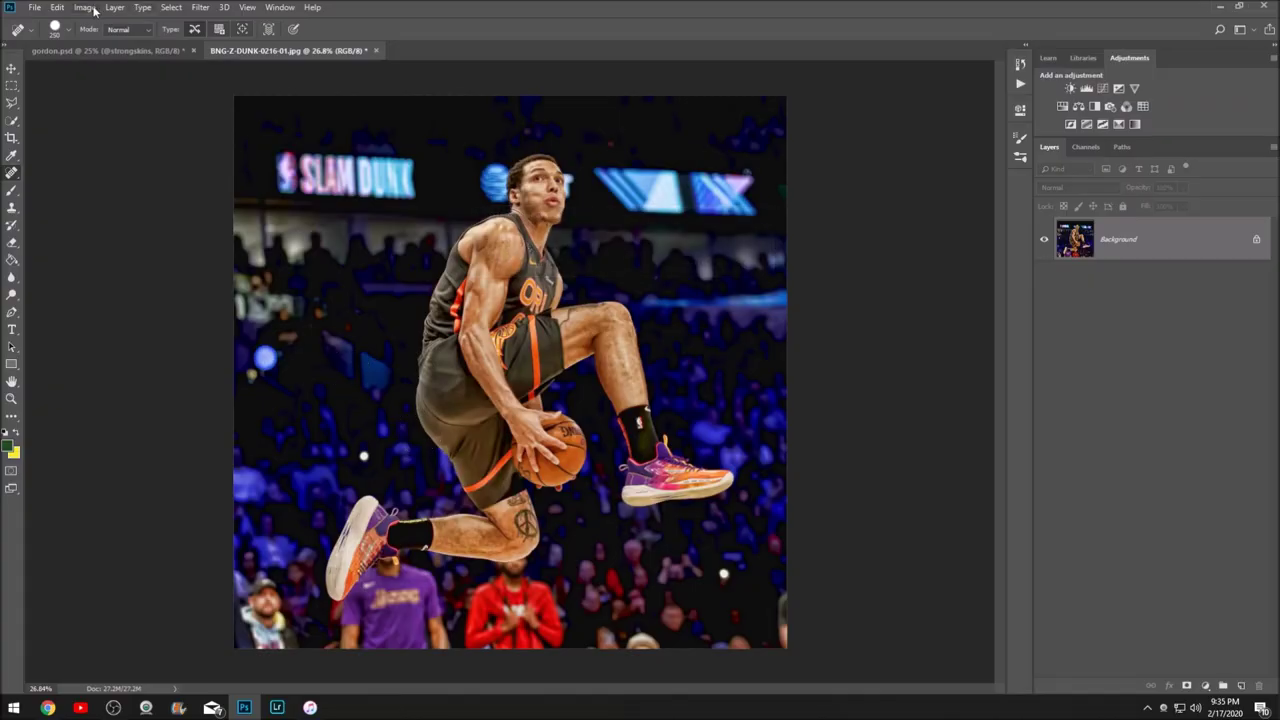
# Boost the photo's colours with a Hue/Saturation adjustment using the Increase Saturation preset.
pyautogui.click(84, 7)
pyautogui.moveTo(105, 42)
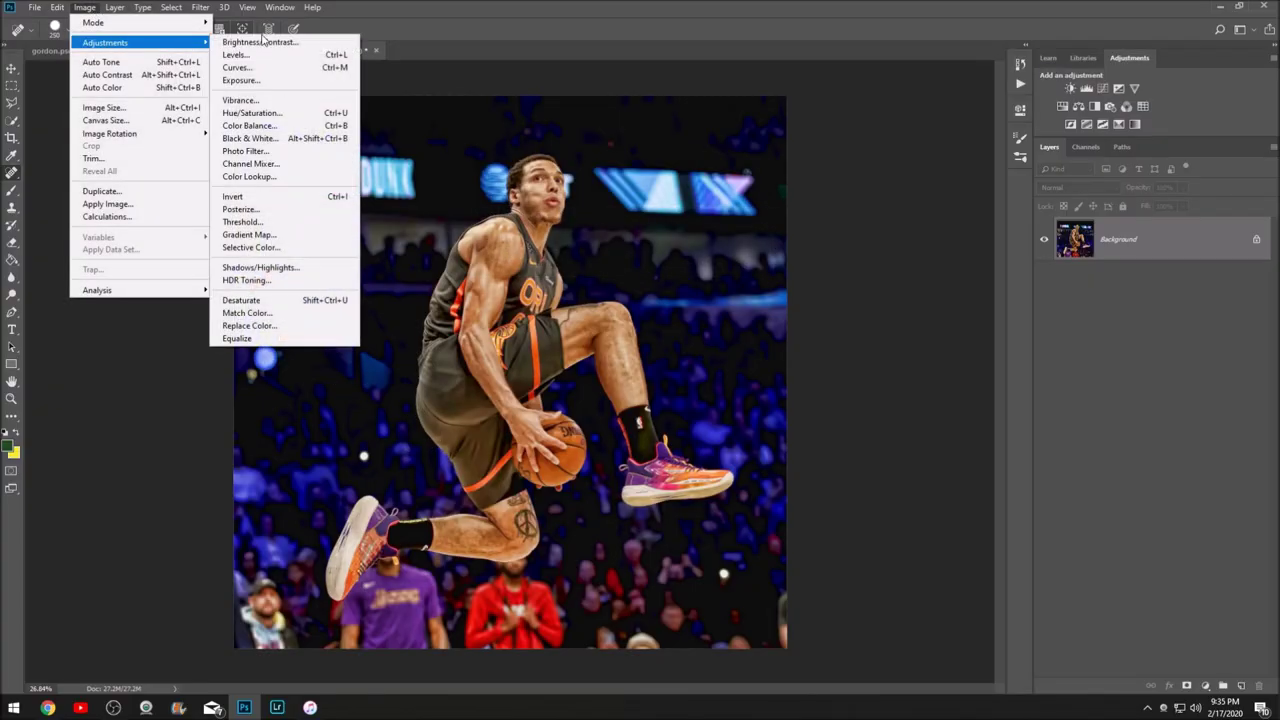
pyautogui.click(241, 114)
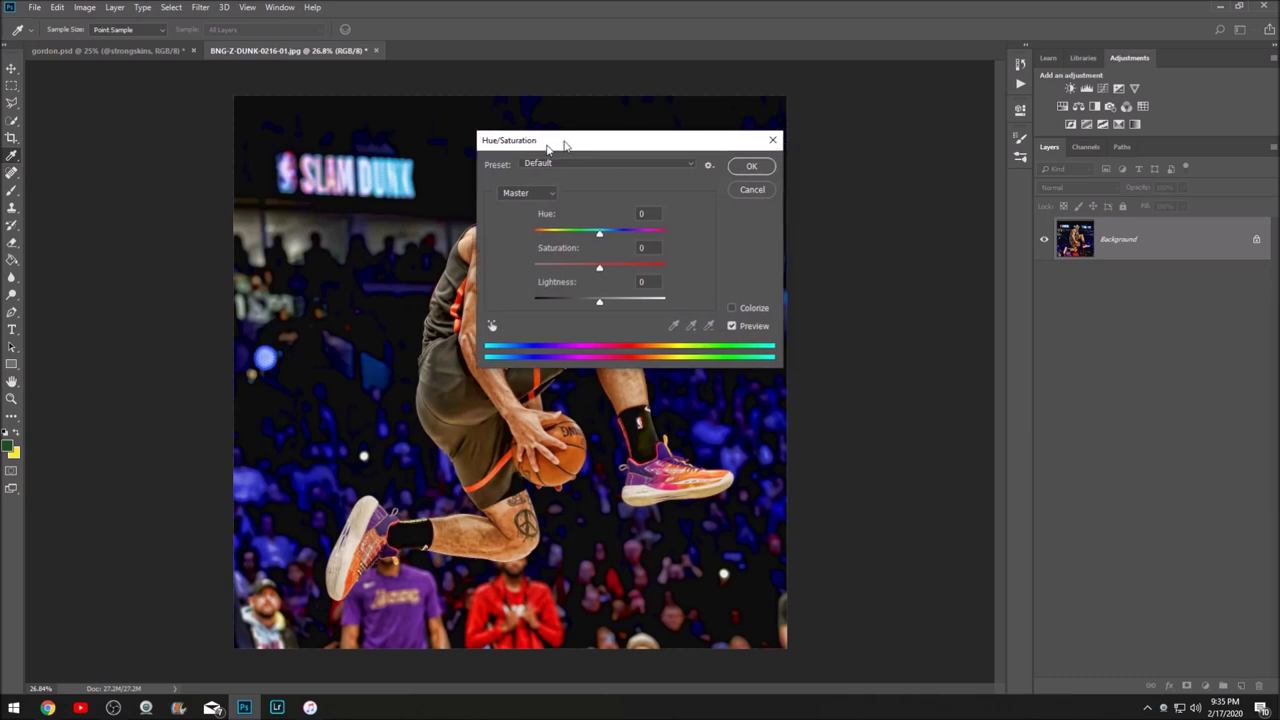
pyautogui.moveTo(569, 143); pyautogui.dragTo(131, 102)
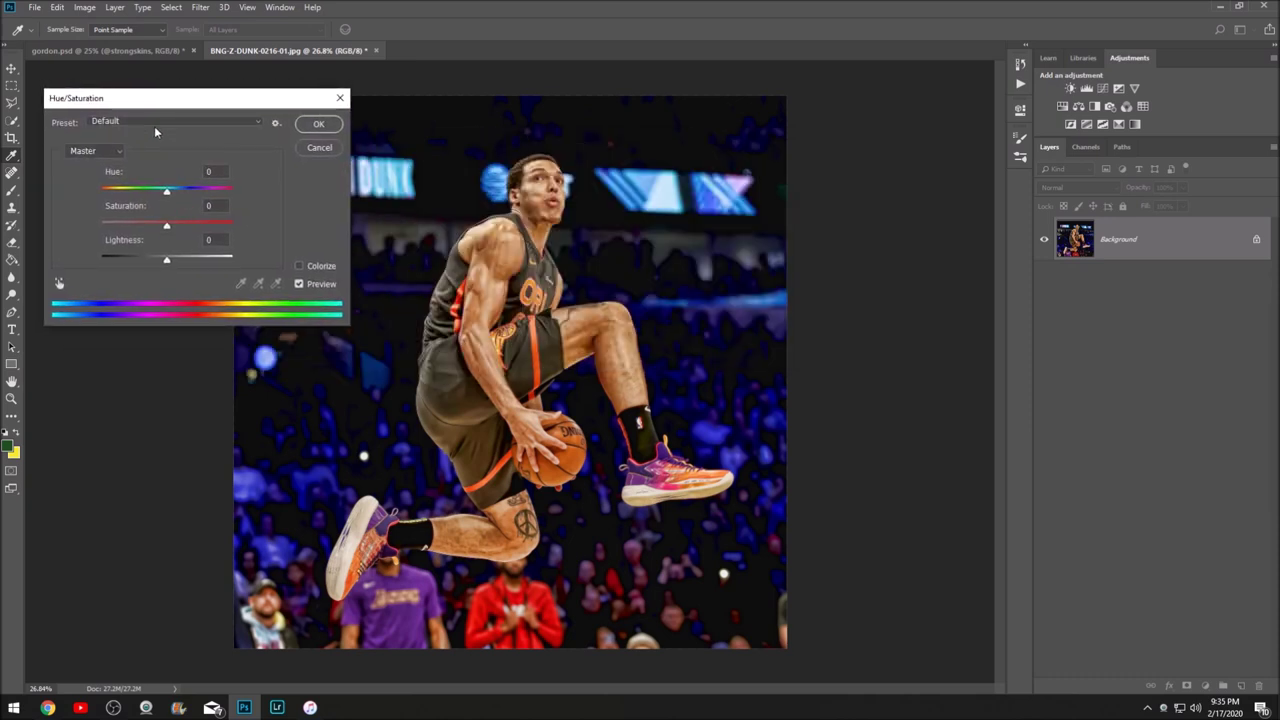
pyautogui.click(153, 122)
pyautogui.click(150, 187)
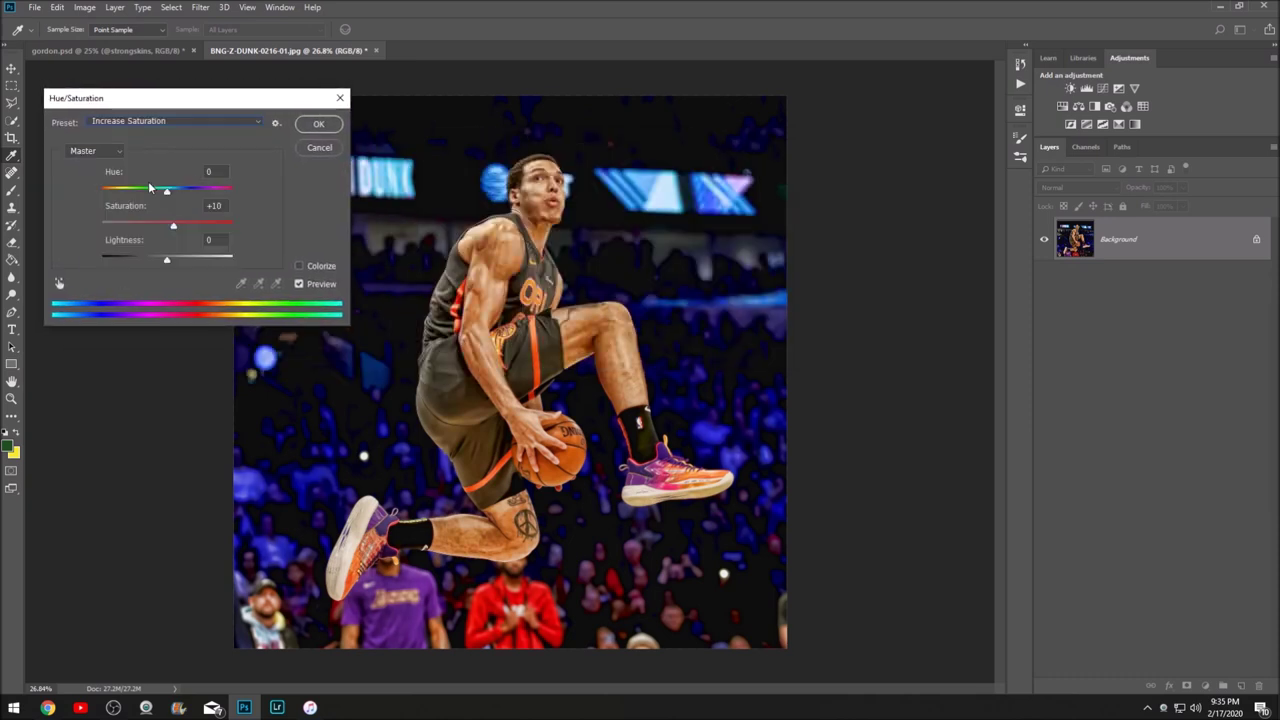
pyautogui.click(331, 125)
pyautogui.press('j')
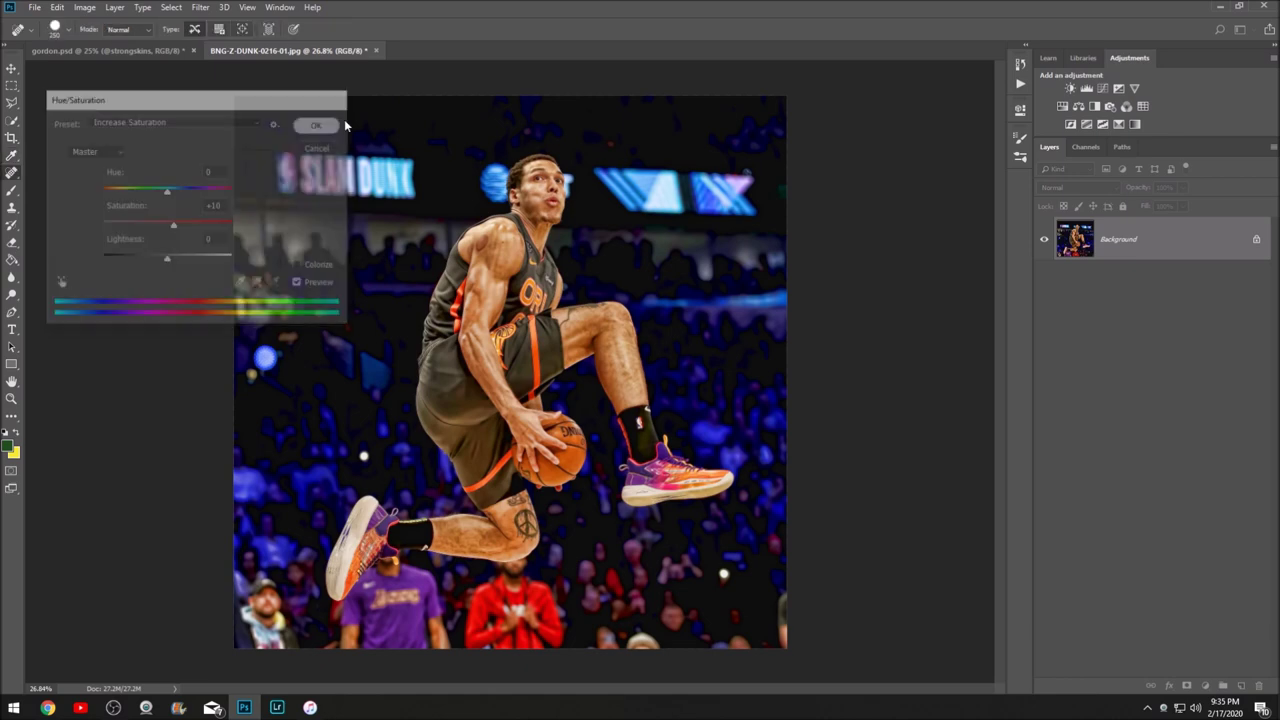
# Select the player's dark jersey and shorts with the Quick Selection tool.
pyautogui.scroll(2, 515, 333)
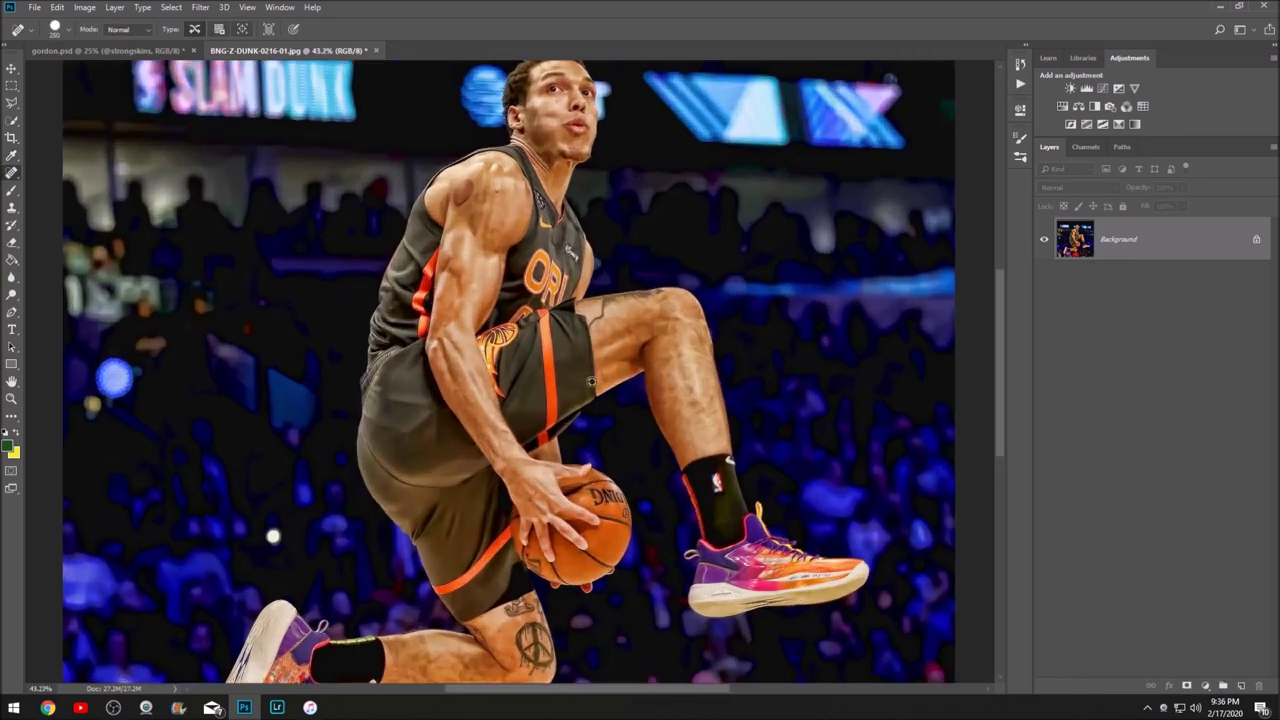
pyautogui.scroll(1, 480, 350)
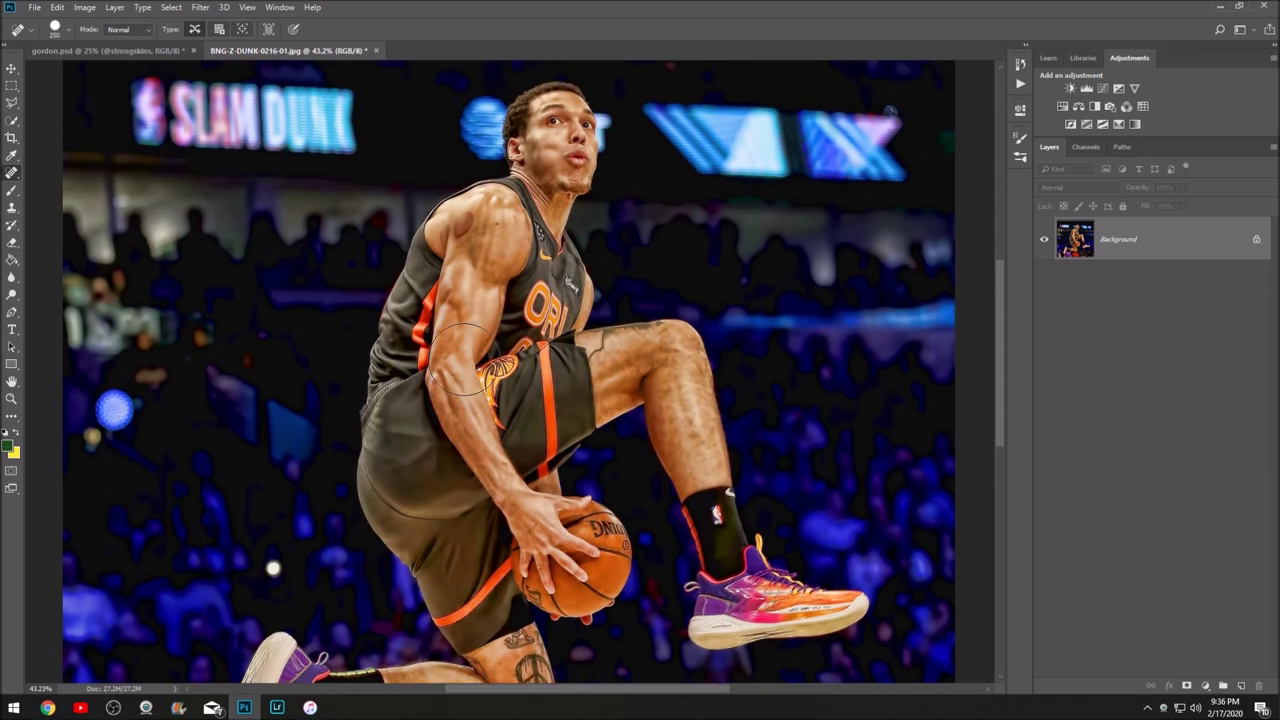
pyautogui.click(8, 102)
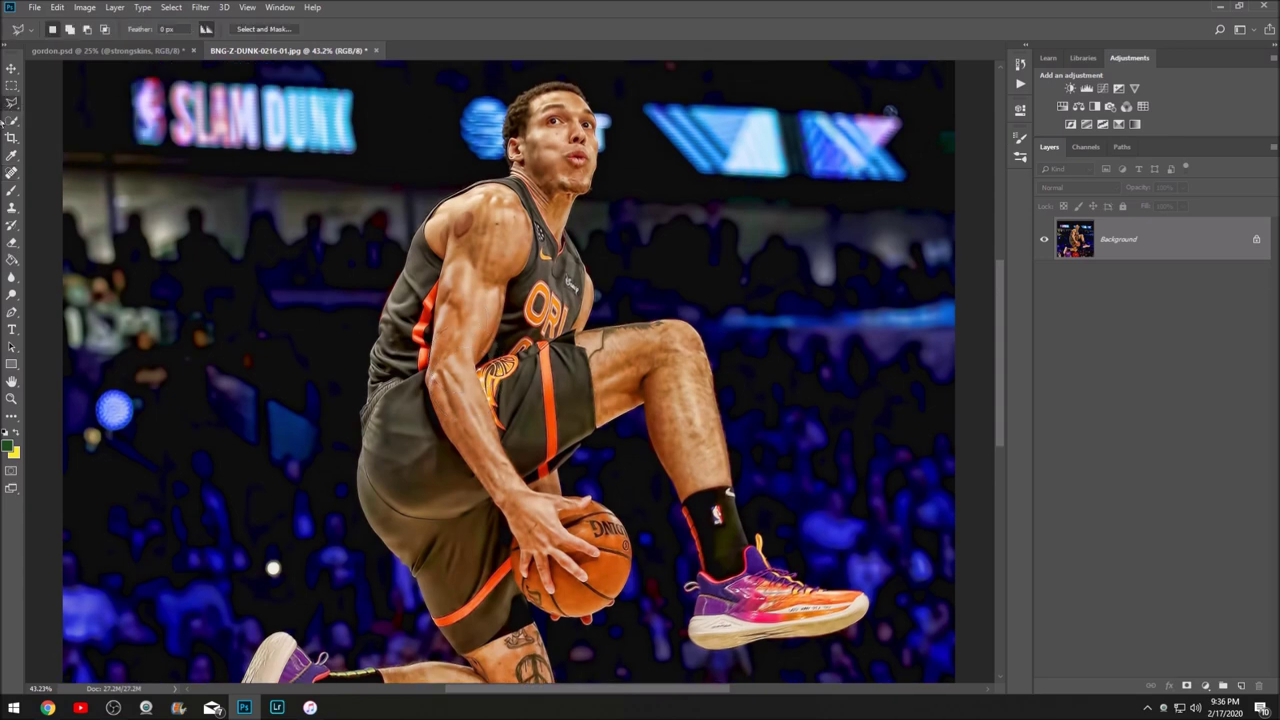
pyautogui.scroll(1, 553, 243)
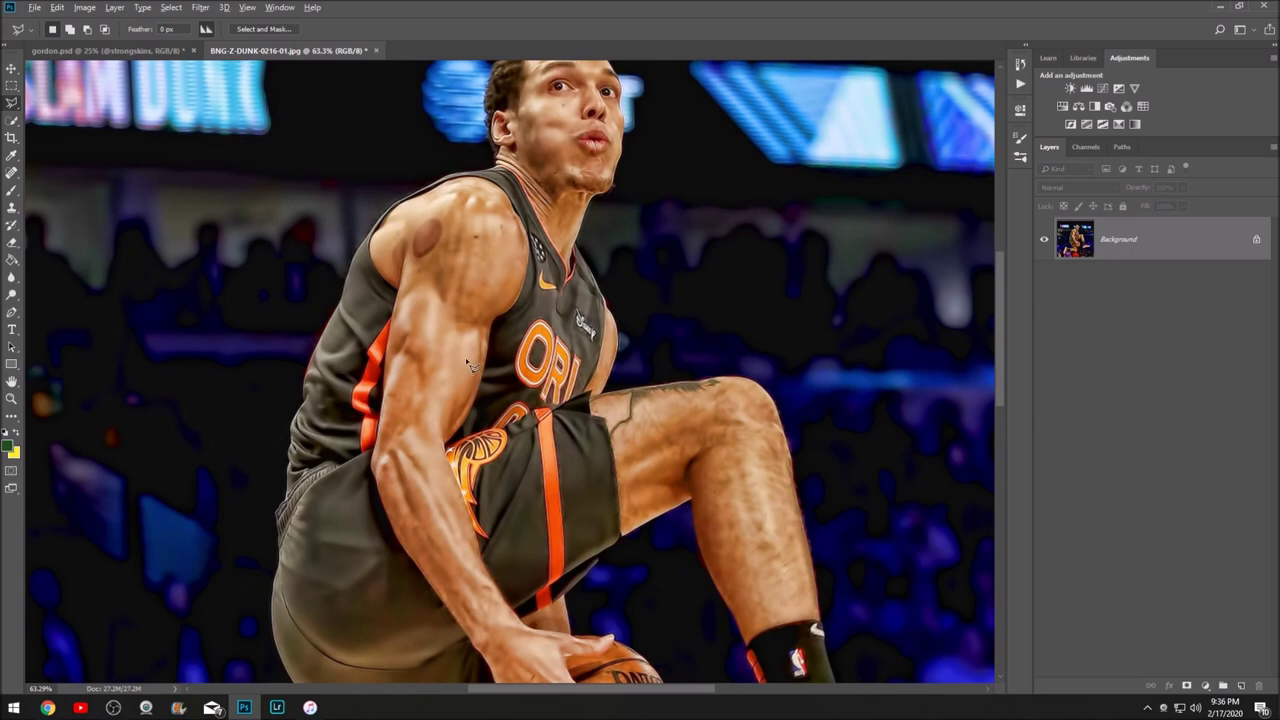
pyautogui.scroll(-3, 470, 365)
pyautogui.scroll(1, 497, 433)
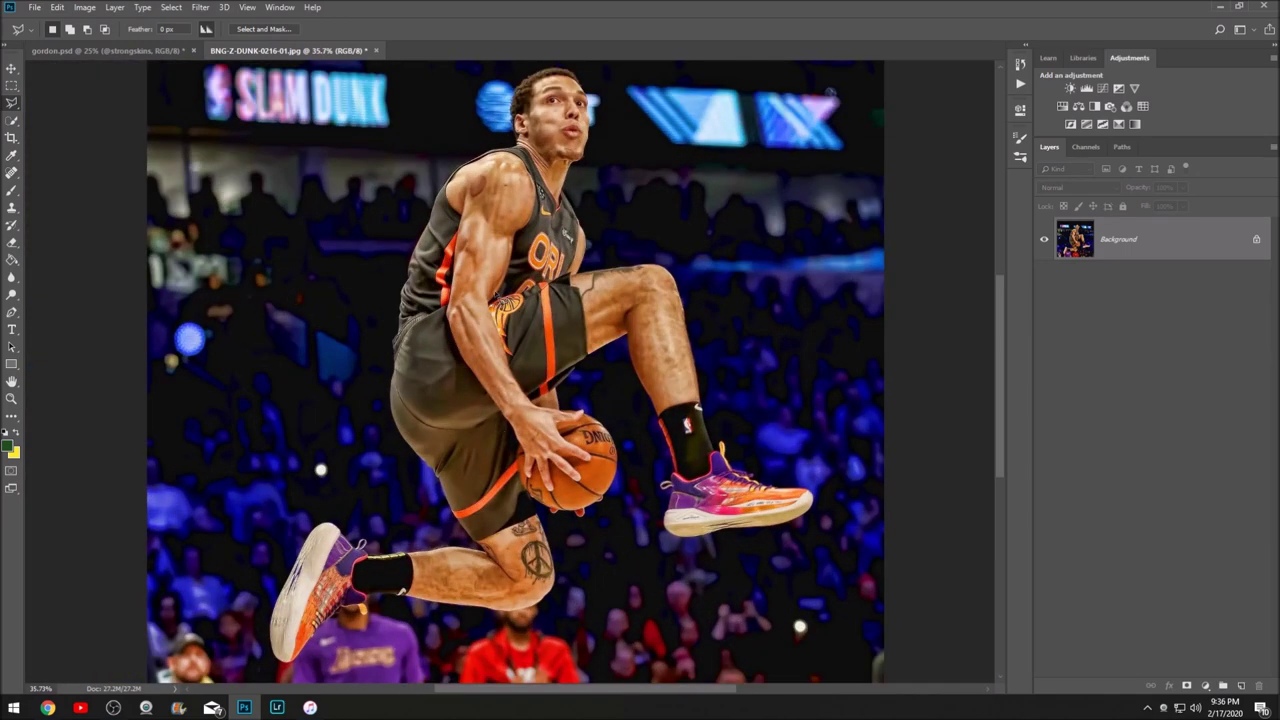
pyautogui.click(12, 120)
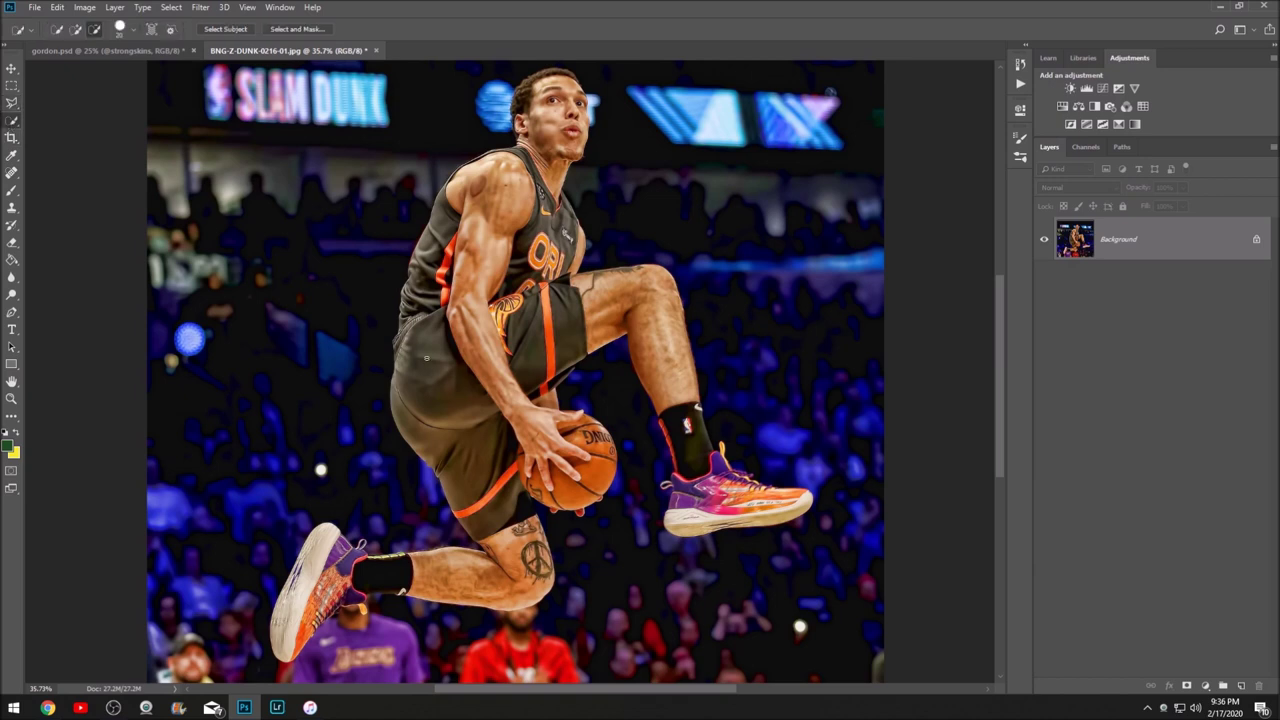
pyautogui.moveTo(434, 368); pyautogui.dragTo(436, 390)
pyautogui.click(77, 29)
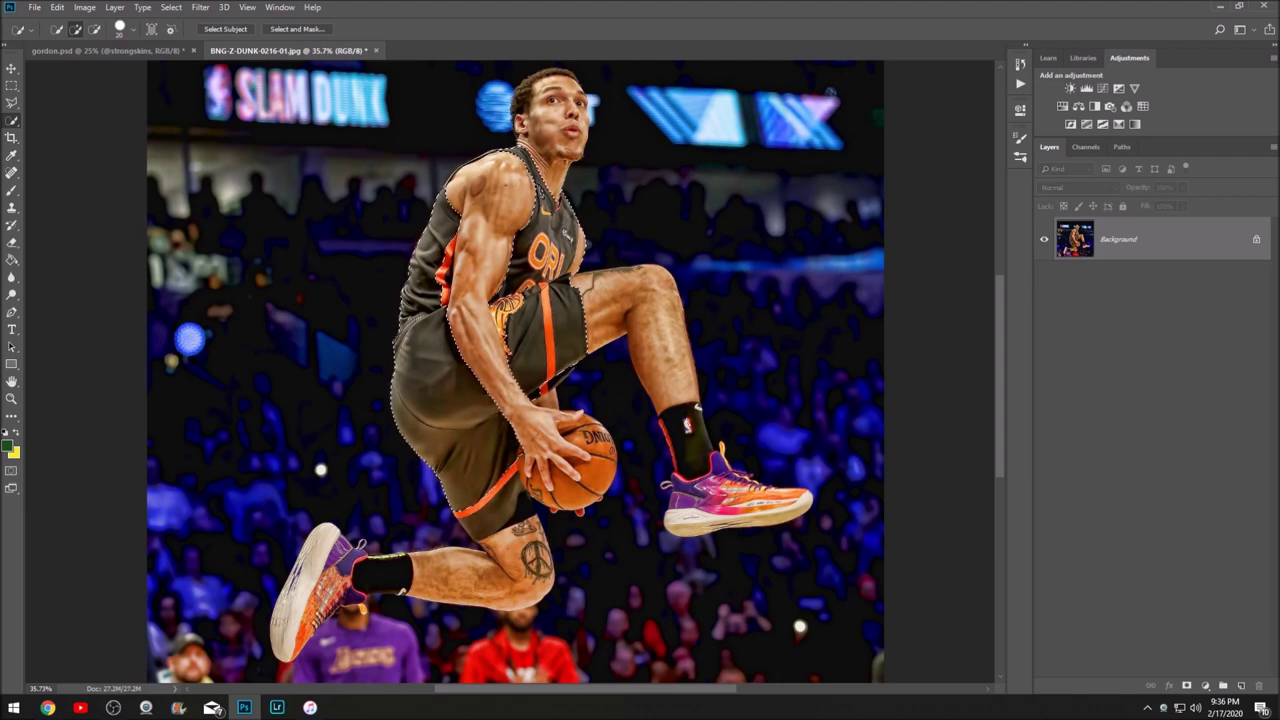
# Subtract the orange lettering and trim on the jersey from the selection, using a smaller Quick Selection brush.
pyautogui.click(94, 29)
pyautogui.scroll(10, 664, 176)
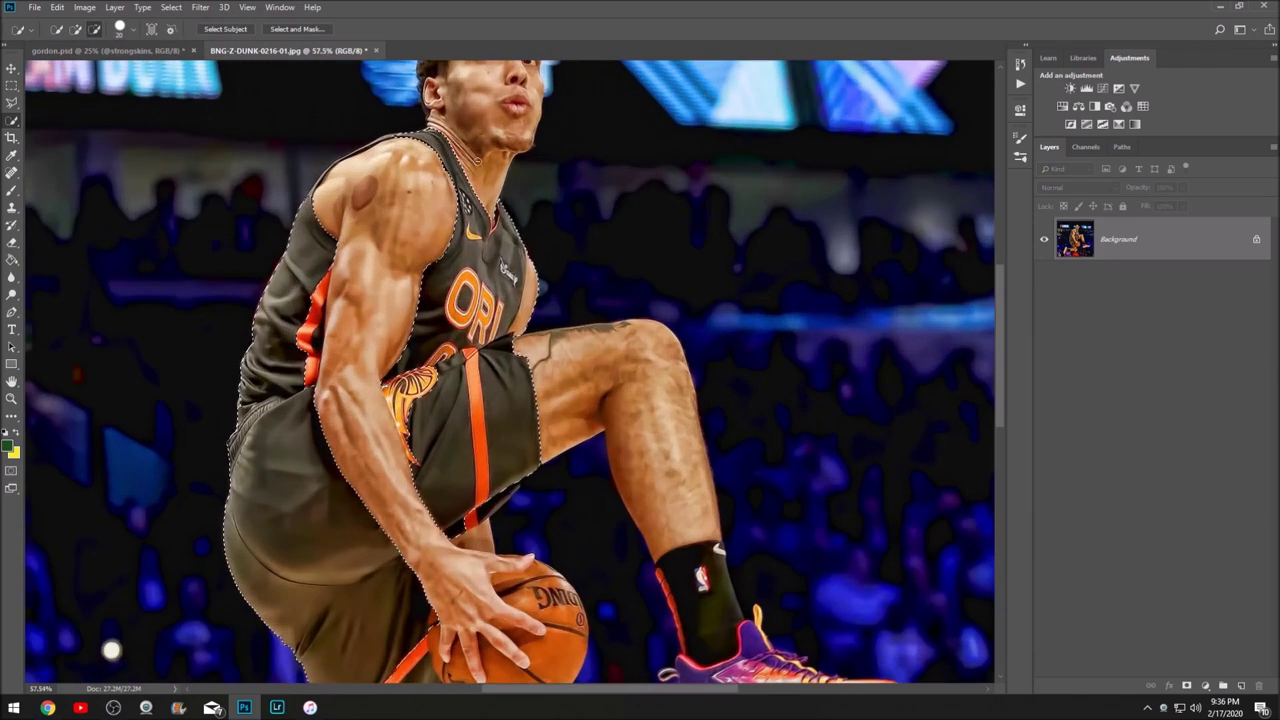
pyautogui.press('[')
pyautogui.press('[')
pyautogui.click(478, 236)
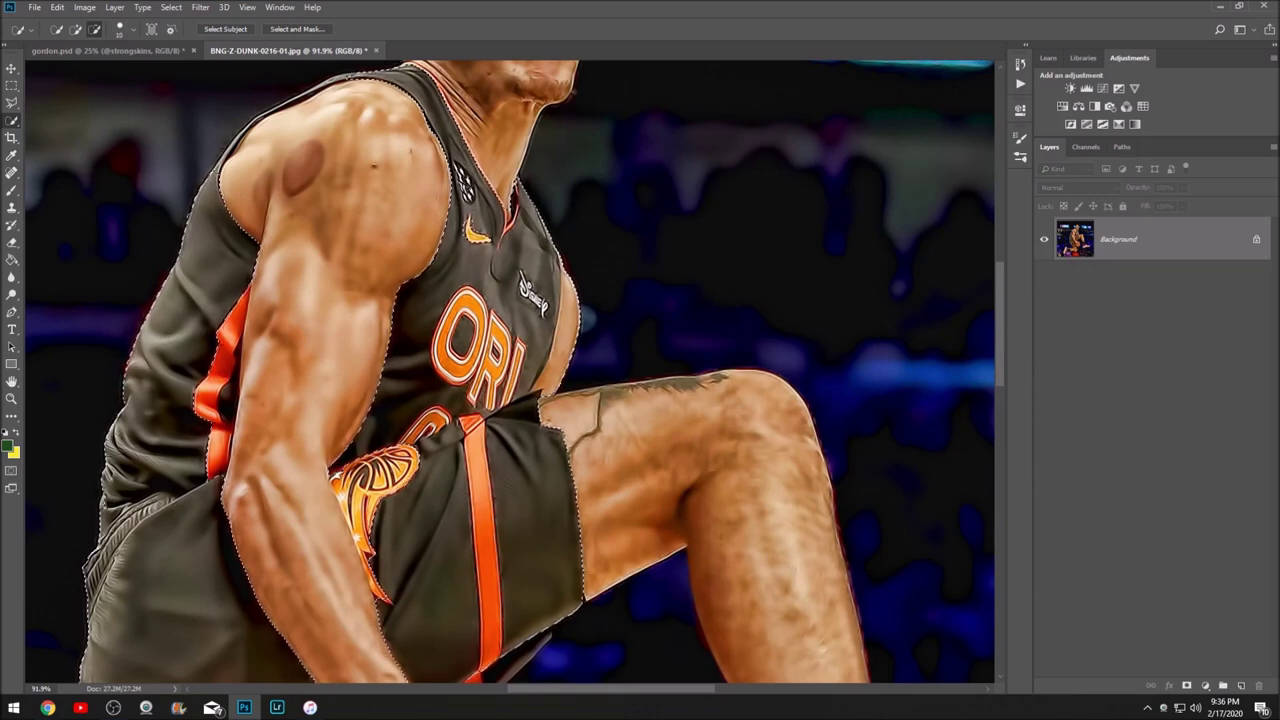
pyautogui.moveTo(462, 311); pyautogui.dragTo(510, 368)
pyautogui.click(533, 294)
# Refine the selection around the shorts' orange stripe and add the white soles of both shoes.
pyautogui.scroll(-4, 510, 372)
pyautogui.scroll(-7, 510, 372)
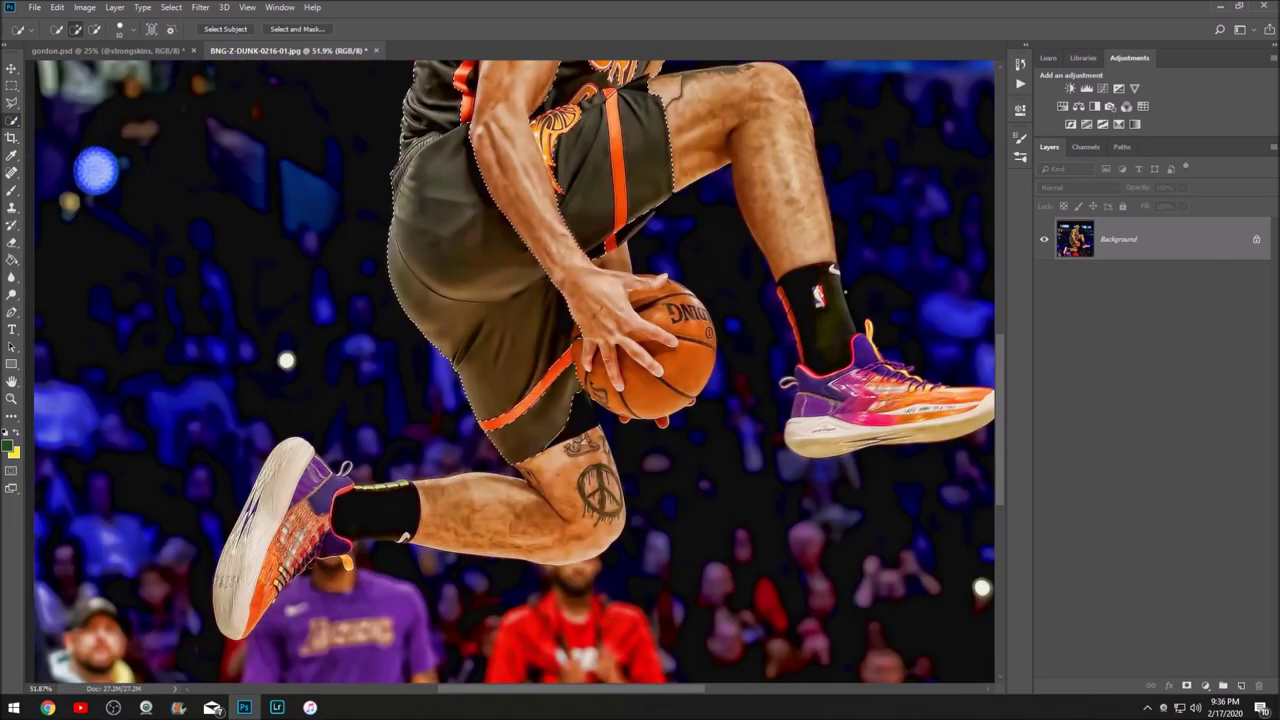
pyautogui.scroll(5, 640, 205)
pyautogui.scroll(6, 510, 372)
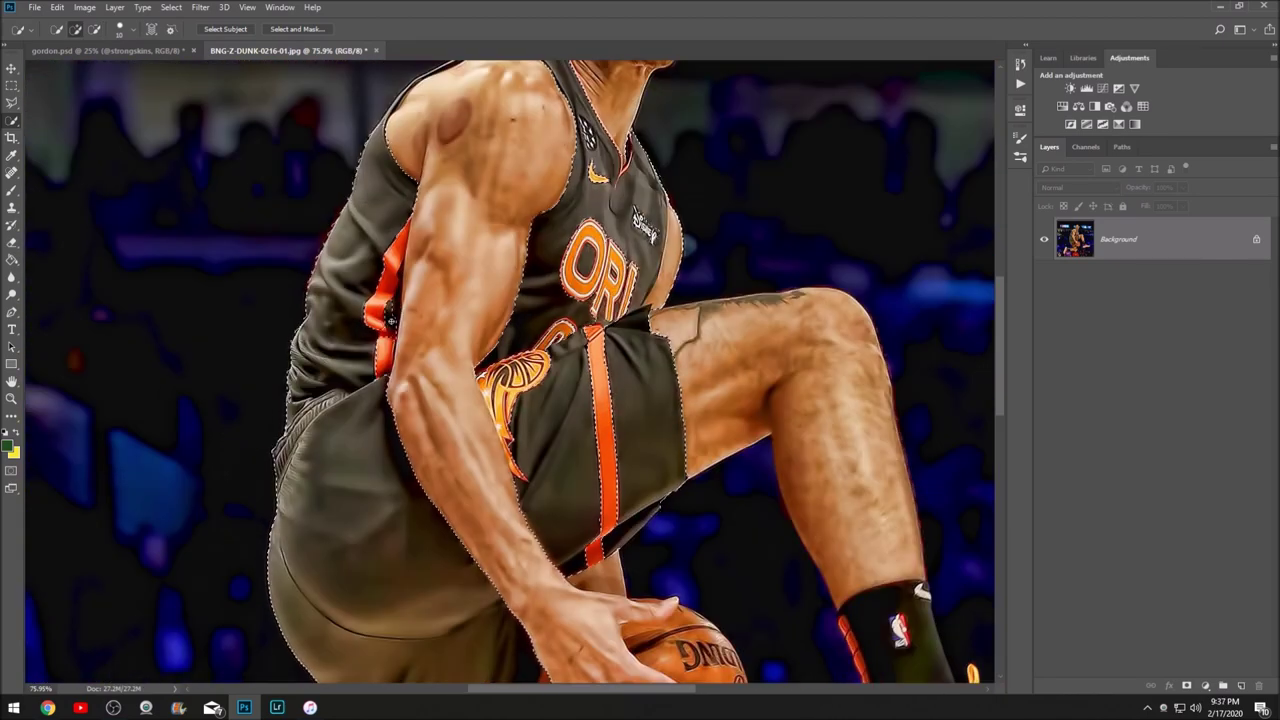
pyautogui.scroll(3, 510, 372)
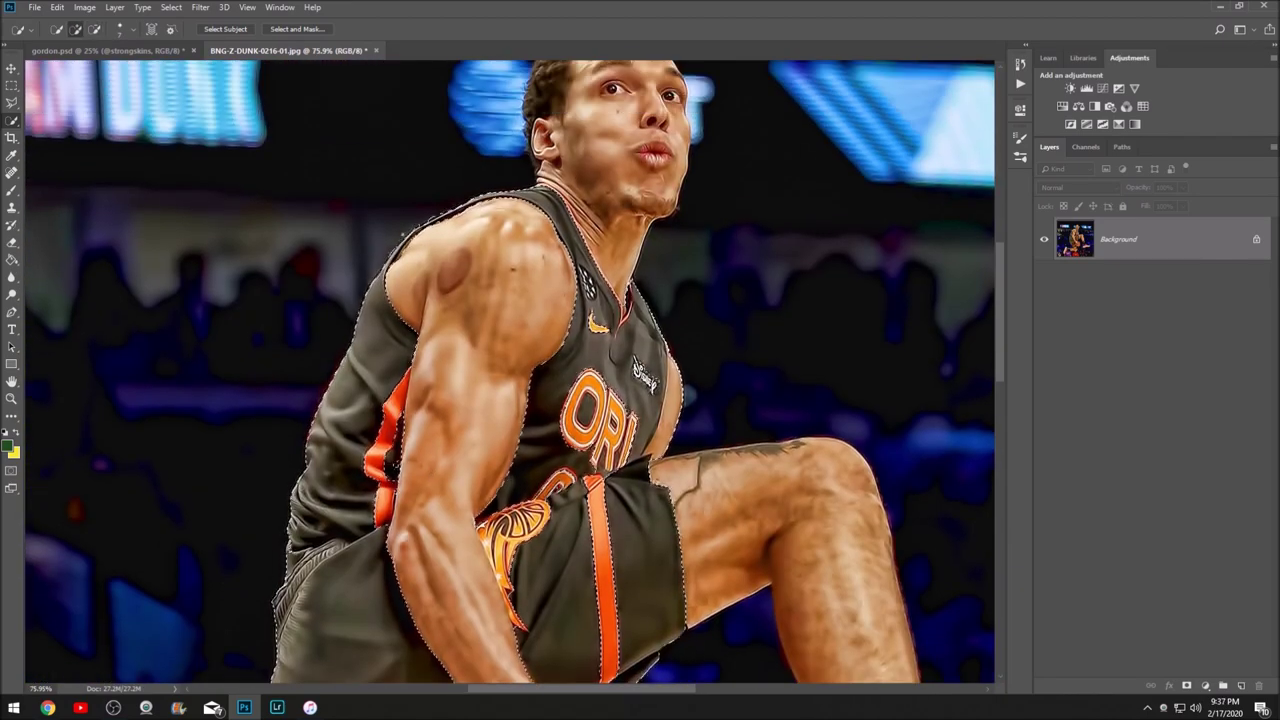
pyautogui.scroll(-6, 510, 372)
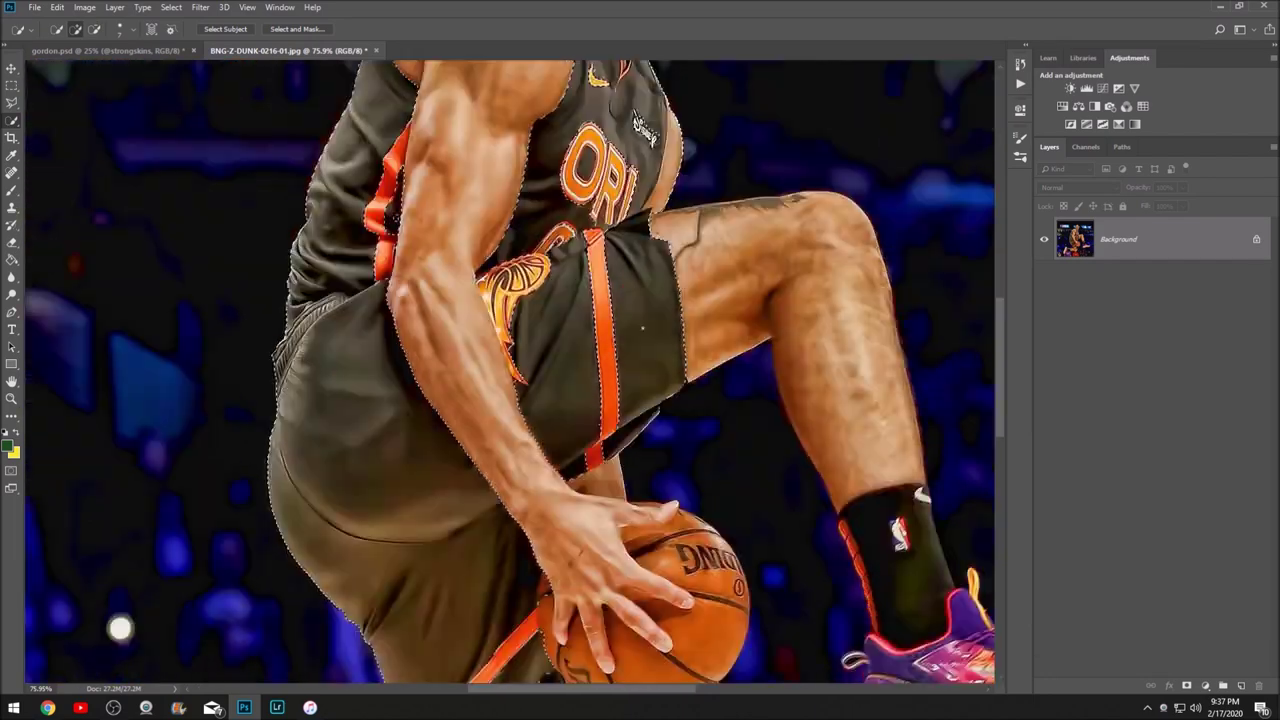
pyautogui.hscroll(6, 437, 369)
pyautogui.scroll(-10, 437, 369)
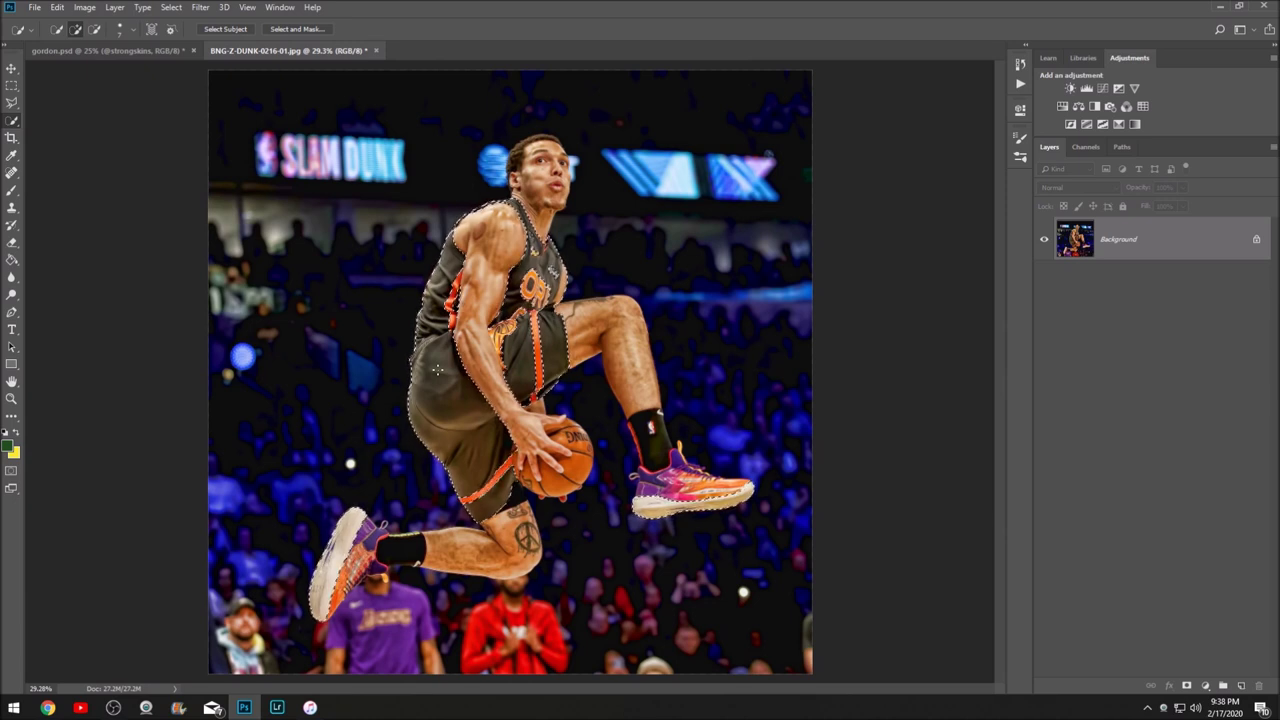
pyautogui.click(84, 7)
pyautogui.moveTo(101, 46)
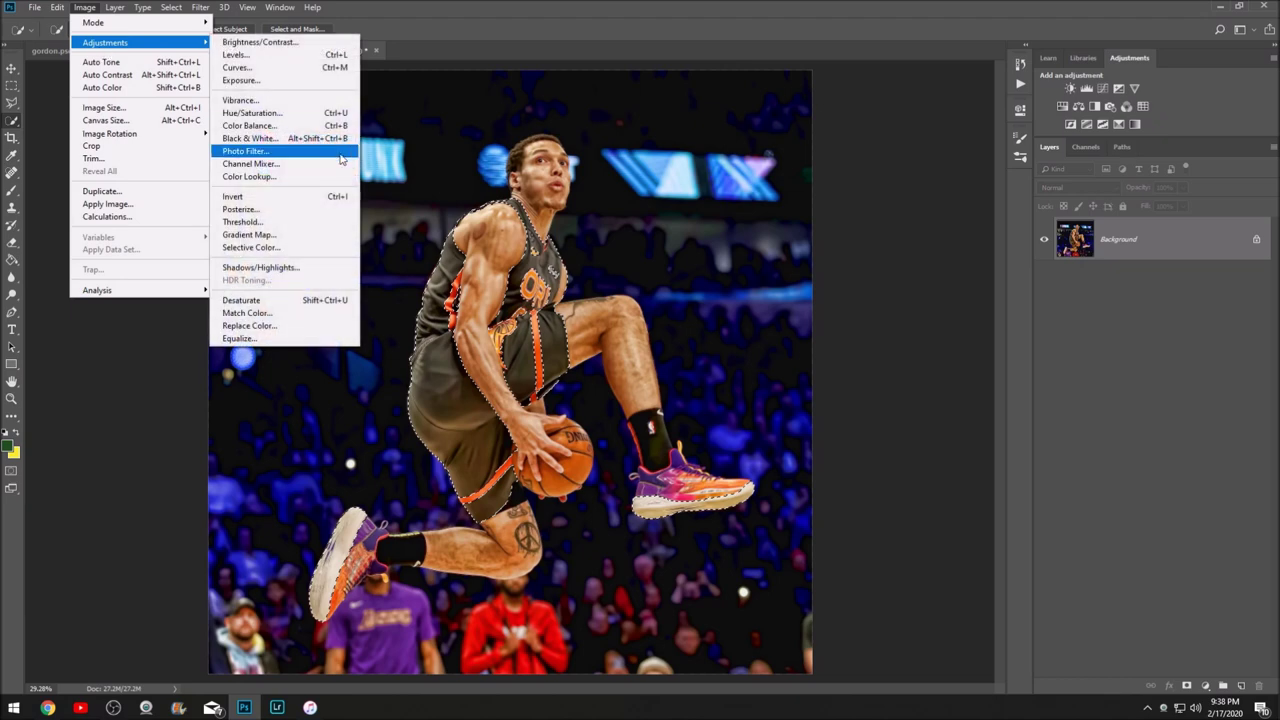
pyautogui.click(262, 138)
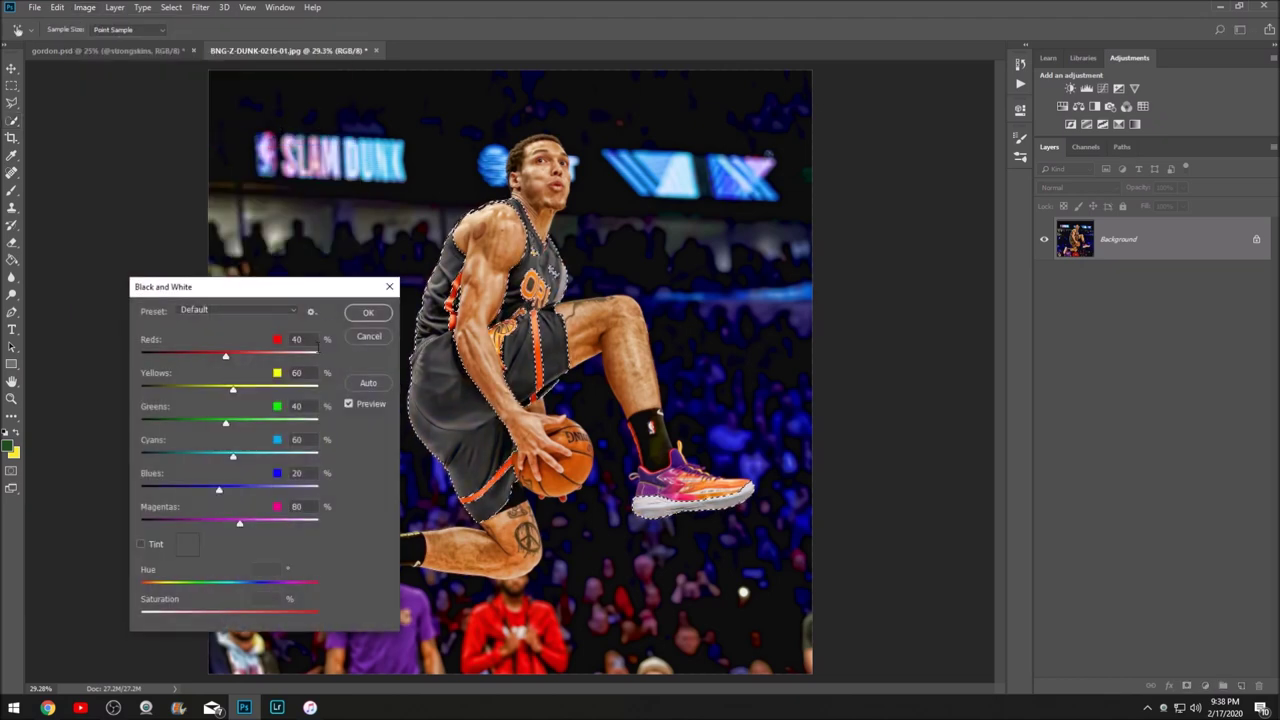
pyautogui.click(366, 337)
# Touch up the edges of the uniform selection by subtracting and adding areas with the Quick Selection tool.
pyautogui.click(94, 29)
pyautogui.scroll(5, 554, 270)
pyautogui.scroll(1, 544, 313)
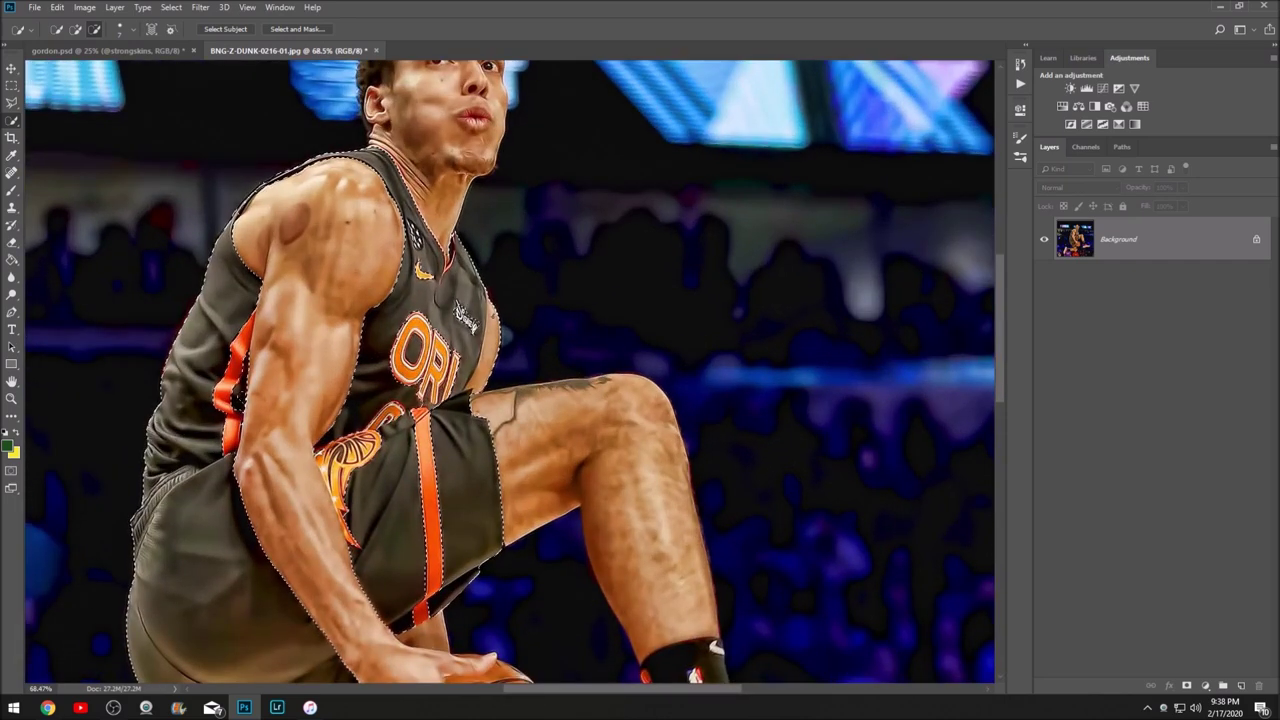
pyautogui.click(75, 29)
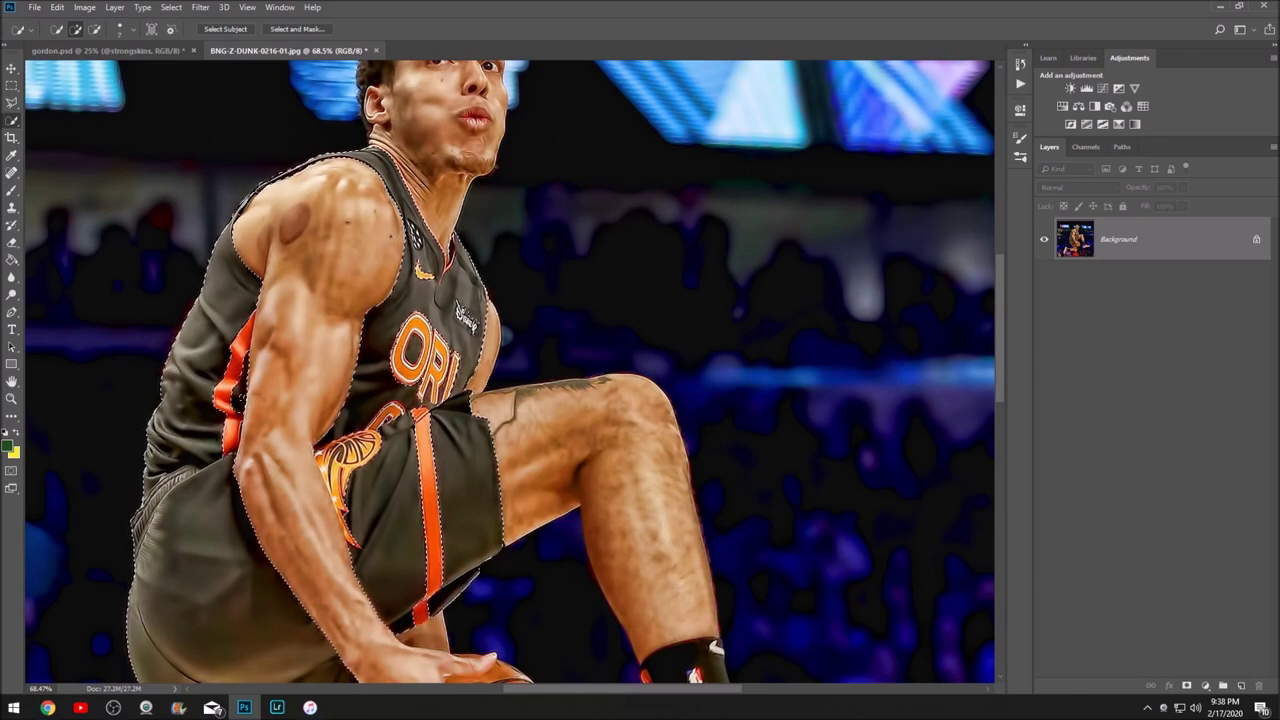
# Turn the selected jersey, shorts and shoe soles neutral with the default Black & White adjustment and deselect them.
pyautogui.click(84, 7)
pyautogui.moveTo(96, 43)
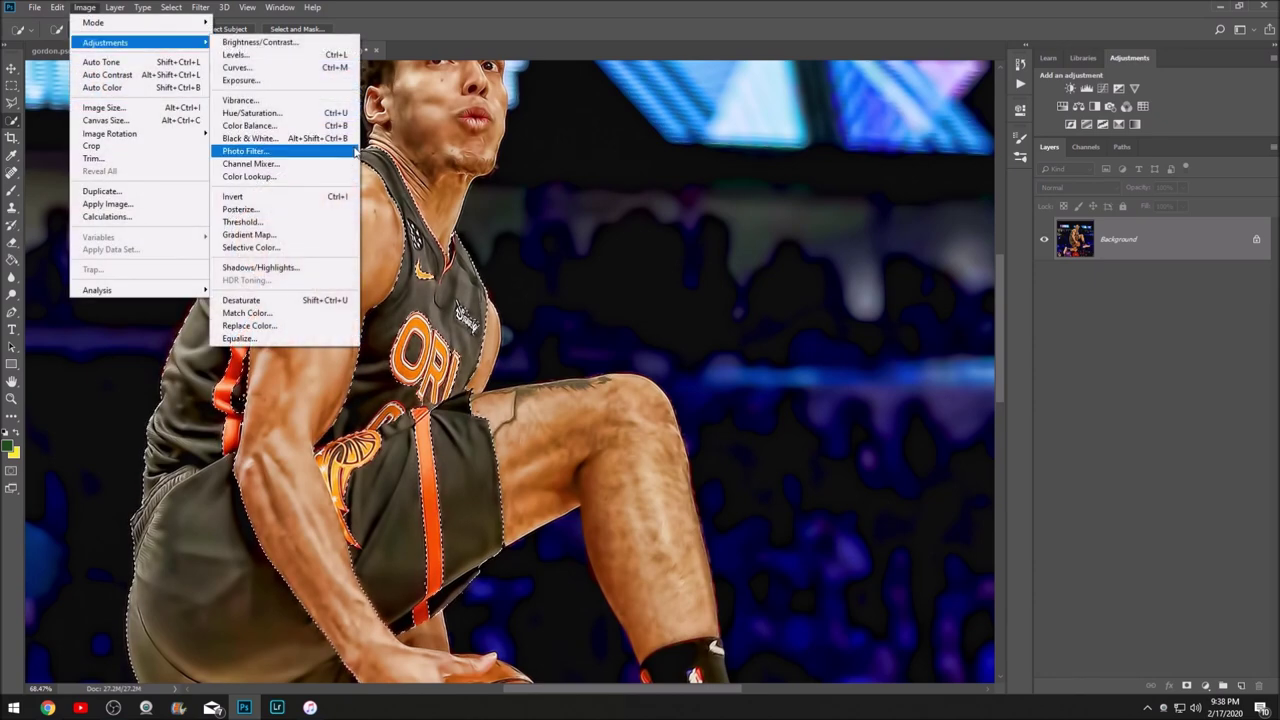
pyautogui.click(292, 137)
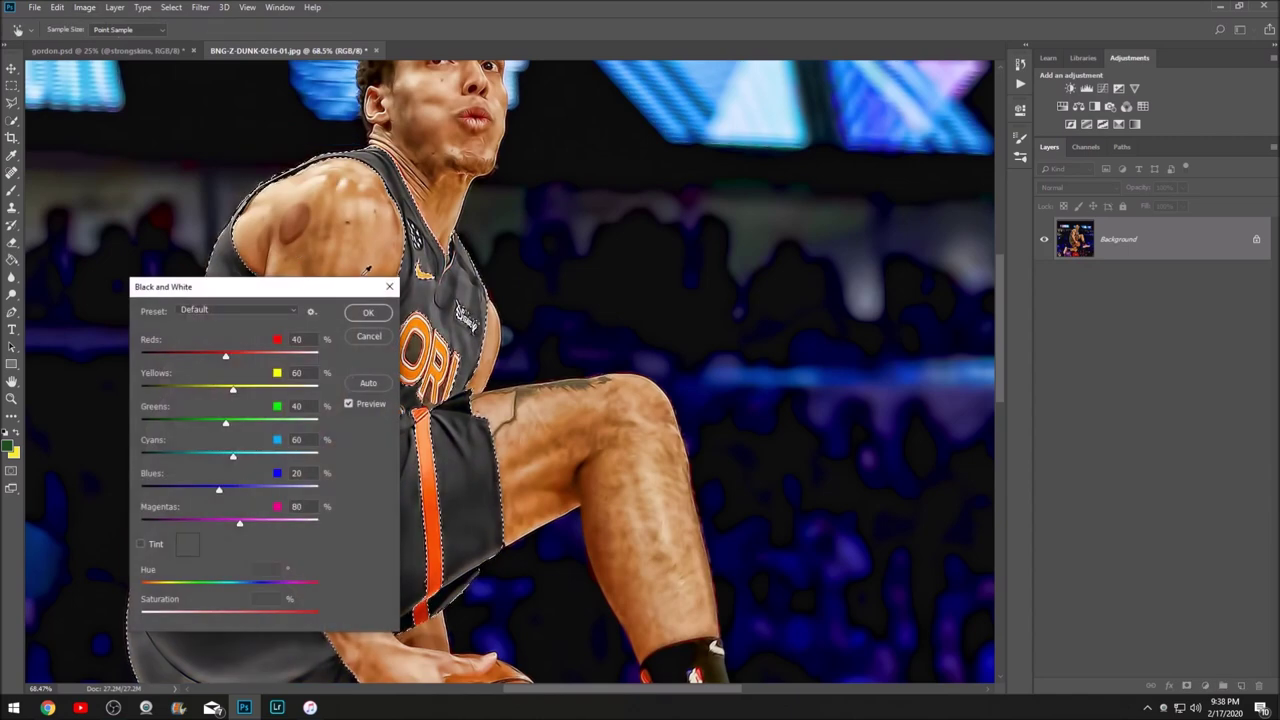
pyautogui.moveTo(330, 294); pyautogui.dragTo(964, 209)
pyautogui.scroll(-5, 364, 420)
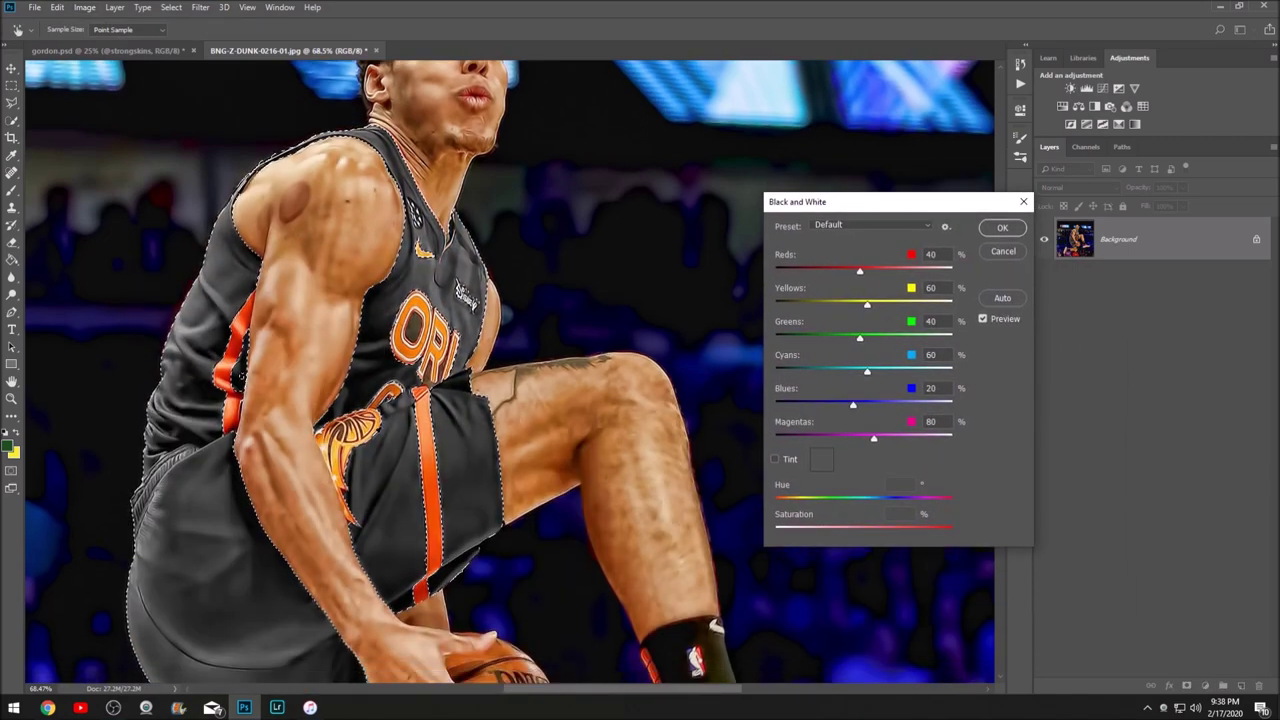
pyautogui.scroll(-7, 364, 420)
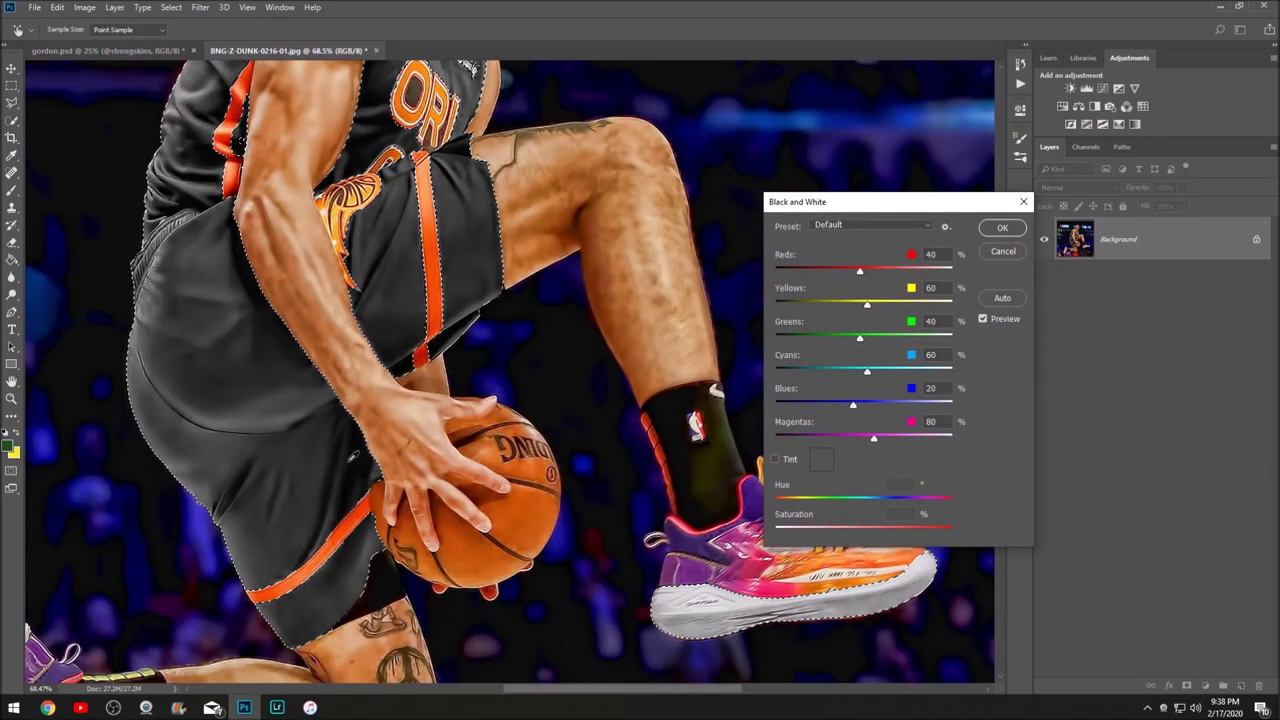
pyautogui.scroll(5, 354, 456)
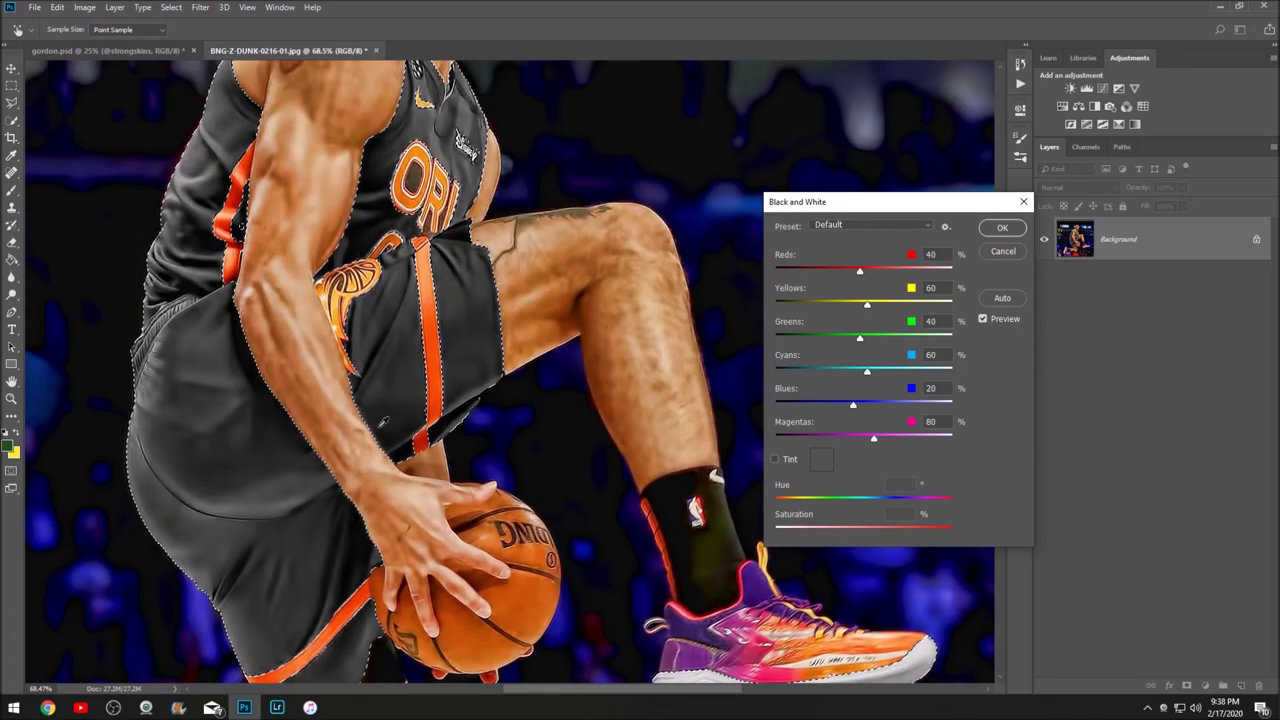
pyautogui.click(1002, 227)
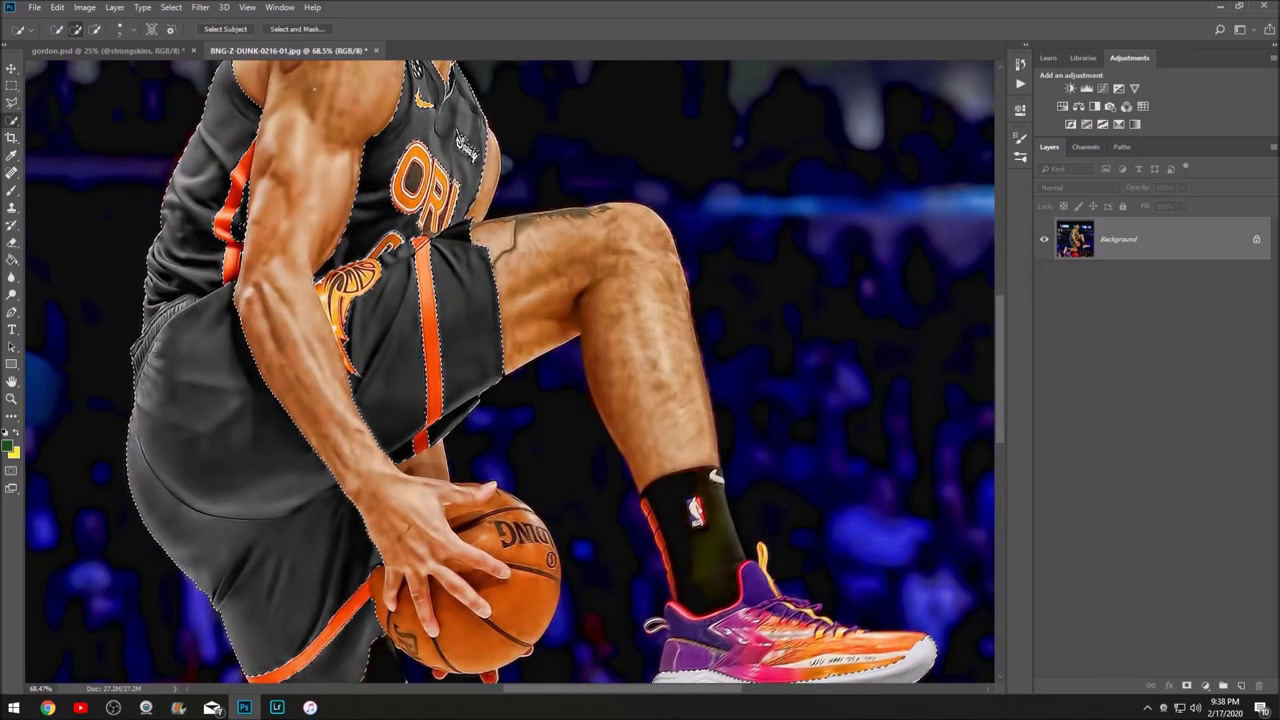
pyautogui.click(171, 7)
pyautogui.click(183, 35)
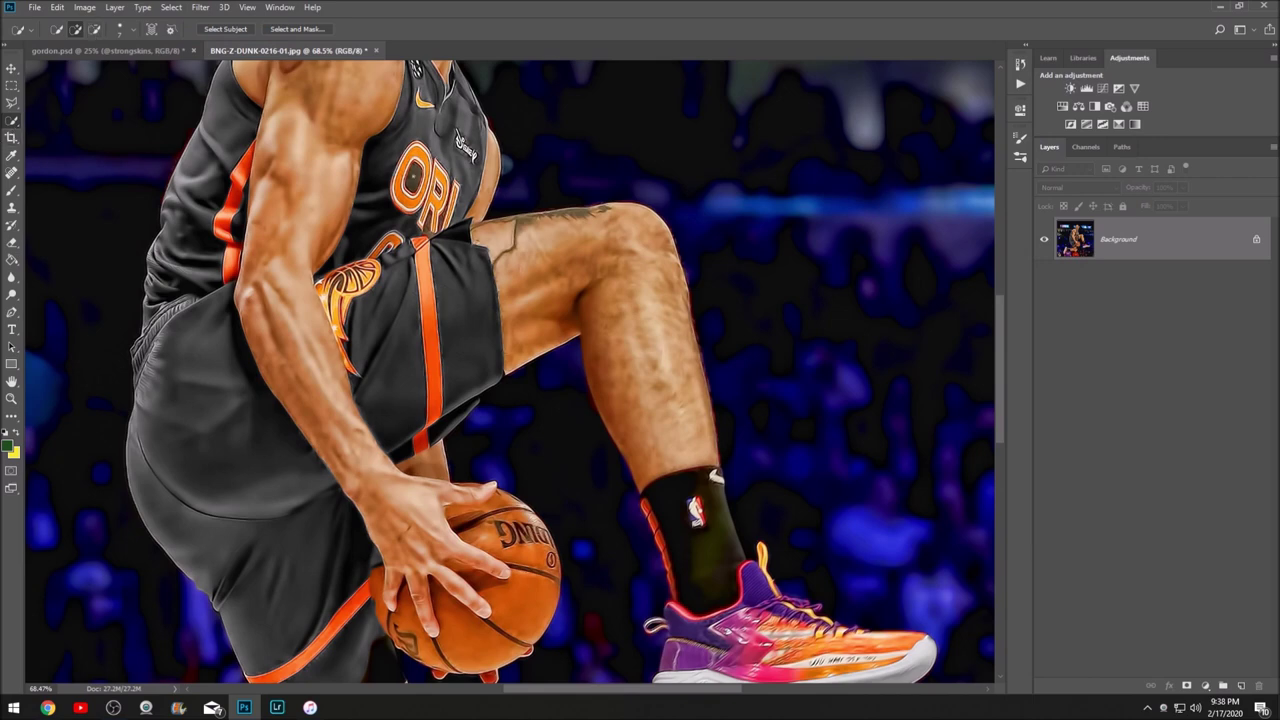
# Neutralize the leftover dark area inside the jersey lettering with the default Black & White adjustment and clear the selection.
pyautogui.click(84, 7)
pyautogui.moveTo(110, 37)
pyautogui.click(260, 135)
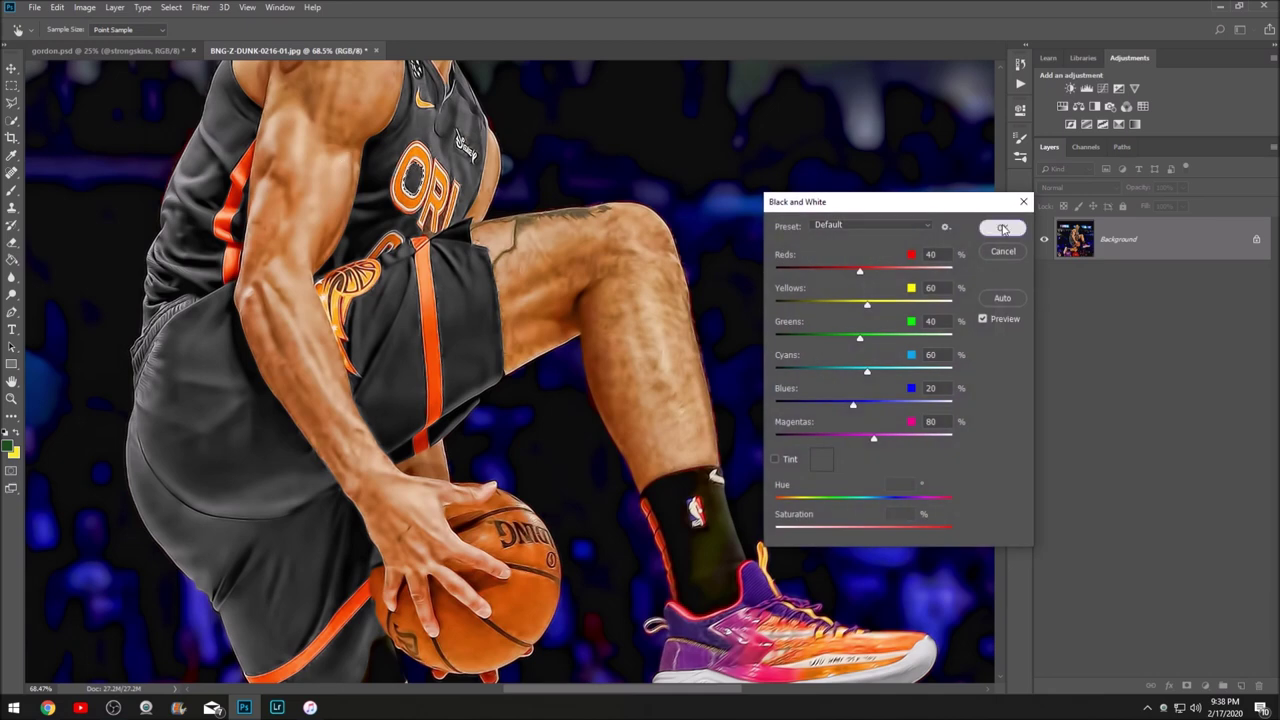
pyautogui.click(1003, 229)
pyautogui.click(171, 7)
pyautogui.click(185, 34)
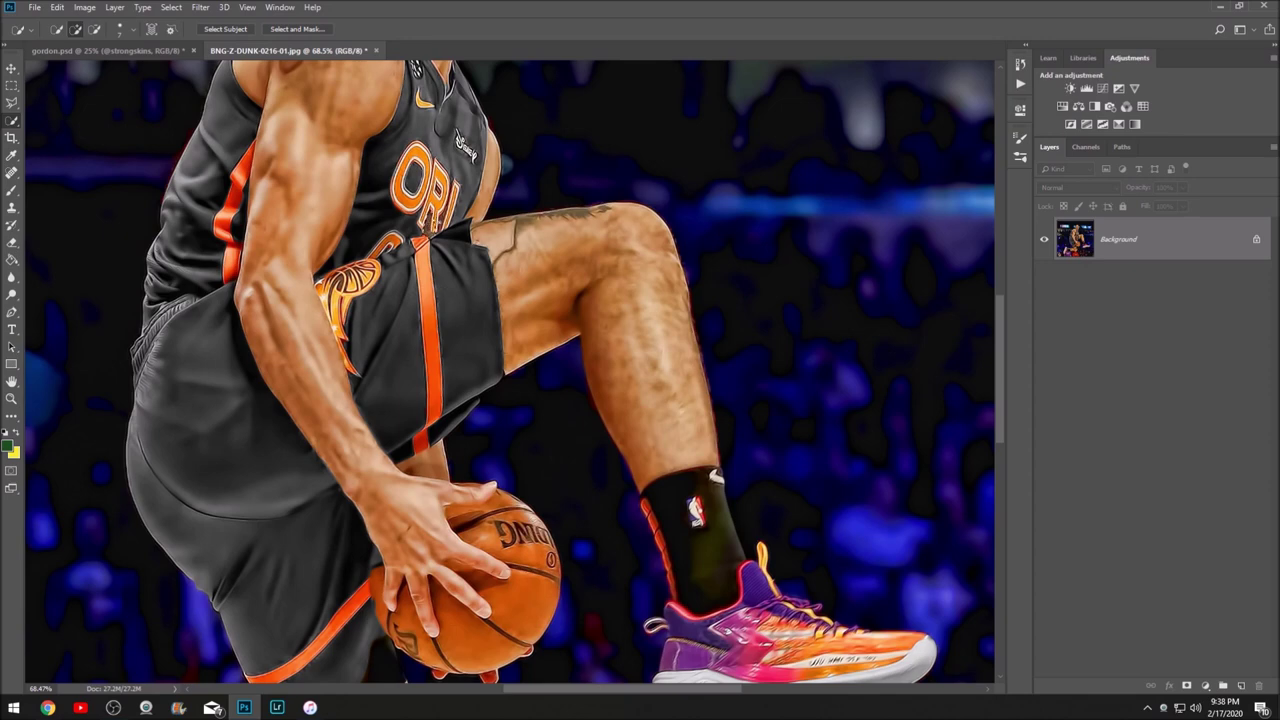
# Neutralize the small brownish patch between the jersey lettering and the waistband with the default Black & White adjustment, and deselect it.
pyautogui.click(94, 29)
pyautogui.scroll(4, 426, 193)
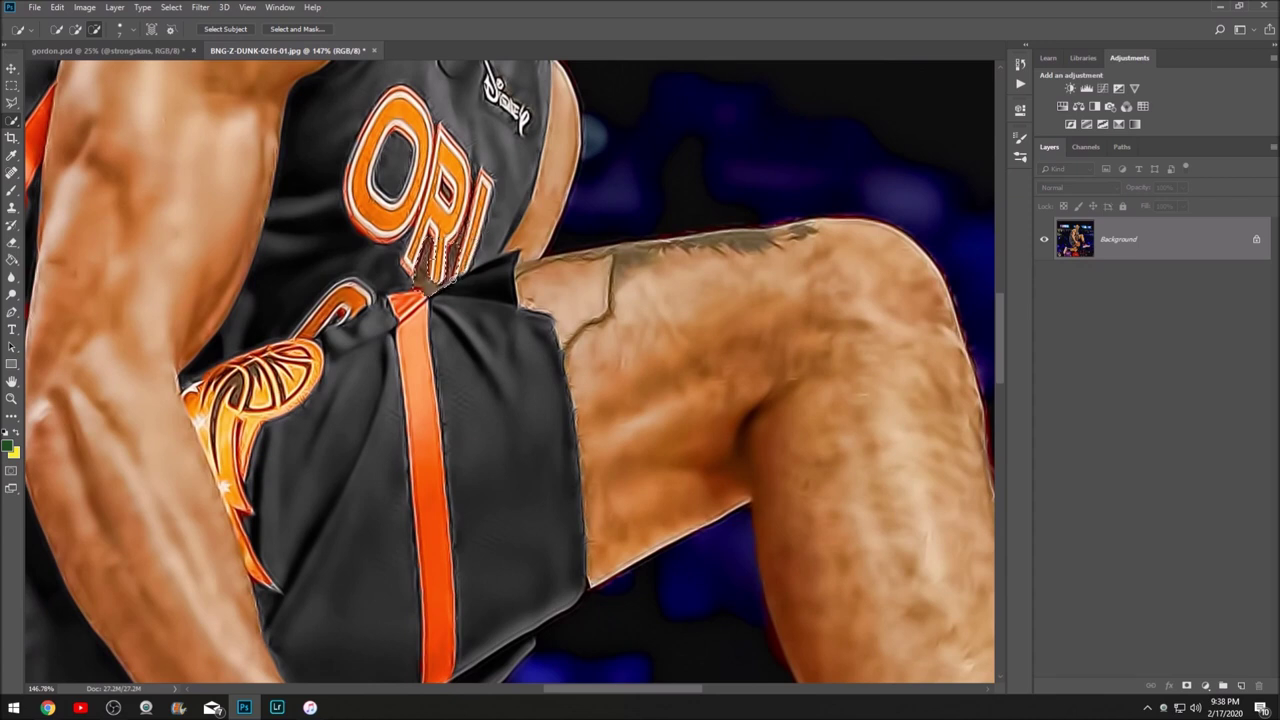
pyautogui.click(84, 7)
pyautogui.moveTo(110, 43)
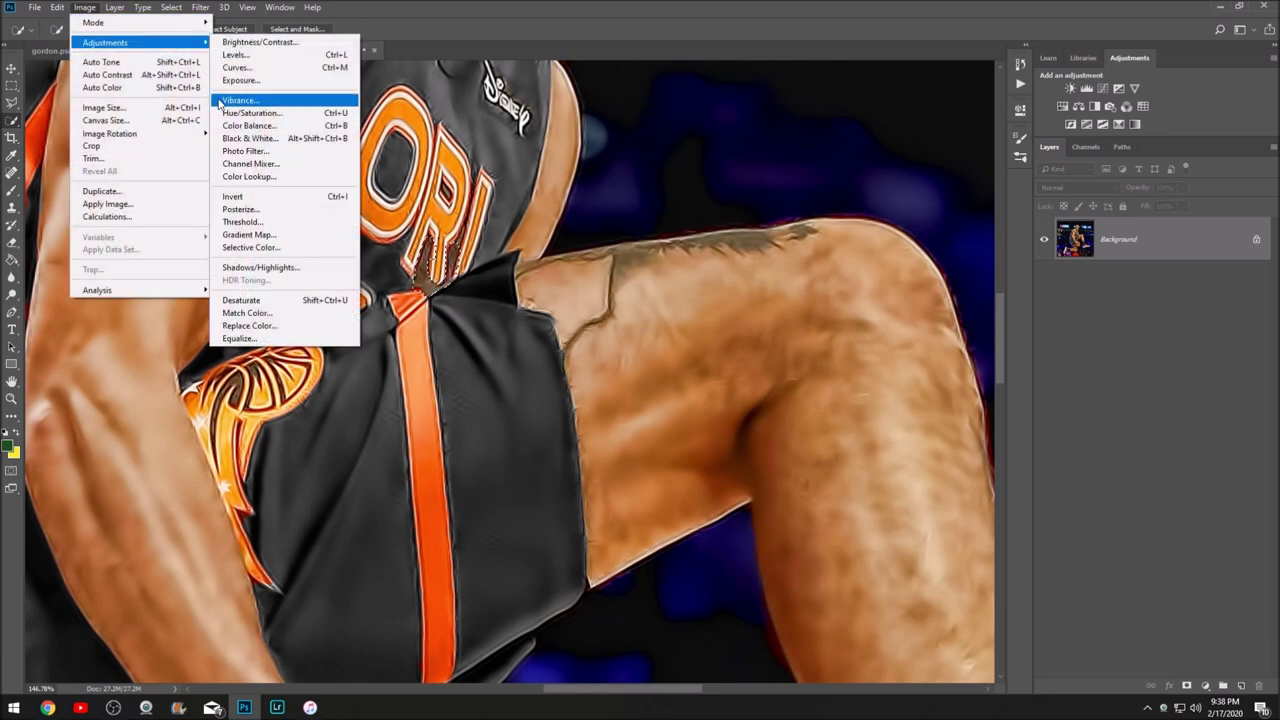
pyautogui.click(245, 141)
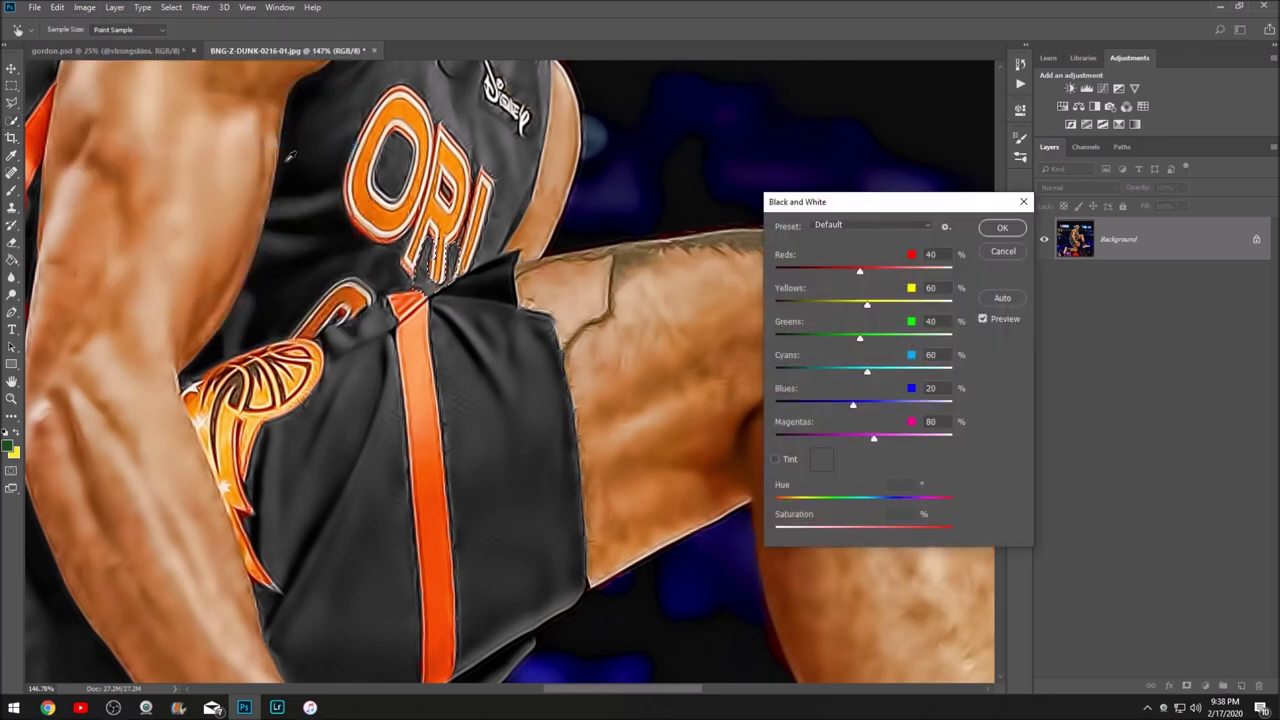
pyautogui.click(1002, 227)
pyautogui.click(178, 7)
pyautogui.click(188, 35)
# Select the raised leg's black sock with the Quick Selection tool, leaving out its logo and orange stripe.
pyautogui.scroll(-10, 241, 126)
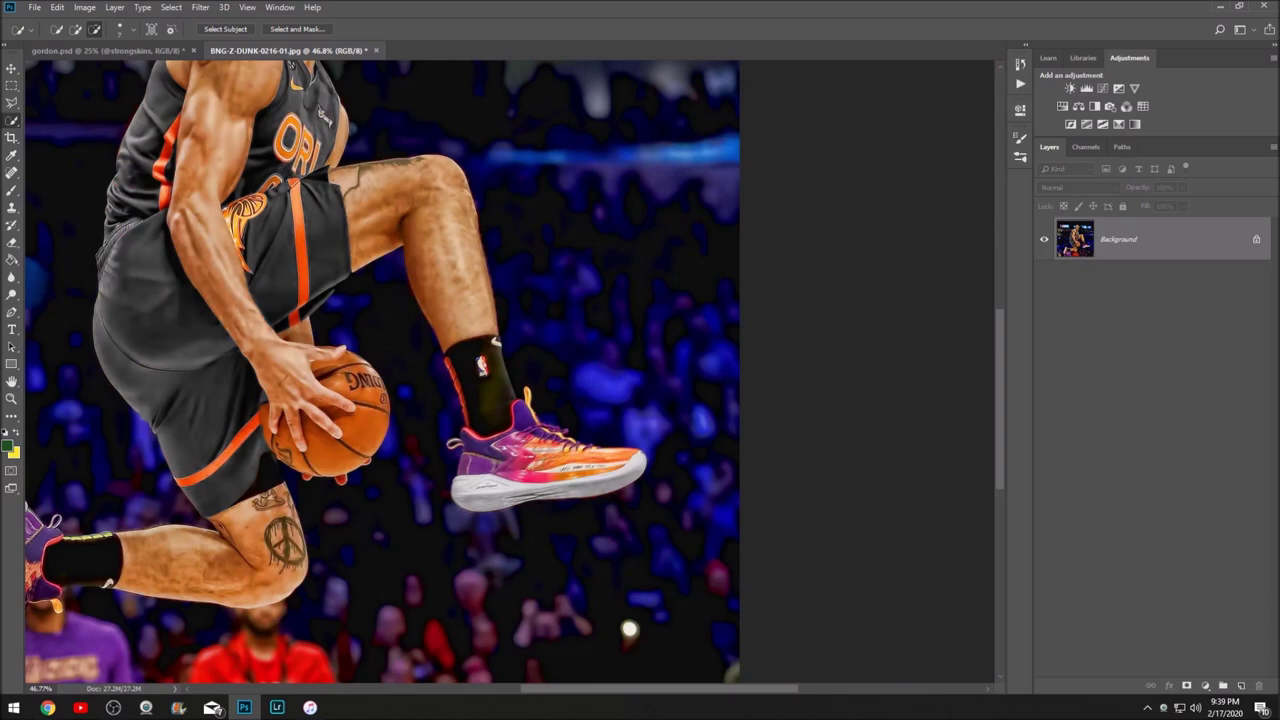
pyautogui.scroll(3, 535, 462)
pyautogui.click(75, 30)
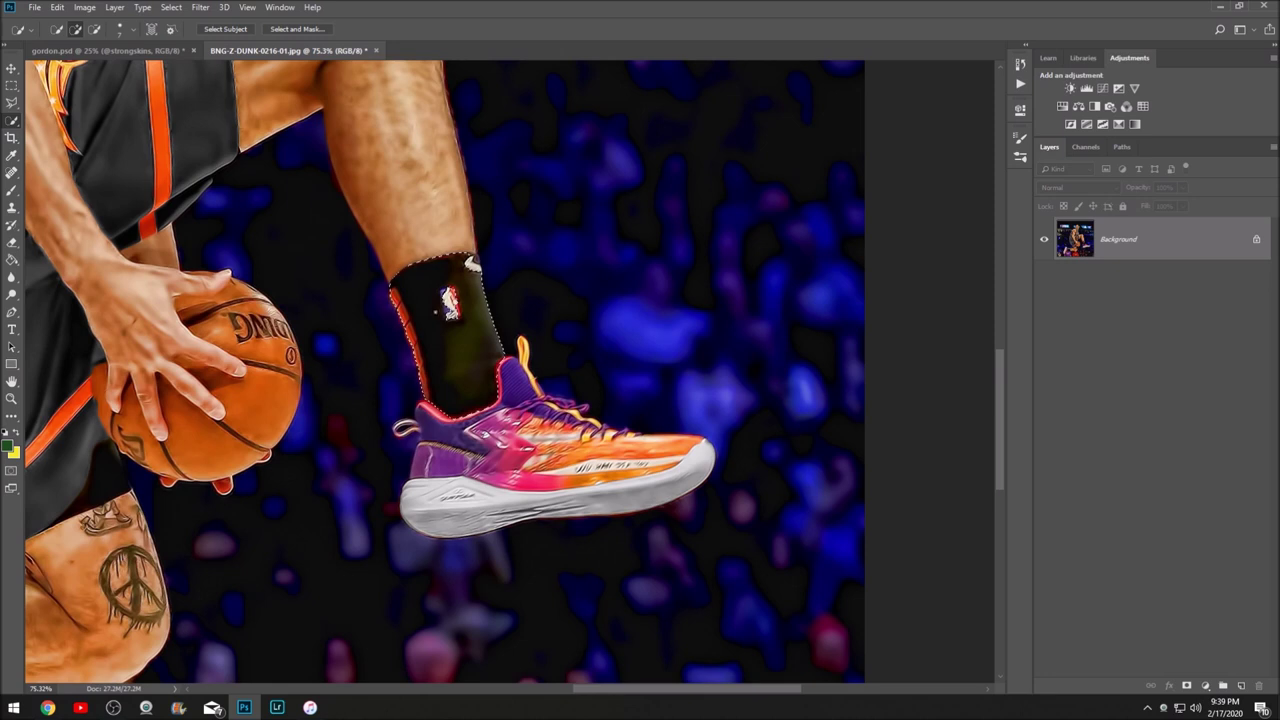
pyautogui.click(94, 30)
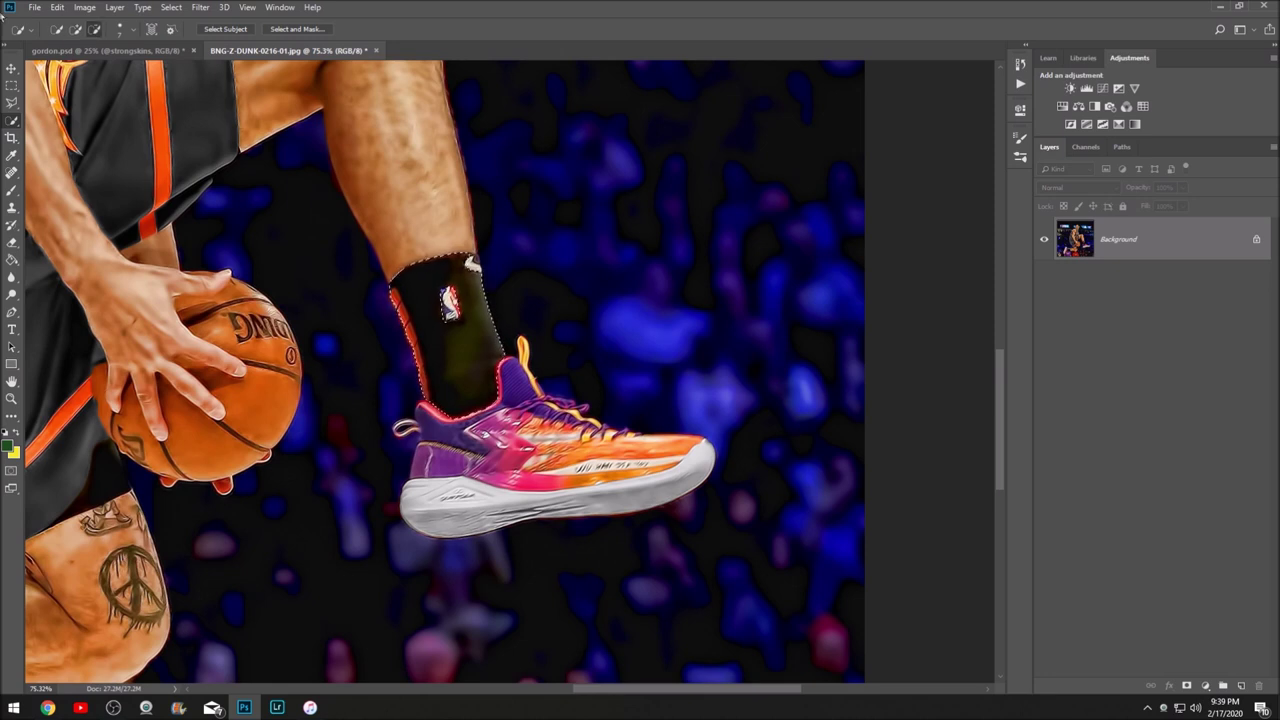
pyautogui.click(76, 30)
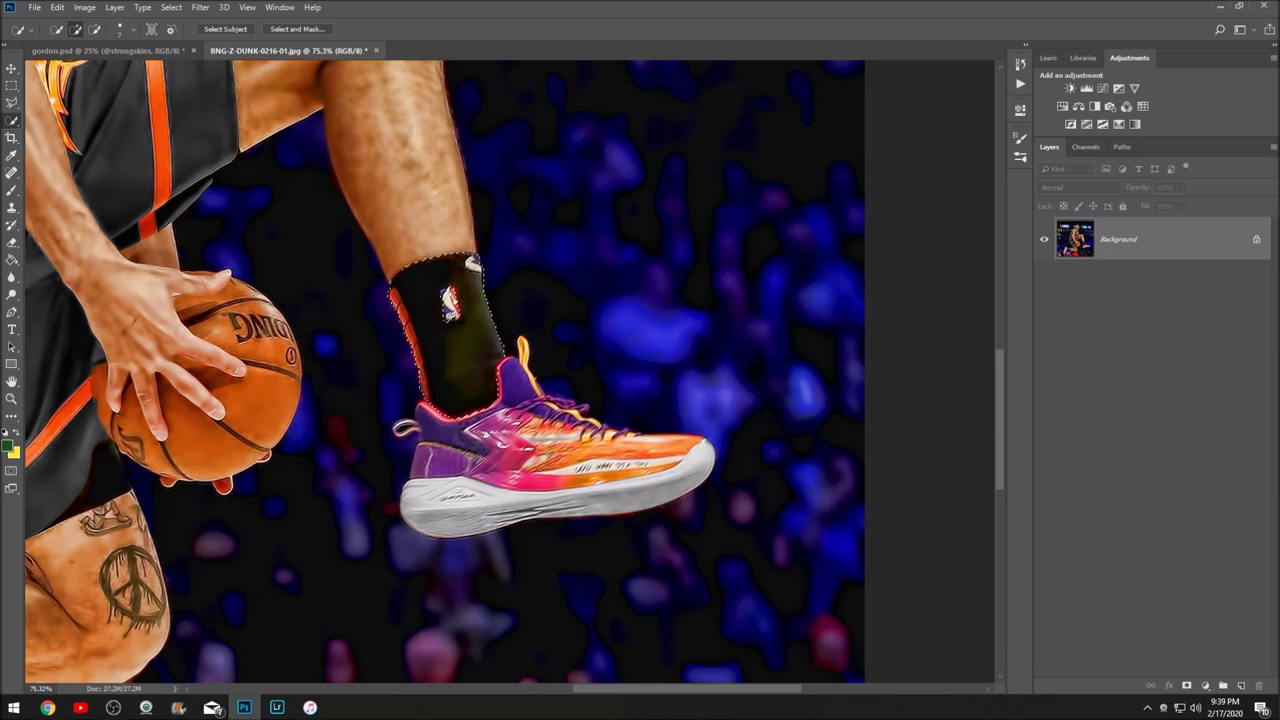
pyautogui.click(94, 30)
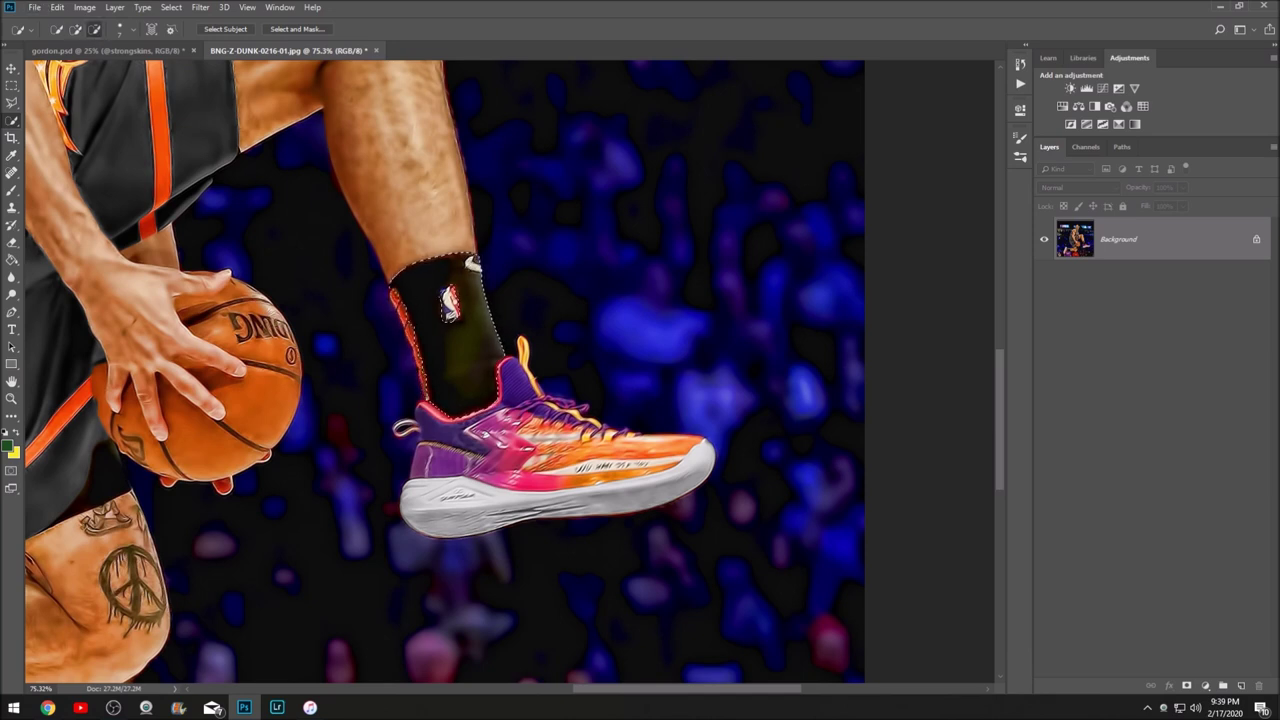
# Try the default Black & White adjustment on the raised leg's sock alone.
pyautogui.click(84, 7)
pyautogui.moveTo(110, 37)
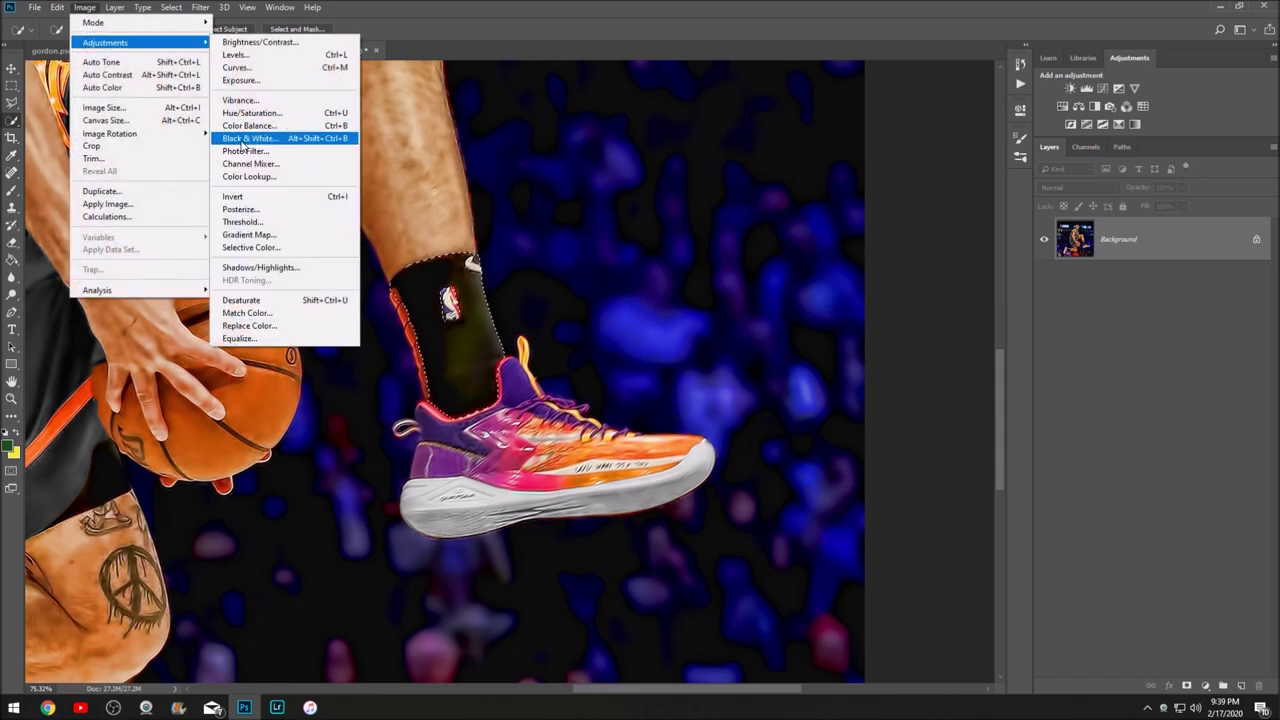
pyautogui.click(245, 134)
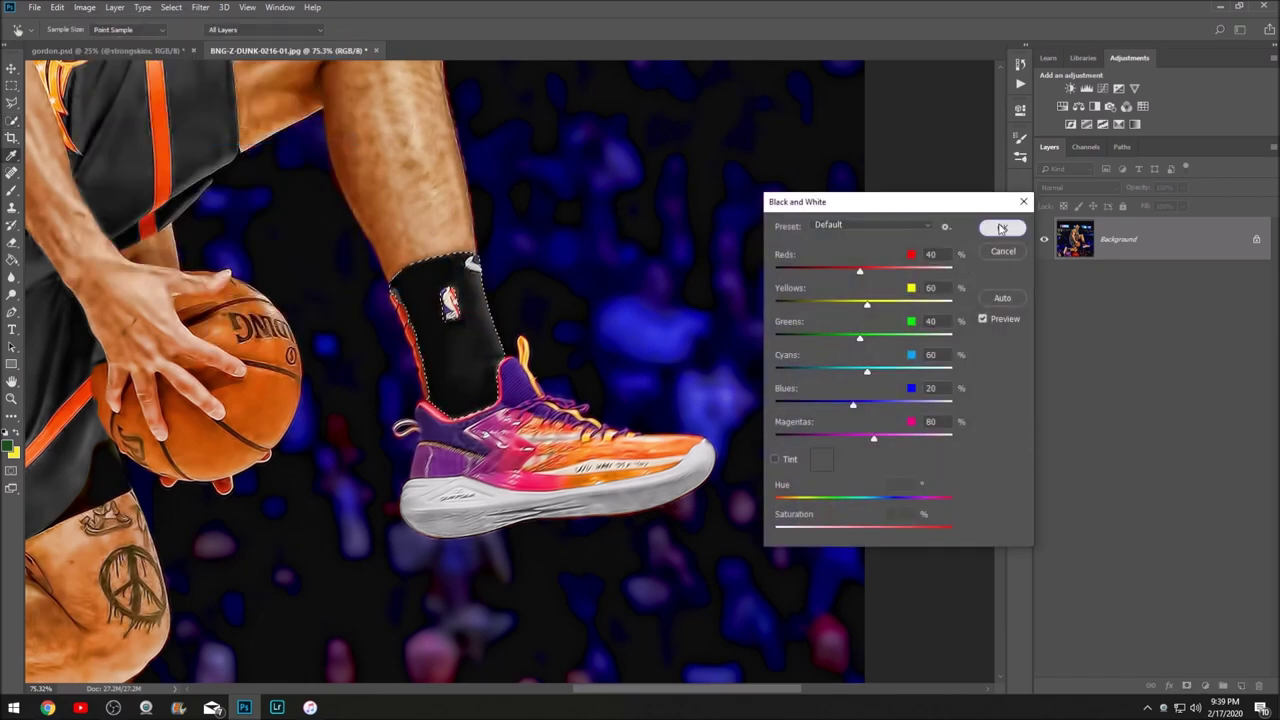
pyautogui.click(1002, 228)
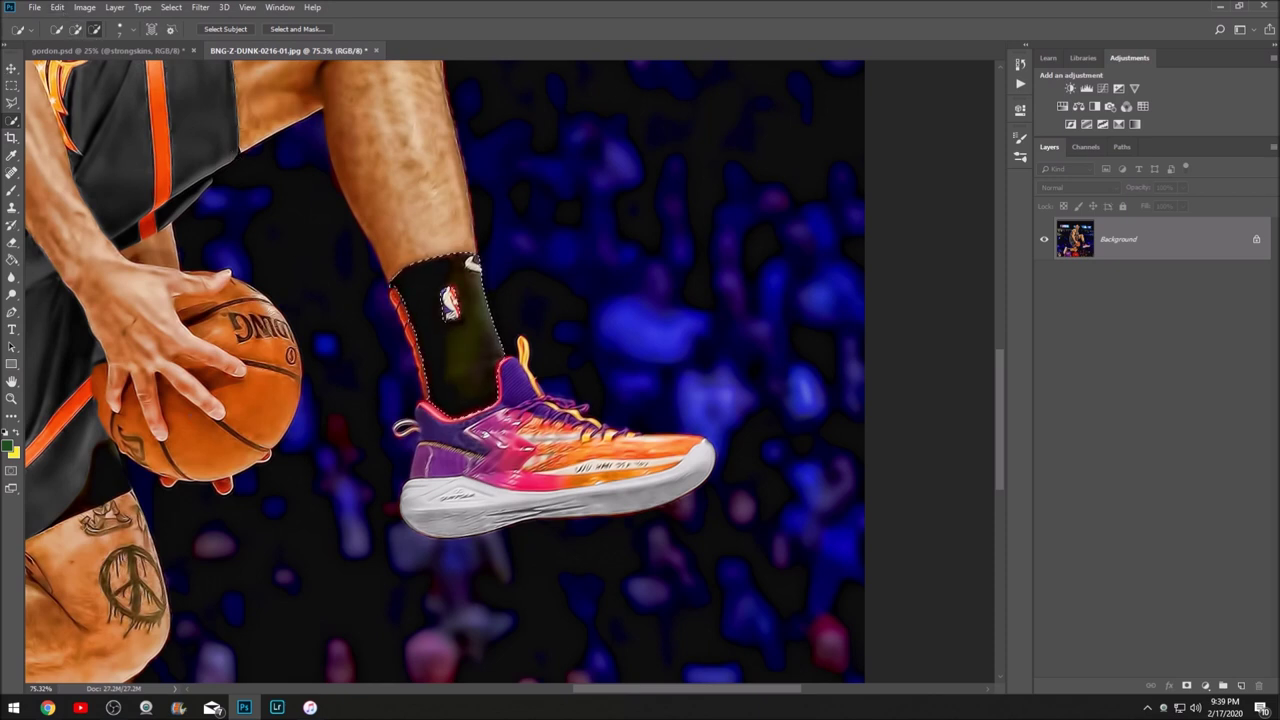
# Add the black sock on the player's bent rear leg to the selection.
pyautogui.moveTo(634, 688); pyautogui.dragTo(489, 686)
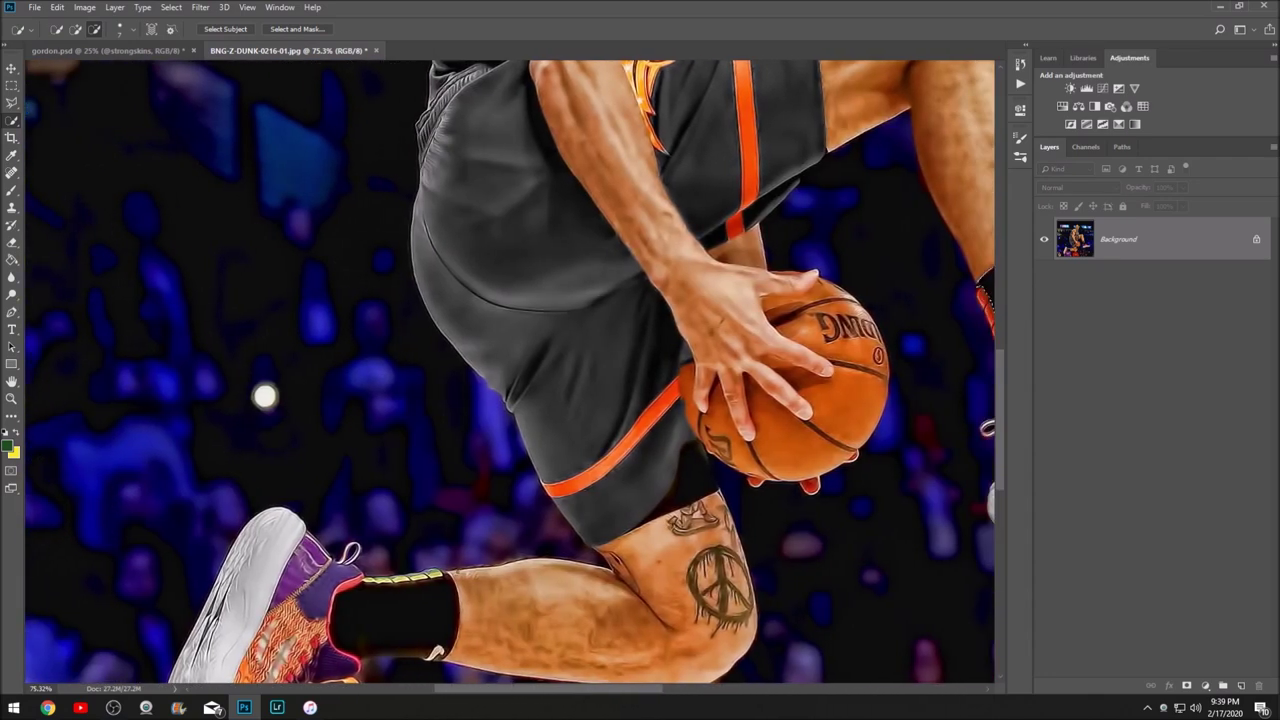
pyautogui.scroll(-1, 510, 376)
pyautogui.click(77, 29)
pyautogui.moveTo(505, 693); pyautogui.dragTo(557, 690)
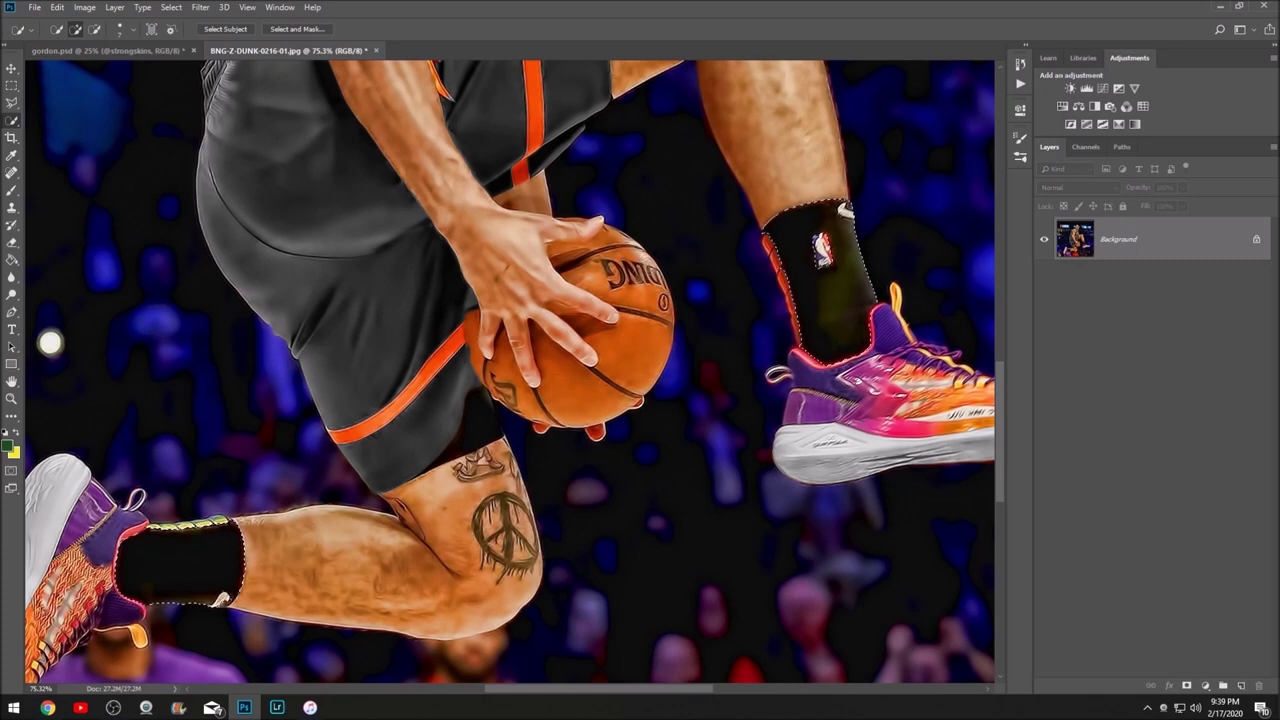
# Turn both selected socks neutral with the default Black & White adjustment and clear the selection.
pyautogui.click(84, 7)
pyautogui.moveTo(100, 45)
pyautogui.click(250, 138)
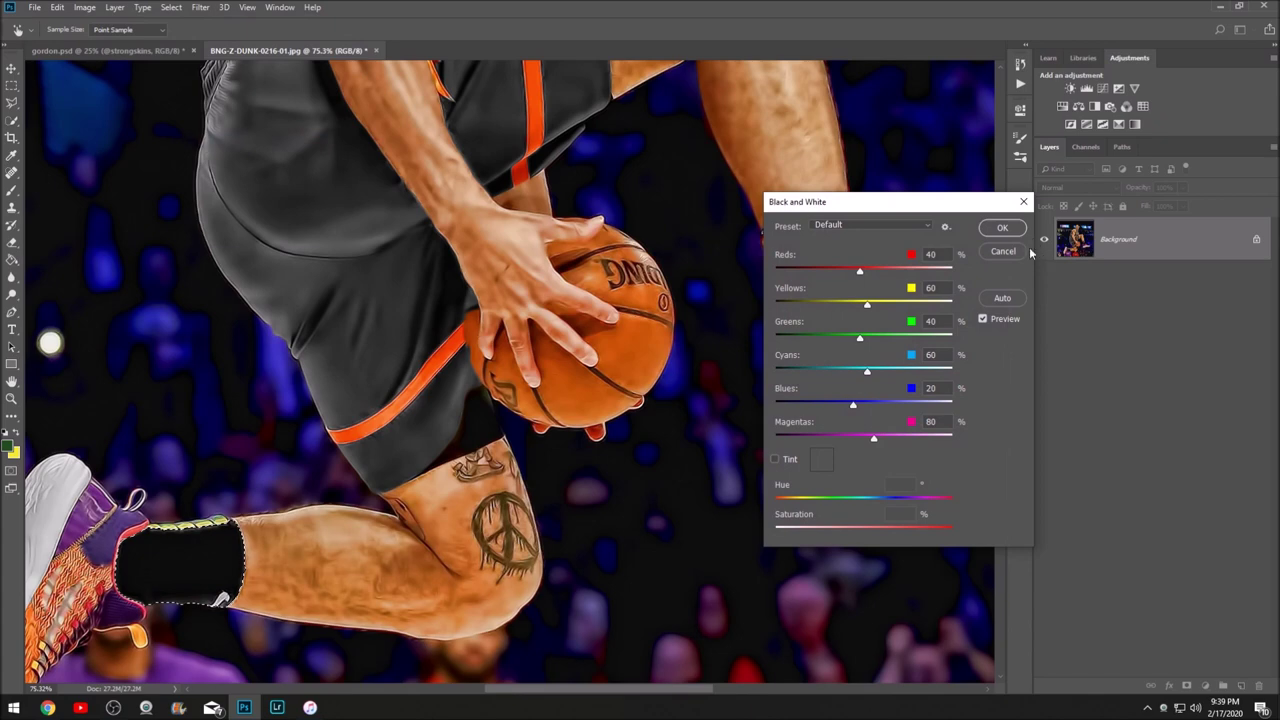
pyautogui.press('Escape')
pyautogui.click(171, 7)
pyautogui.click(182, 33)
# Select the whole player with the Quick Selection tool, from head and uniform to both legs, shoes and the ball.
pyautogui.scroll(-5, 423, 362)
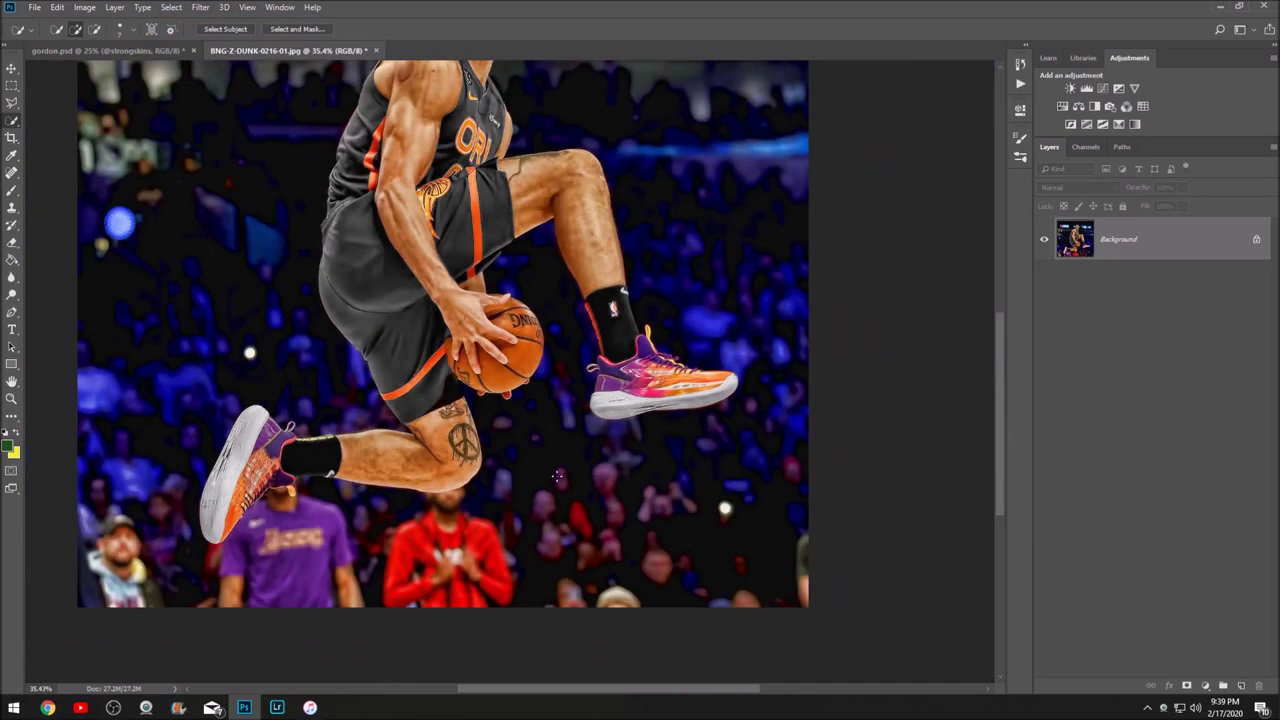
pyautogui.scroll(-2, 557, 477)
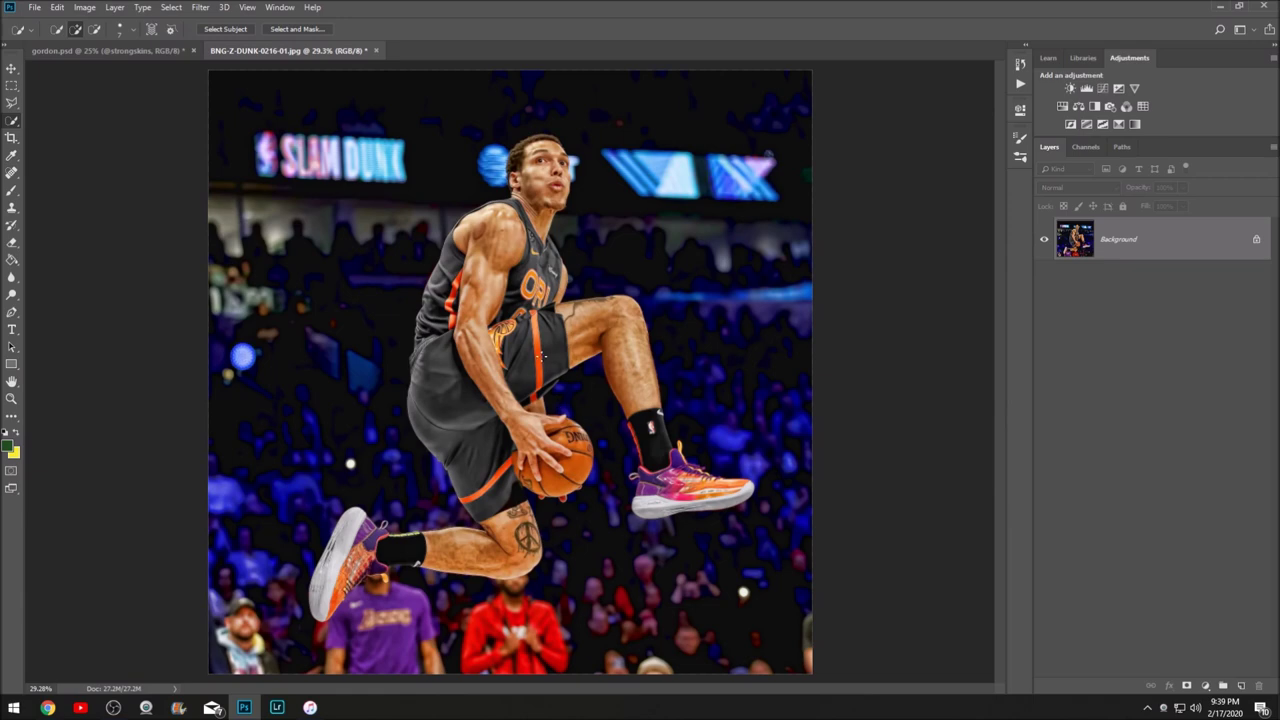
pyautogui.scroll(1, 505, 377)
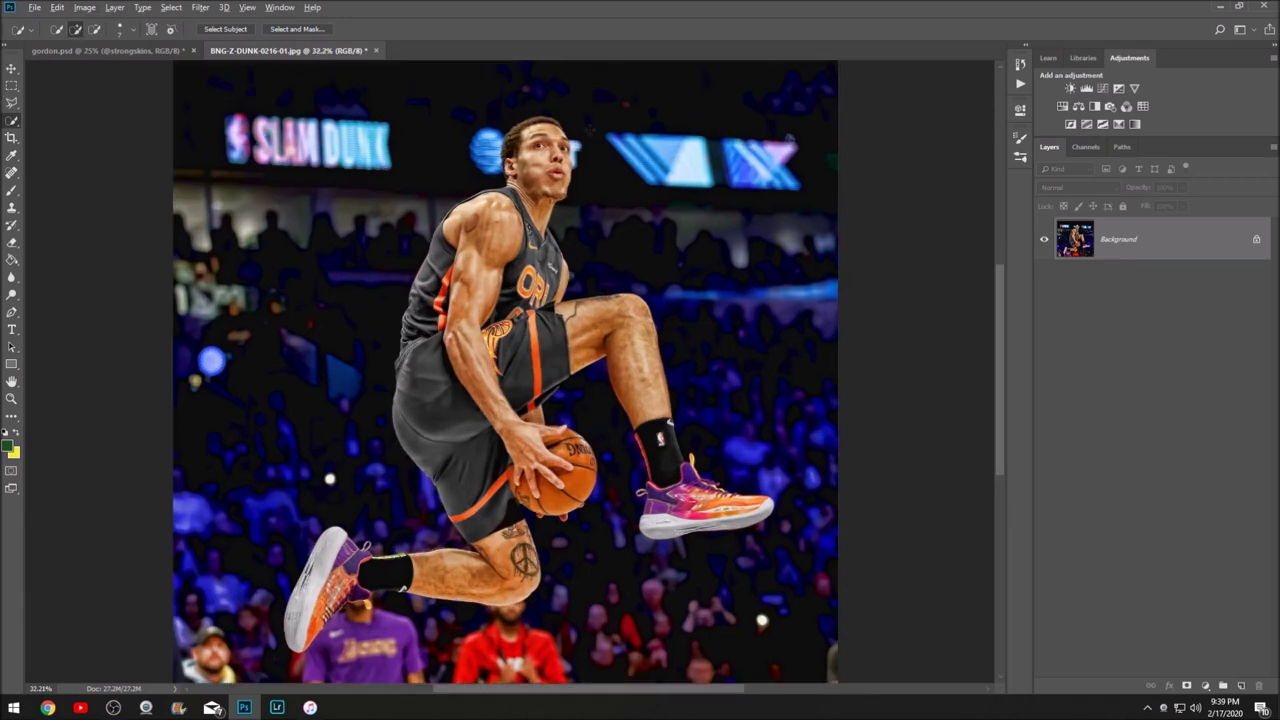
pyautogui.scroll(6, 572, 121)
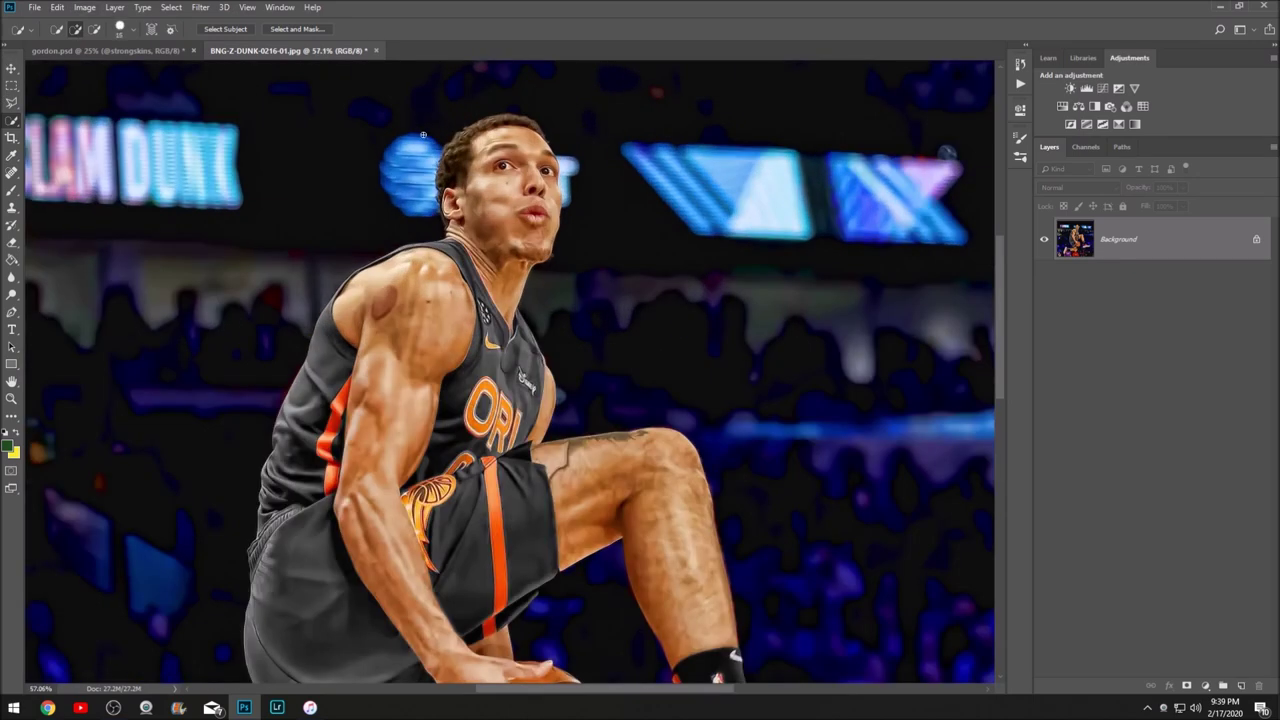
pyautogui.moveTo(503, 156)
pyautogui.mouseDown()
pyautogui.moveTo(499, 128)
pyautogui.moveTo(469, 150)
pyautogui.moveTo(554, 168)
pyautogui.moveTo(469, 216)
pyautogui.moveTo(447, 203)
pyautogui.mouseUp()
pyautogui.moveTo(460, 255)
pyautogui.mouseDown()
pyautogui.moveTo(433, 289)
pyautogui.moveTo(381, 263)
pyautogui.moveTo(360, 300)
pyautogui.moveTo(392, 260)
pyautogui.mouseUp()
pyautogui.moveTo(340, 300); pyautogui.dragTo(362, 358)
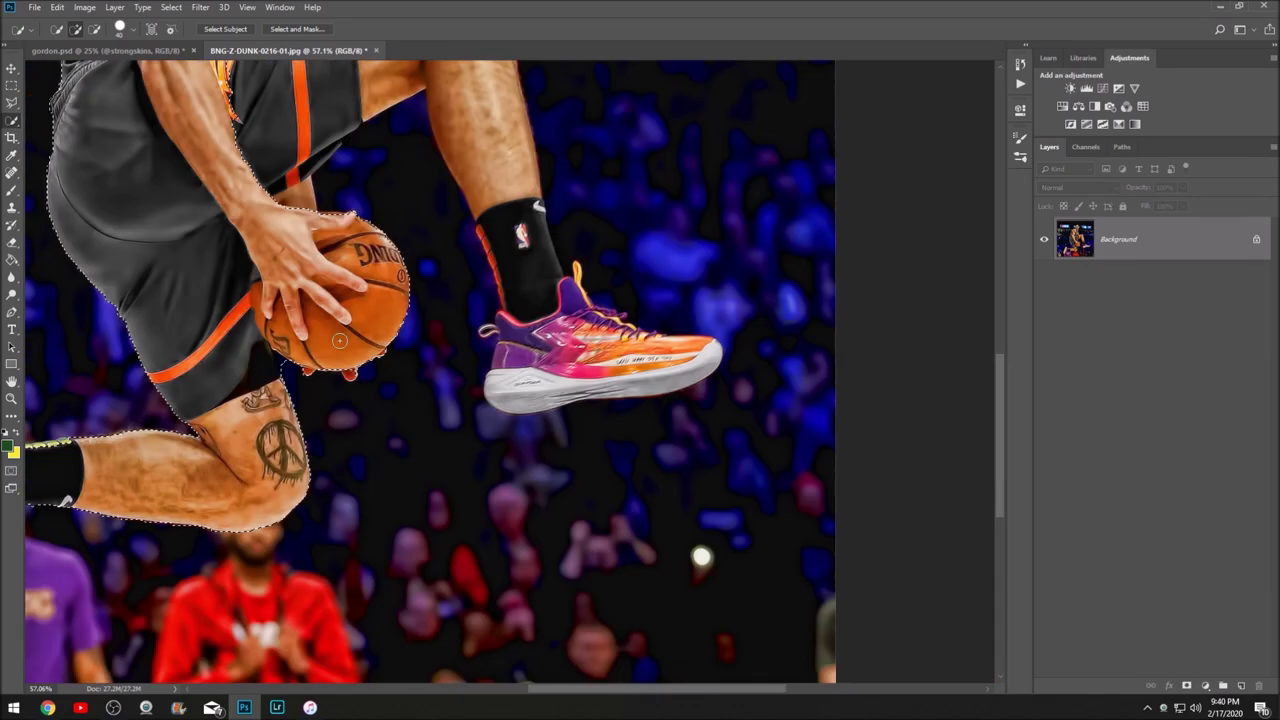
pyautogui.scroll(1, 491, 288)
pyautogui.moveTo(491, 288); pyautogui.dragTo(565, 358)
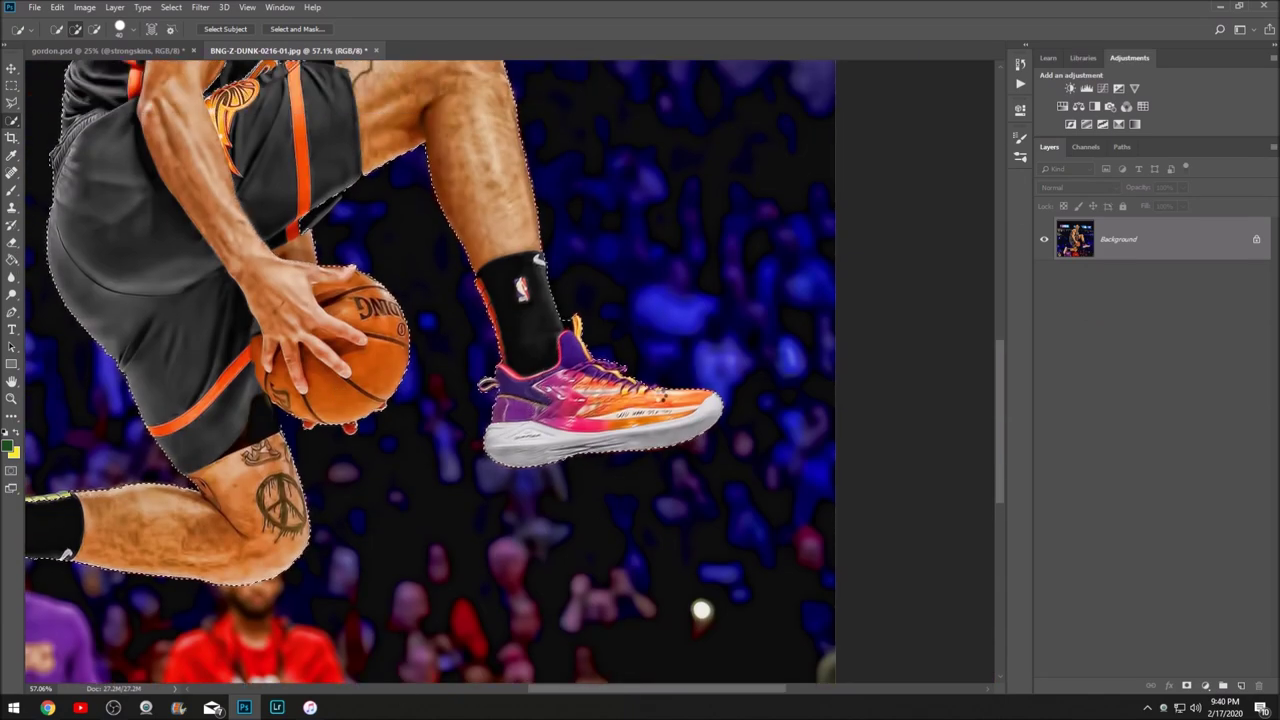
# Touch up the outline of the full player selection by subtracting stray areas and adding missing ones.
pyautogui.scroll(5, 600, 350)
pyautogui.scroll(-1, 600, 350)
pyautogui.scroll(-5, 289, 580)
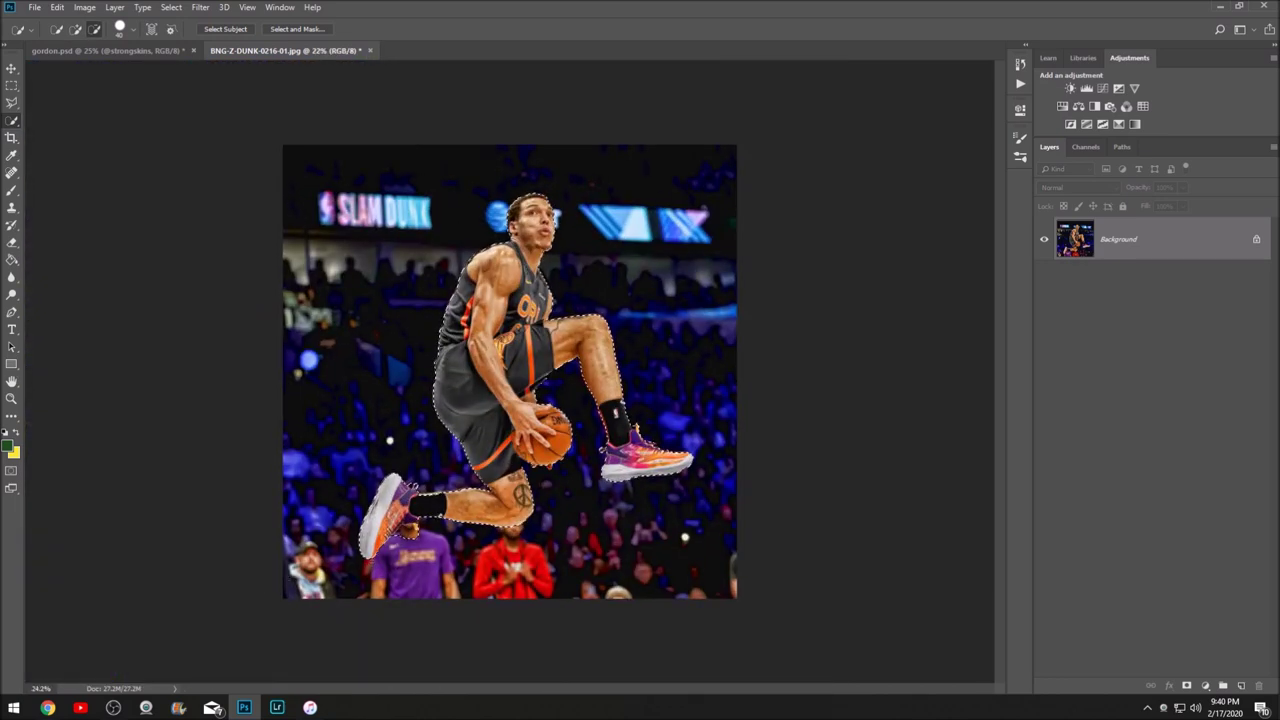
pyautogui.scroll(1, 479, 393)
pyautogui.scroll(2, 479, 393)
pyautogui.press('alt')
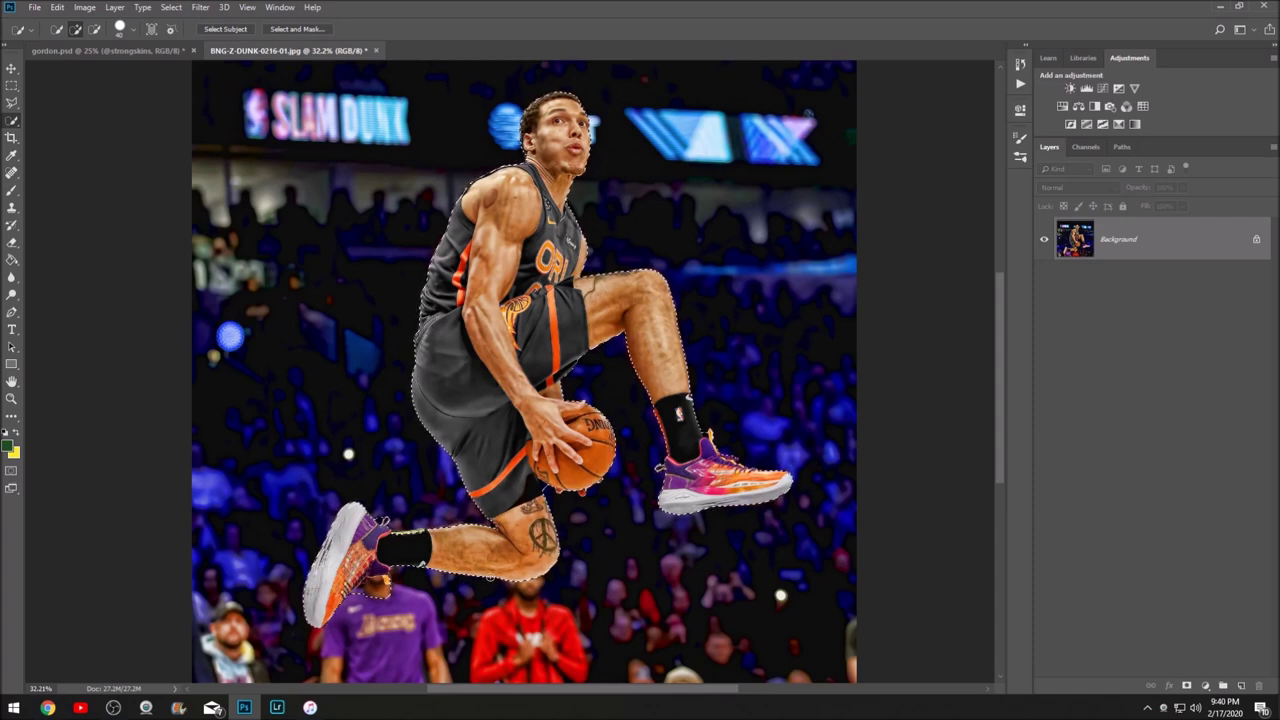
pyautogui.scroll(2, 574, 545)
pyautogui.scroll(-2, 576, 546)
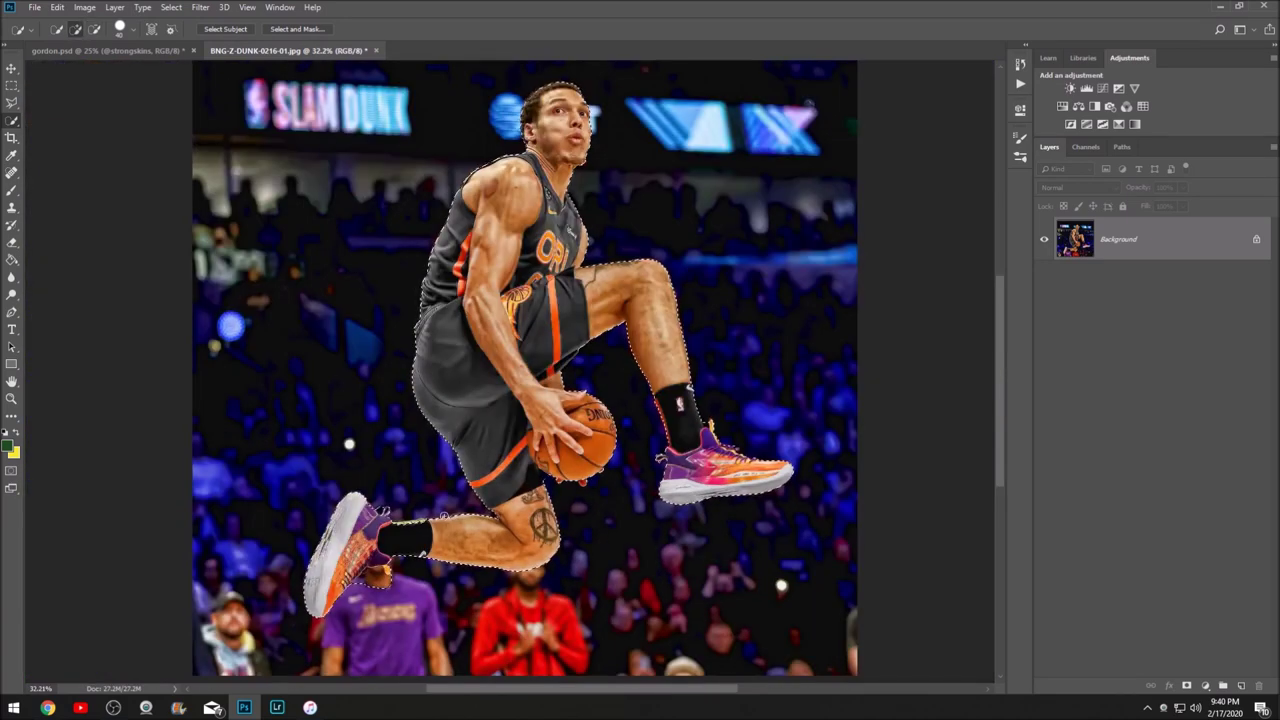
# Copy the selected player to a new layer and hide the Background layer.
pyautogui.hotkey('ctrl', 'j')
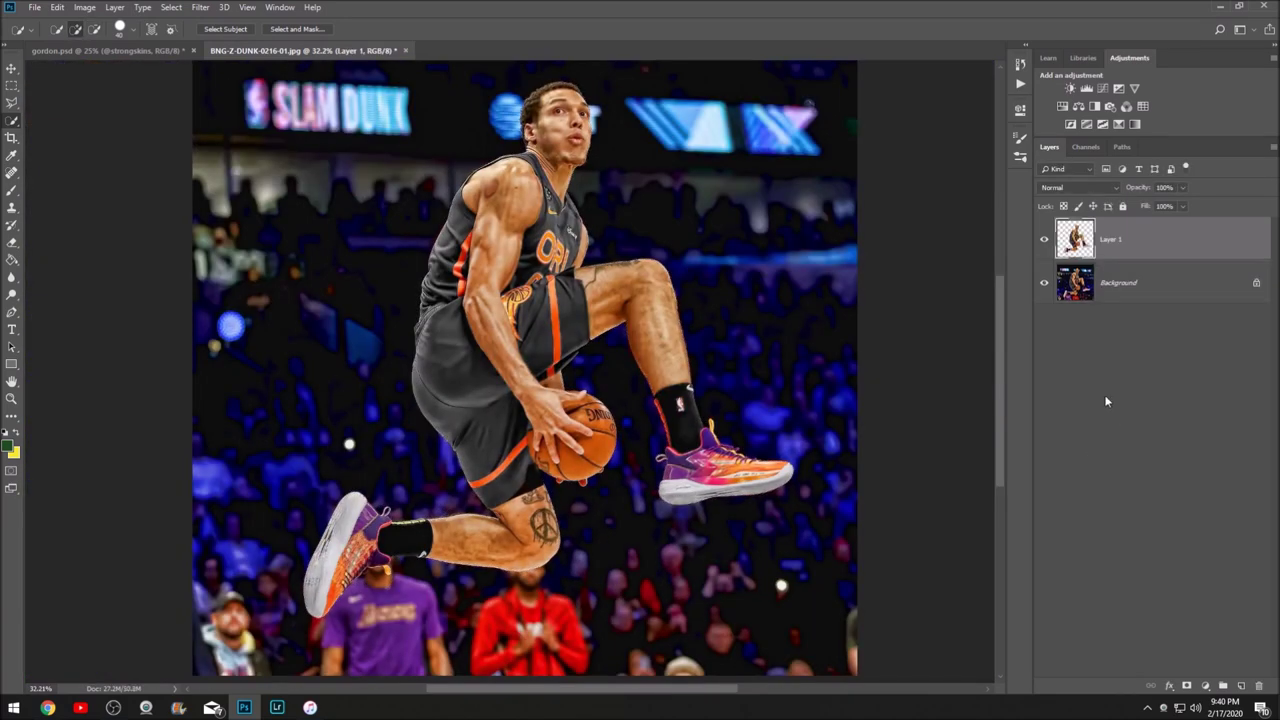
pyautogui.click(1044, 283)
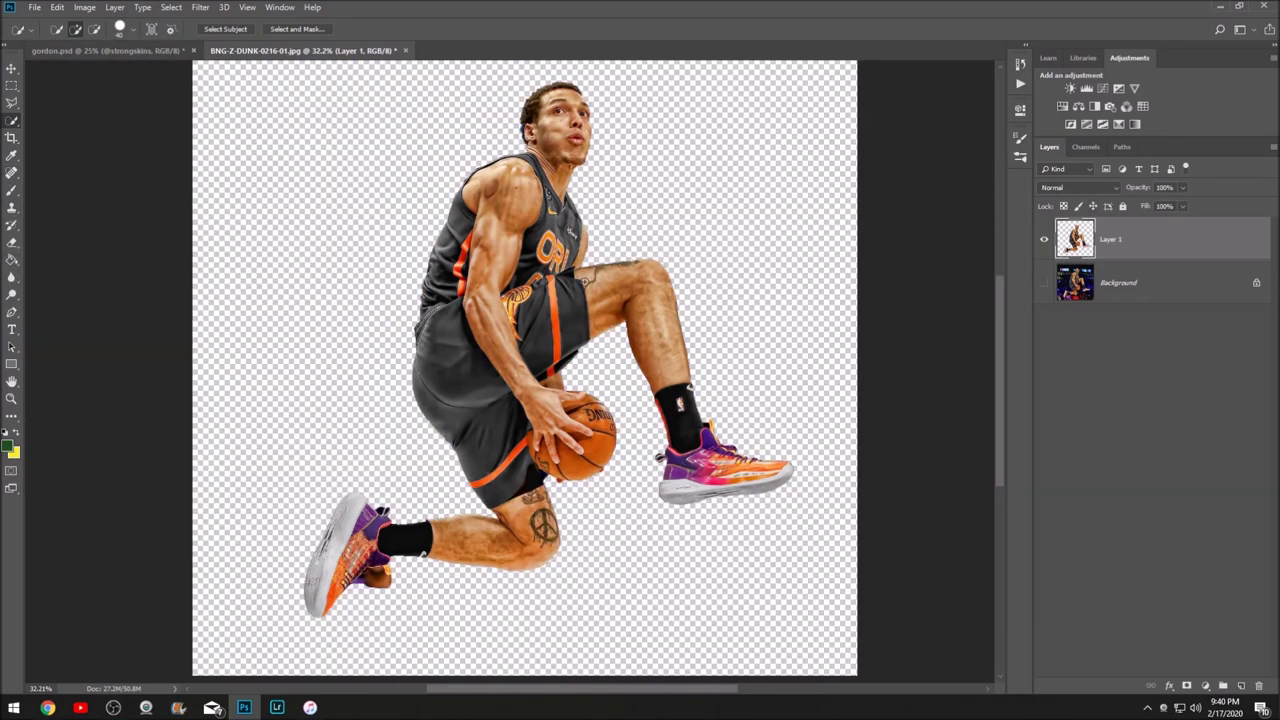
# Try to erase the blue remnant behind the player's ear with a soft round eraser of about 135 px.
pyautogui.click(12, 104)
pyautogui.scroll(5, 567, 111)
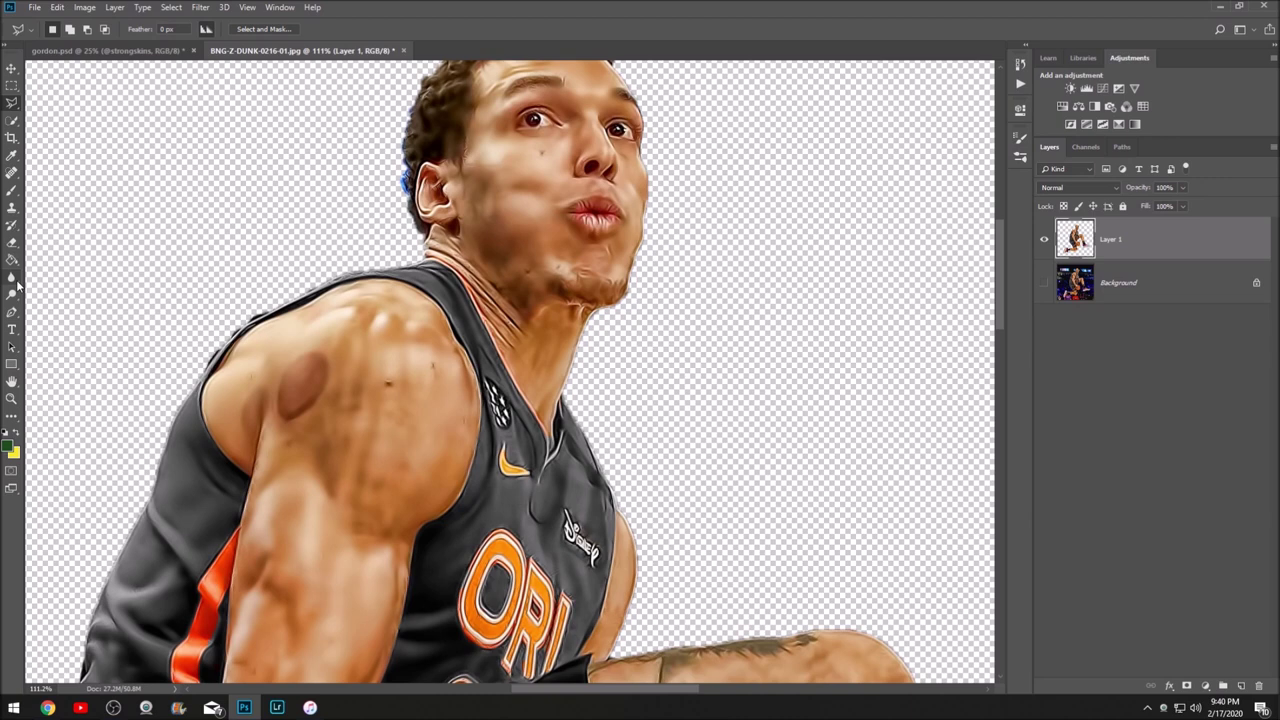
pyautogui.click(12, 242)
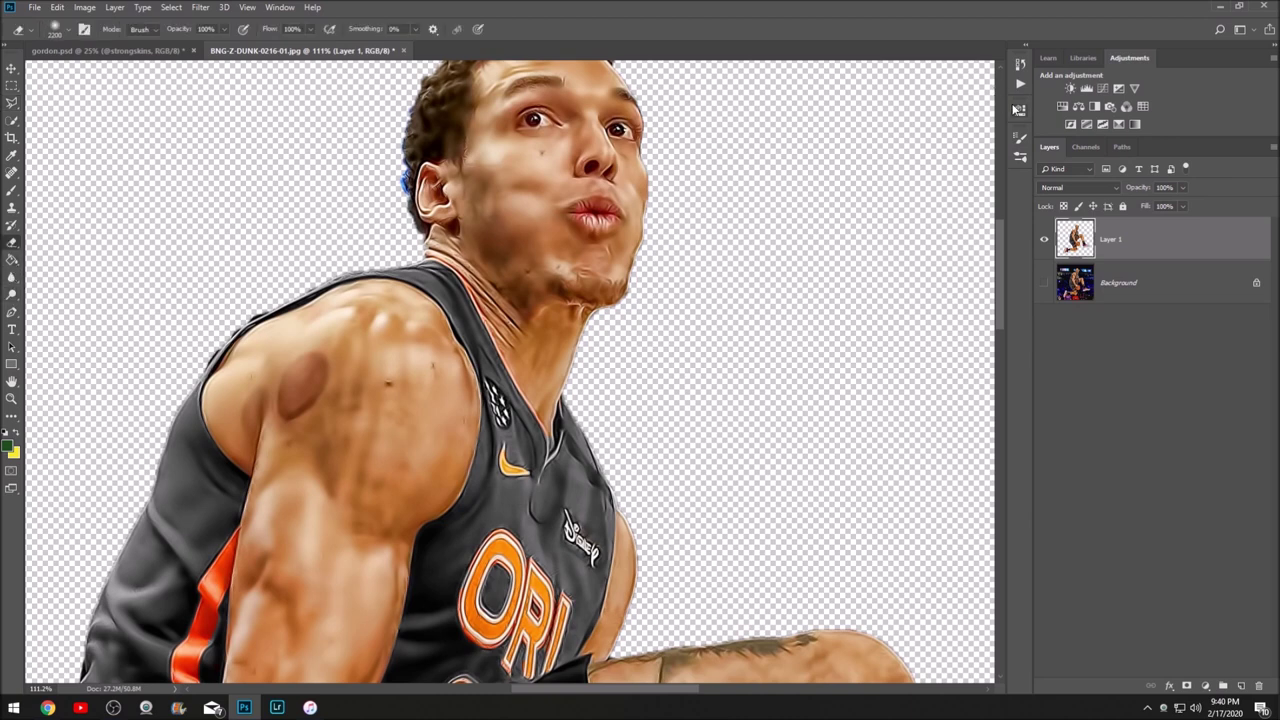
pyautogui.click(1021, 142)
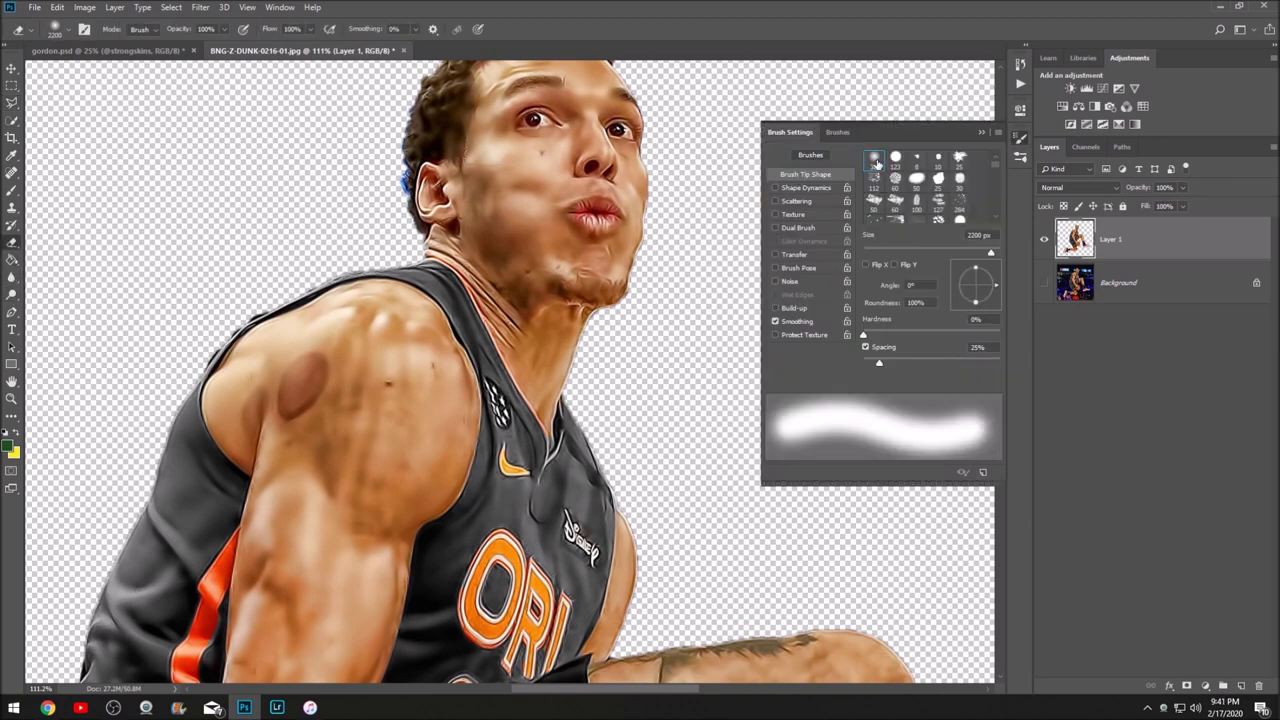
pyautogui.moveTo(952, 258); pyautogui.dragTo(943, 258)
pyautogui.click(369, 180)
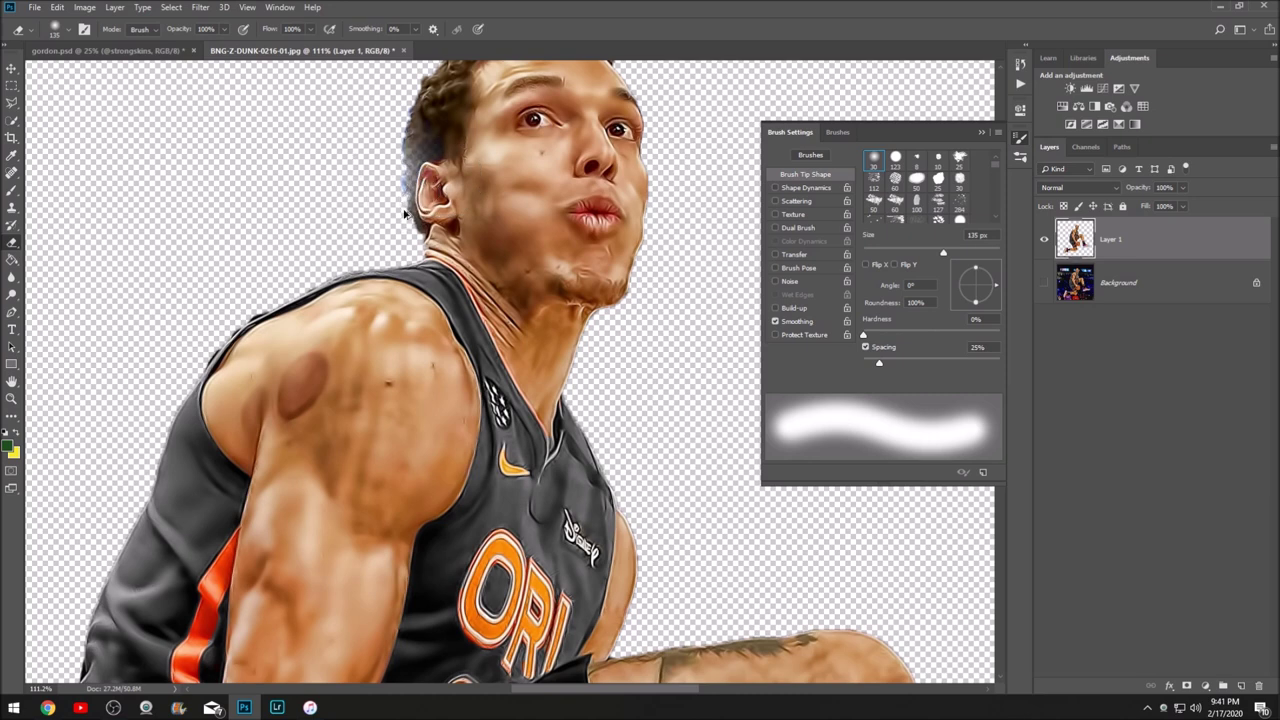
pyautogui.hotkey('ctrl', 'z')
# Erase the blue remnant behind the player's ear with a smaller soft eraser, reducing its size to 31 px and 10 px.
pyautogui.moveTo(941, 252); pyautogui.dragTo(884, 252)
pyautogui.moveTo(399, 170)
pyautogui.mouseDown()
pyautogui.moveTo(402, 194)
pyautogui.moveTo(399, 165)
pyautogui.mouseUp()
pyautogui.scroll(2, 410, 254)
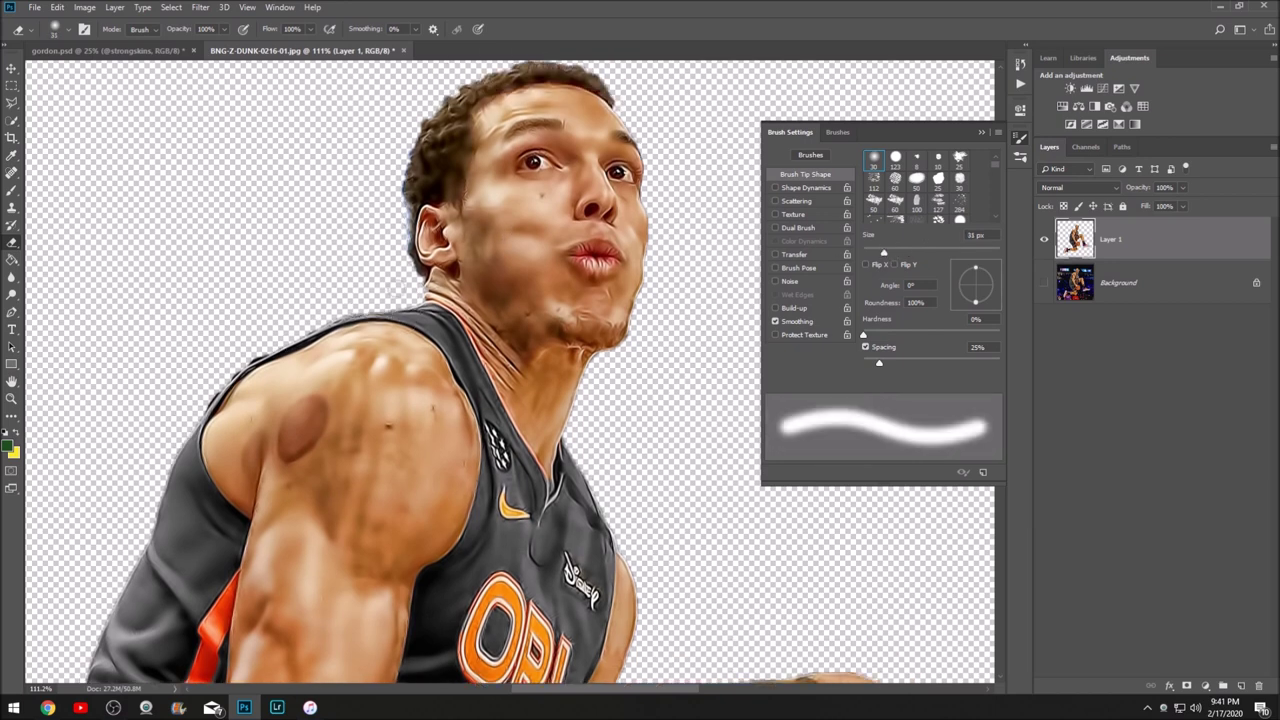
pyautogui.scroll(1, 396, 290)
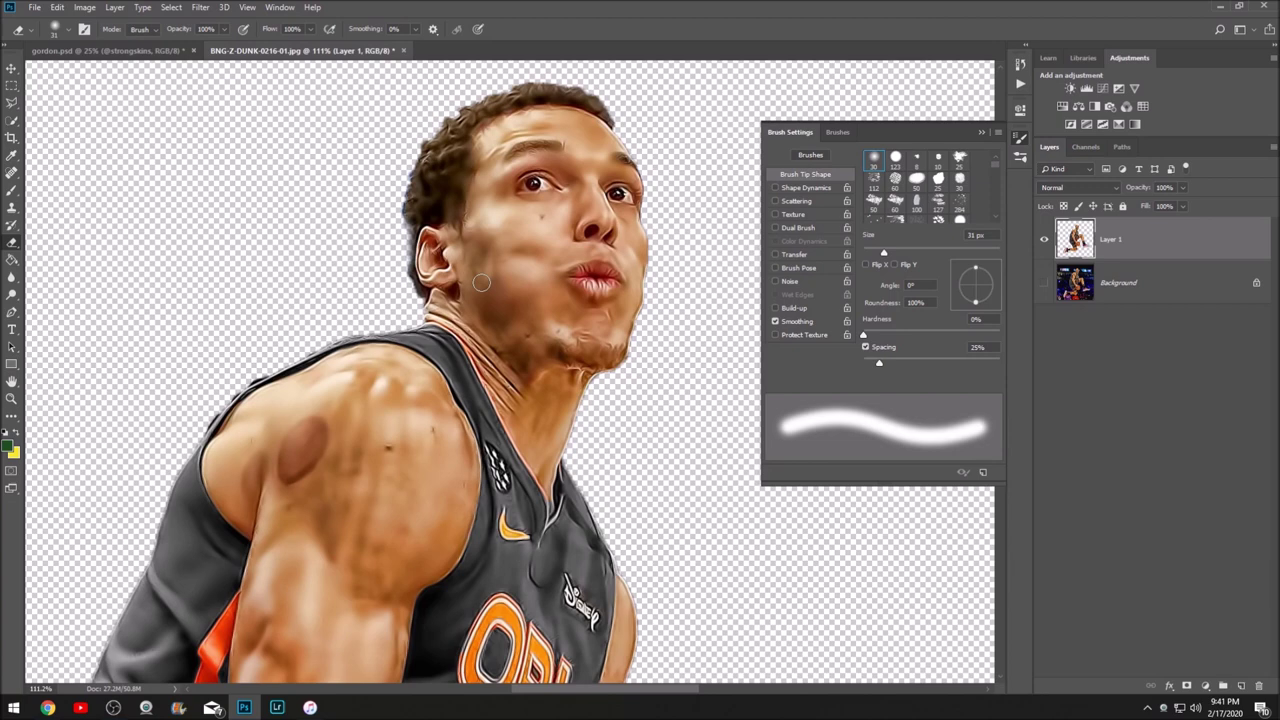
pyautogui.hotkey('ctrl', 'z')
pyautogui.press('[')
pyautogui.press('[')
pyautogui.press('[')
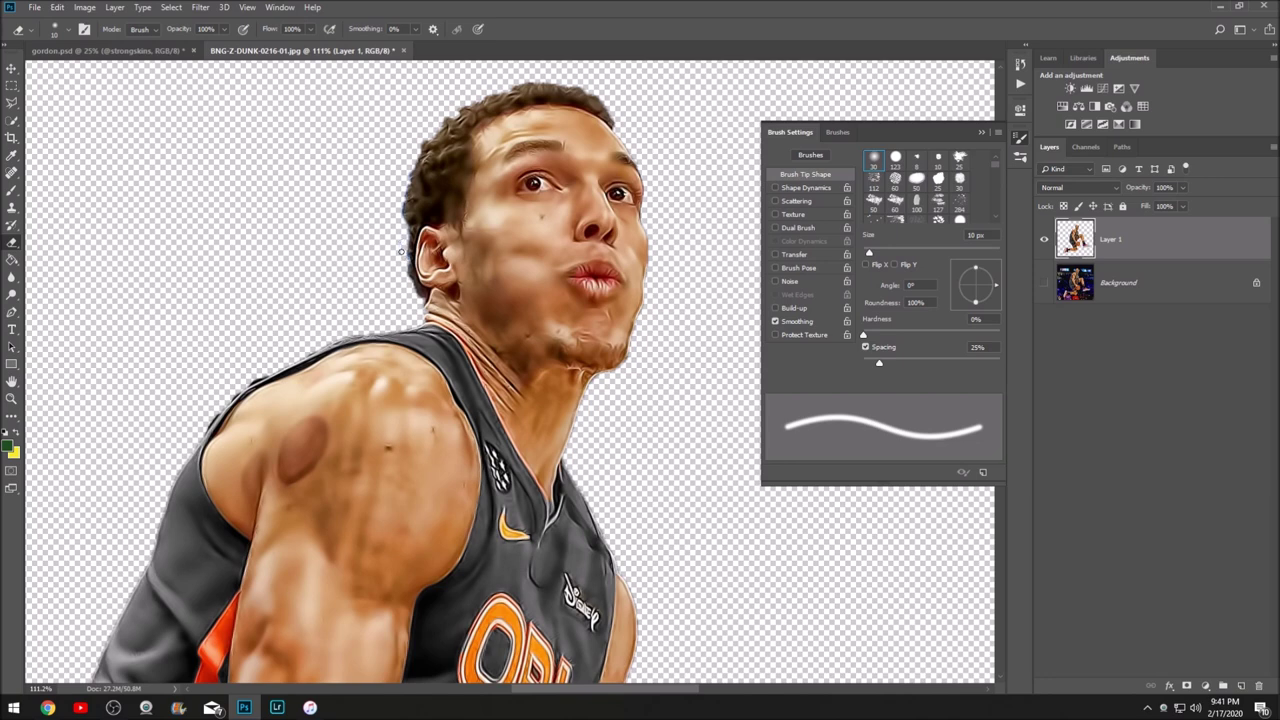
# Outline the dark blue remnant between the ball and the shorts with the Polygonal Lasso, delete it and clear the selection.
pyautogui.scroll(-3, 387, 281)
pyautogui.scroll(-6, 430, 400)
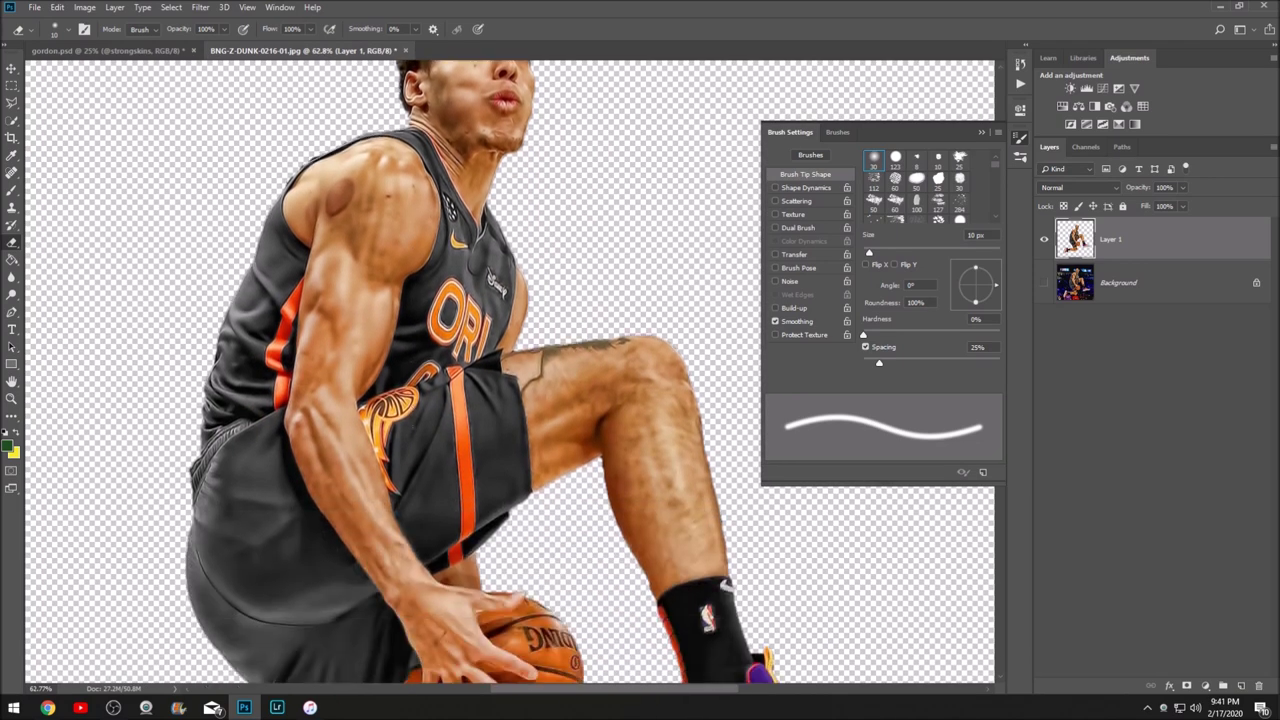
pyautogui.scroll(-8, 478, 519)
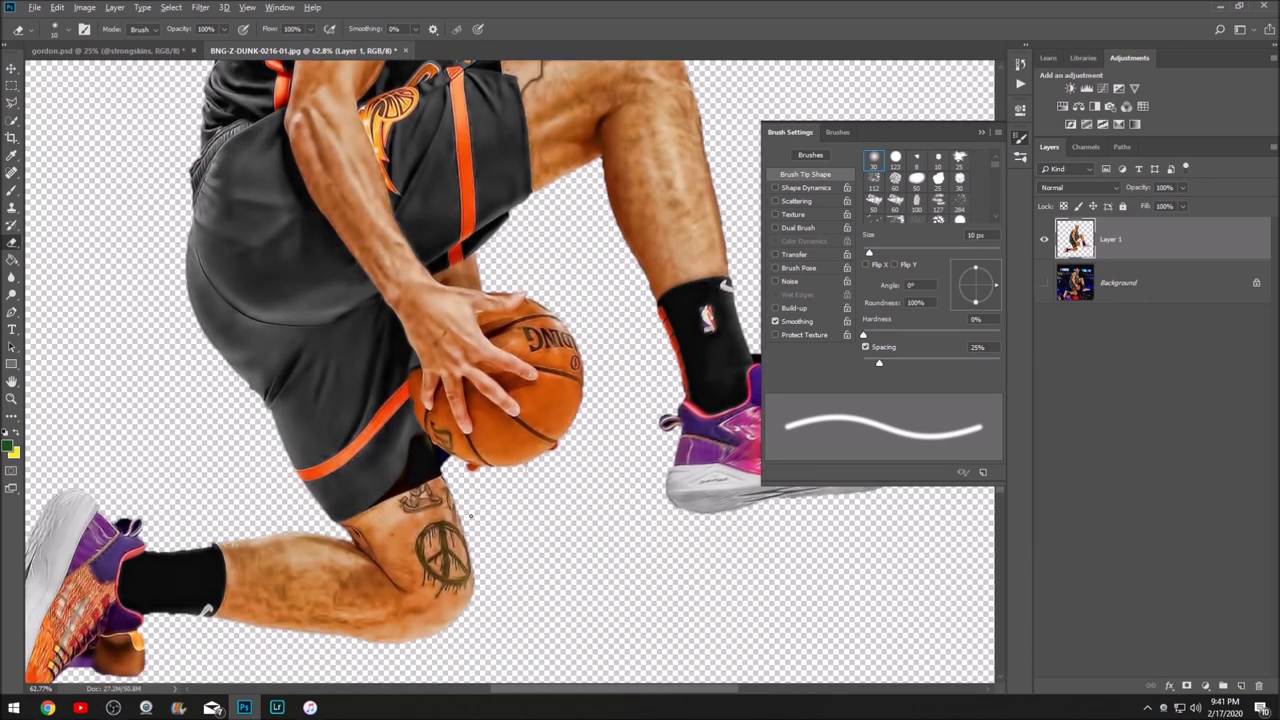
pyautogui.scroll(5, 440, 490)
pyautogui.click(12, 102)
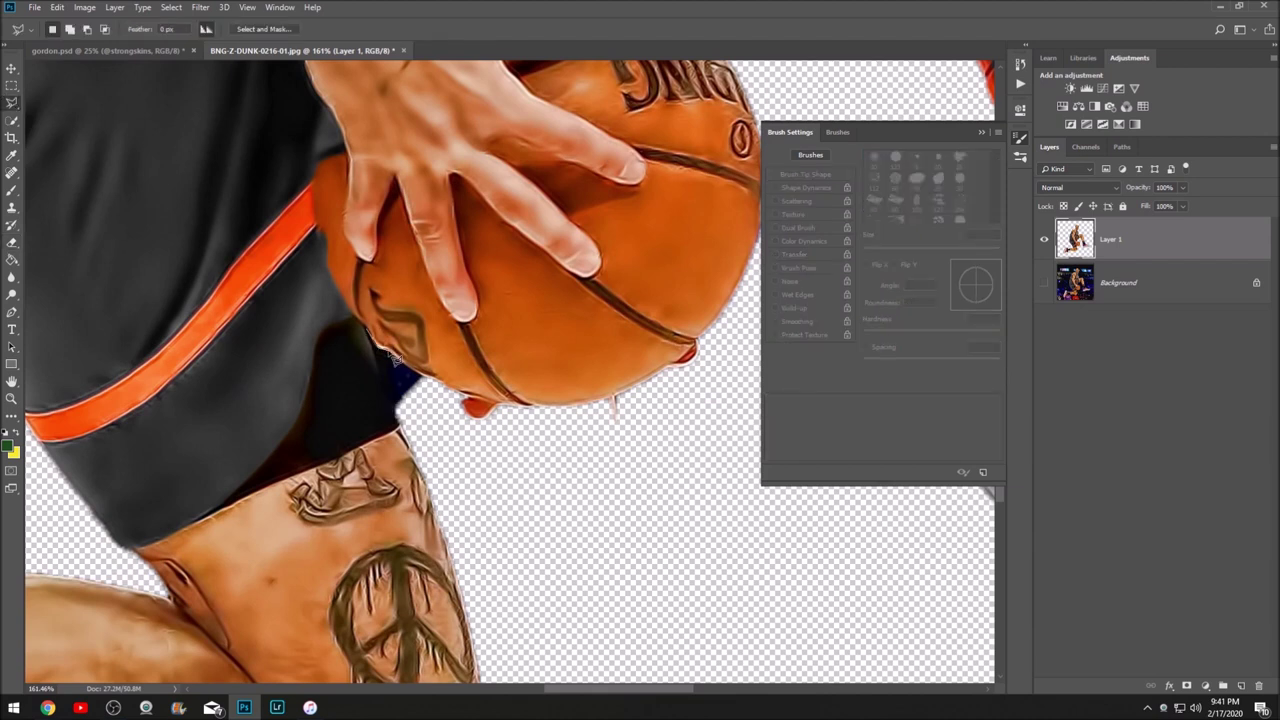
pyautogui.moveTo(433, 385)
pyautogui.mouseDown()
pyautogui.moveTo(398, 420)
pyautogui.moveTo(378, 340)
pyautogui.mouseUp()
pyautogui.doubleClick(366, 334)
pyautogui.press('Delete')
pyautogui.hotkey('ctrl', 'd')
pyautogui.scroll(-2, 438, 517)
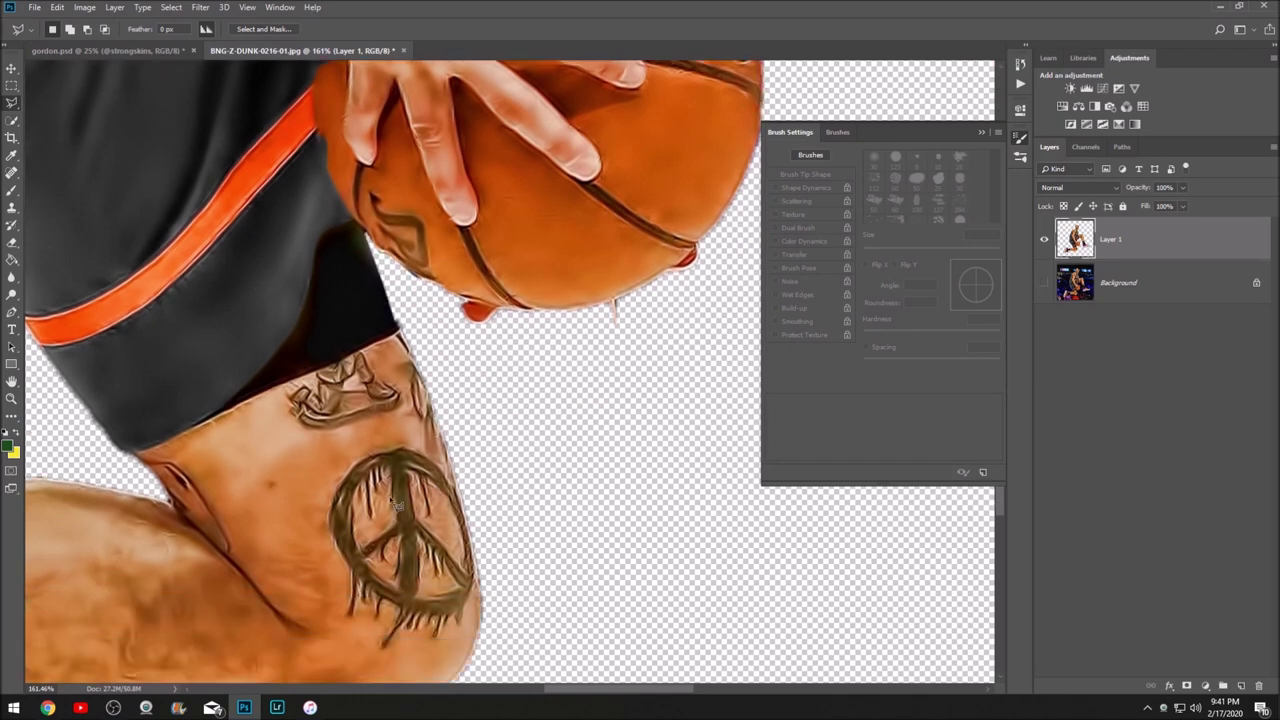
# Show and activate the Background layer and select the rear leg's sock including its green trim with the Quick Selection tool.
pyautogui.scroll(-6, 396, 505)
pyautogui.scroll(3, 60, 530)
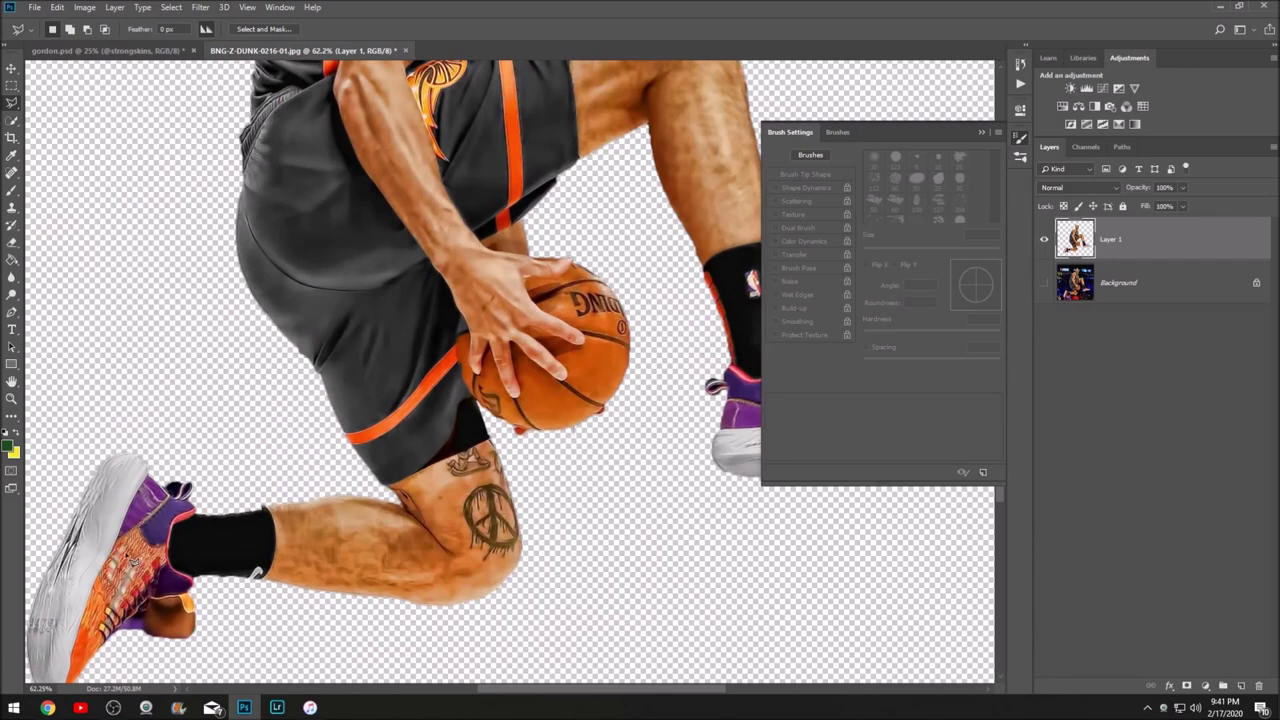
pyautogui.scroll(1, 130, 560)
pyautogui.click(1042, 283)
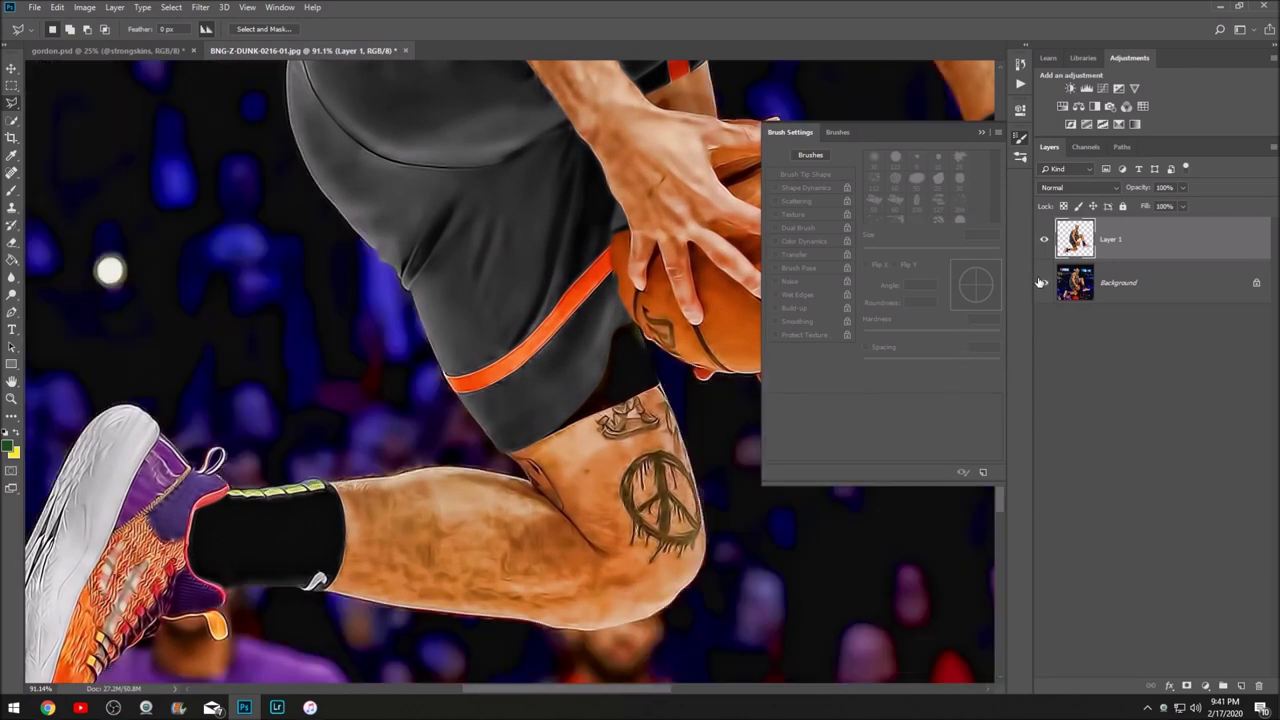
pyautogui.click(1062, 285)
pyautogui.click(12, 120)
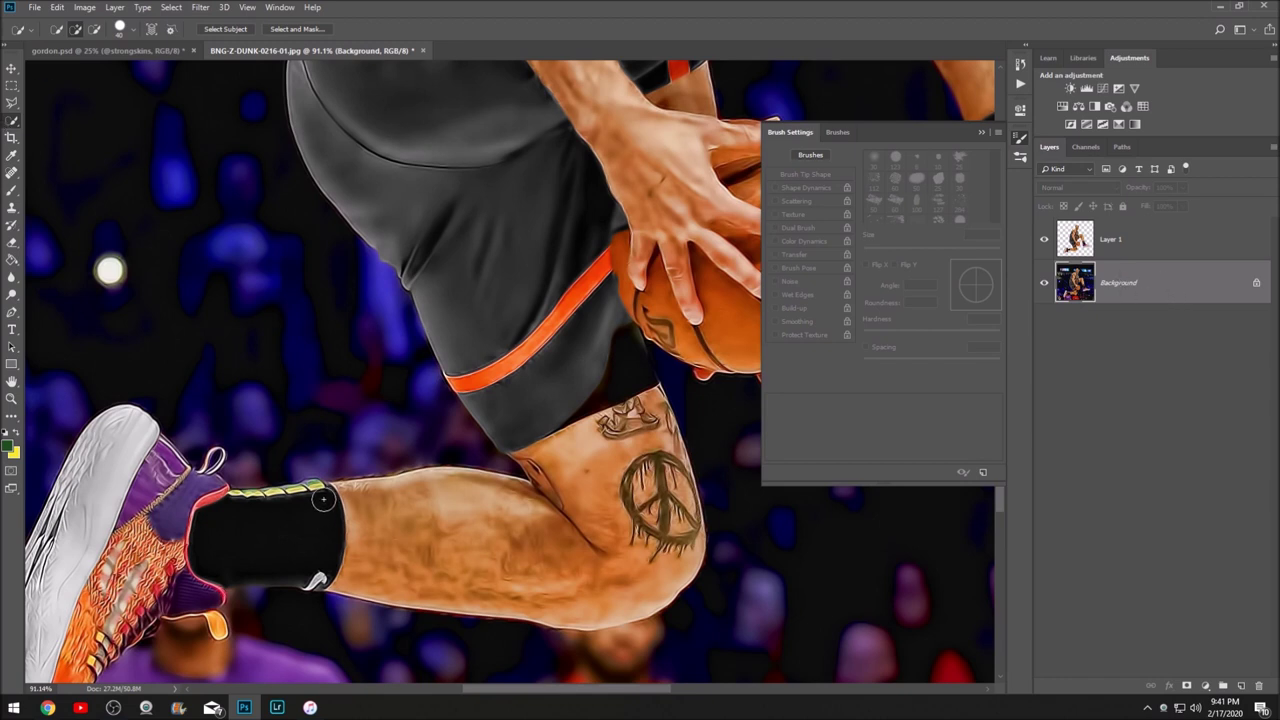
pyautogui.moveTo(325, 497)
pyautogui.mouseDown()
pyautogui.moveTo(214, 506)
pyautogui.moveTo(256, 499)
pyautogui.moveTo(286, 495)
pyautogui.mouseUp()
pyautogui.hotkey('ctrl', 'k')
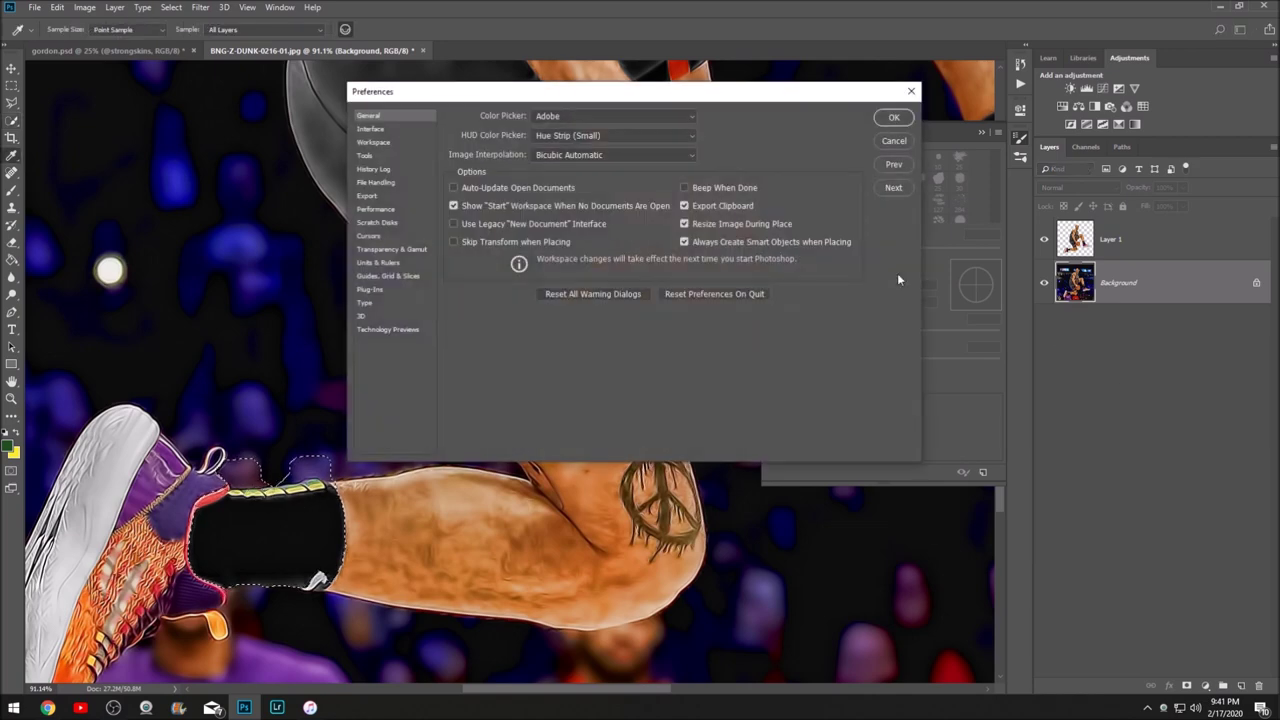
pyautogui.click(905, 95)
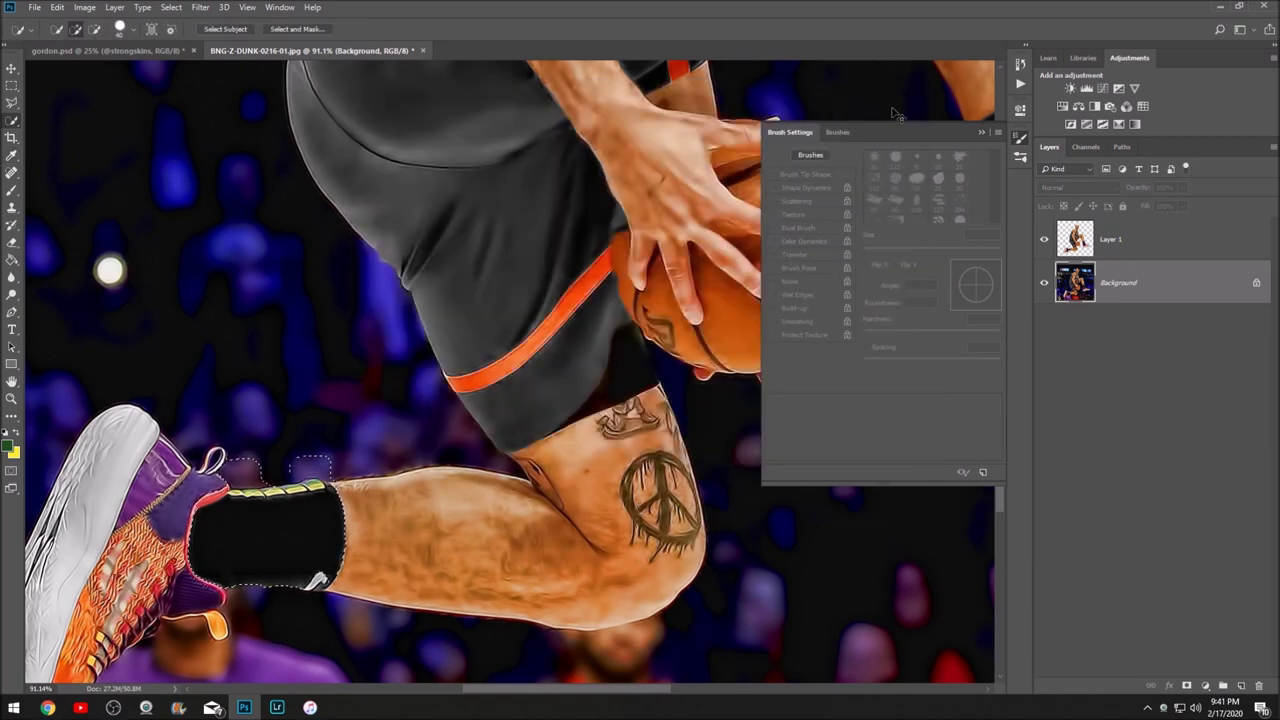
# Copy the selected sock to a new layer, move it above Layer 1 and merge it into Layer 1.
pyautogui.hotkey('ctrl', 'j')
pyautogui.moveTo(1133, 286); pyautogui.dragTo(1115, 241)
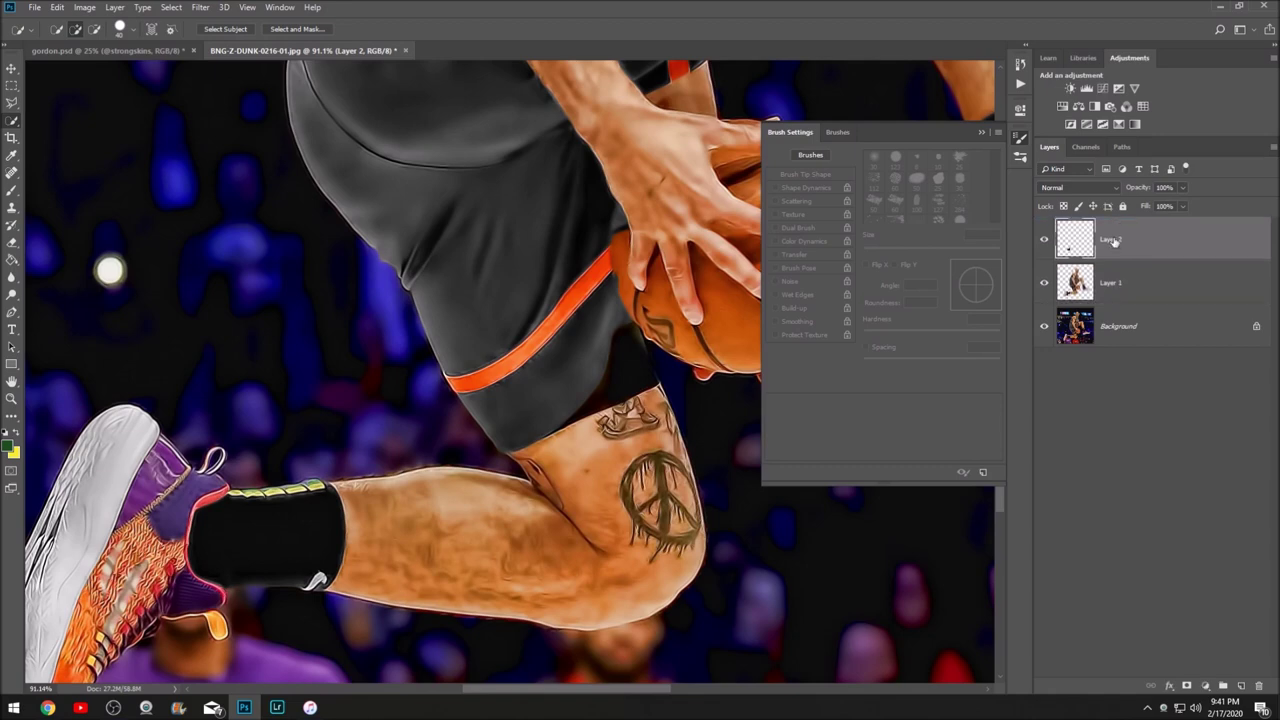
pyautogui.rightClick(1115, 241)
pyautogui.click(985, 524)
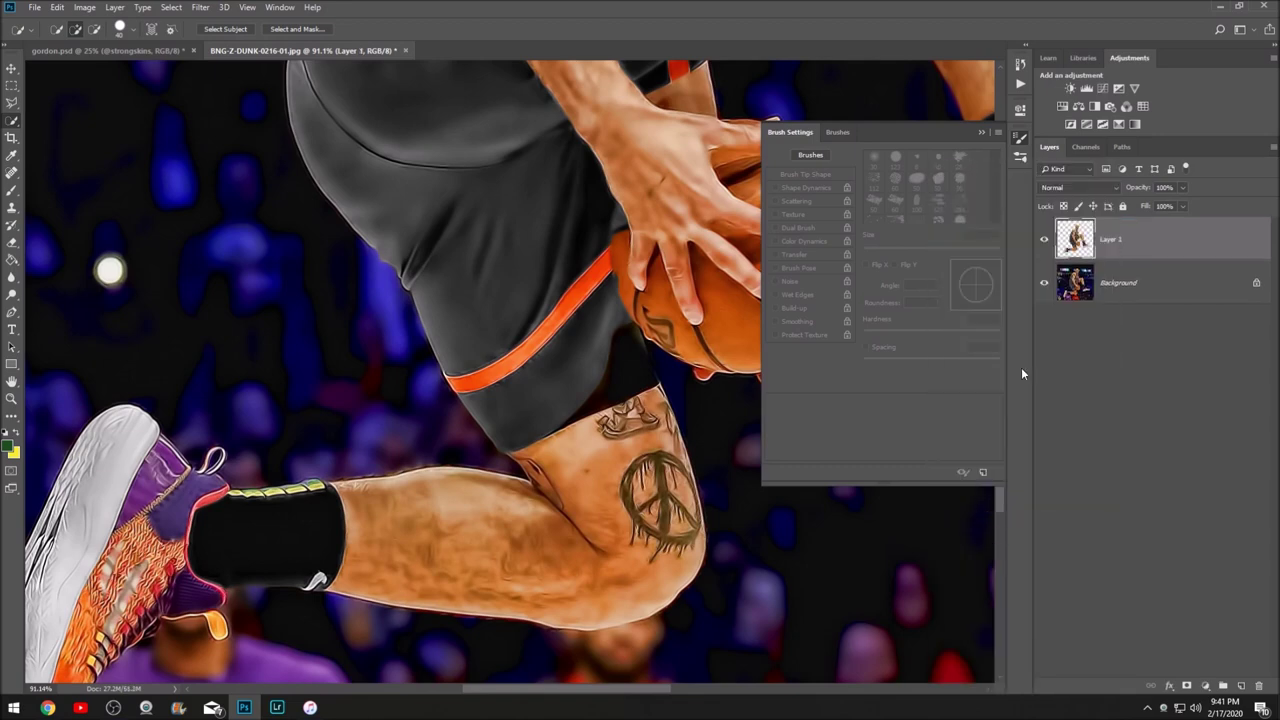
pyautogui.rightClick(1103, 239)
# Hide the Background layer and erase the stray patches above the rear sock with a hard round eraser, reducing it to 9 px.
pyautogui.click(1070, 283)
pyautogui.click(1045, 283)
pyautogui.click(12, 242)
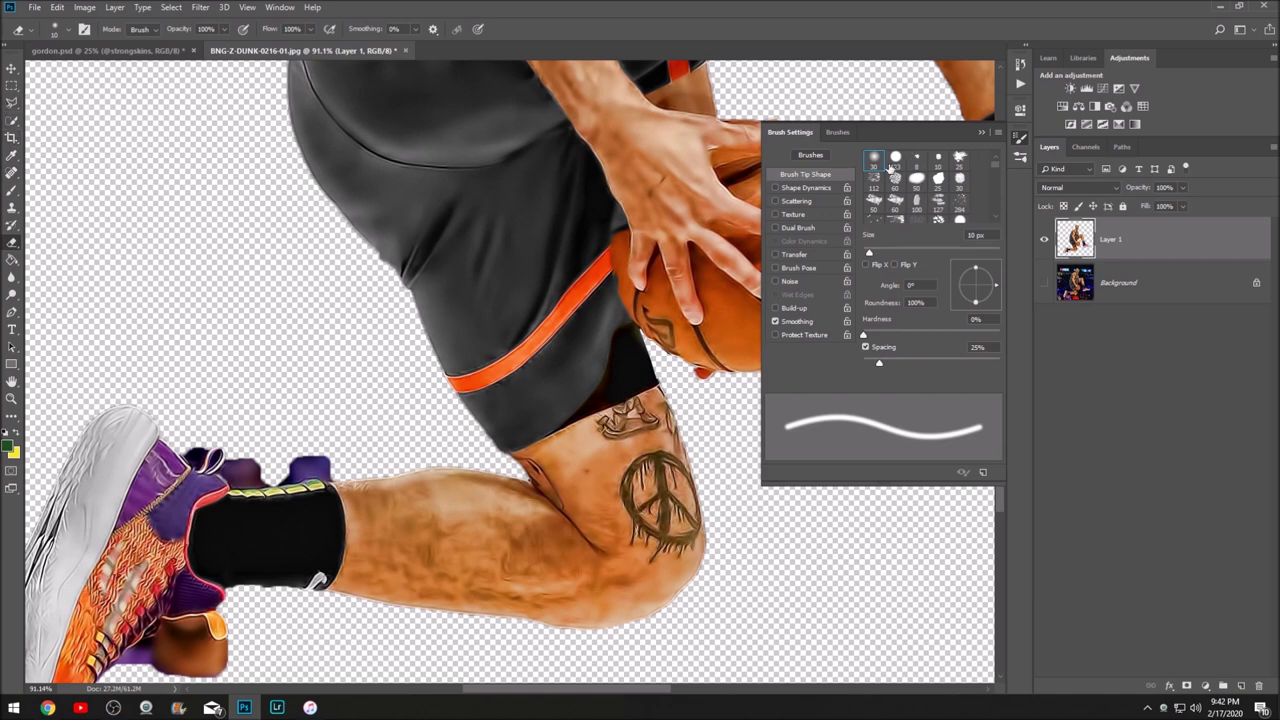
pyautogui.click(895, 160)
pyautogui.moveTo(330, 418)
pyautogui.mouseDown()
pyautogui.moveTo(291, 406)
pyautogui.moveTo(269, 425)
pyautogui.mouseUp()
pyautogui.press('[')
pyautogui.press('[')
pyautogui.press('[')
pyautogui.press('[')
pyautogui.press('[')
pyautogui.press('[')
pyautogui.press('[')
pyautogui.press('[')
pyautogui.press('[')
pyautogui.press('[')
pyautogui.moveTo(240, 462); pyautogui.dragTo(277, 466)
pyautogui.press('[')
pyautogui.press('[')
pyautogui.press('[')
pyautogui.press('[')
pyautogui.press('[')
pyautogui.press('[')
pyautogui.press('[')
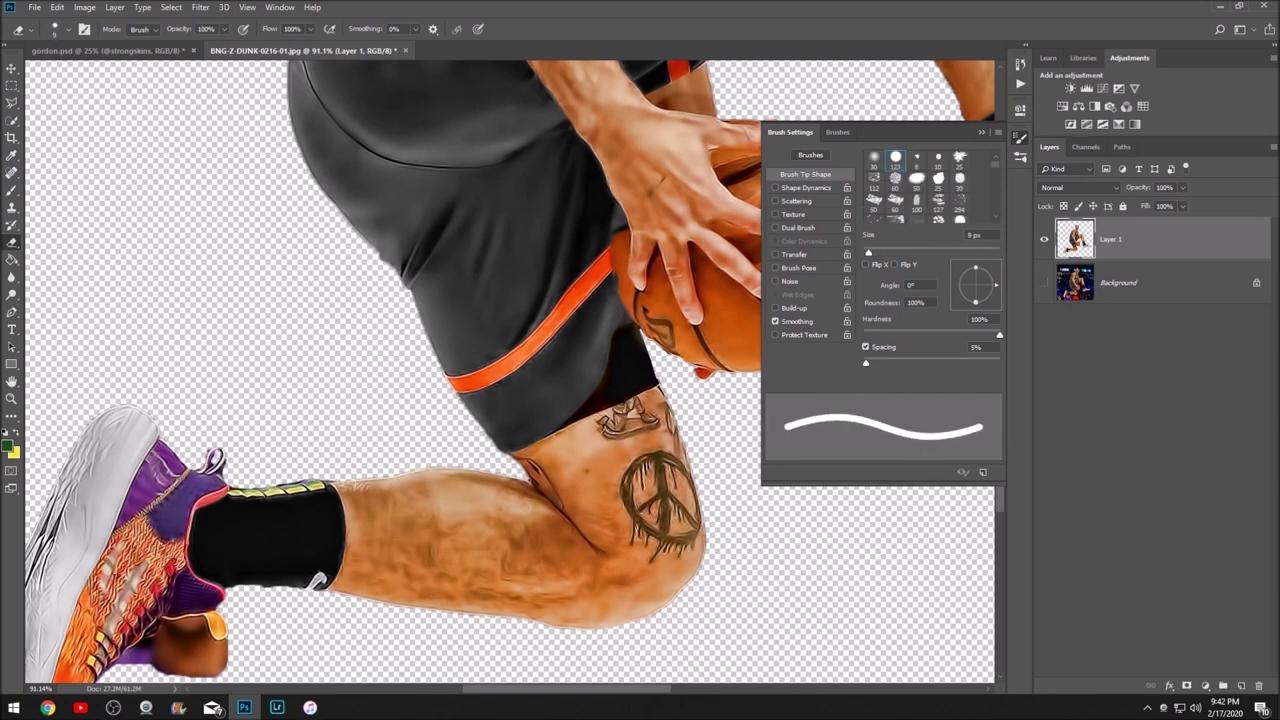
# Outline the brown and purple remnant beneath the rear shoe with the Polygonal Lasso, delete it and clear the selection.
pyautogui.scroll(-3, 232, 506)
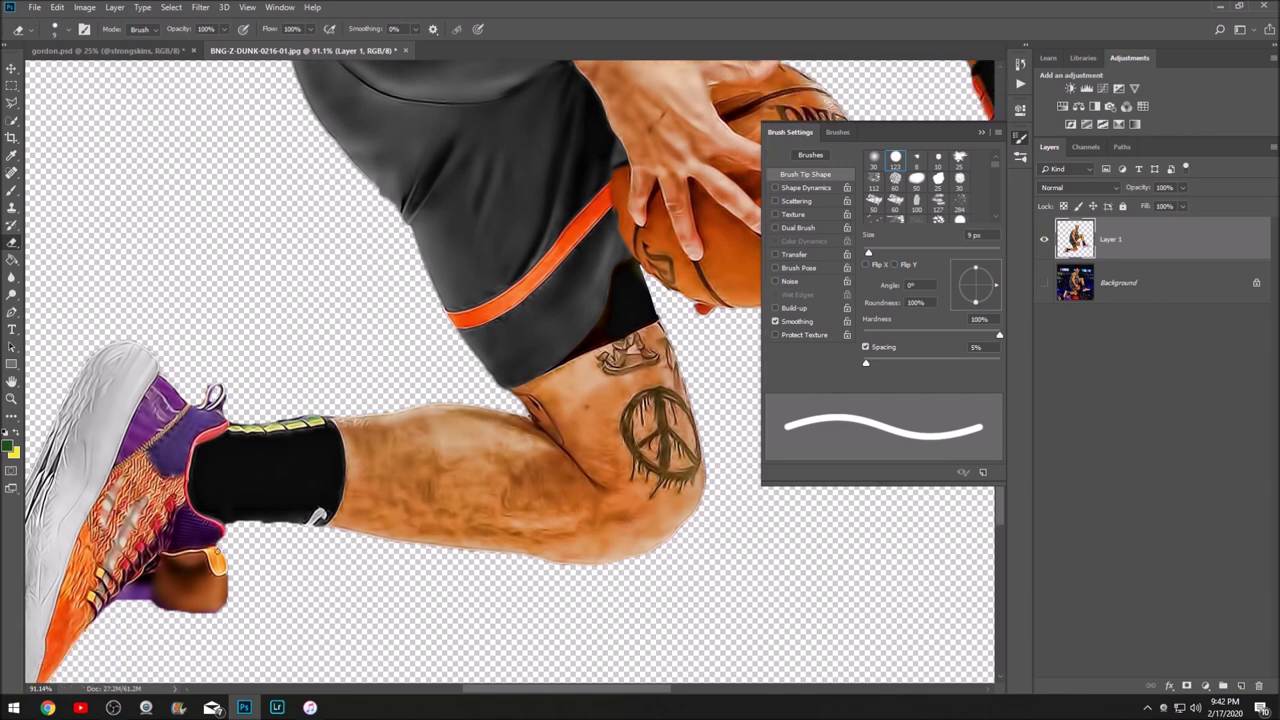
pyautogui.press('l')
pyautogui.scroll(3, 198, 677)
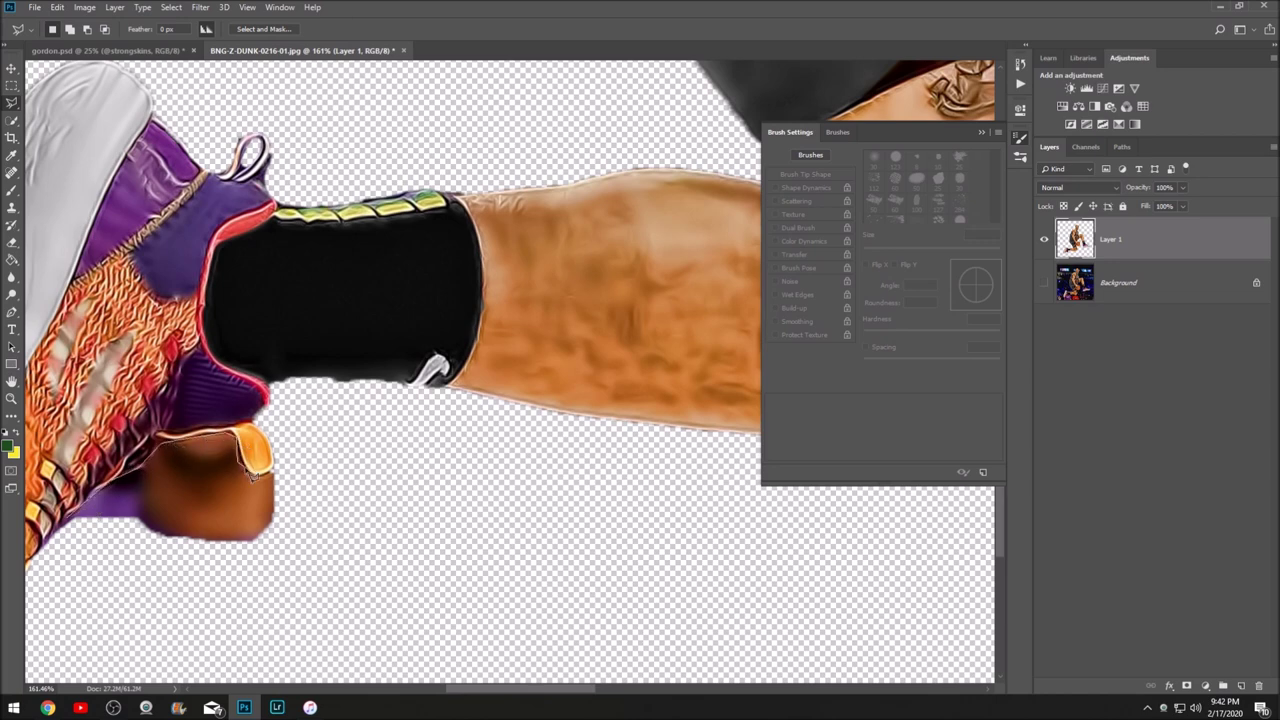
pyautogui.moveTo(270, 482)
pyautogui.mouseDown()
pyautogui.moveTo(298, 535)
pyautogui.moveTo(262, 577)
pyautogui.moveTo(140, 567)
pyautogui.moveTo(86, 530)
pyautogui.mouseUp()
pyautogui.press('Delete')
pyautogui.hotkey('ctrl', 'd')
# Outline the dark remnant between the front sock and the shoe's yellow pull tab, delete it and clear the selection.
pyautogui.scroll(-5, 288, 517)
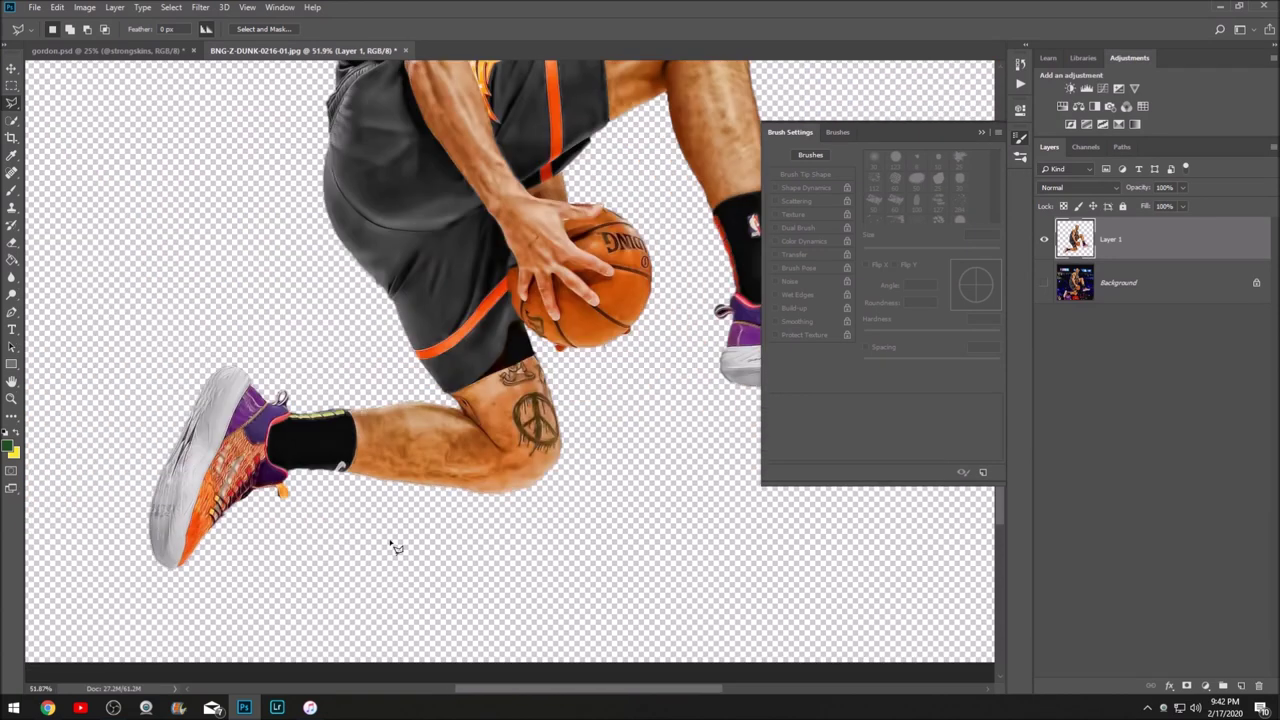
pyautogui.scroll(2, 672, 496)
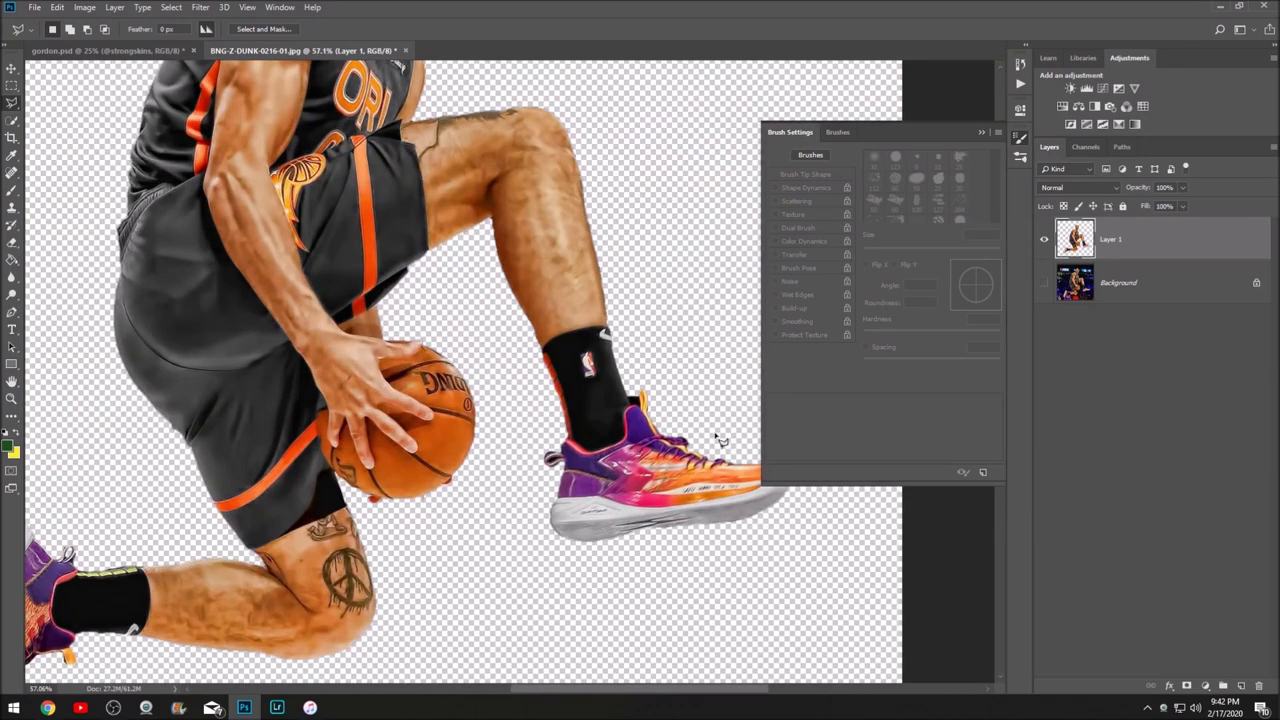
pyautogui.scroll(3, 718, 441)
pyautogui.click(500, 377)
pyautogui.click(532, 377)
pyautogui.click(532, 341)
pyautogui.click(513, 320)
pyautogui.click(489, 339)
pyautogui.press('Delete')
pyautogui.hotkey('ctrl', 'd')
# Check the front shoe's heel loop and the whole player cutout for leftover background.
pyautogui.scroll(-3, 478, 398)
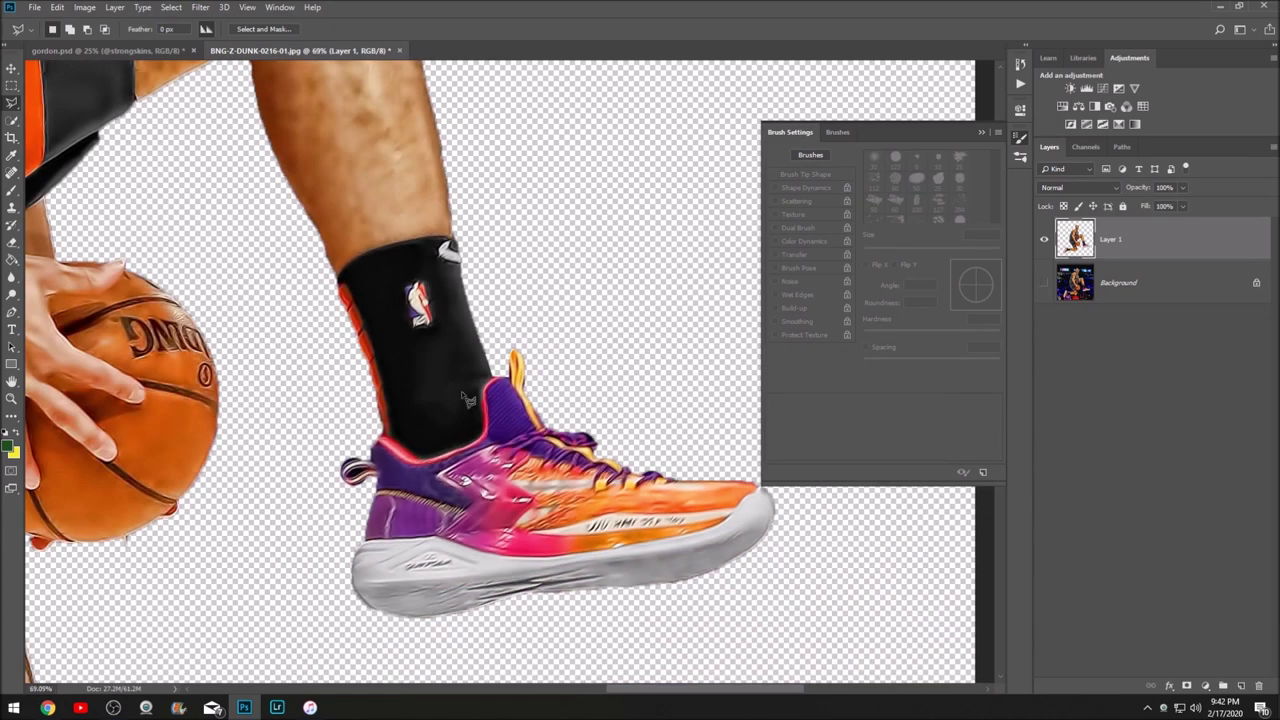
pyautogui.scroll(2, 420, 435)
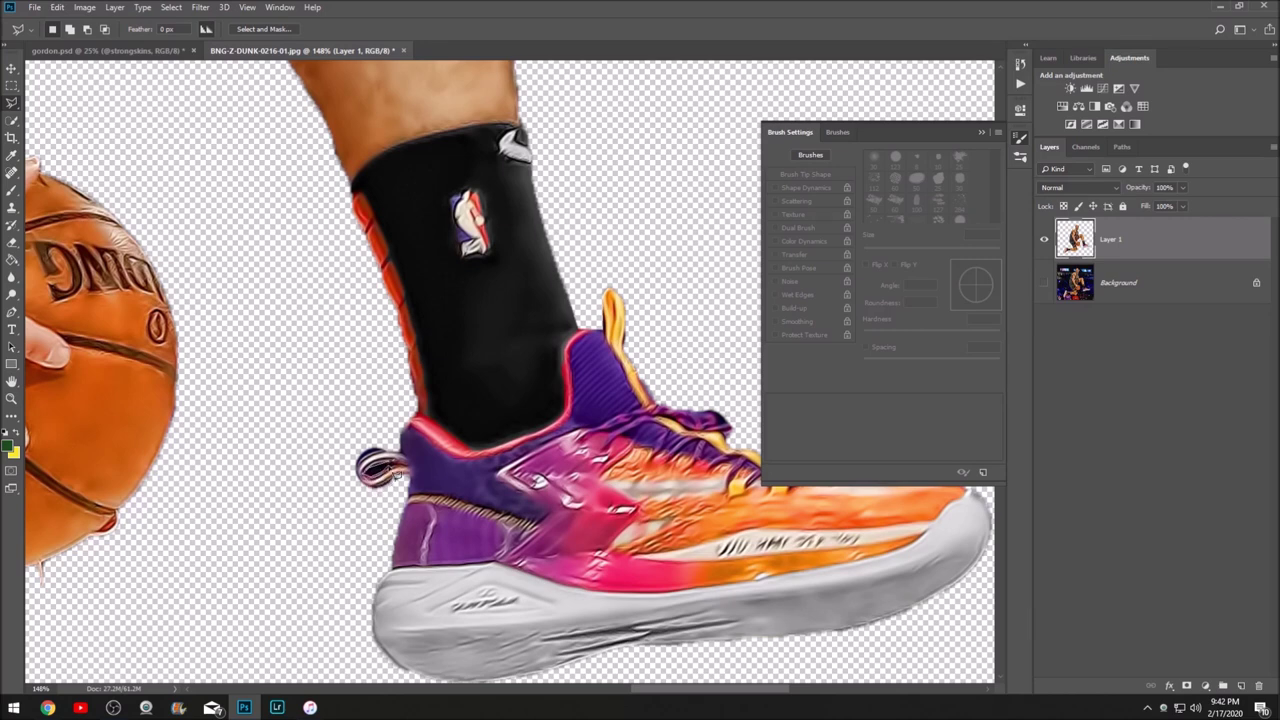
pyautogui.click(400, 468)
pyautogui.scroll(-5, 395, 465)
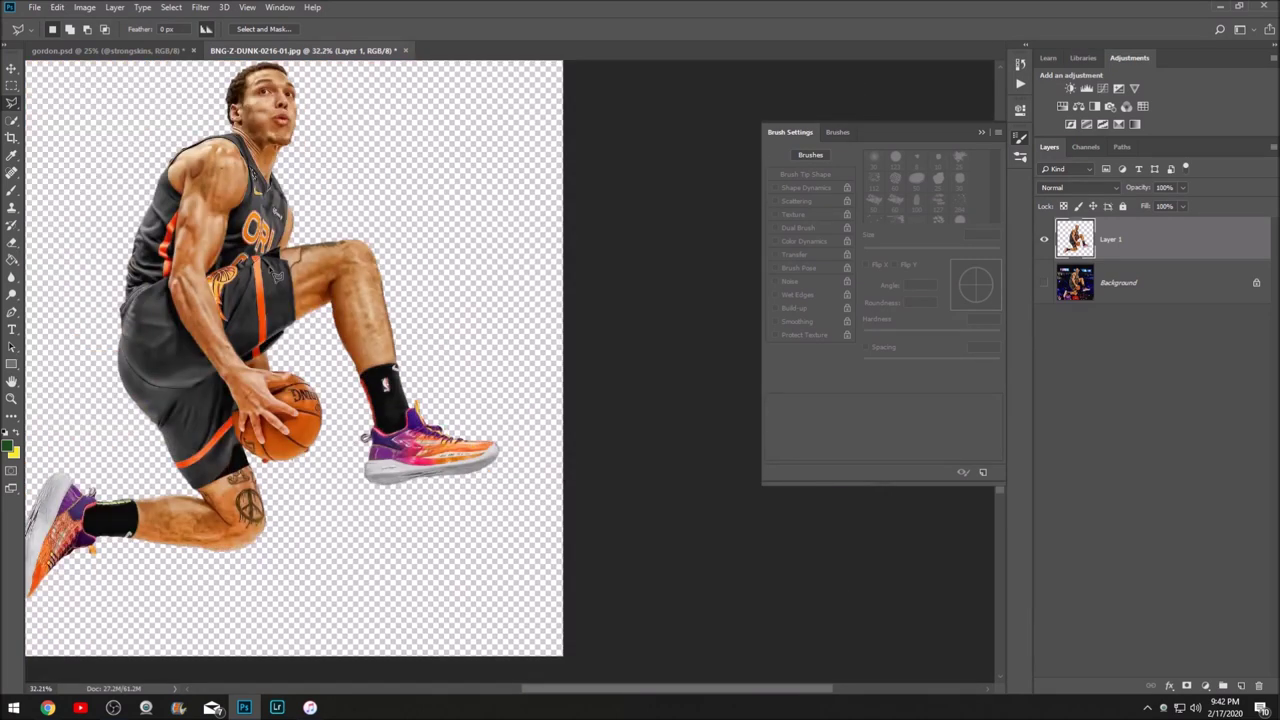
pyautogui.scroll(-7, 255, 302)
pyautogui.scroll(7, 383, 463)
pyautogui.scroll(-1, 423, 480)
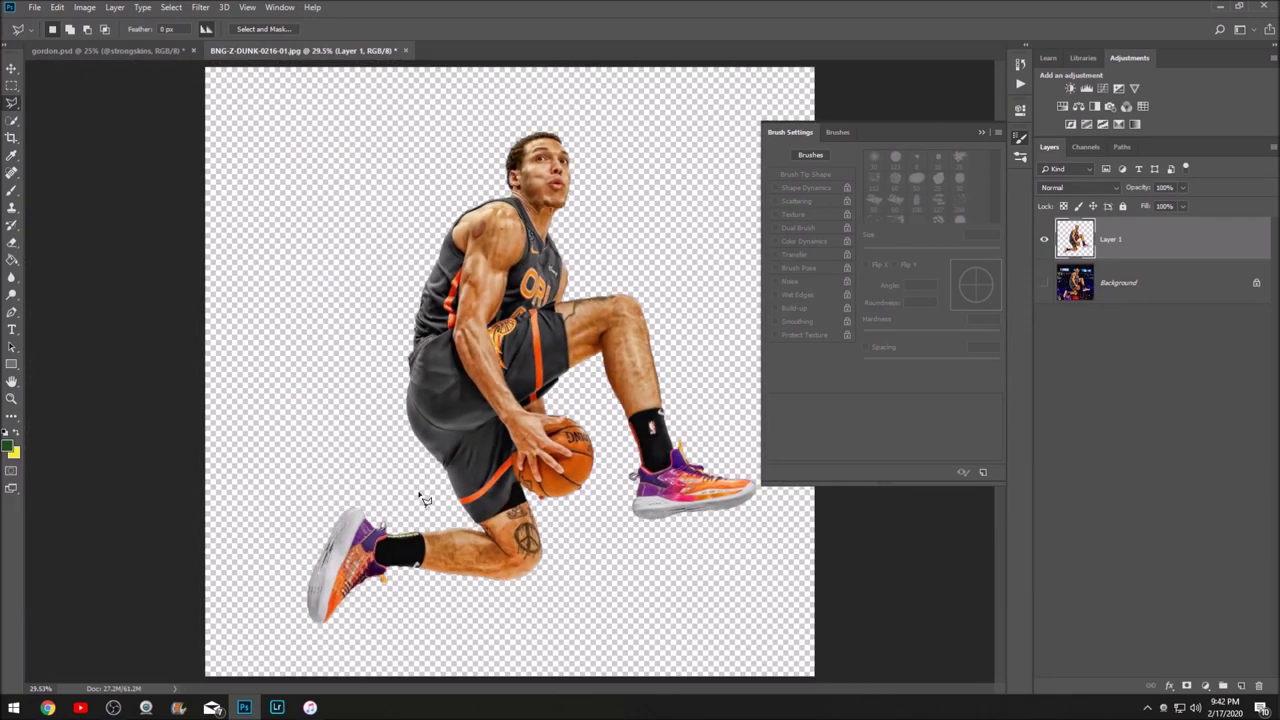
# Show the Background layer again and add a new empty layer directly above it.
pyautogui.click(981, 133)
pyautogui.click(1147, 296)
pyautogui.click(1044, 284)
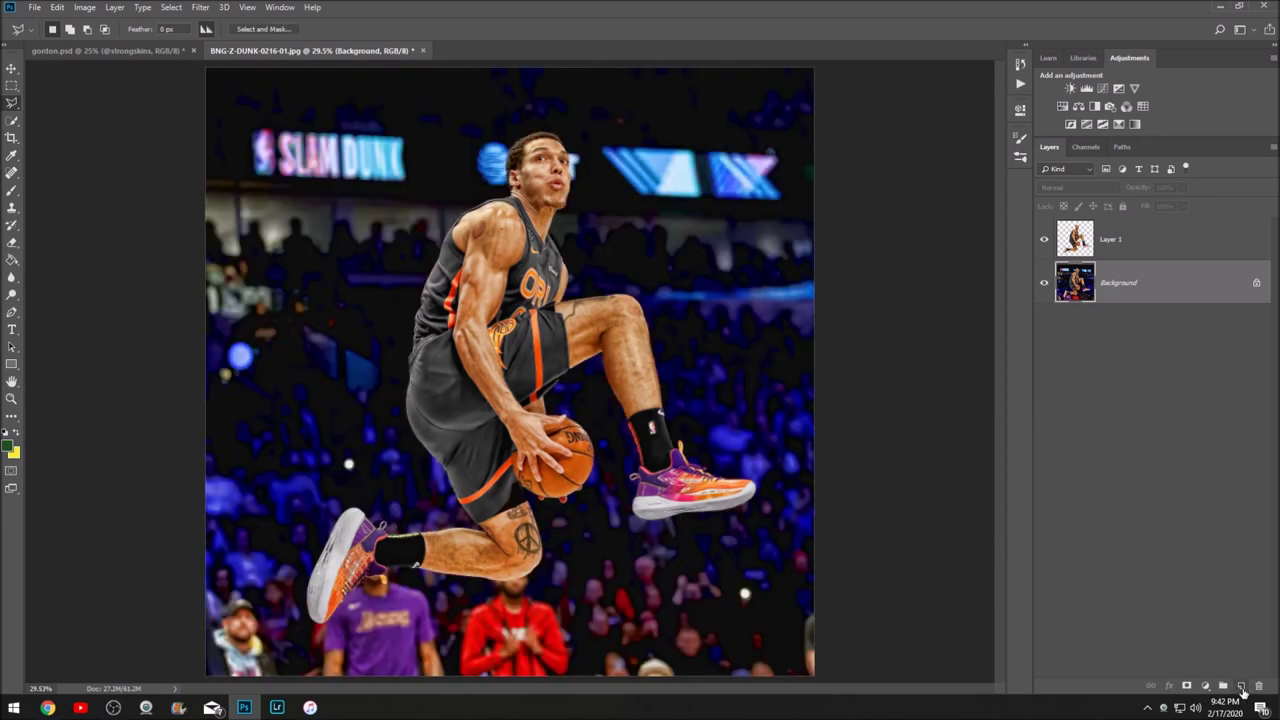
pyautogui.click(1241, 687)
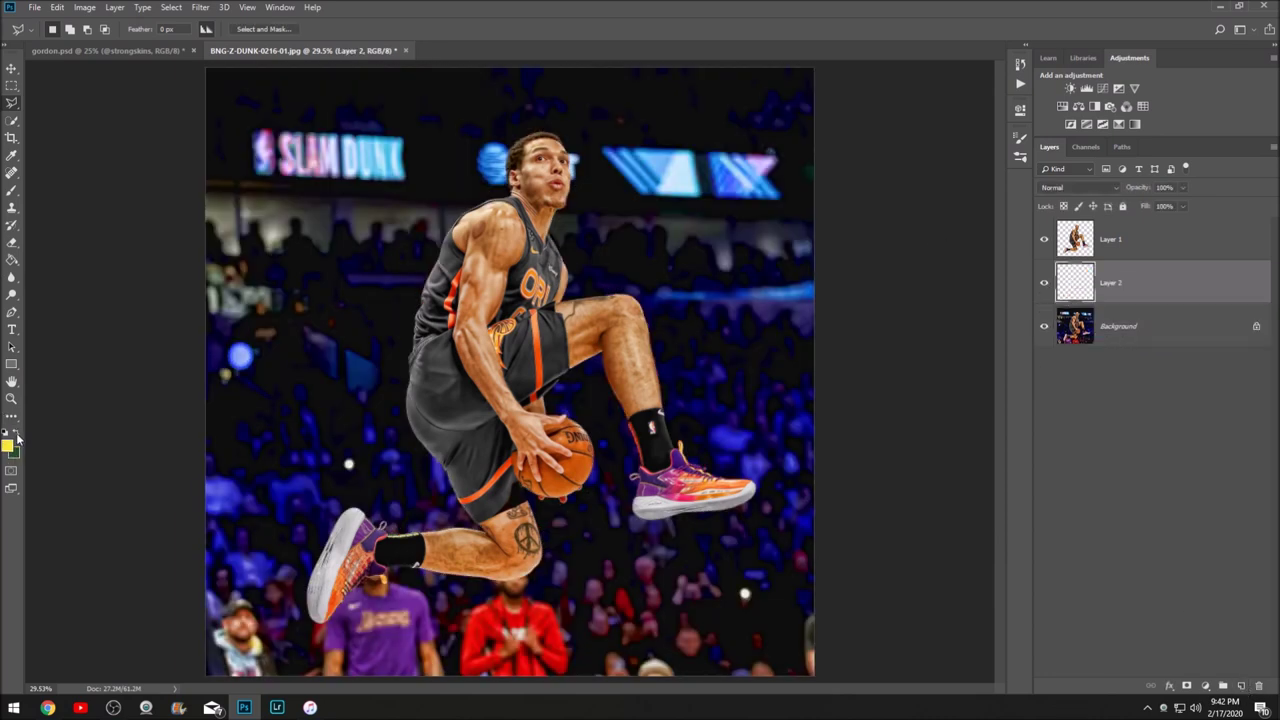
# Set the foreground color to black and fill the new layer behind the player with the Paint Bucket.
pyautogui.click(8, 446)
pyautogui.moveTo(150, 330); pyautogui.dragTo(191, 443)
pyautogui.click(316, 174)
pyautogui.click(12, 259)
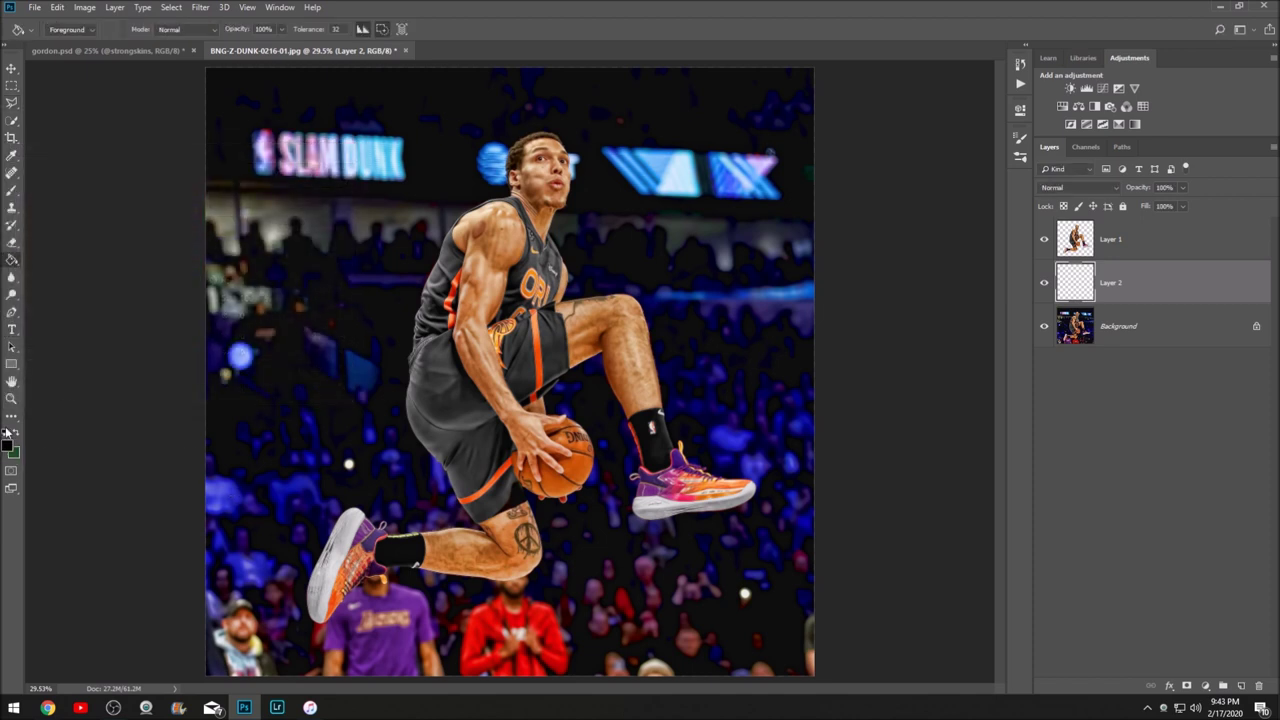
pyautogui.click(337, 280)
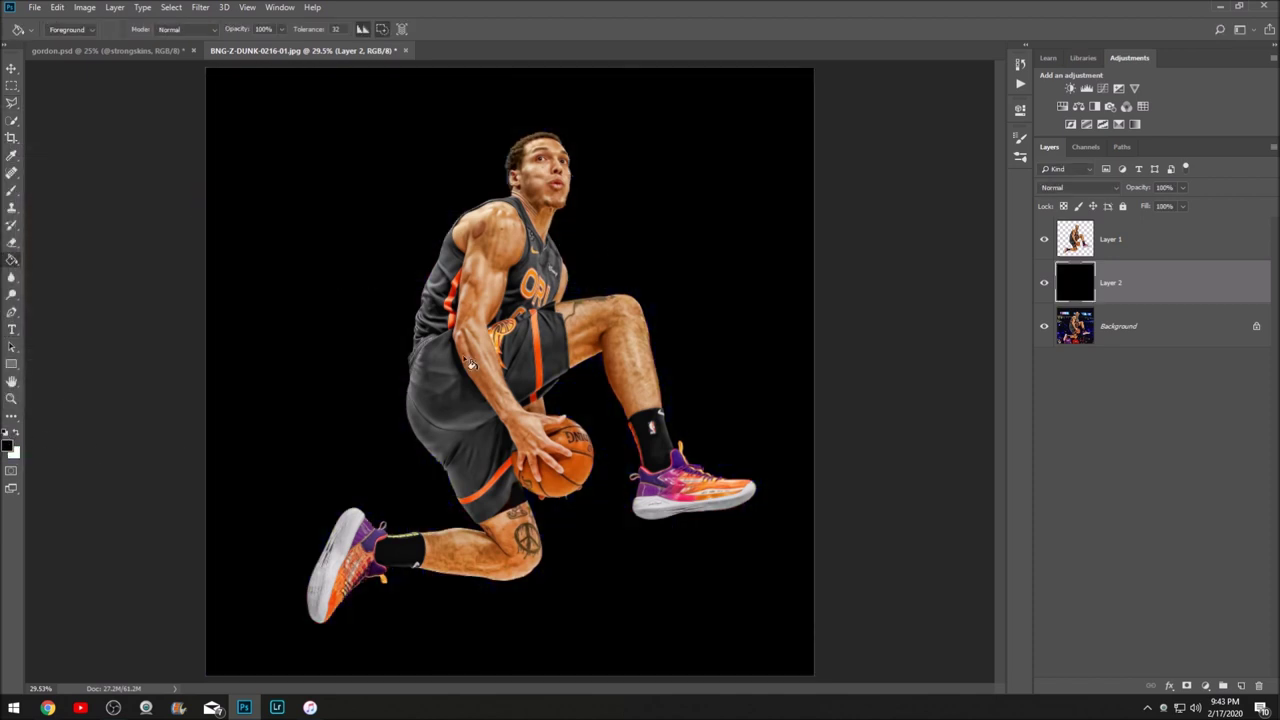
# Activate Layer 1 and toggle the black layer's visibility to compare the cutout around the ball and legs with the photo.
pyautogui.scroll(5, 595, 511)
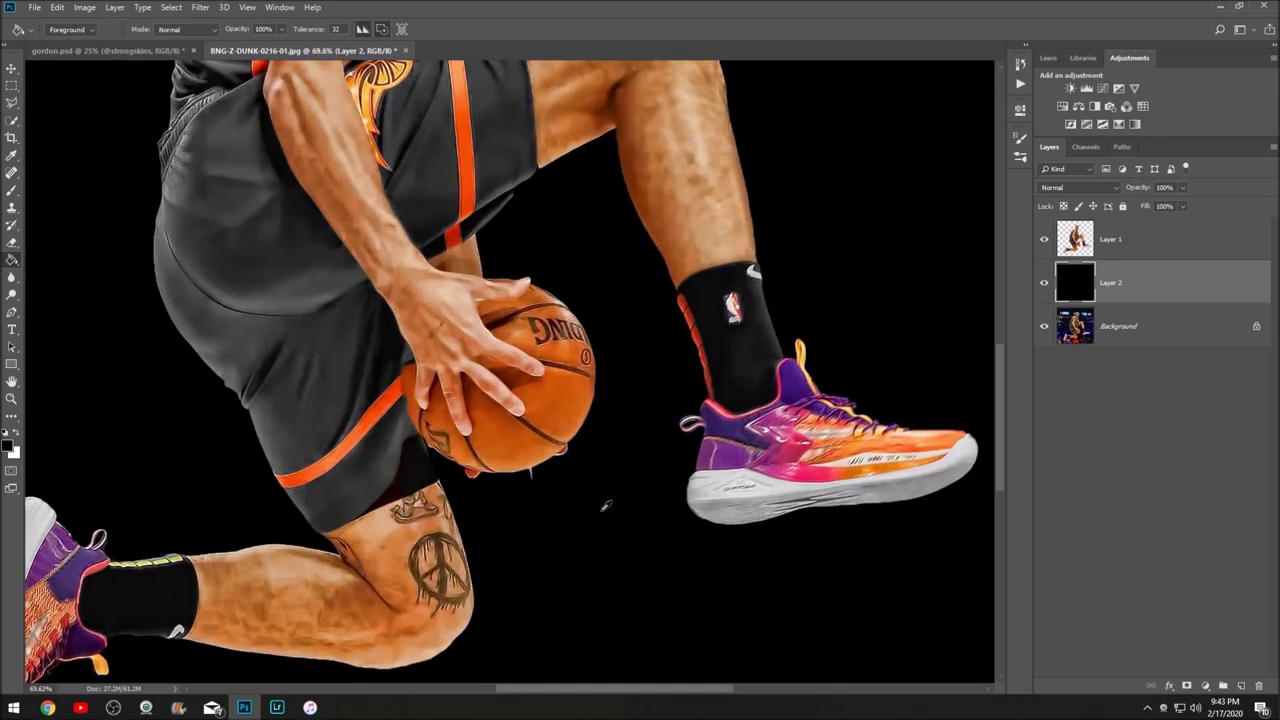
pyautogui.click(1055, 242)
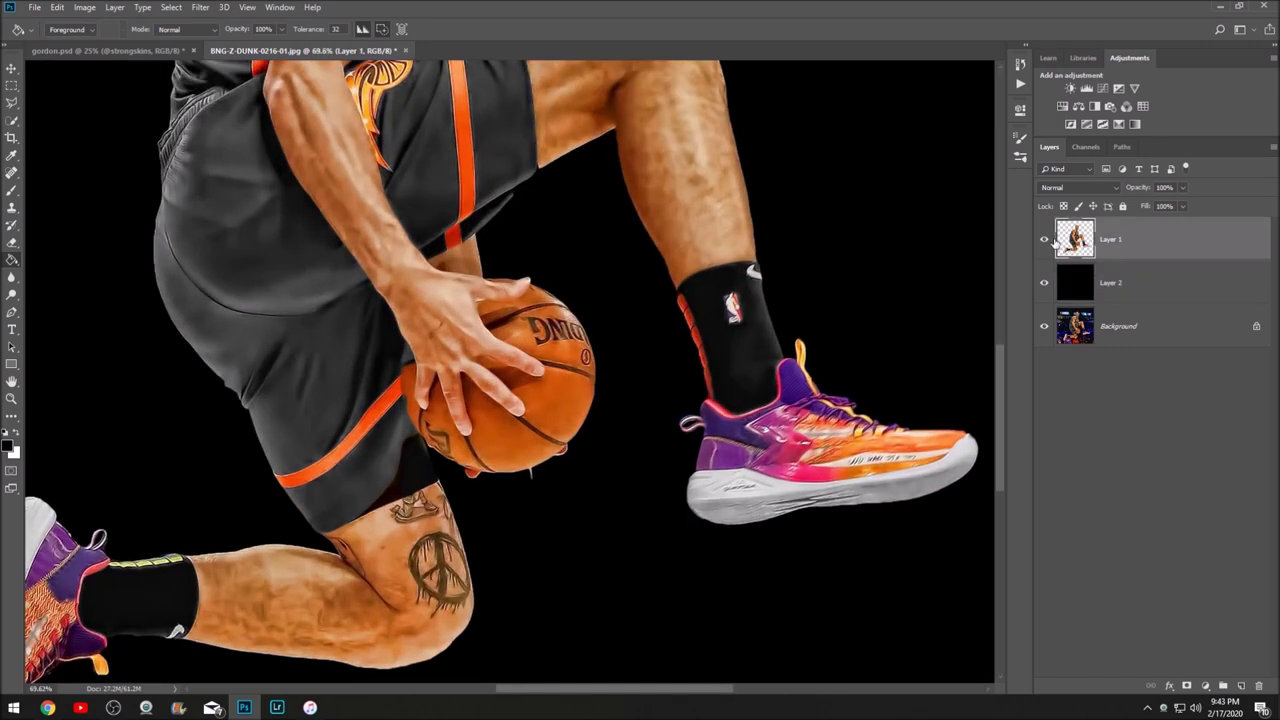
pyautogui.click(1043, 286)
pyautogui.click(1043, 286)
pyautogui.click(1043, 286)
pyautogui.click(1043, 286)
pyautogui.click(1044, 286)
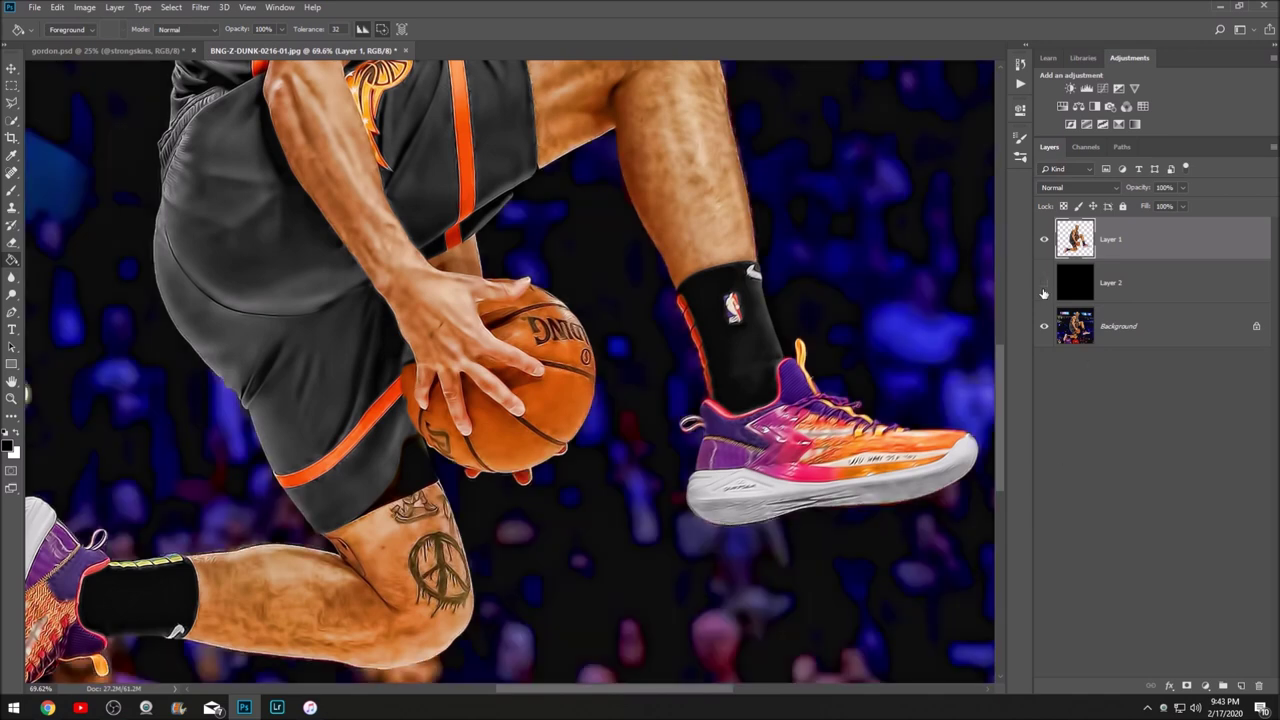
# Hide the black layer, select the fingertips beneath the ball on the Background with Quick Selection, and copy them to a new layer.
pyautogui.click(1044, 286)
pyautogui.click(1044, 286)
pyautogui.click(1080, 325)
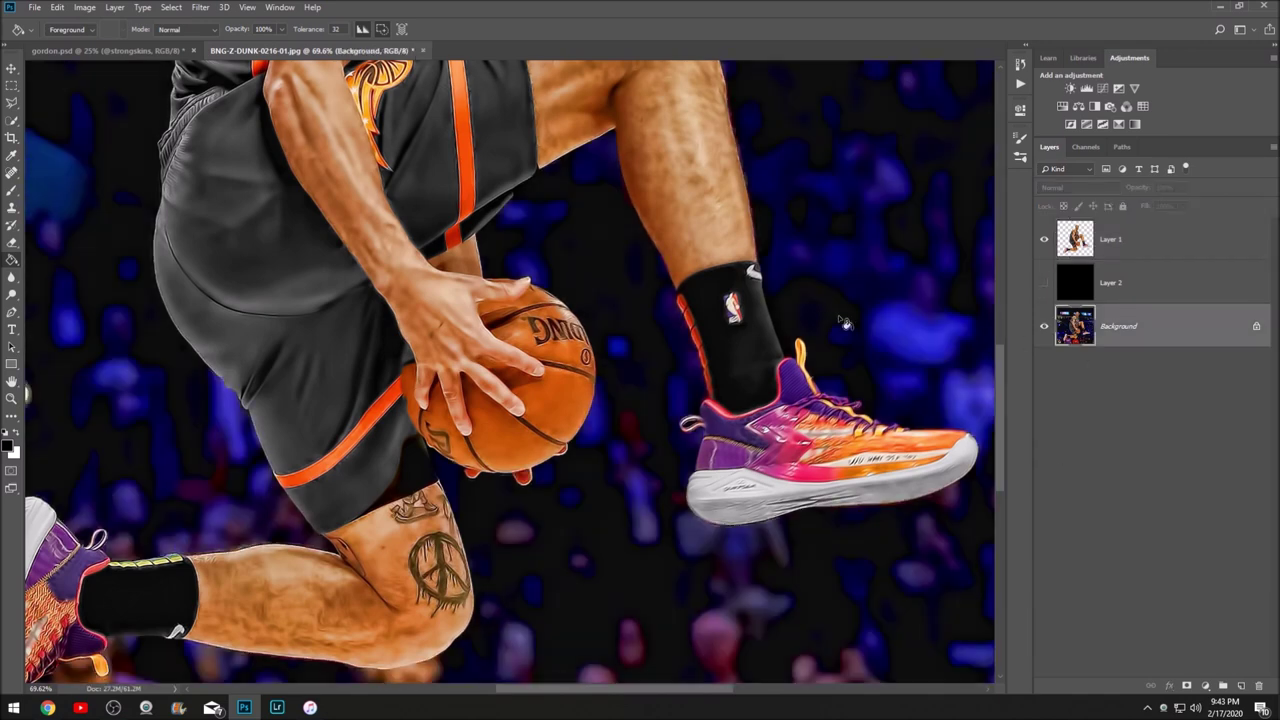
pyautogui.click(12, 120)
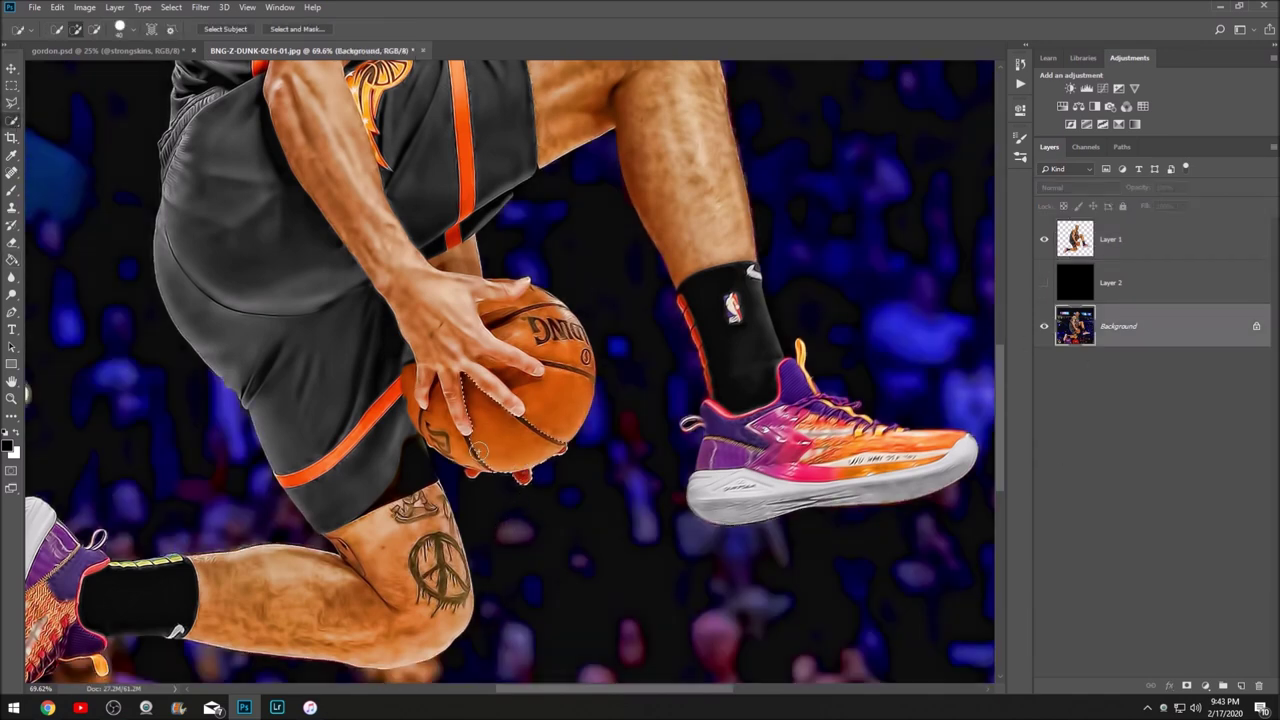
pyautogui.hotkey('ctrl', 'j')
# Move the copied fingertips above the player cutout, merge them down into it, and show the black layer again.
pyautogui.moveTo(1120, 340); pyautogui.dragTo(1105, 240)
pyautogui.rightClick(1110, 246)
pyautogui.click(973, 524)
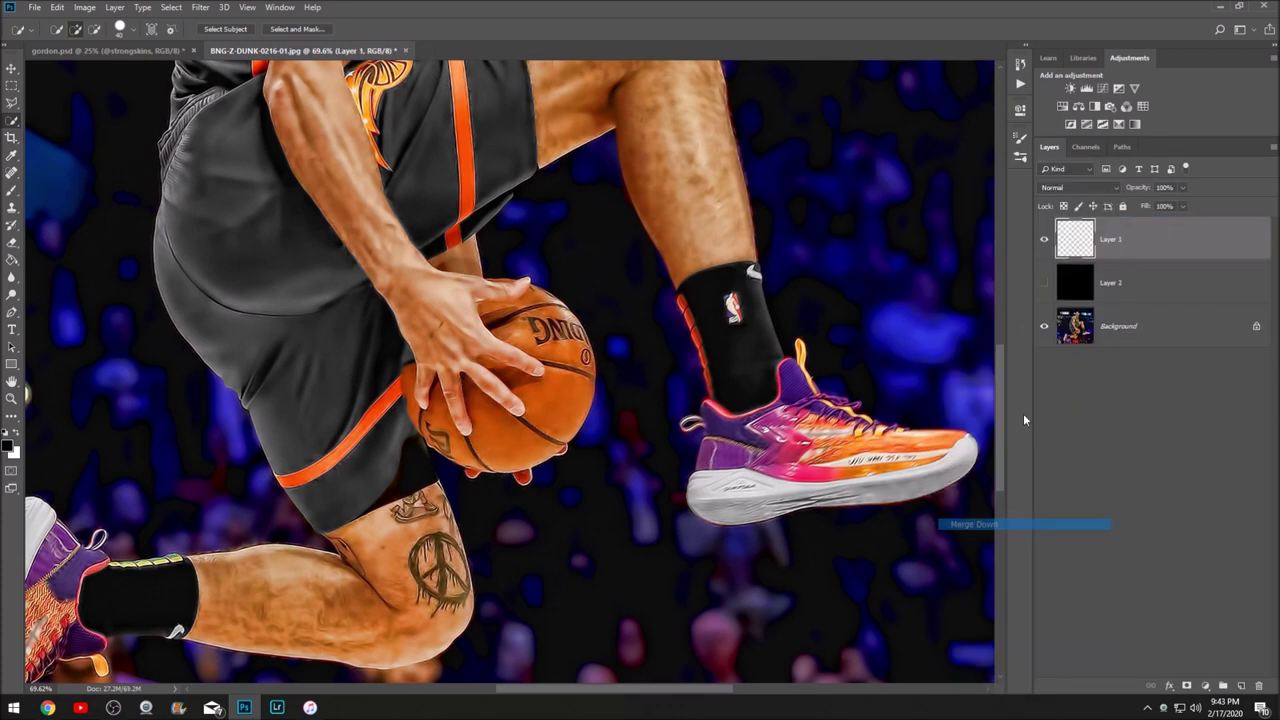
pyautogui.click(1043, 284)
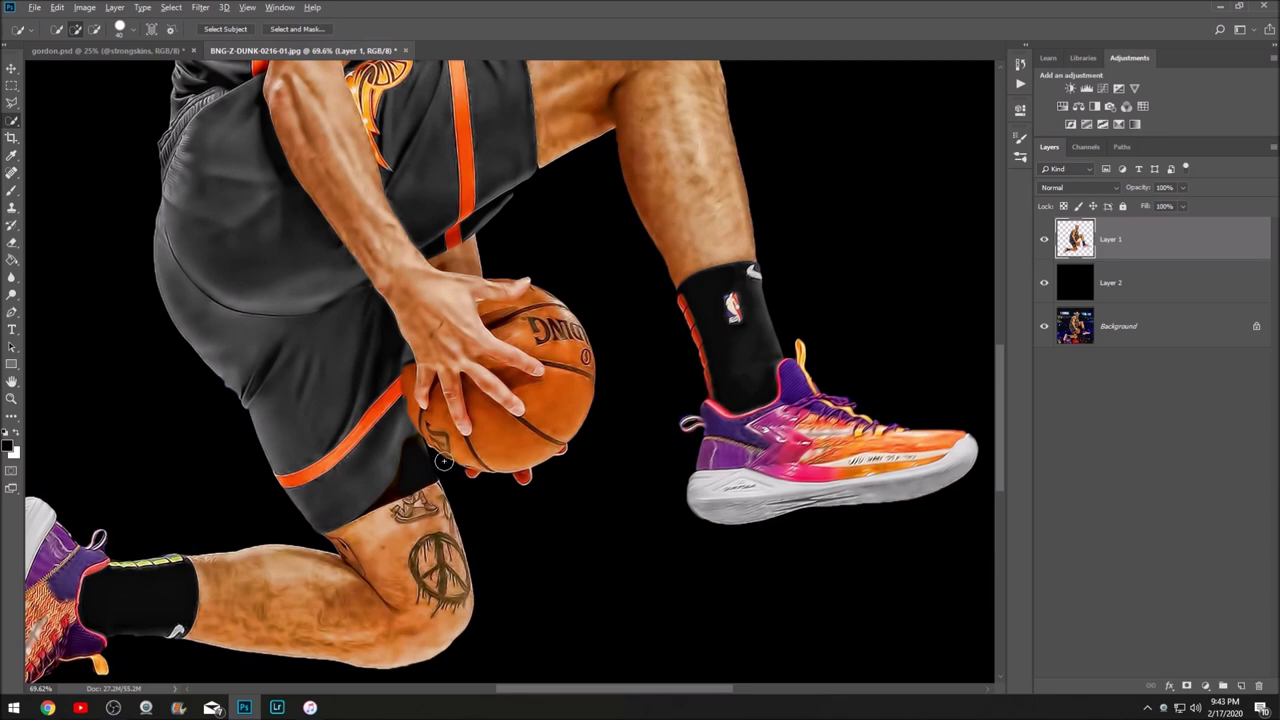
# Look over the whole player cutout against the black background, from the head down to both shoes.
pyautogui.scroll(-3, 443, 461)
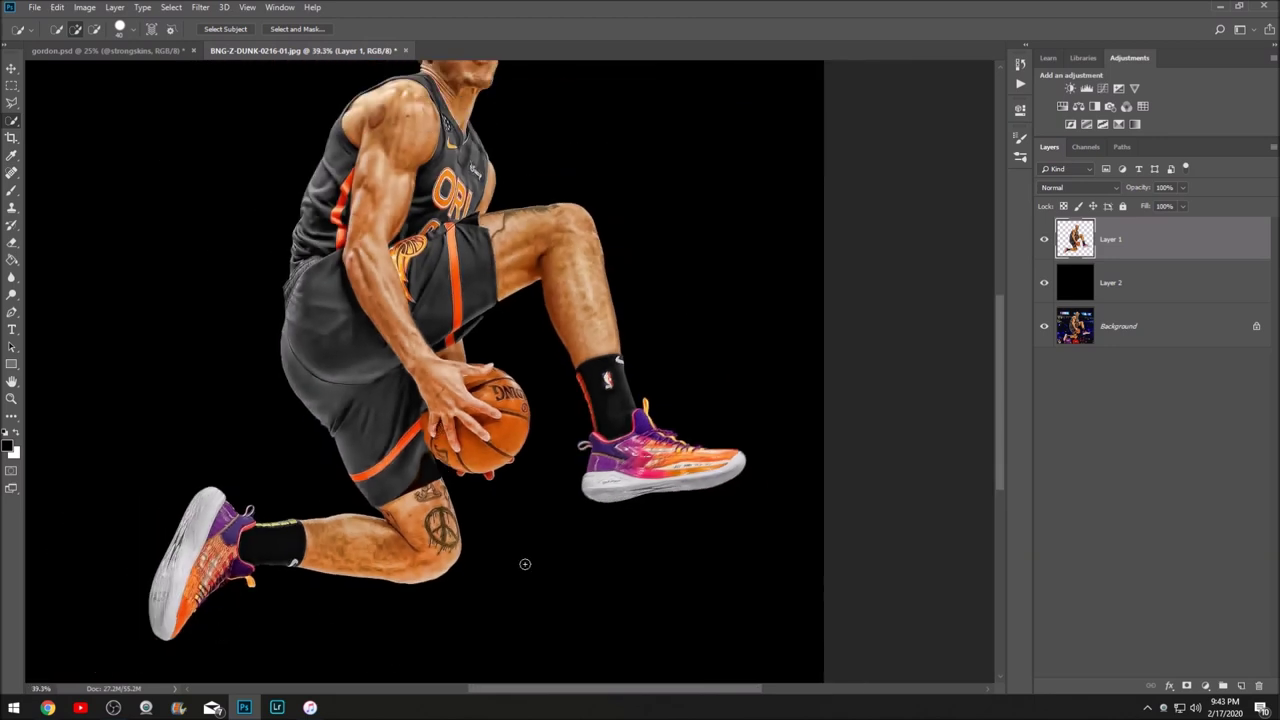
pyautogui.scroll(1, 297, 345)
pyautogui.scroll(1, 440, 385)
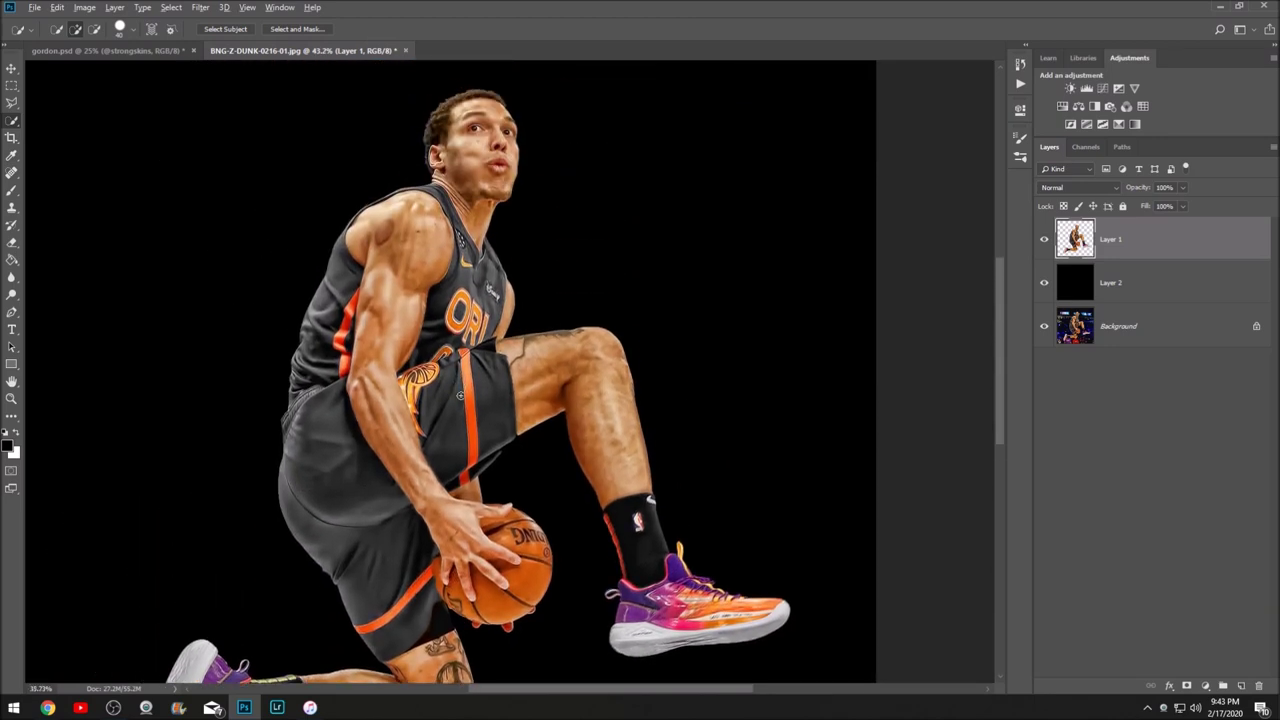
pyautogui.scroll(-5, 459, 393)
pyautogui.scroll(3, 462, 388)
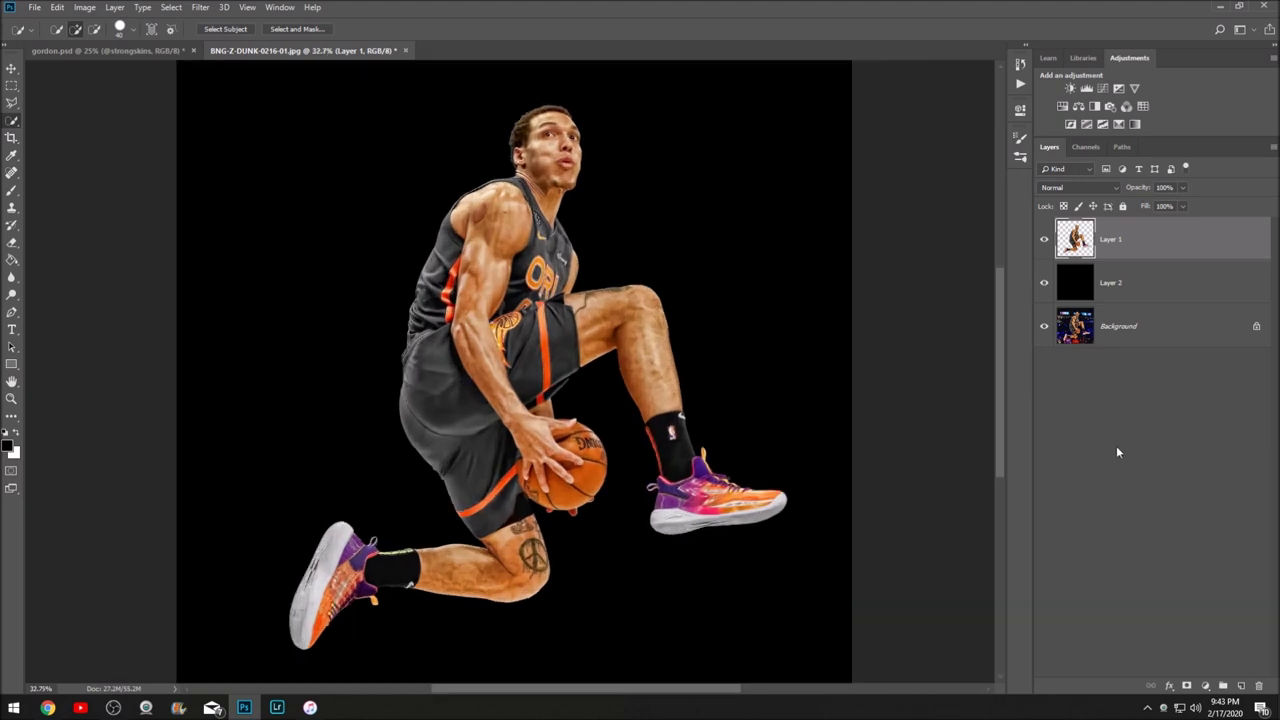
pyautogui.scroll(-1, 618, 398)
pyautogui.scroll(1, 620, 399)
pyautogui.scroll(-1, 624, 399)
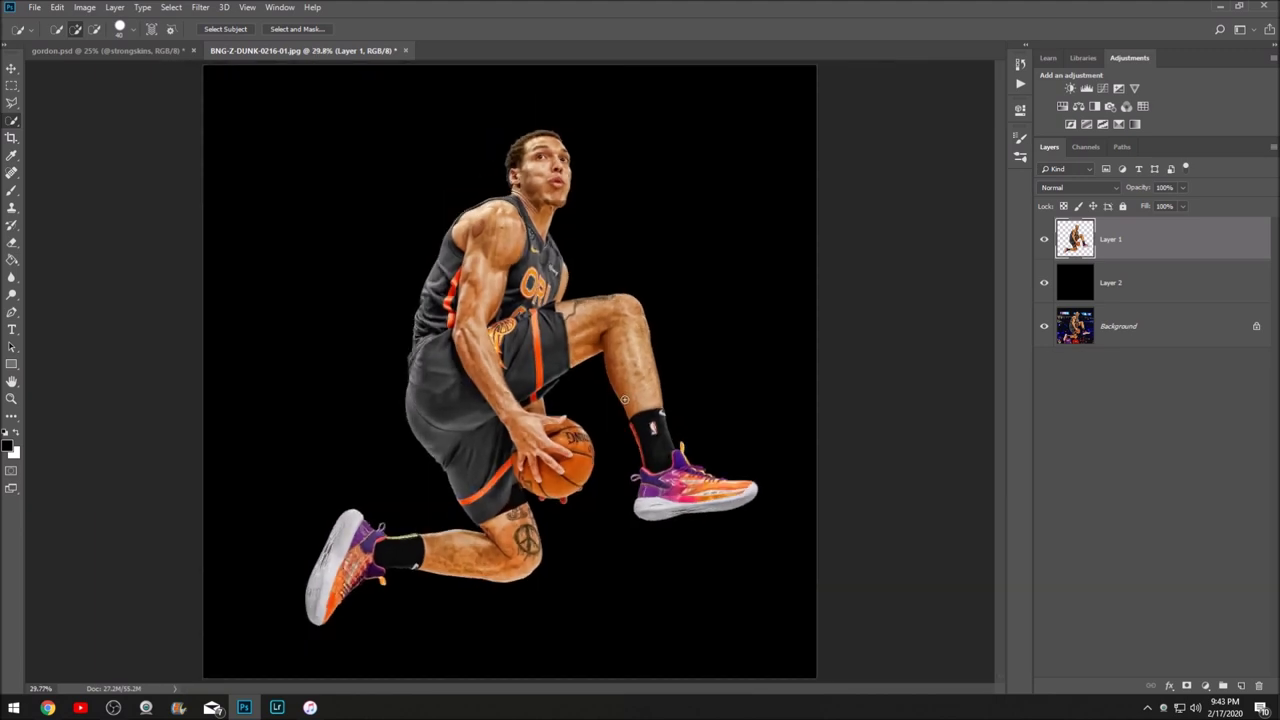
# Add an empty layer directly above the black layer, open the Brush Settings and activate the Brush tool.
pyautogui.click(1102, 282)
pyautogui.click(1242, 685)
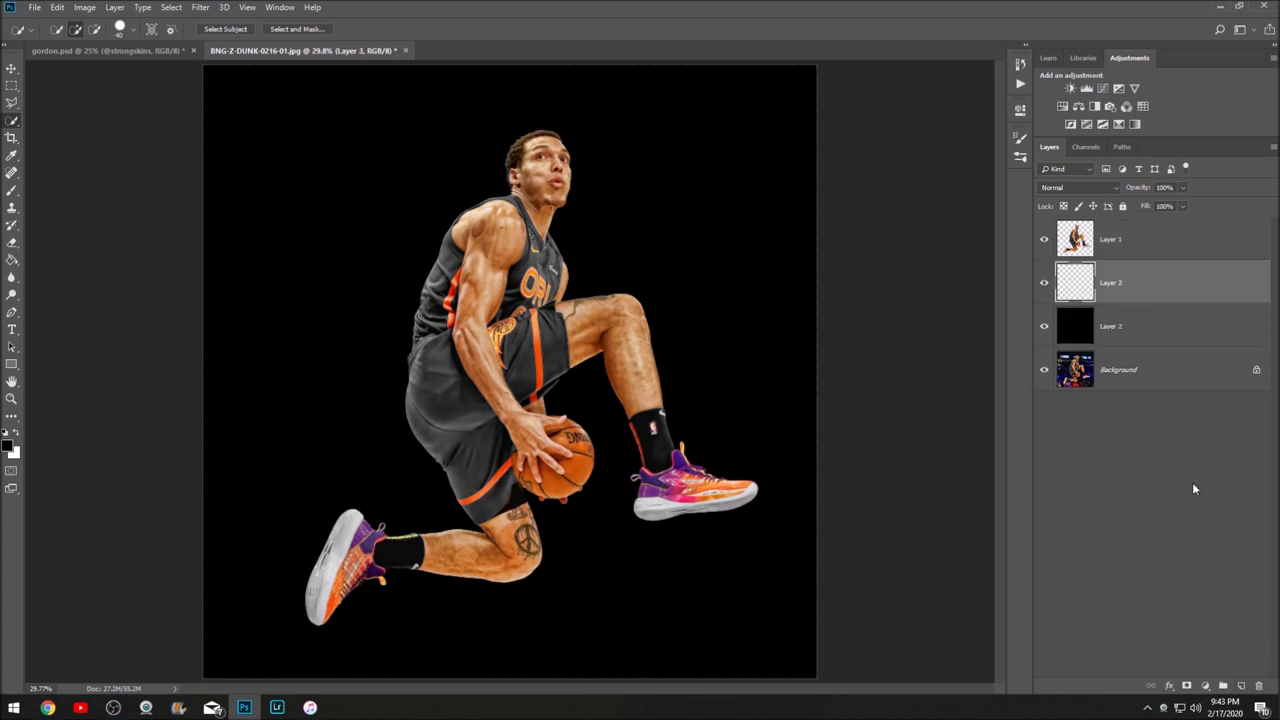
pyautogui.click(1021, 137)
pyautogui.click(1021, 155)
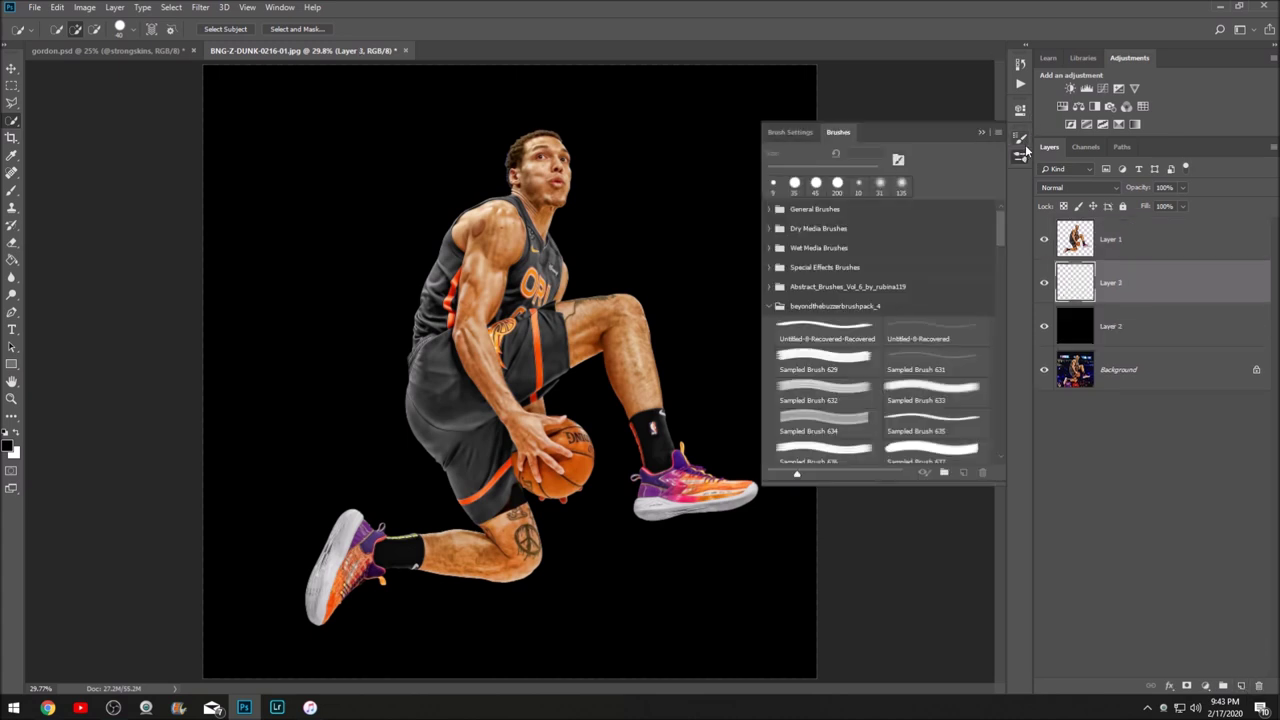
pyautogui.click(1022, 140)
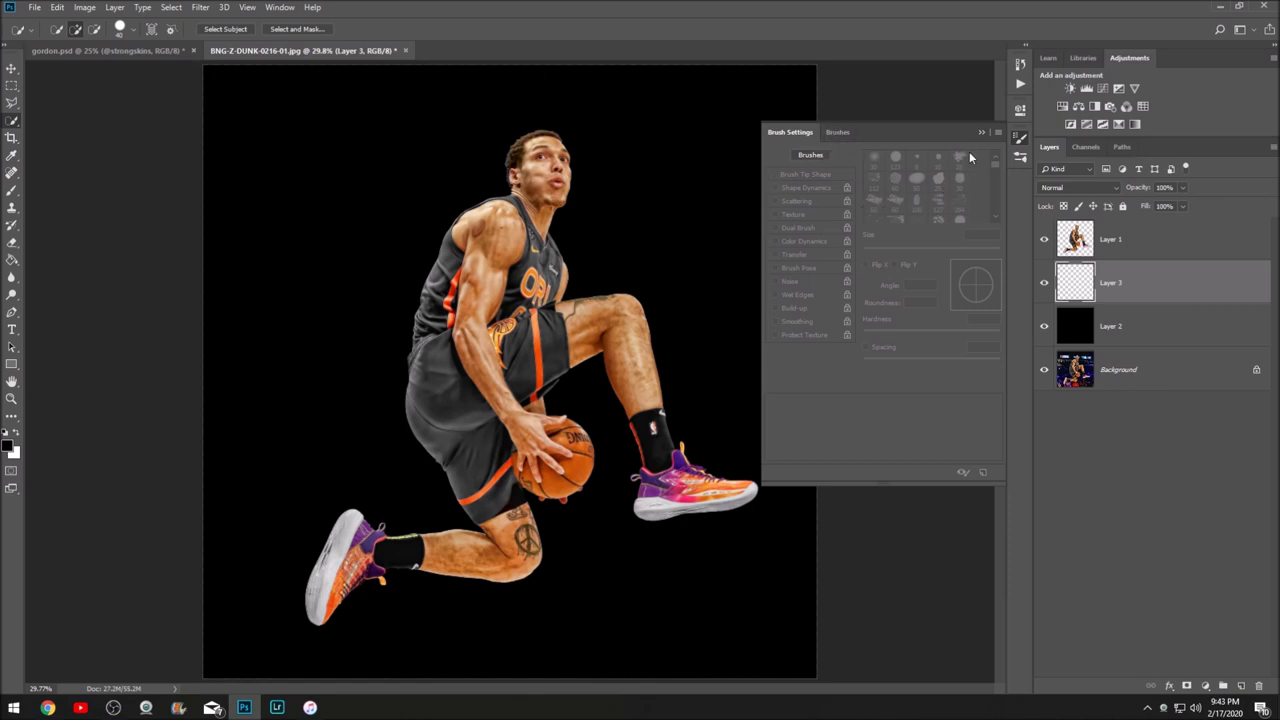
pyautogui.click(12, 193)
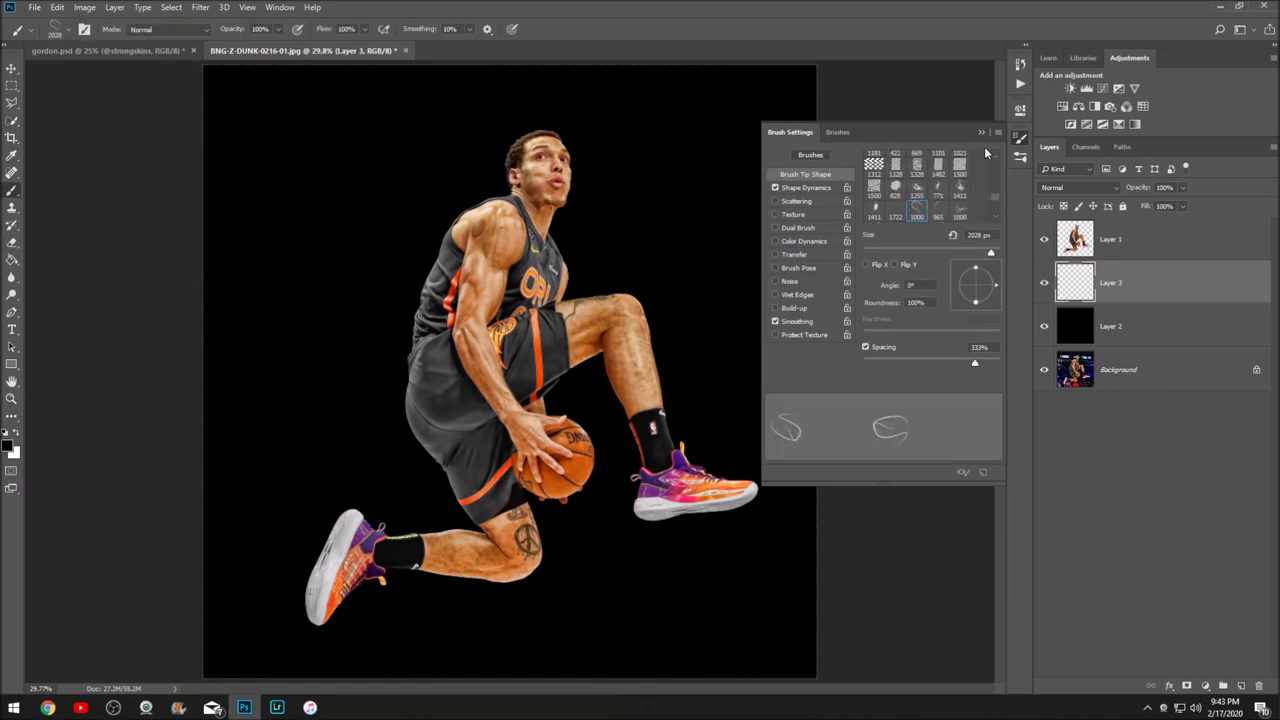
# Try a black stamp with the 1411 brush tip enlarged to 2200 px, then replace the stamped layer with a fresh empty one.
pyautogui.scroll(-1, 903, 214)
pyautogui.click(872, 190)
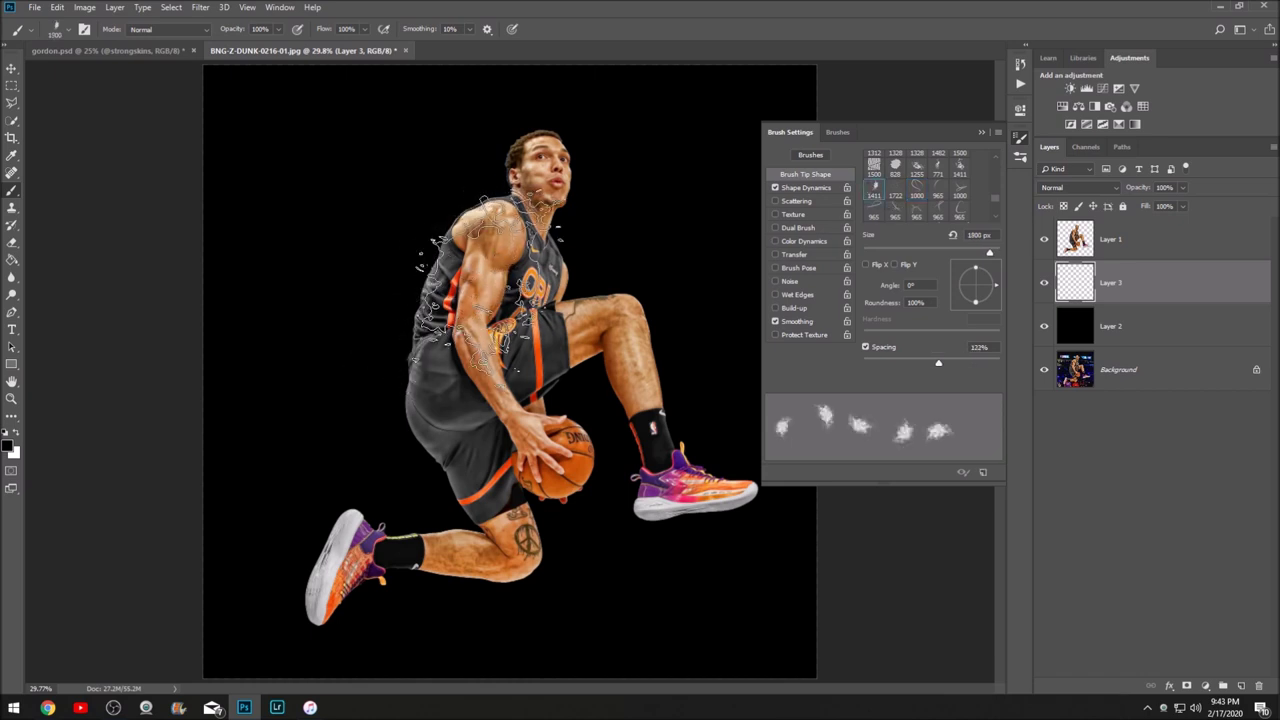
pyautogui.press(']')
pyautogui.press(']')
pyautogui.press(']')
pyautogui.press(']')
pyautogui.press(']')
pyautogui.press(']')
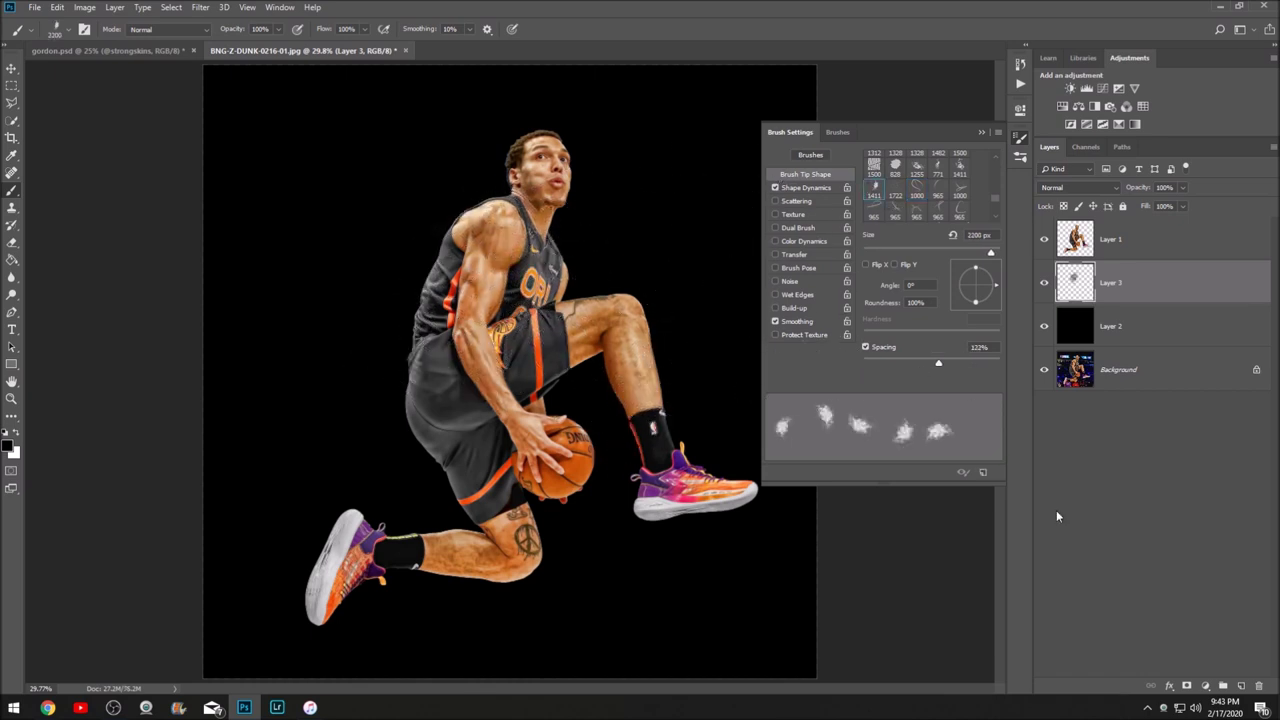
pyautogui.click(1258, 686)
pyautogui.click(1240, 686)
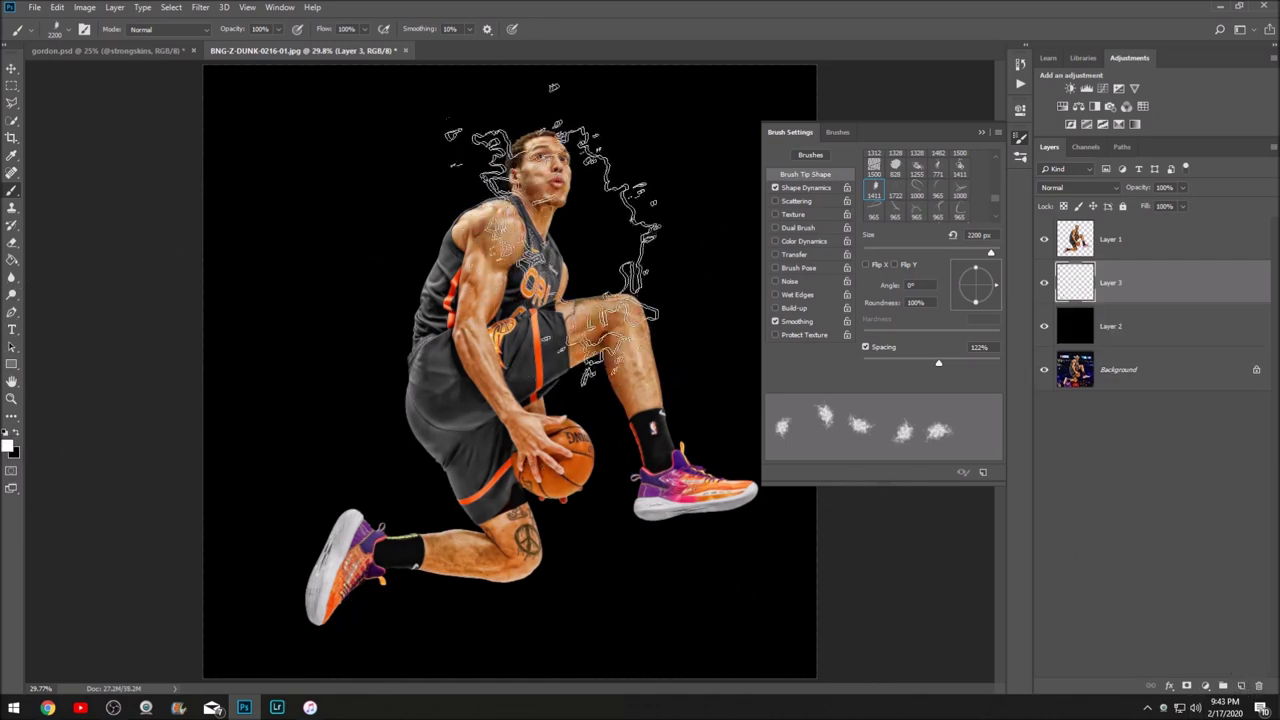
# Try white smoke stamps at 2200 px behind the player's back and legs, then replace that layer with an empty one.
pyautogui.click(485, 190)
pyautogui.click(495, 400)
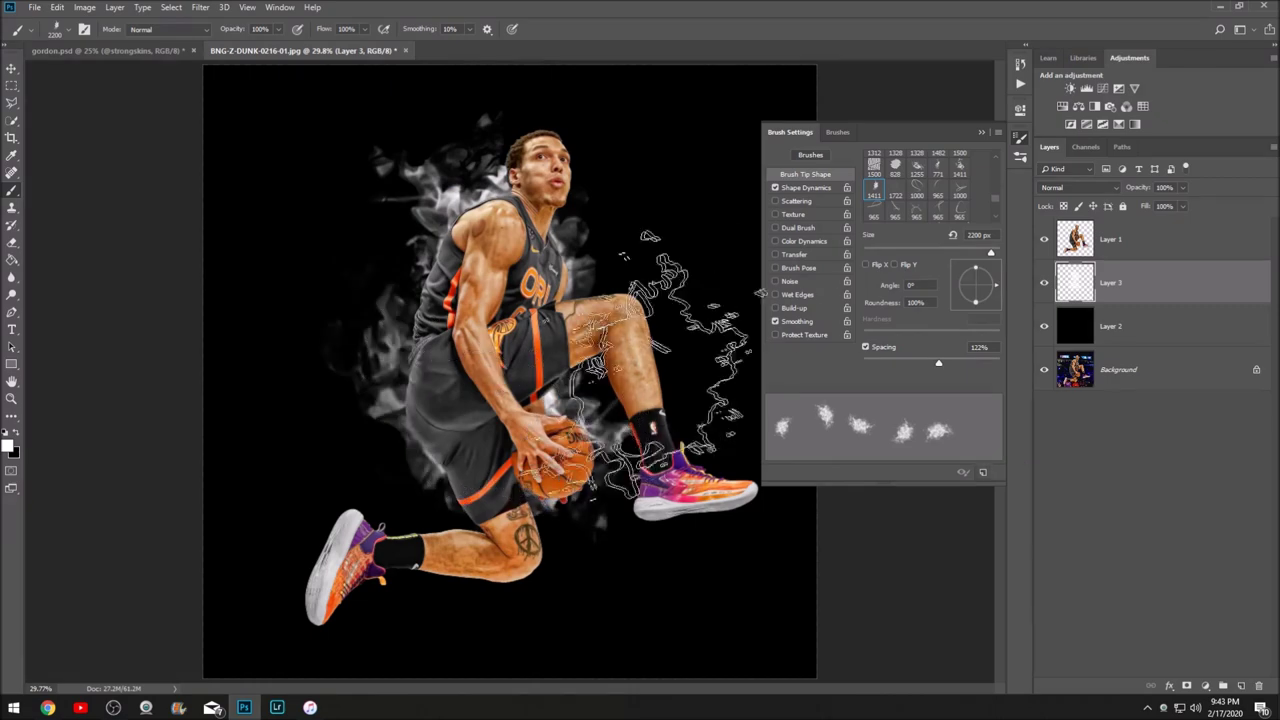
pyautogui.click(1257, 686)
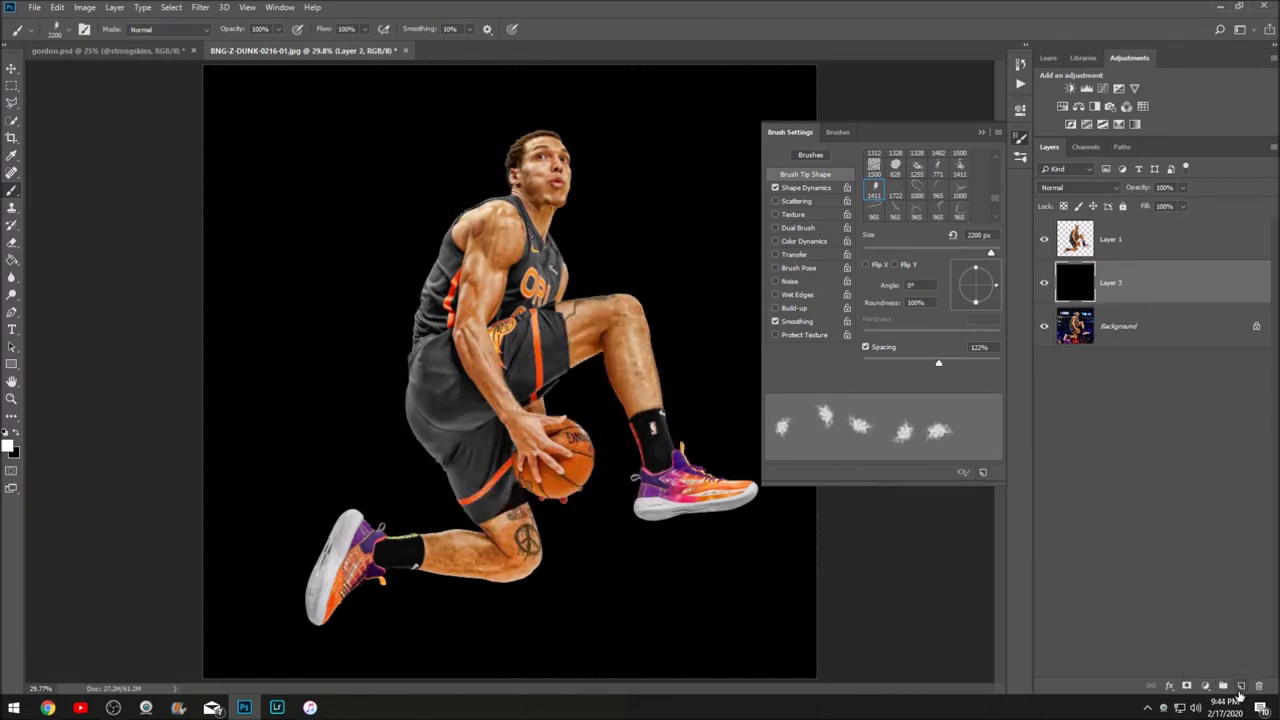
pyautogui.click(1240, 687)
# Consult the finished poster in gordon.psd, try the 828 px brush tip behind the player's shoulders, and undo the stroke.
pyautogui.click(90, 51)
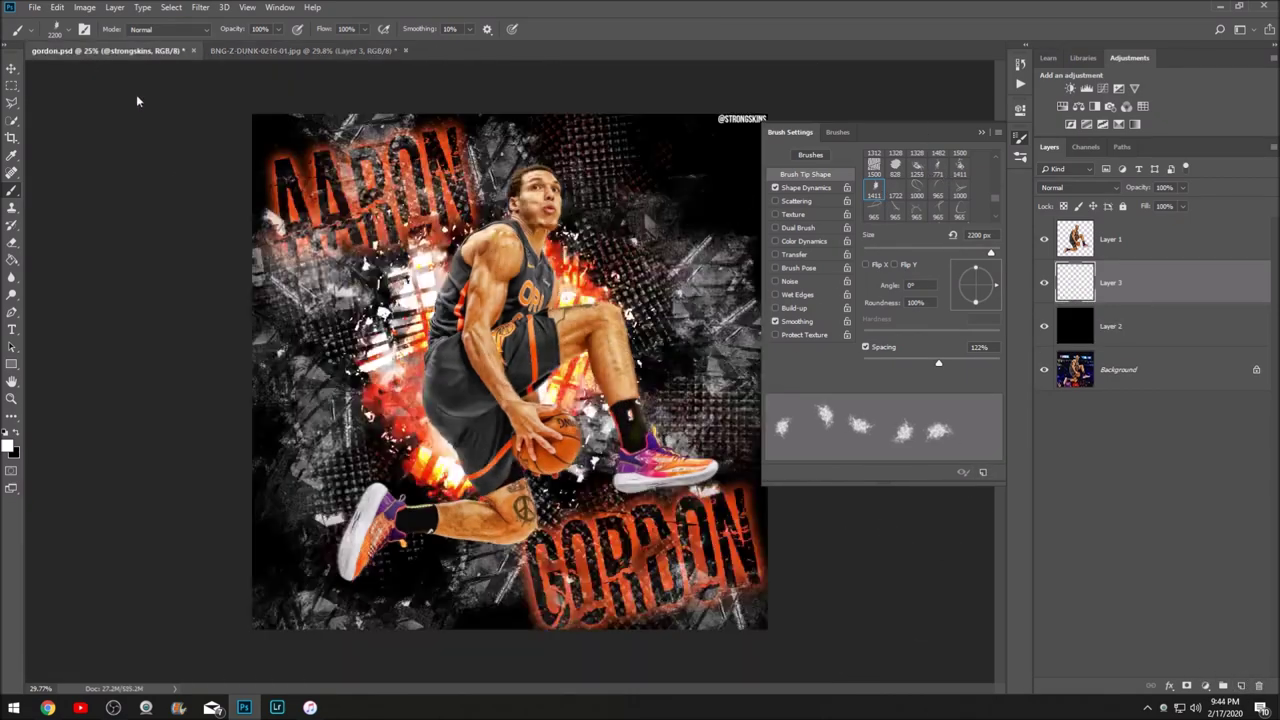
pyautogui.click(318, 51)
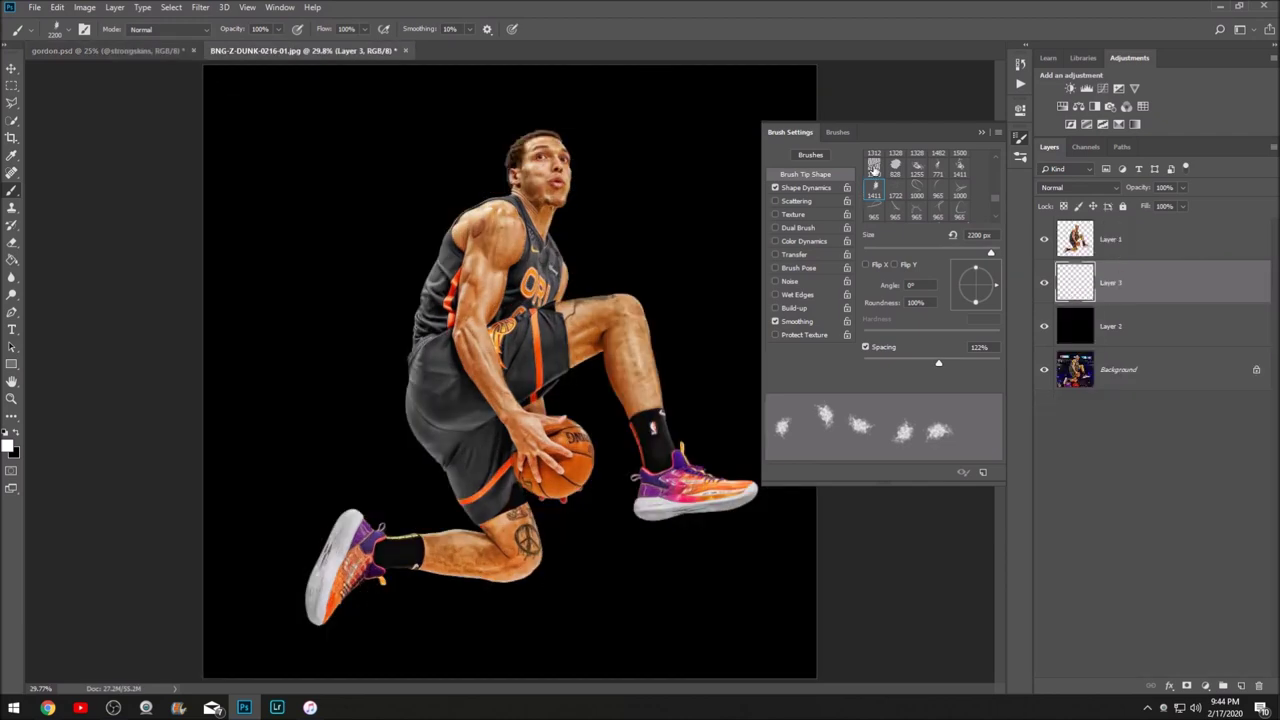
pyautogui.click(895, 165)
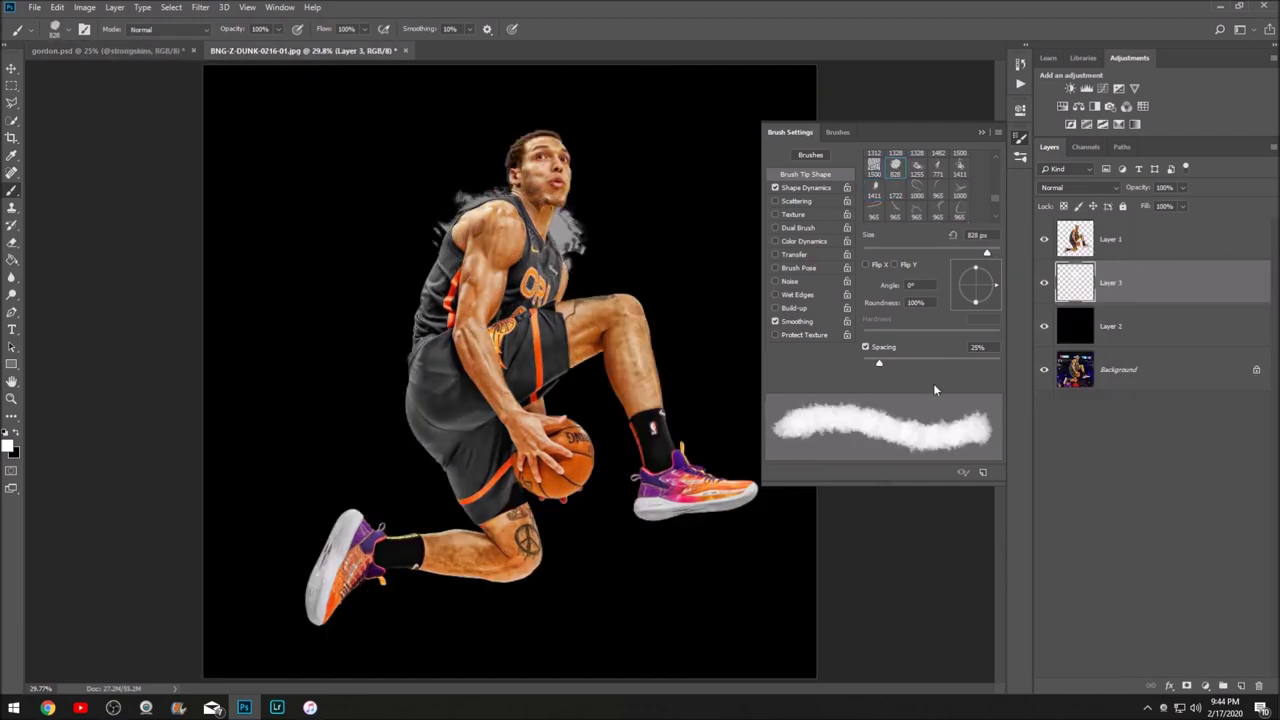
pyautogui.hotkey('ctrl', 'z')
# Choose the 3600 px smoke brush tip and paint white smoke across the black background around the player.
pyautogui.scroll(2, 915, 194)
pyautogui.scroll(4, 916, 193)
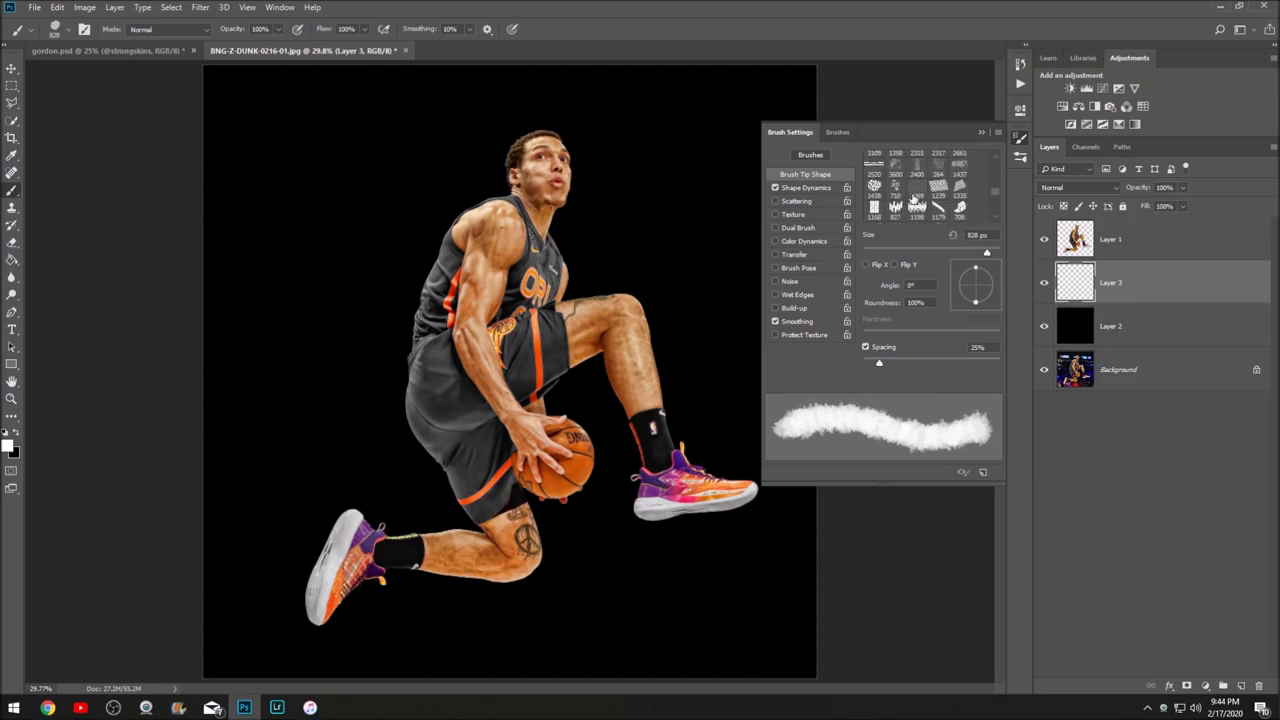
pyautogui.click(897, 191)
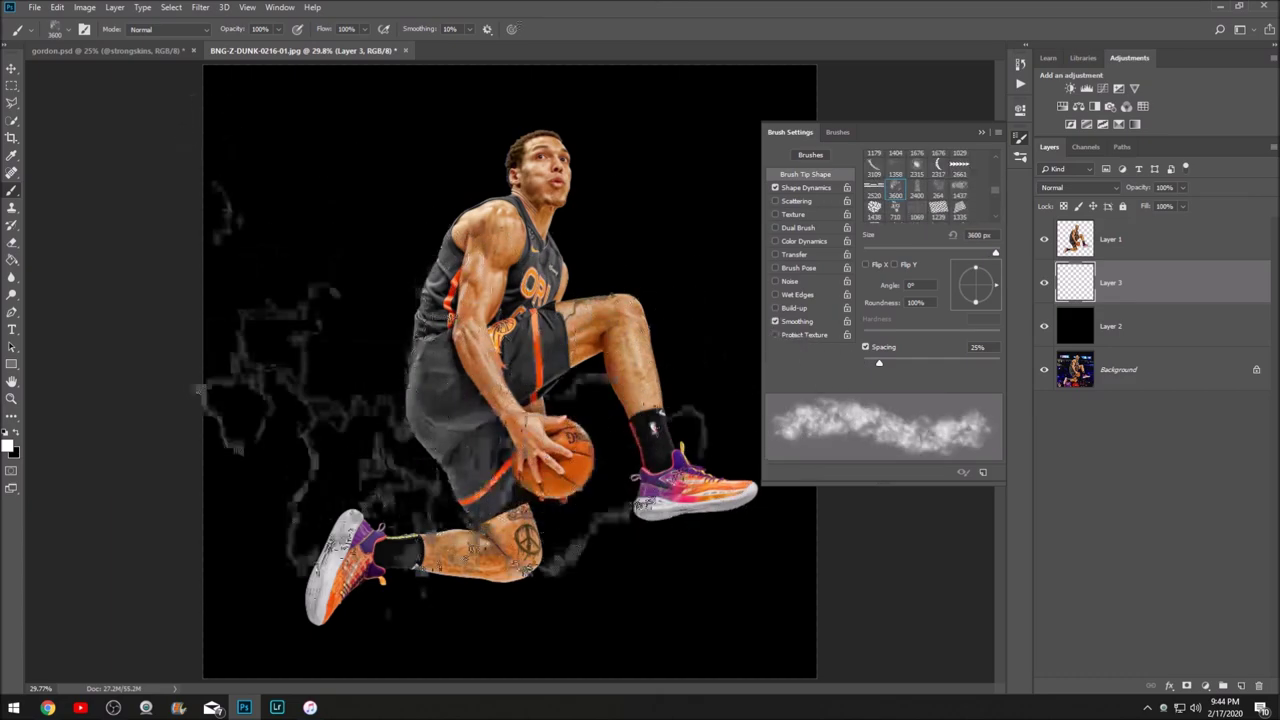
pyautogui.click(555, 380)
pyautogui.scroll(-3, 350, 430)
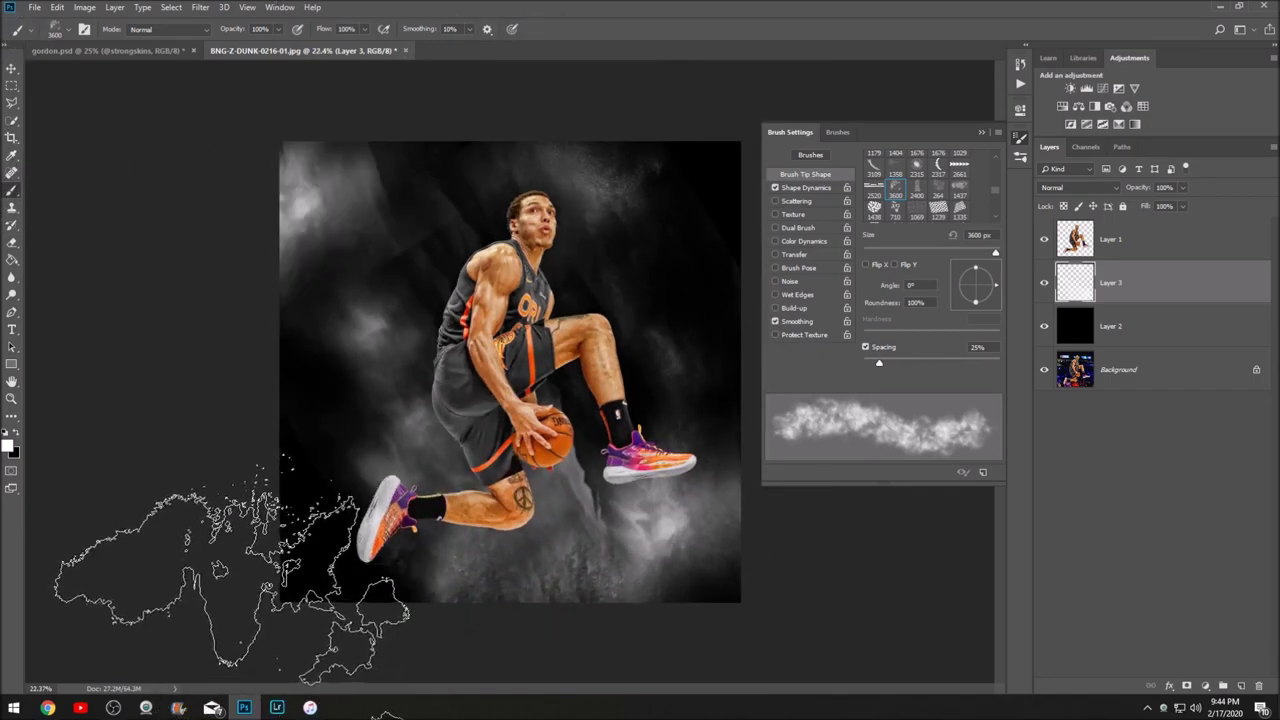
pyautogui.click(662, 150)
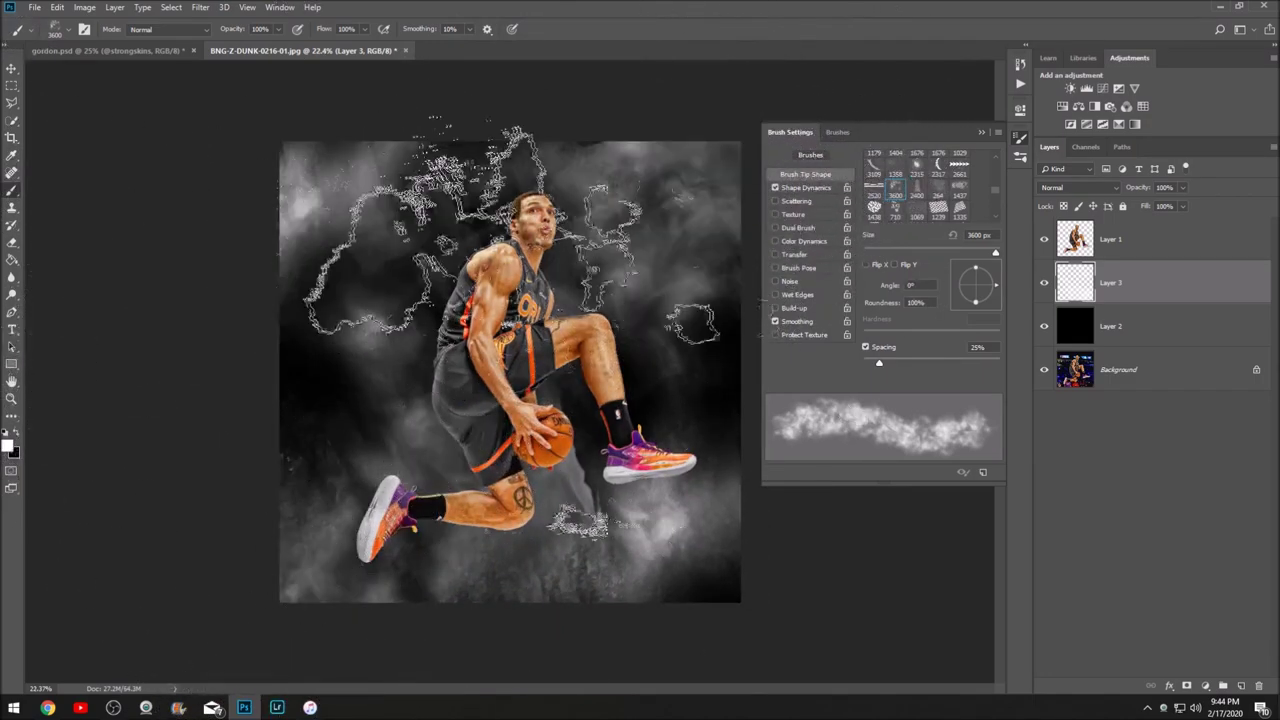
pyautogui.scroll(2, 550, 440)
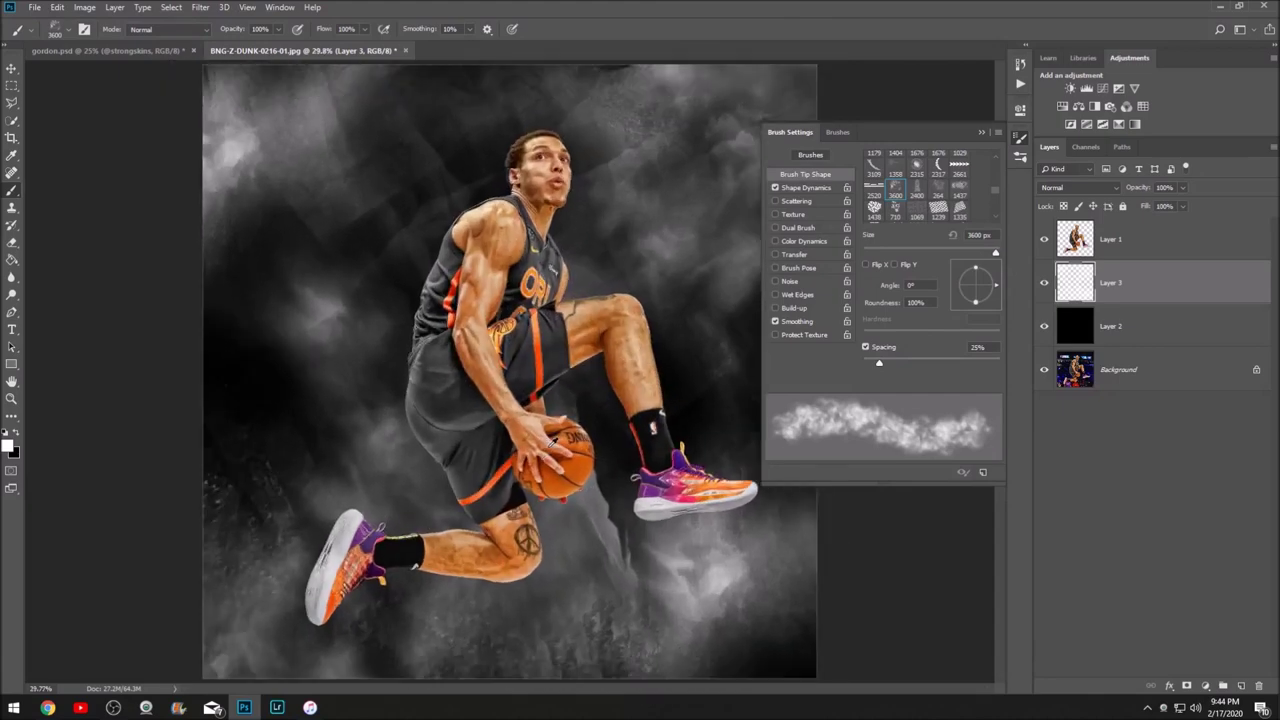
# Add a new layer above the white smoke and set the foreground color to orange f4722e, sampled from the uniform's stripe.
pyautogui.click(1241, 687)
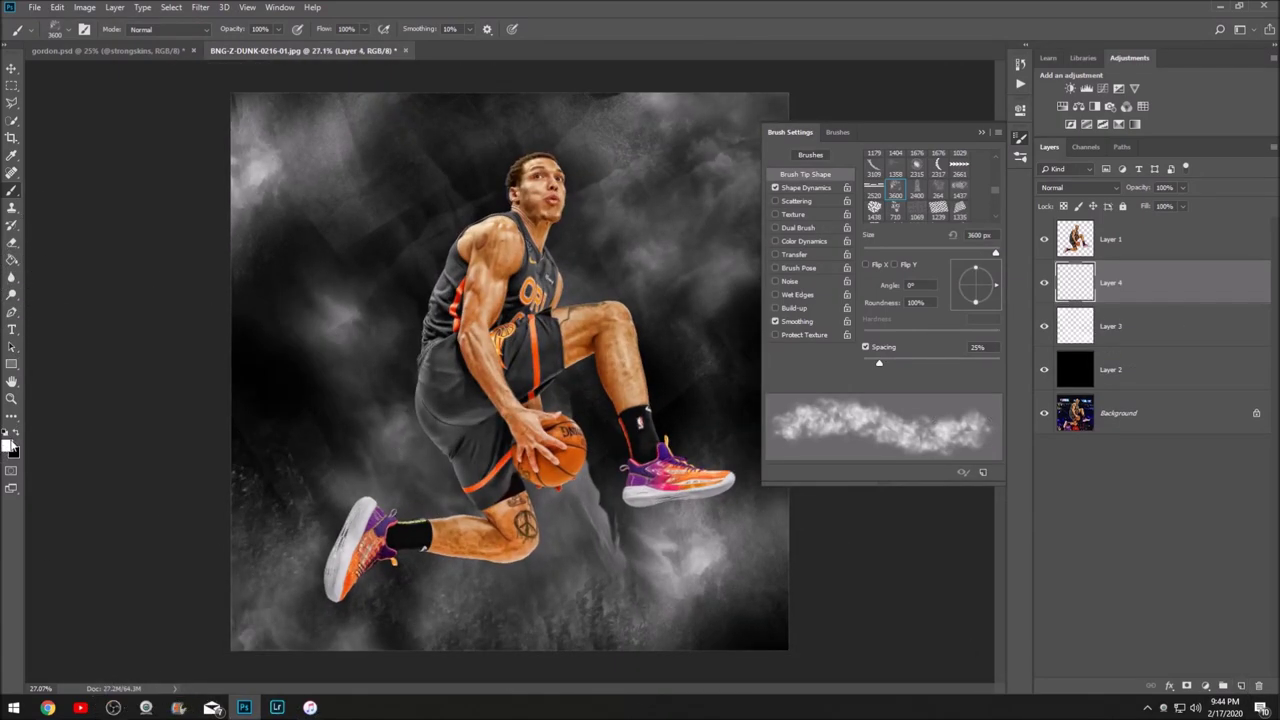
pyautogui.click(12, 444)
pyautogui.click(537, 329)
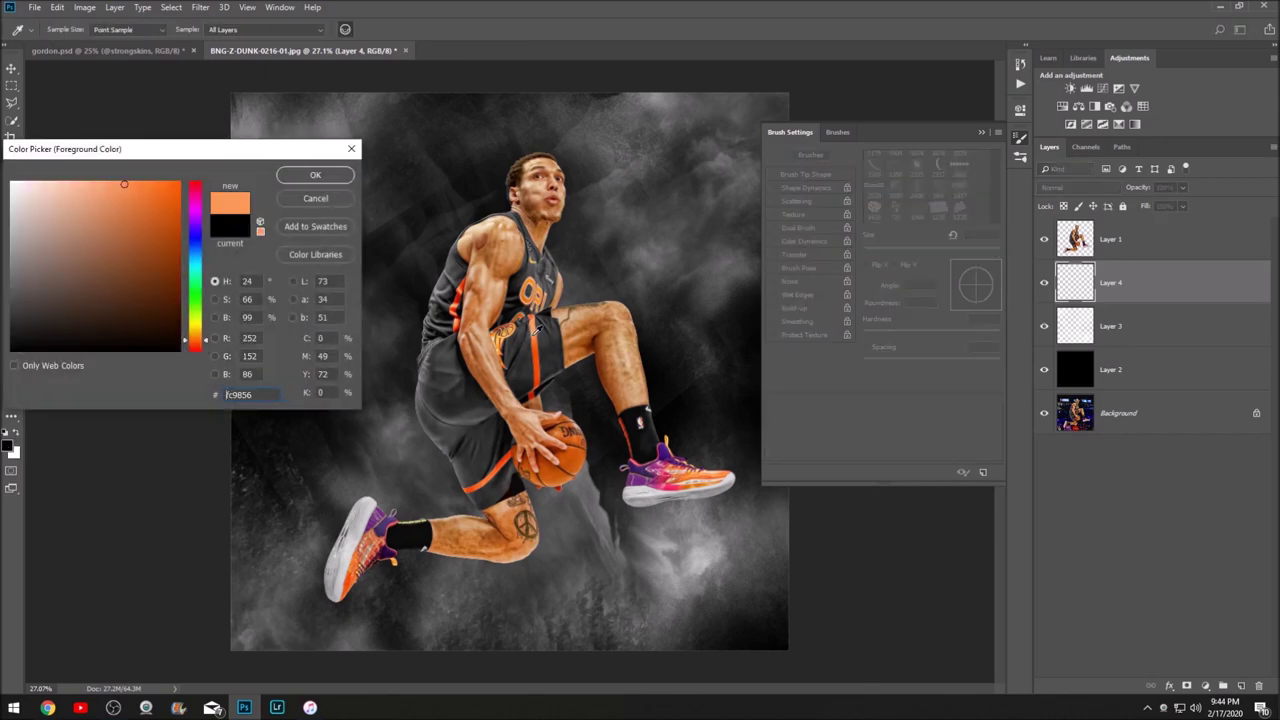
pyautogui.click(538, 338)
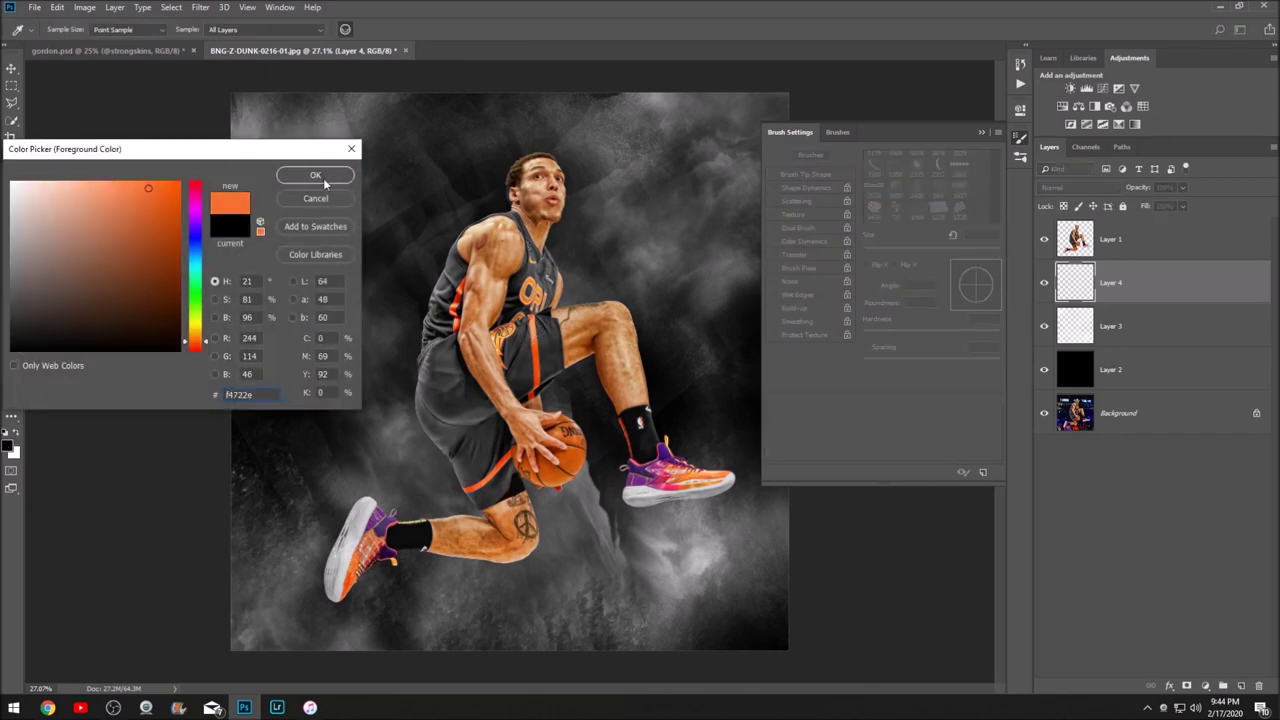
pyautogui.click(324, 181)
# Paint orange smoke over the white smoke around the player with the 3600 px brush, out to the canvas corners.
pyautogui.scroll(-3, 314, 406)
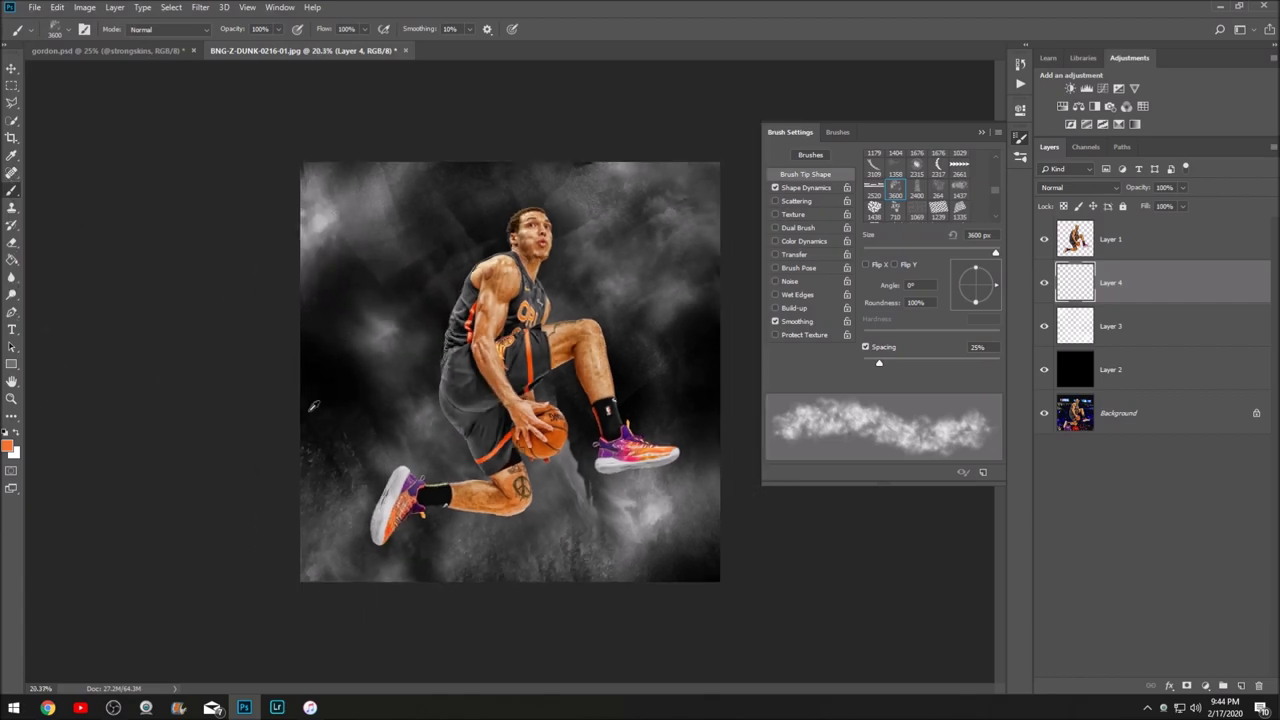
pyautogui.click(318, 365)
pyautogui.click(705, 255)
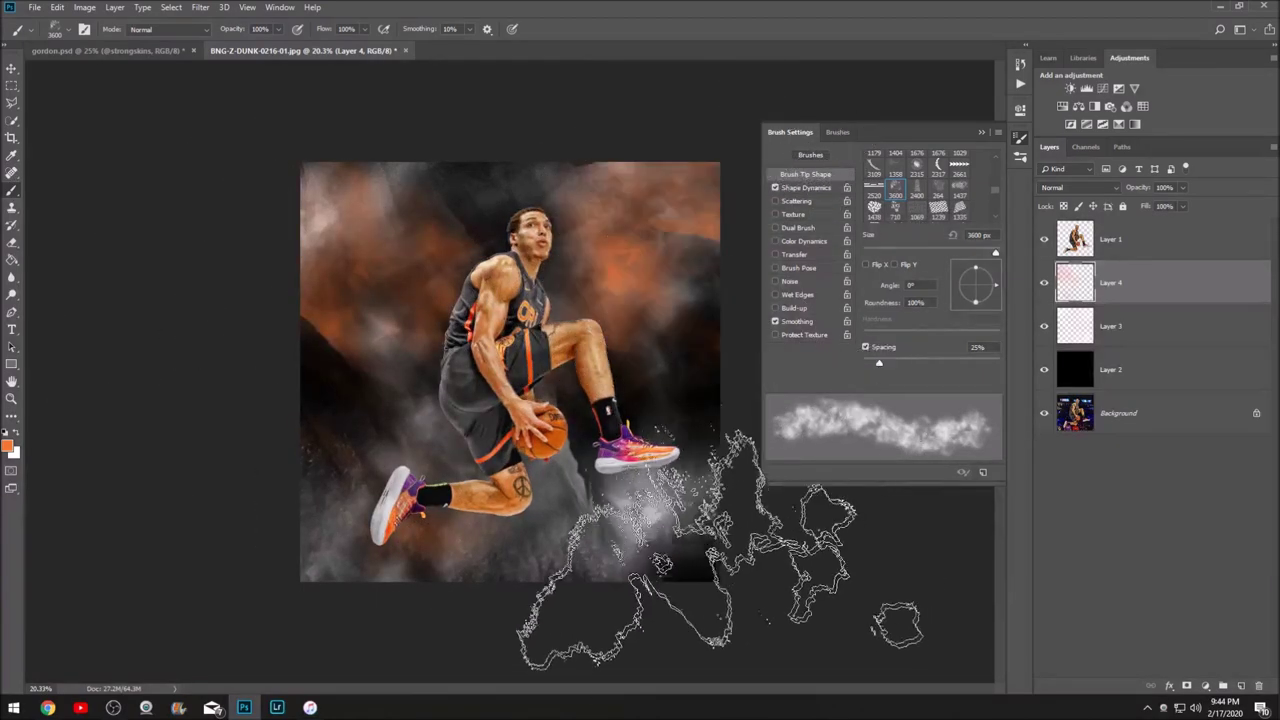
pyautogui.click(646, 578)
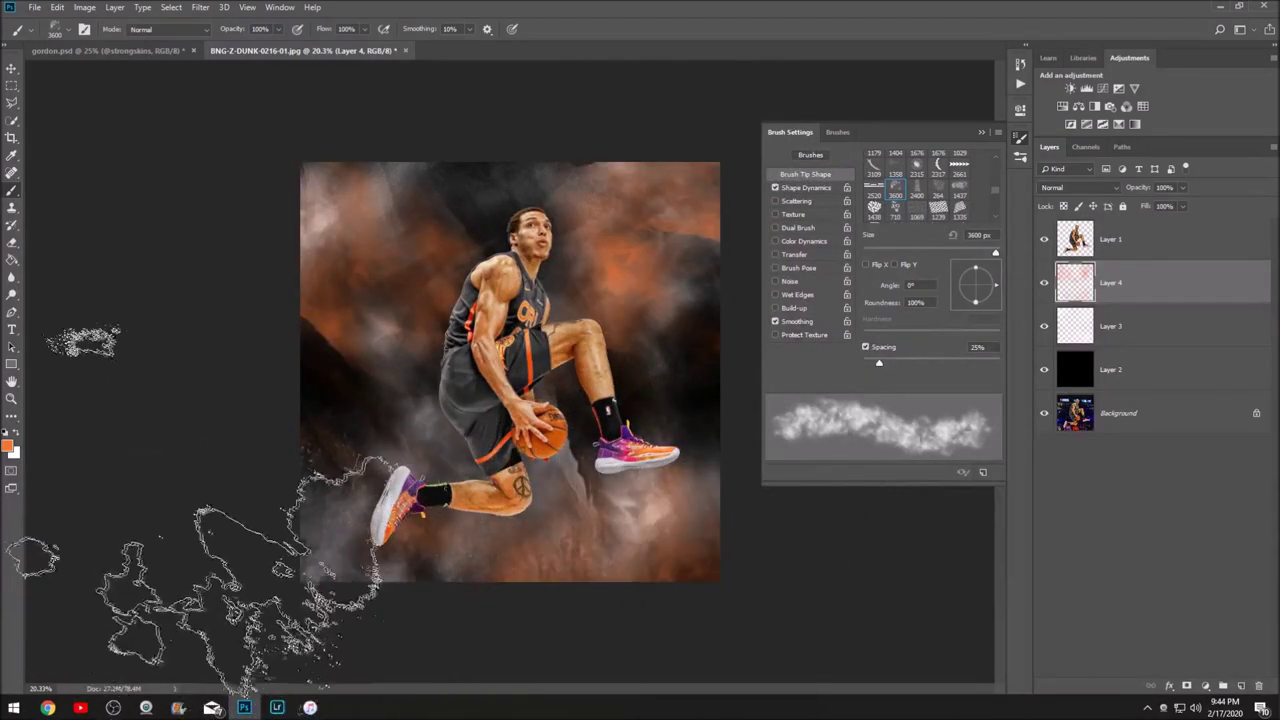
# Set the orange smoke layer's blend mode to Overlay, duplicate it twice and delete the second copy.
pyautogui.click(1078, 187)
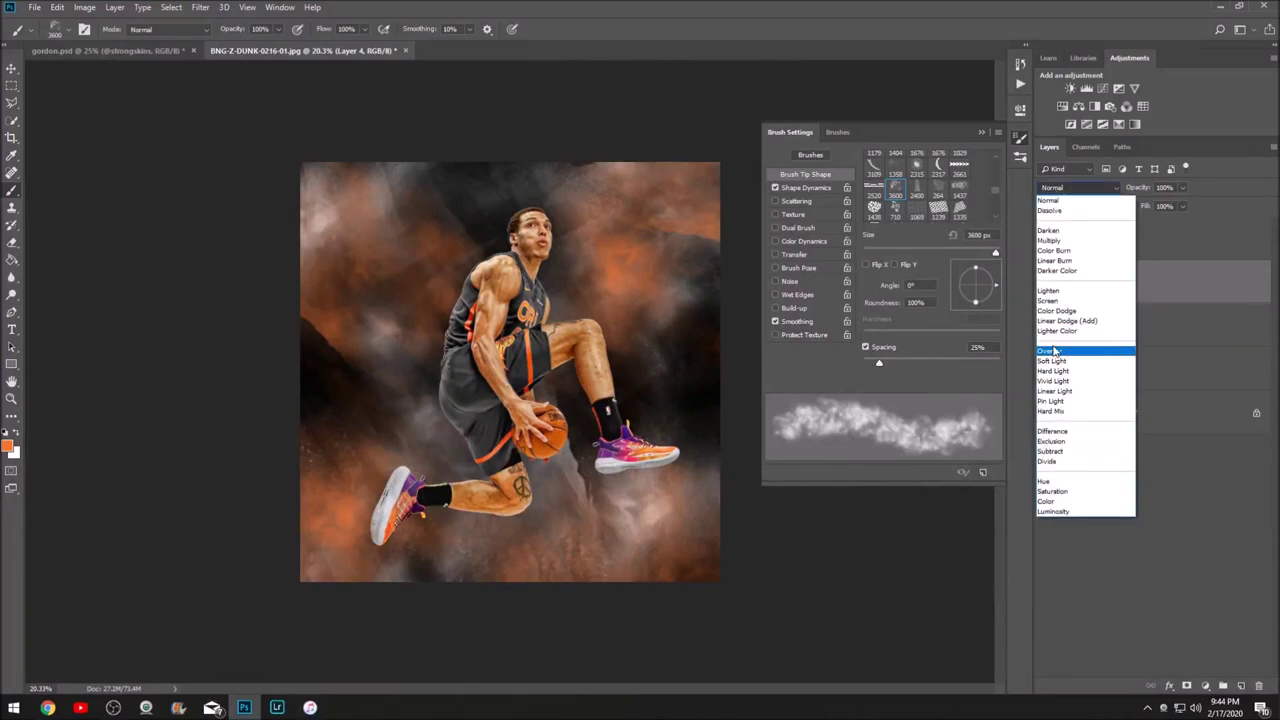
pyautogui.click(1053, 352)
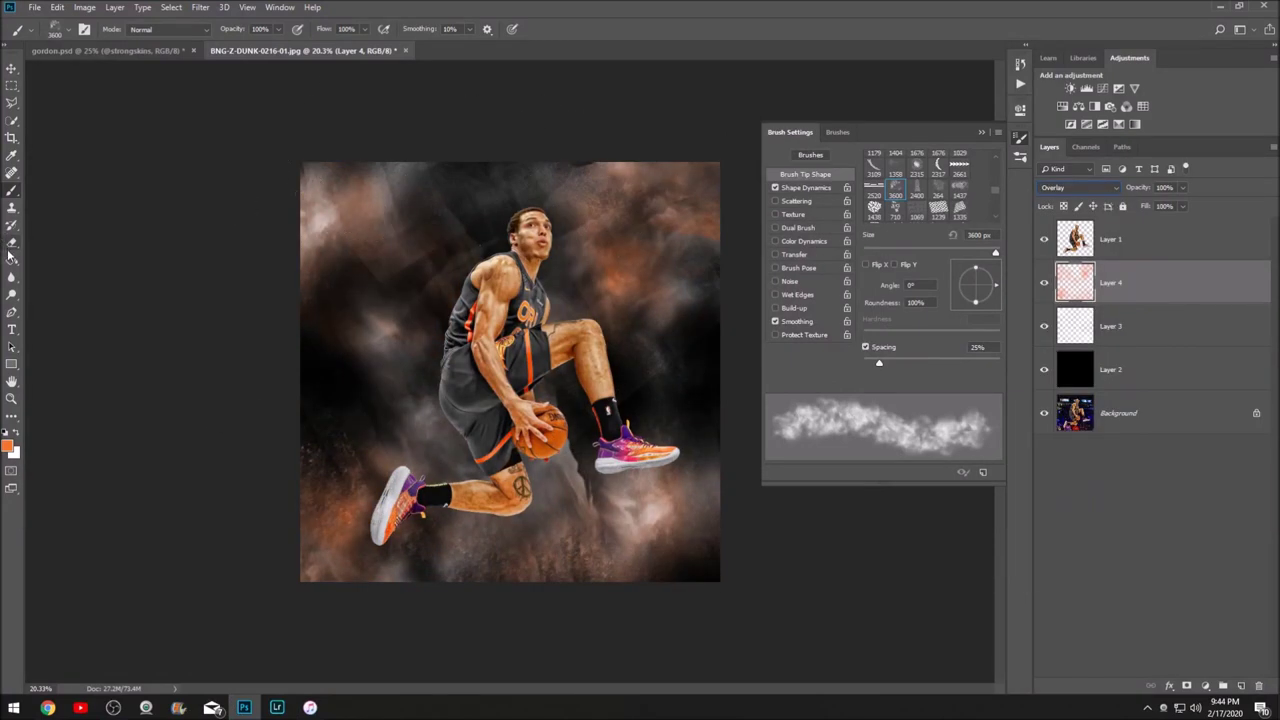
pyautogui.hotkey('ctrl', 'j')
pyautogui.hotkey('ctrl', 'j')
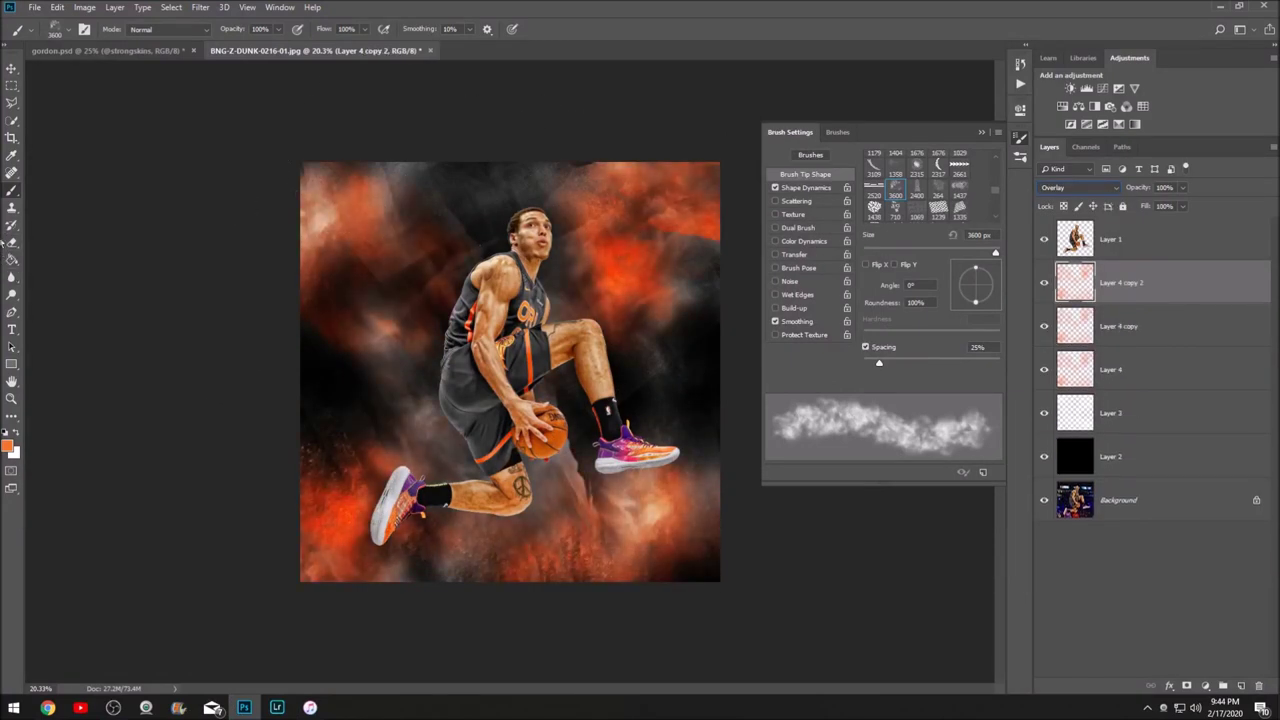
pyautogui.click(1257, 686)
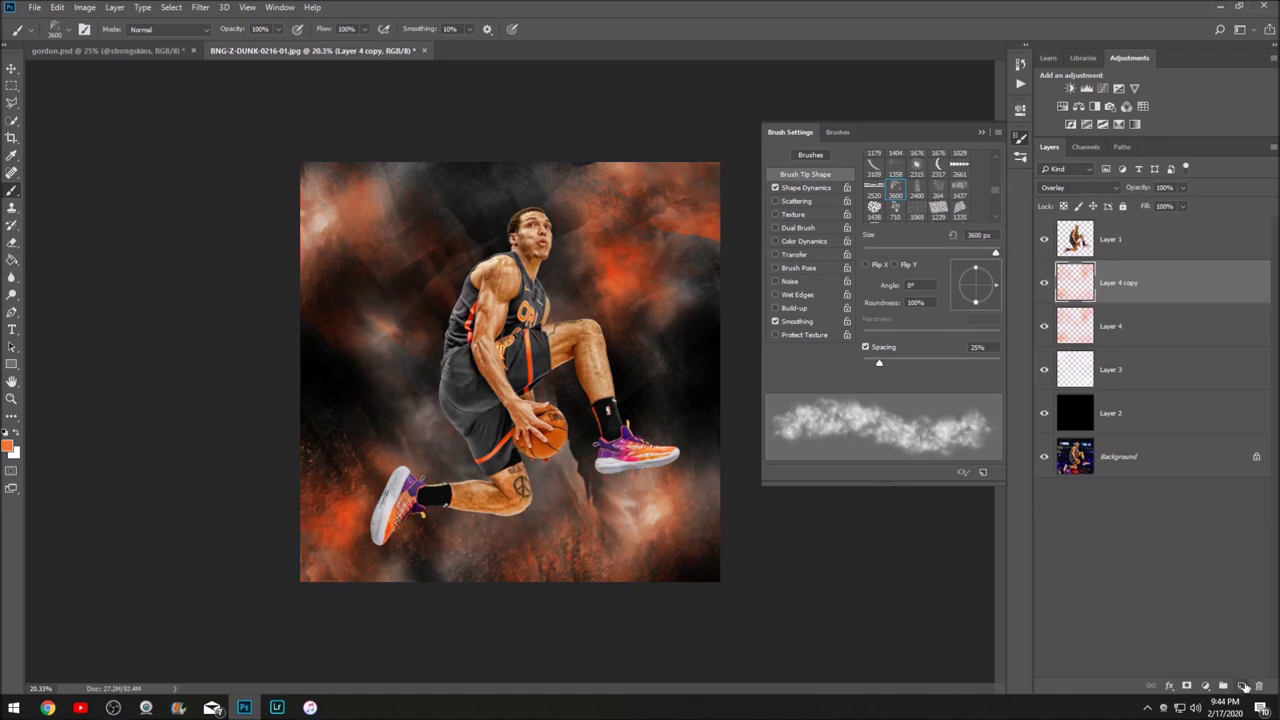
# Try stamping the striped 2400 px grunge brush in orange on a new layer above the smoke, and undo the stamp.
pyautogui.click(1242, 686)
pyautogui.hotkey('ctrl', '+')
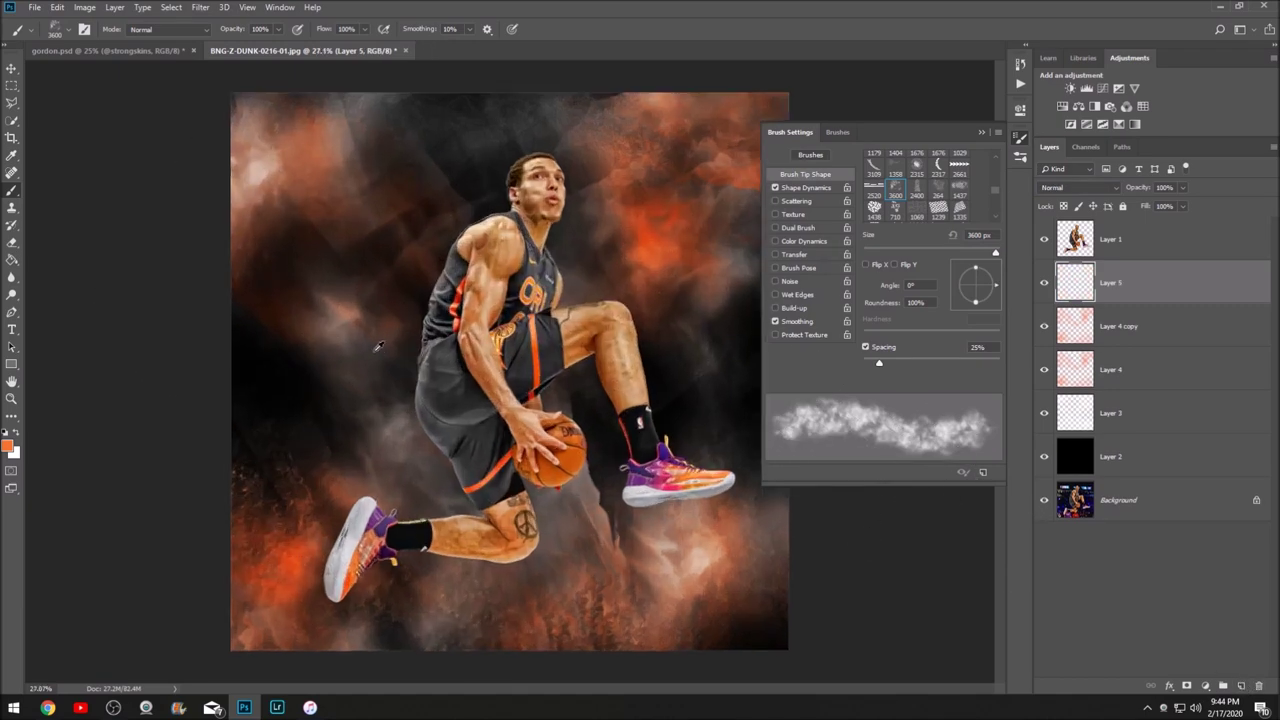
pyautogui.click(916, 188)
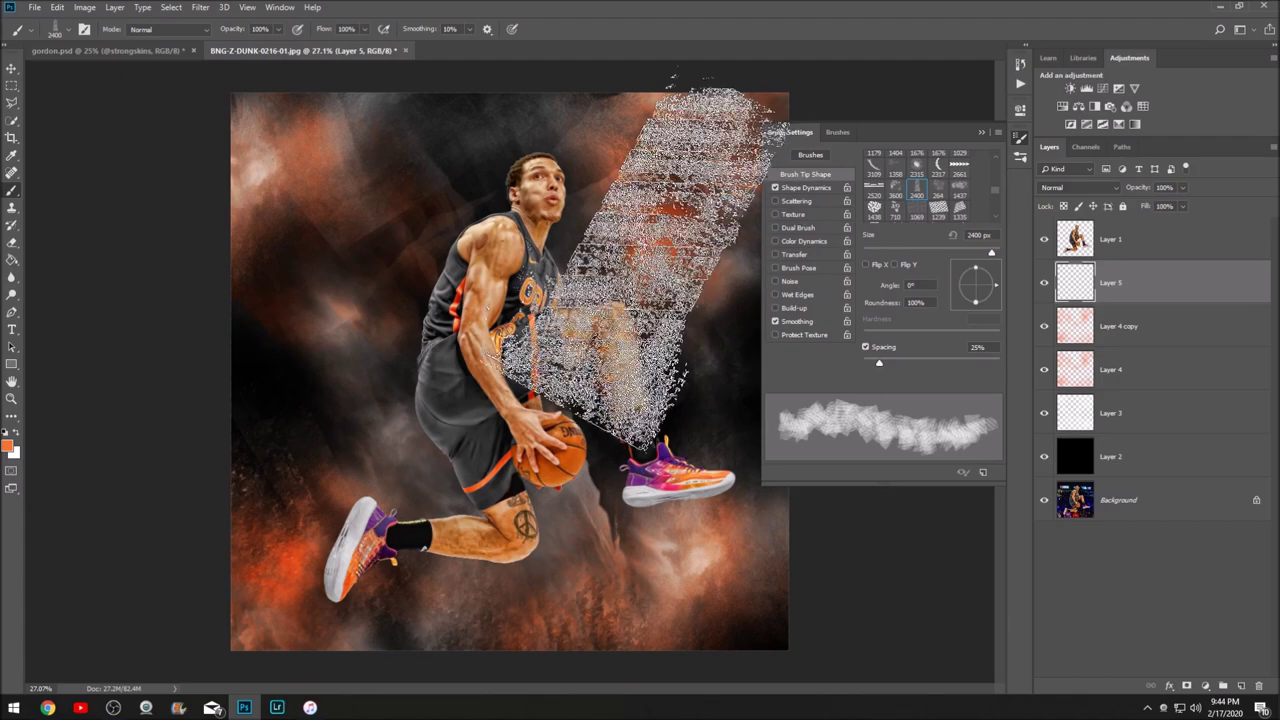
pyautogui.click(250, 265)
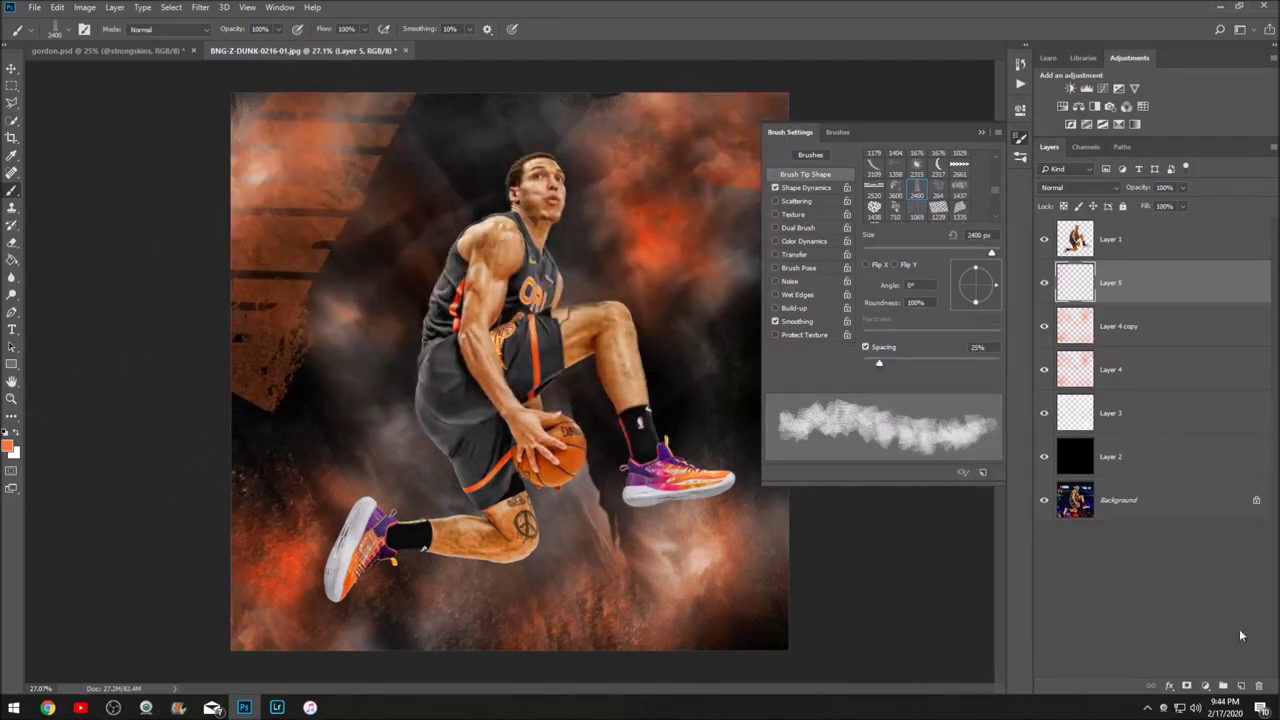
pyautogui.hotkey('ctrl', 'z')
# Try white stamps of the striped 2400 px brush around the player, and delete their layer.
pyautogui.click(21, 435)
pyautogui.click(305, 215)
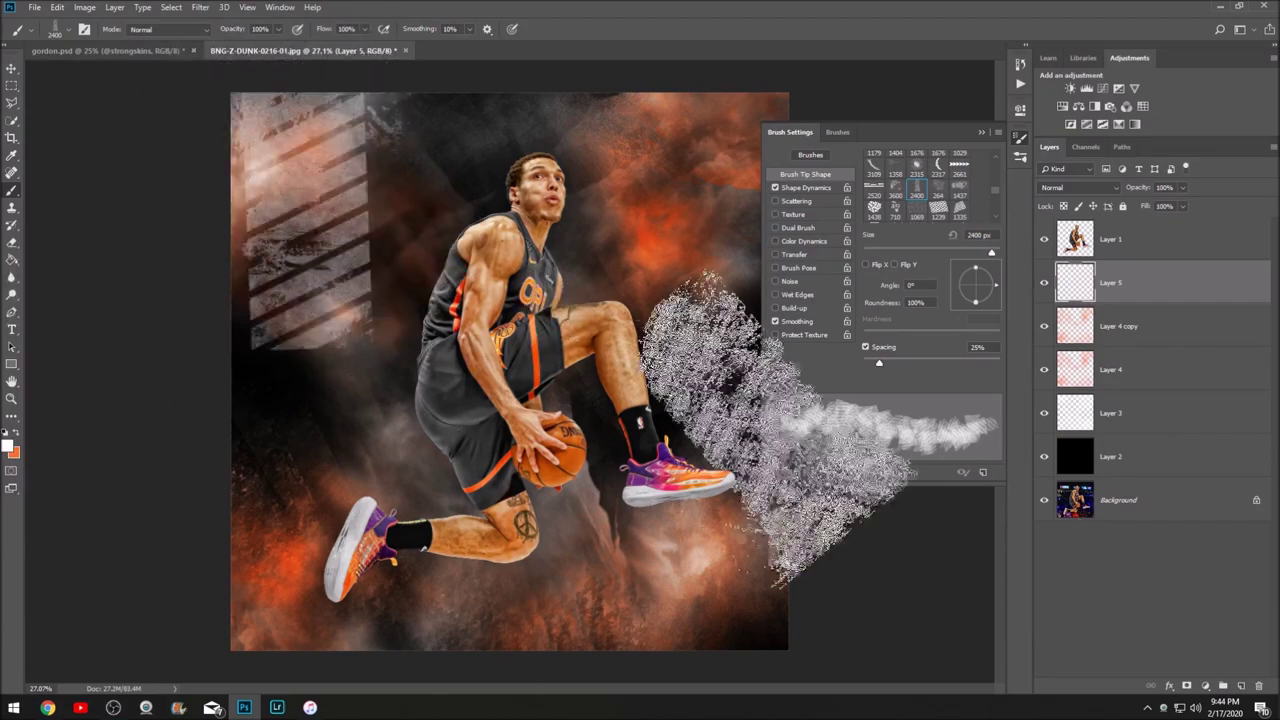
pyautogui.click(643, 214)
pyautogui.click(571, 543)
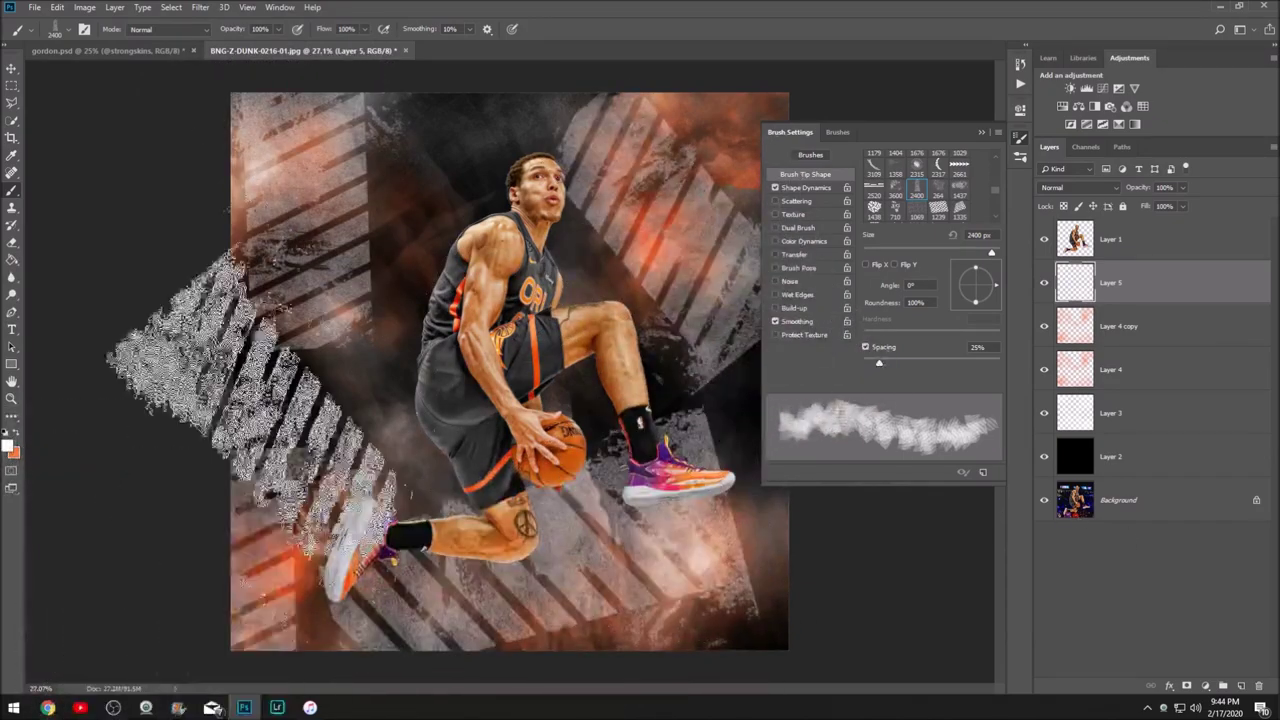
pyautogui.click(415, 240)
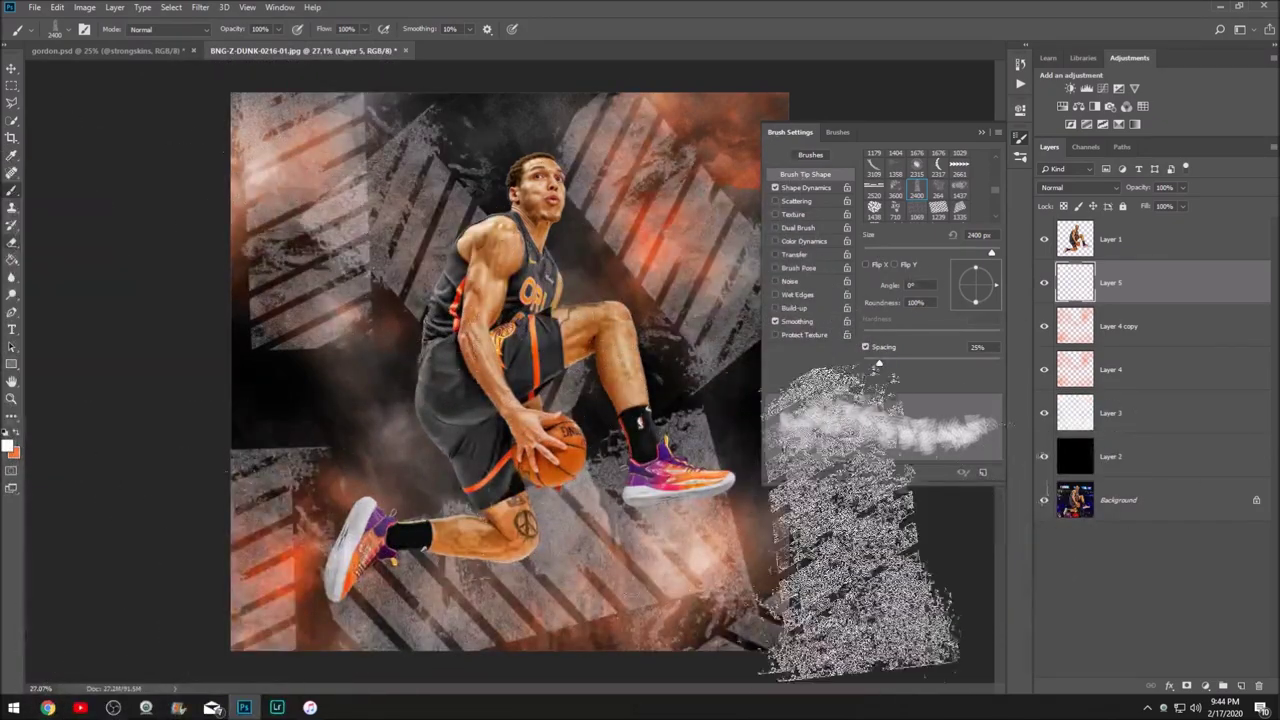
pyautogui.click(1258, 686)
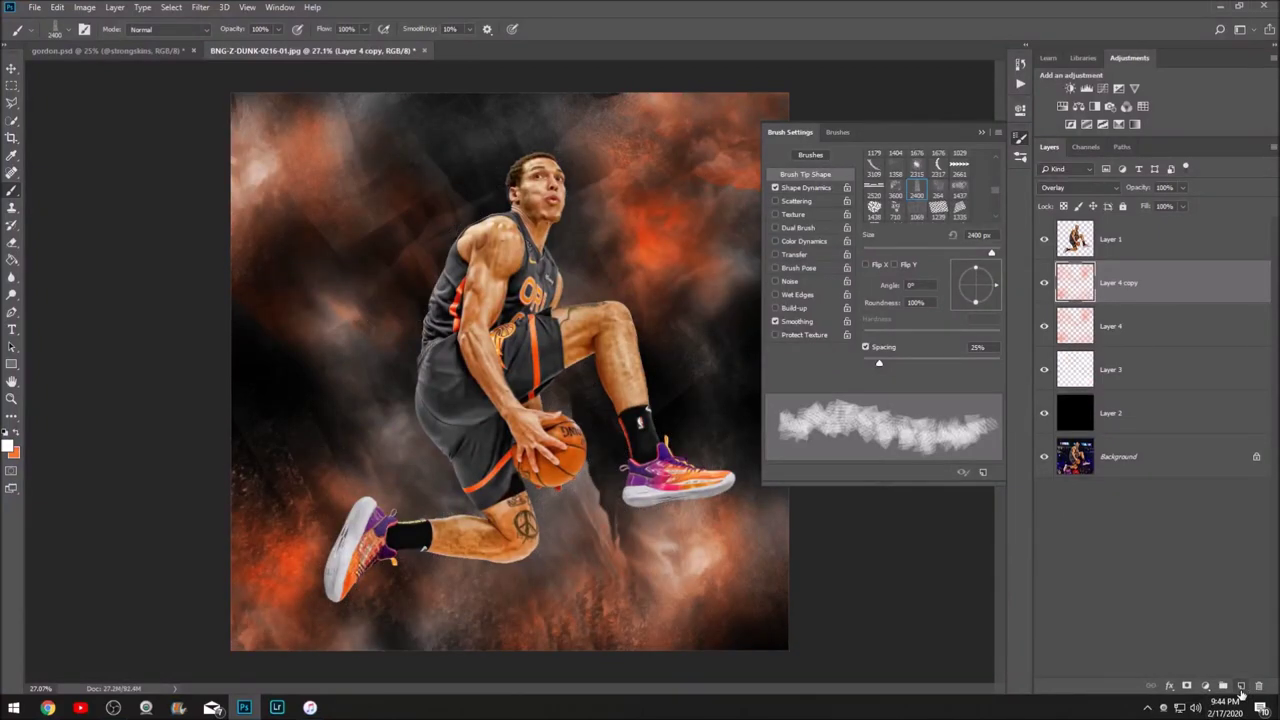
# Add a new layer, try a white streak across the canvas with the 3109 px brush tip, and undo it.
pyautogui.click(1241, 687)
pyautogui.click(939, 172)
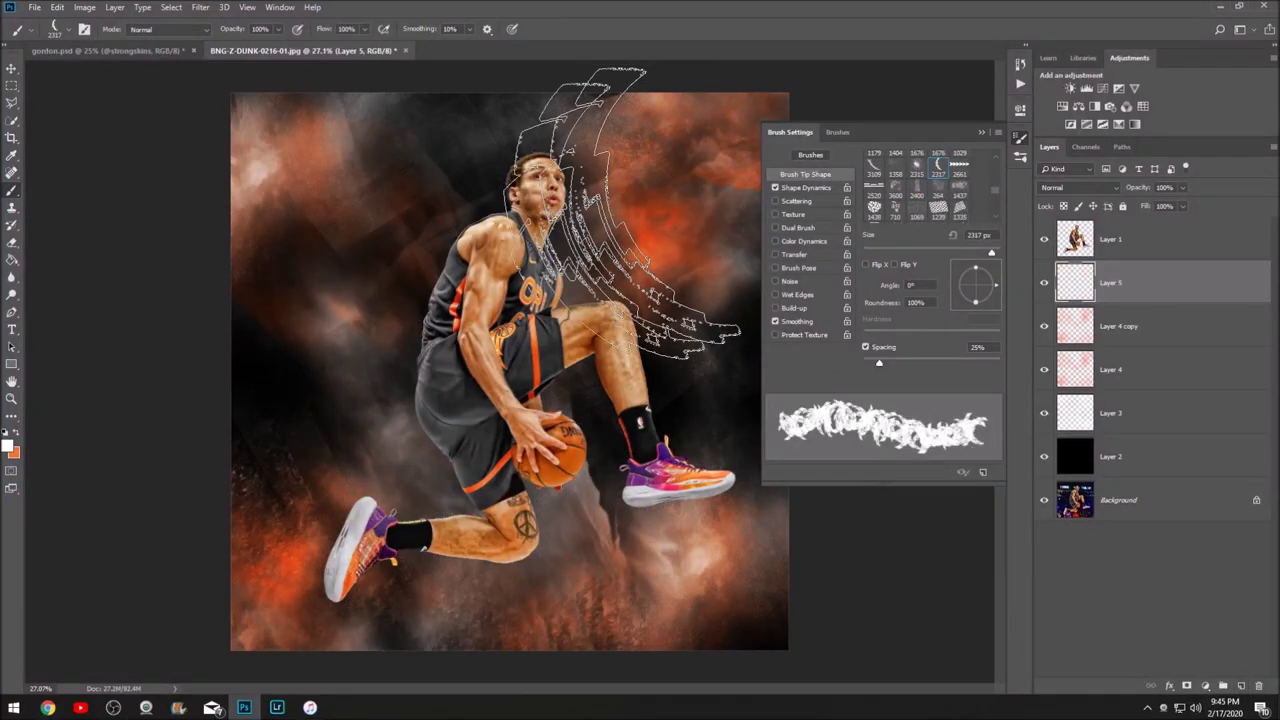
pyautogui.click(893, 173)
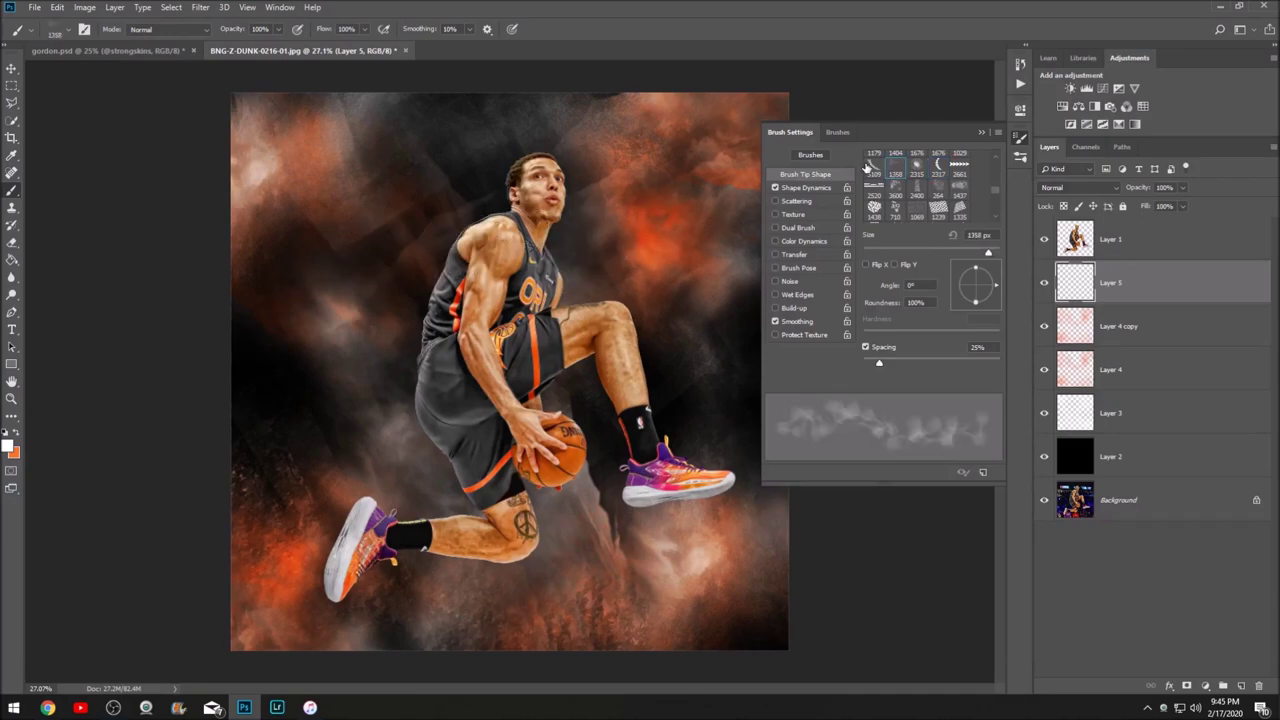
pyautogui.click(872, 168)
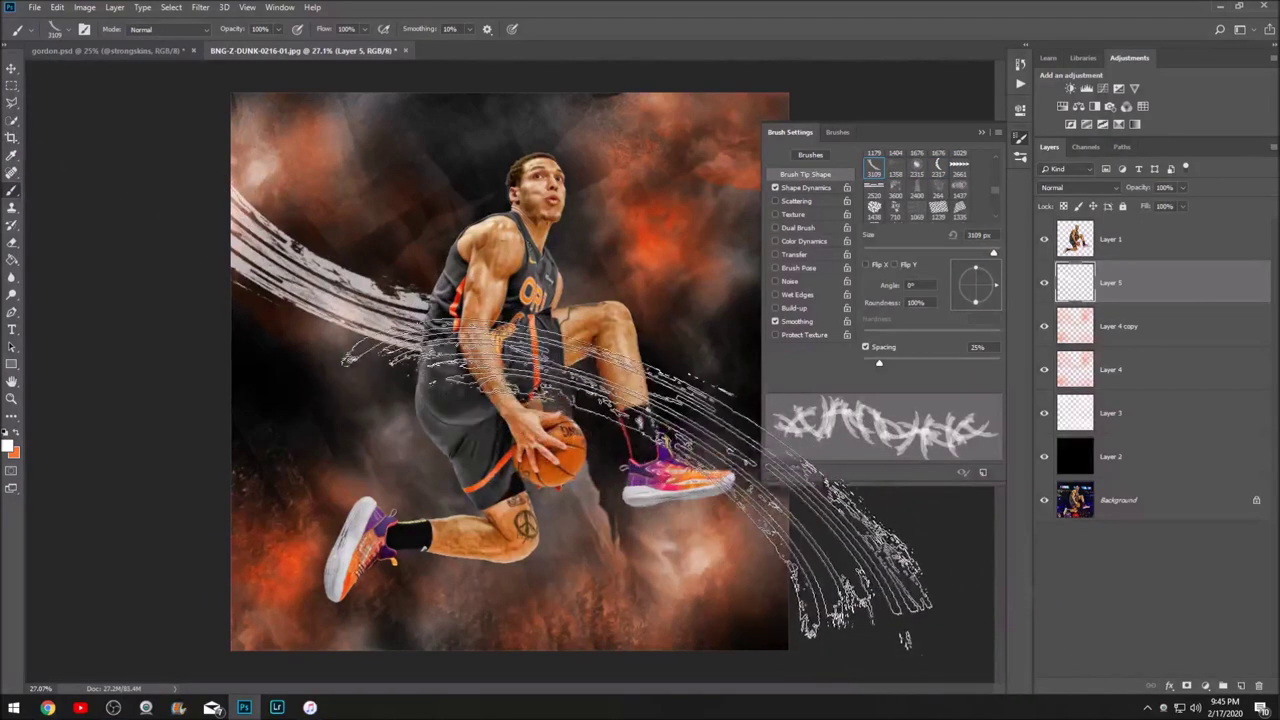
pyautogui.click(635, 500)
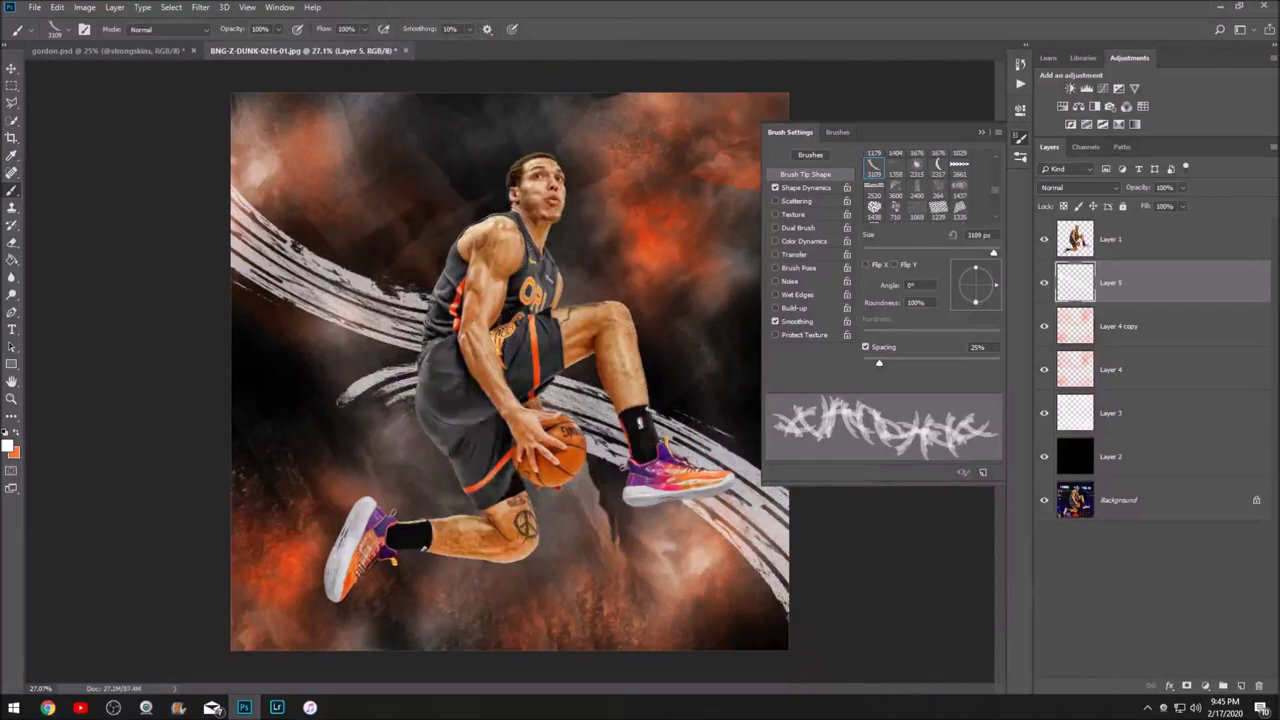
pyautogui.hotkey('ctrl', 'z')
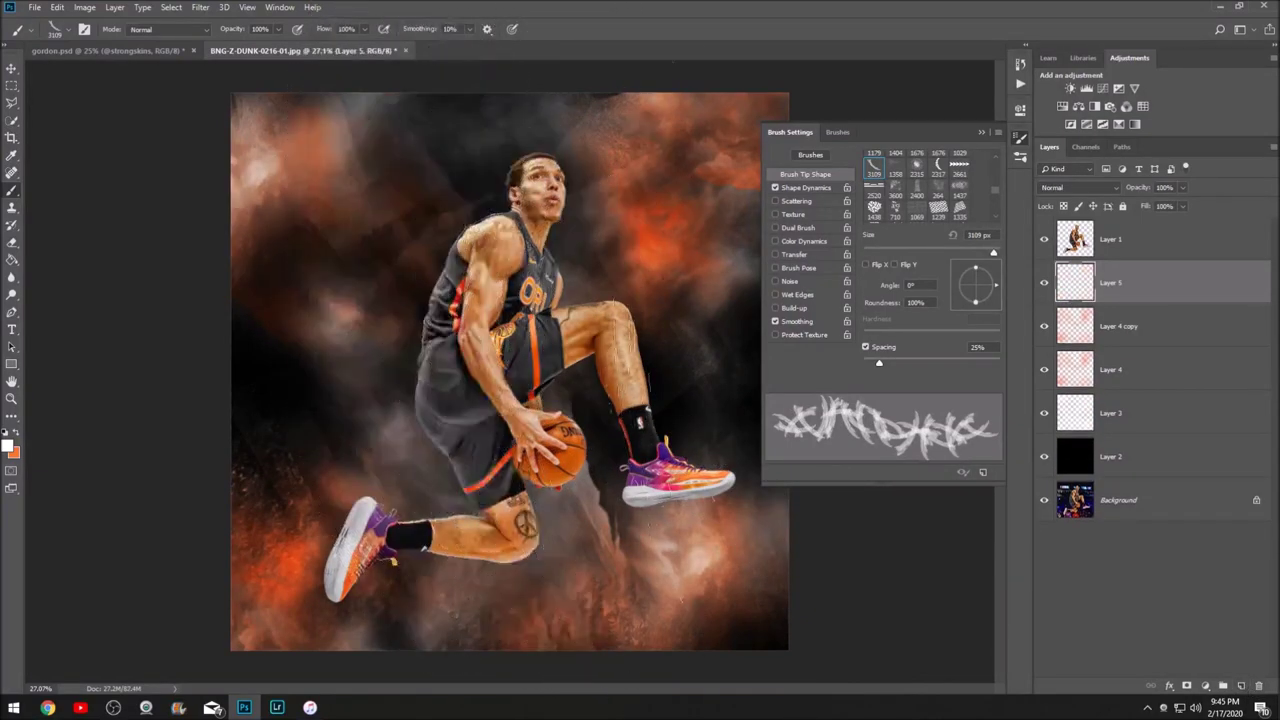
# Try a white radial burst behind the player with the 2315 px brush tip, and undo it.
pyautogui.click(916, 166)
pyautogui.click(512, 339)
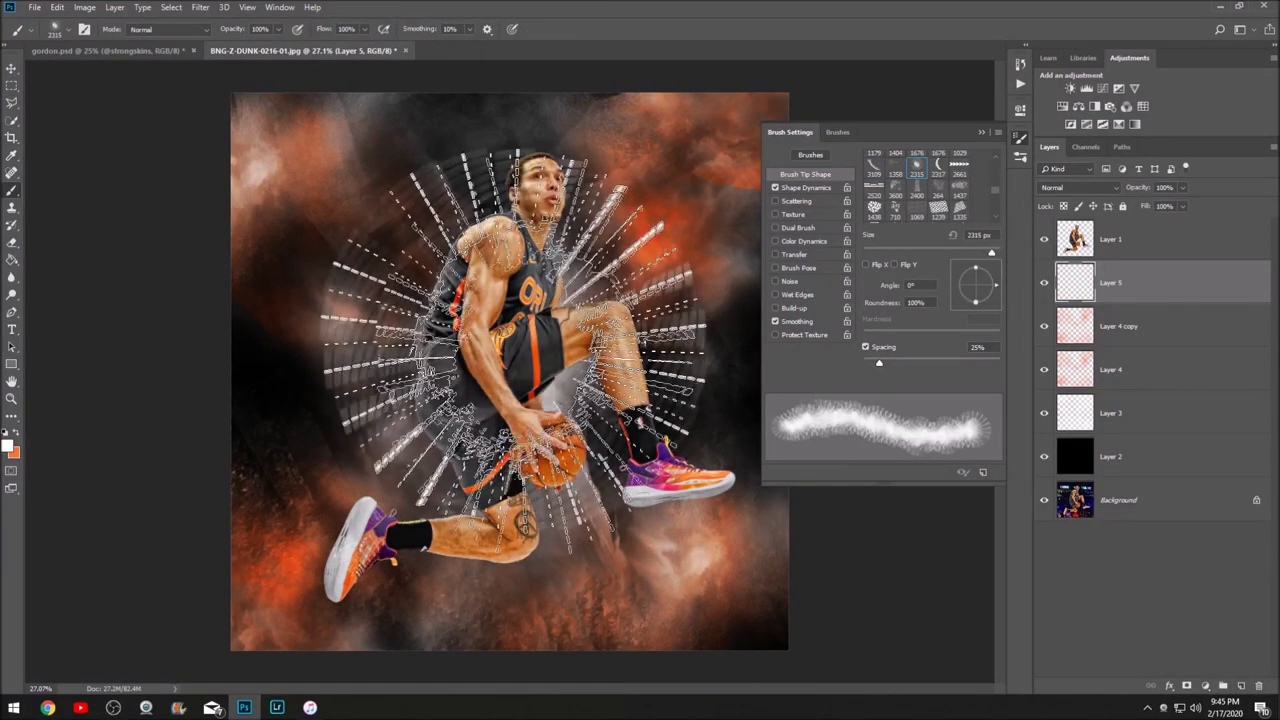
pyautogui.hotkey('ctrl', 'z')
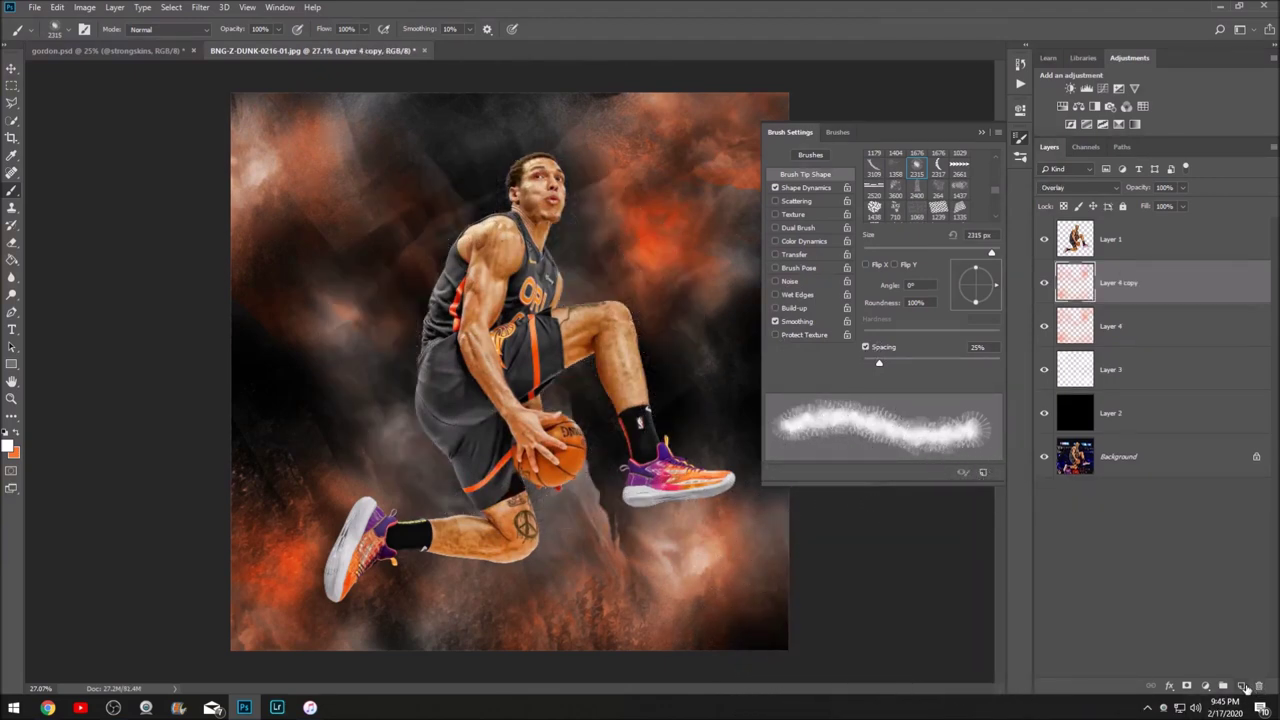
# Try filling the background with white triangle patterns using the 1179 px brush tip, and delete their layer.
pyautogui.scroll(1, 898, 178)
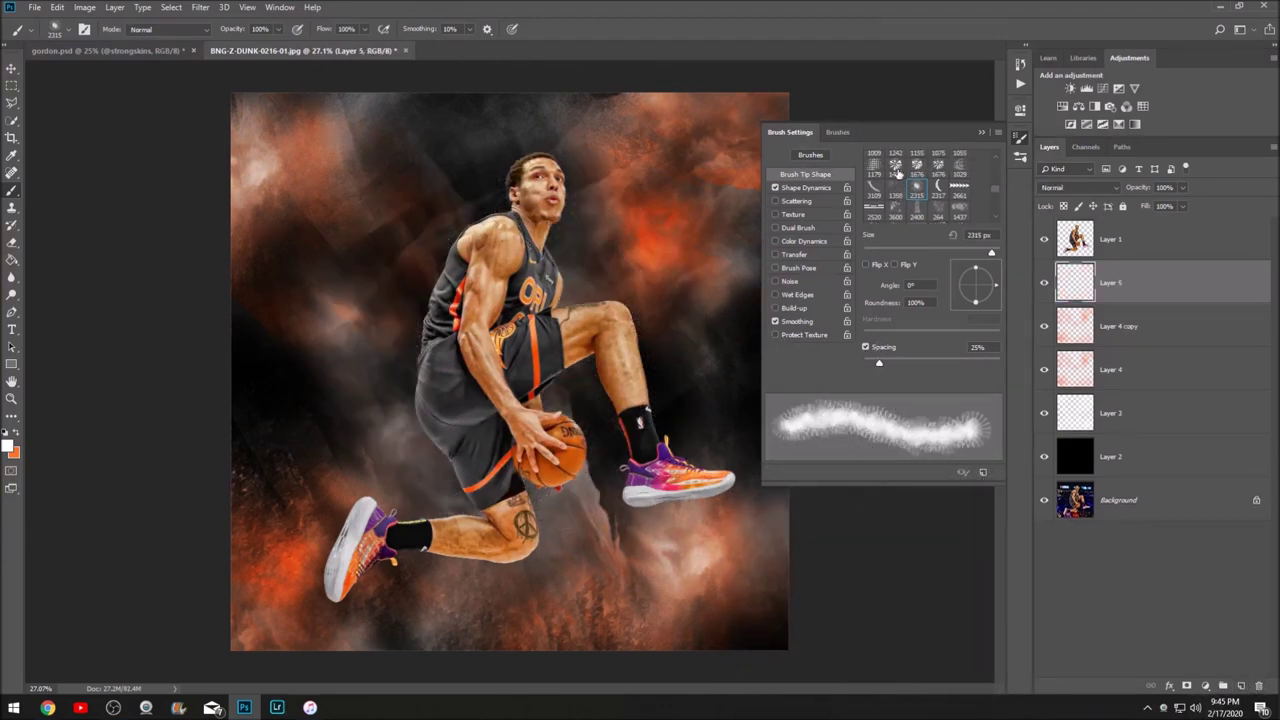
pyautogui.click(895, 167)
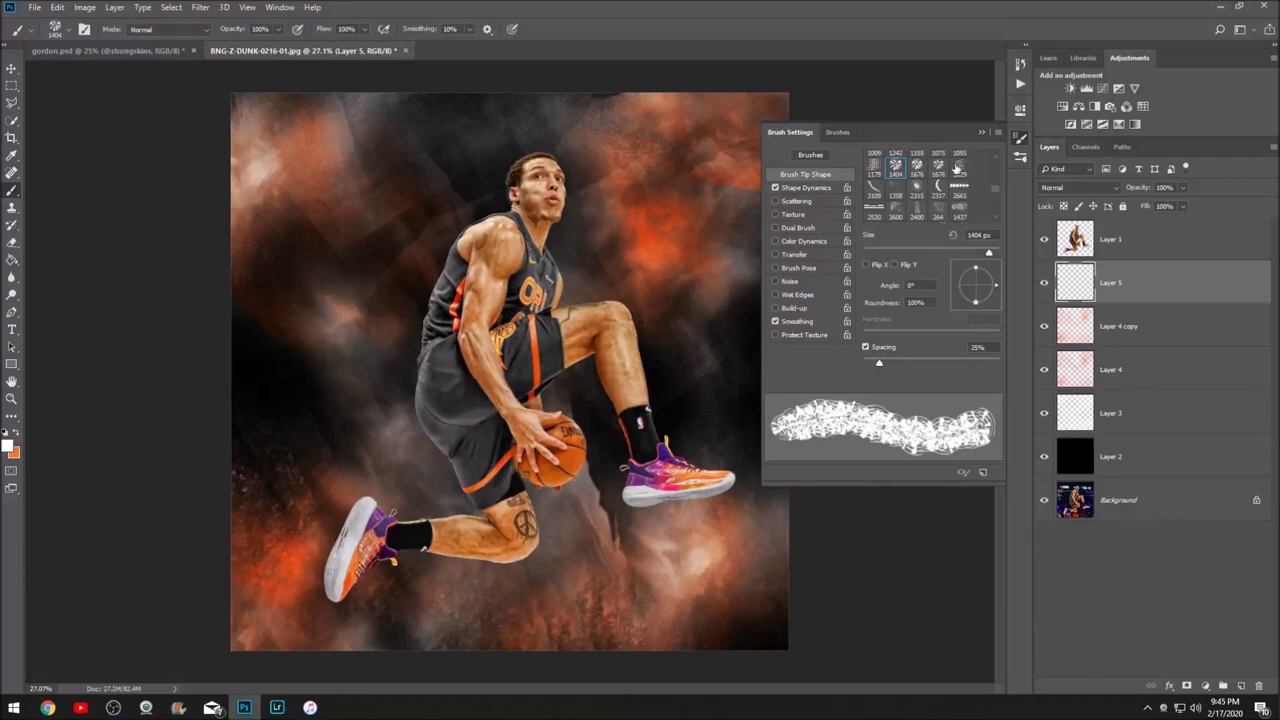
pyautogui.click(958, 166)
pyautogui.click(874, 167)
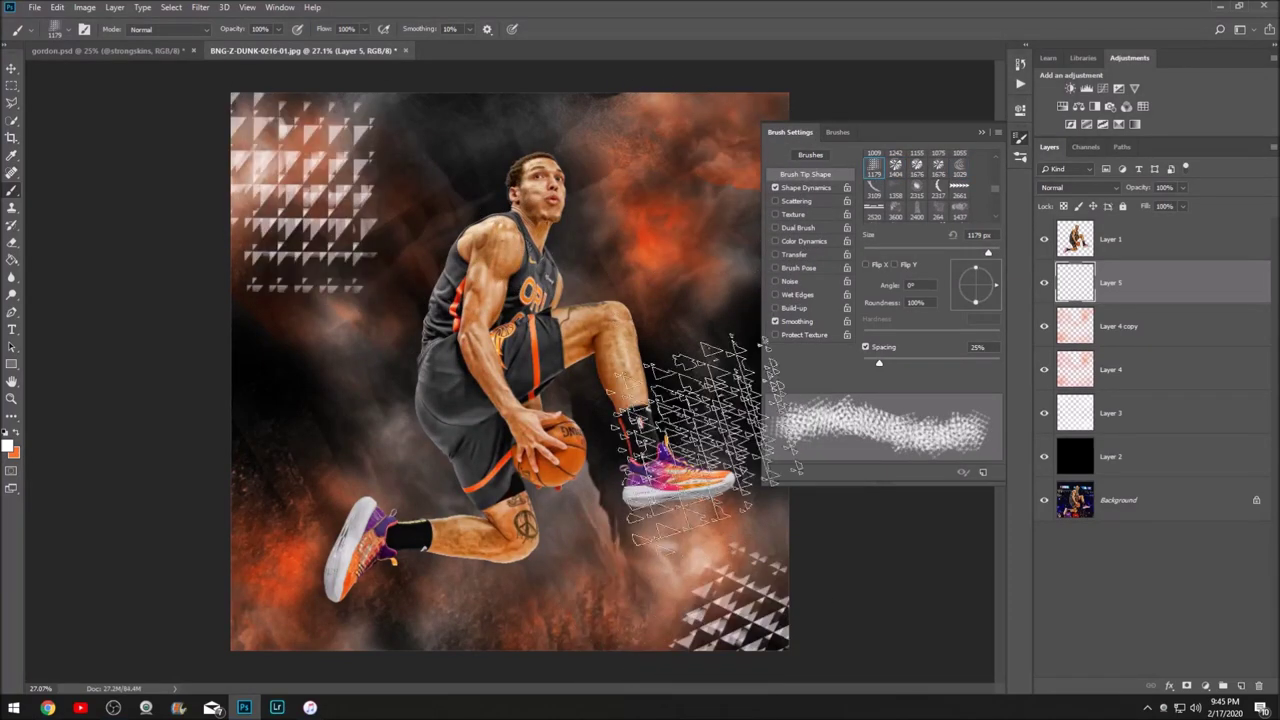
pyautogui.click(745, 610)
pyautogui.click(715, 150)
pyautogui.click(205, 585)
pyautogui.click(603, 335)
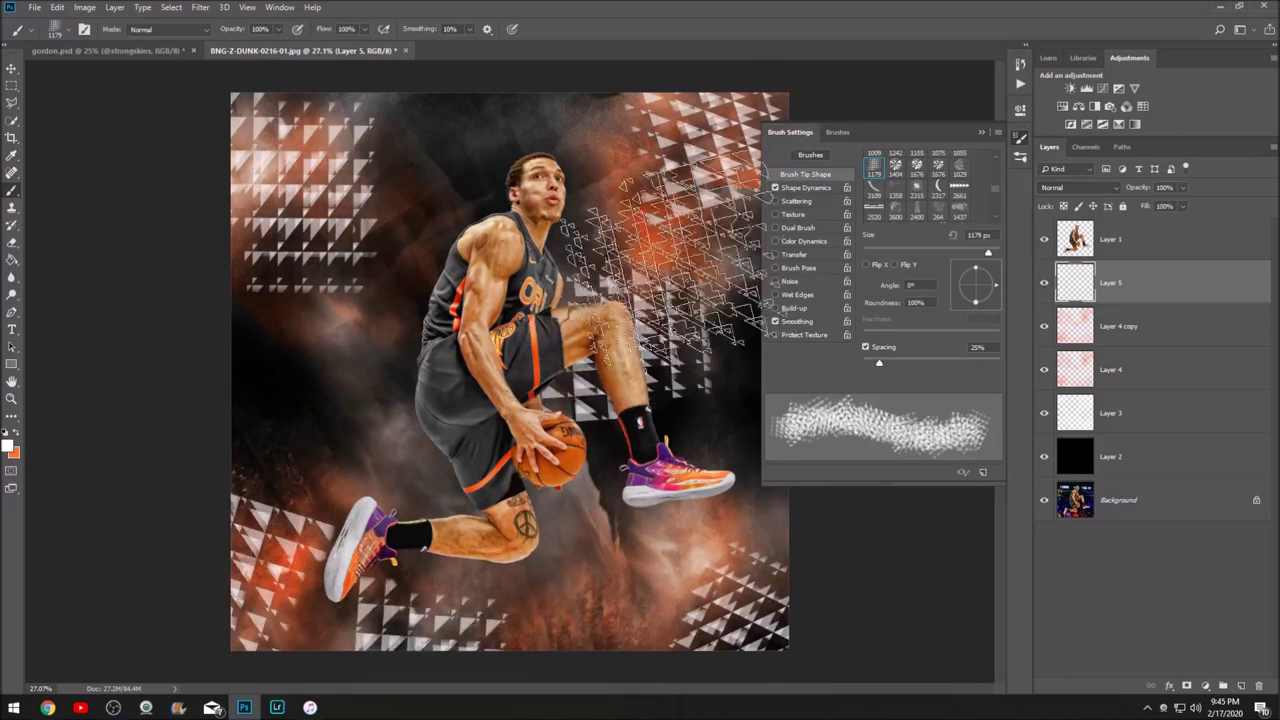
pyautogui.click(533, 166)
pyautogui.click(335, 410)
pyautogui.click(587, 480)
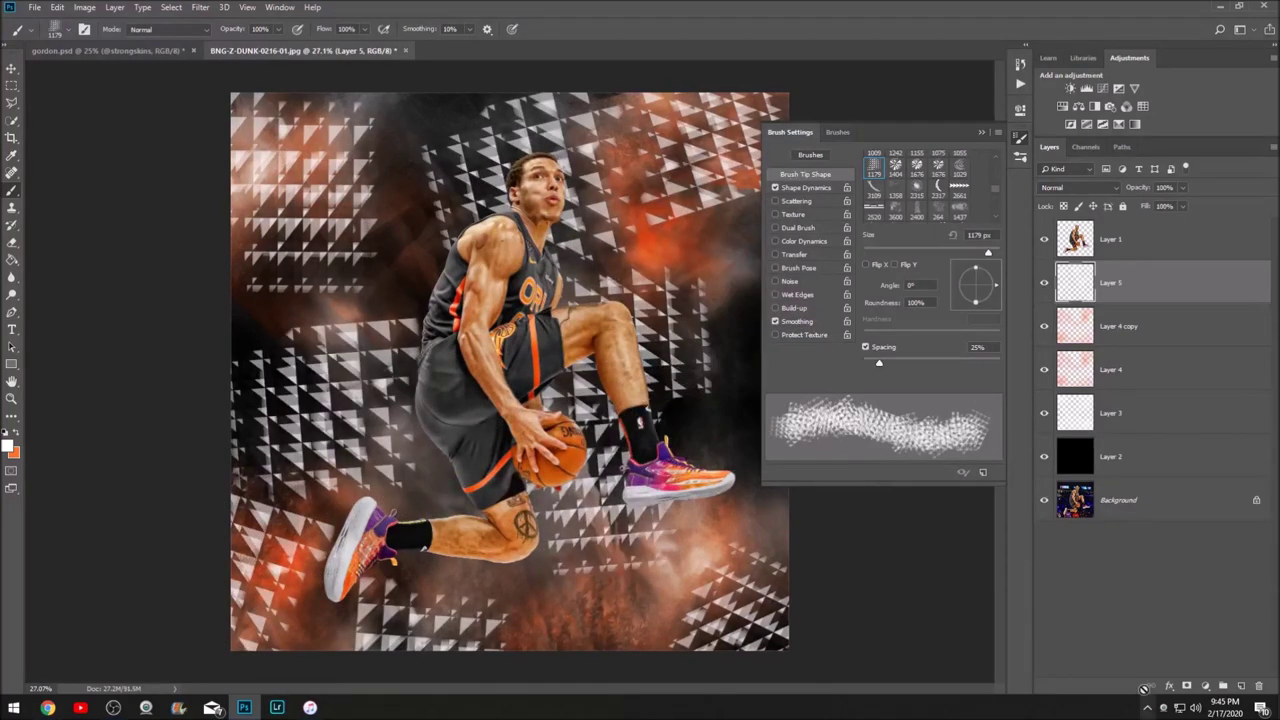
pyautogui.click(1258, 686)
# Add a new layer and paint a white glow behind the player's torso and legs with the 1075 px brush tip enlarged to 1700 px.
pyautogui.click(1241, 686)
pyautogui.scroll(2, 934, 186)
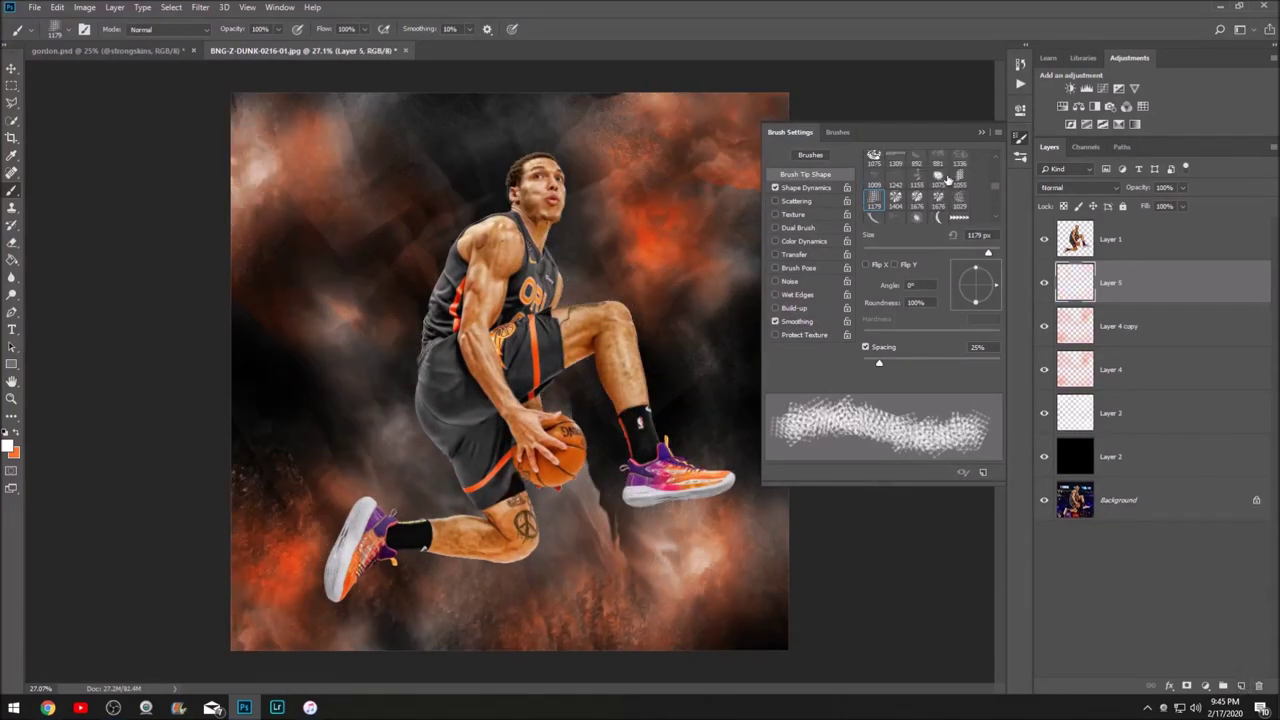
pyautogui.click(938, 188)
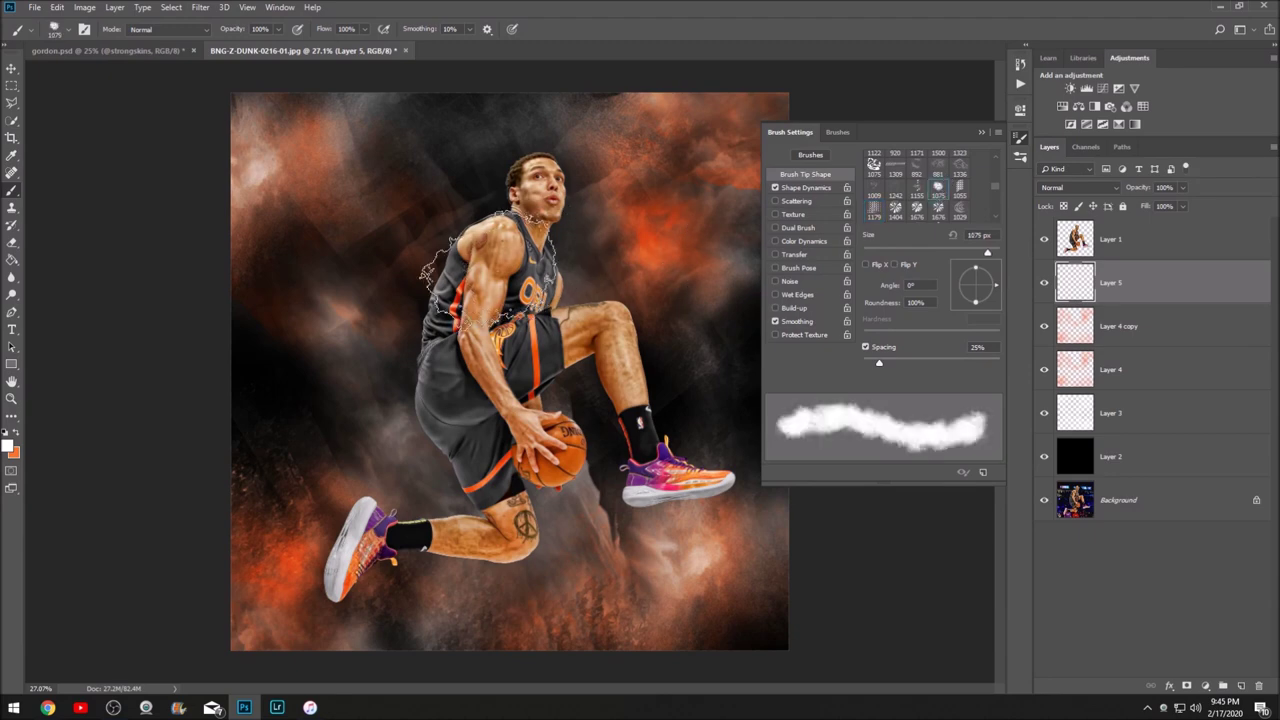
pyautogui.press(']')
pyautogui.press(']')
pyautogui.press(']')
pyautogui.press(']')
pyautogui.press(']')
pyautogui.press(']')
pyautogui.press(']')
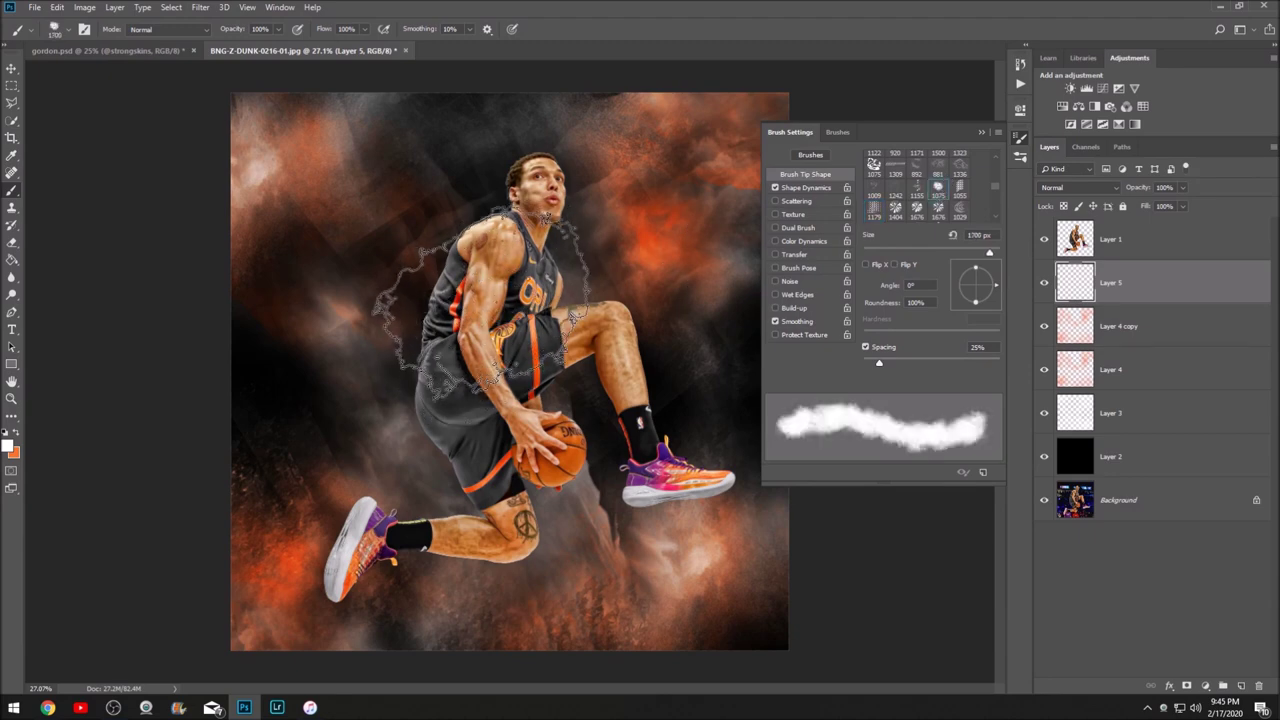
pyautogui.click(488, 285)
pyautogui.click(482, 436)
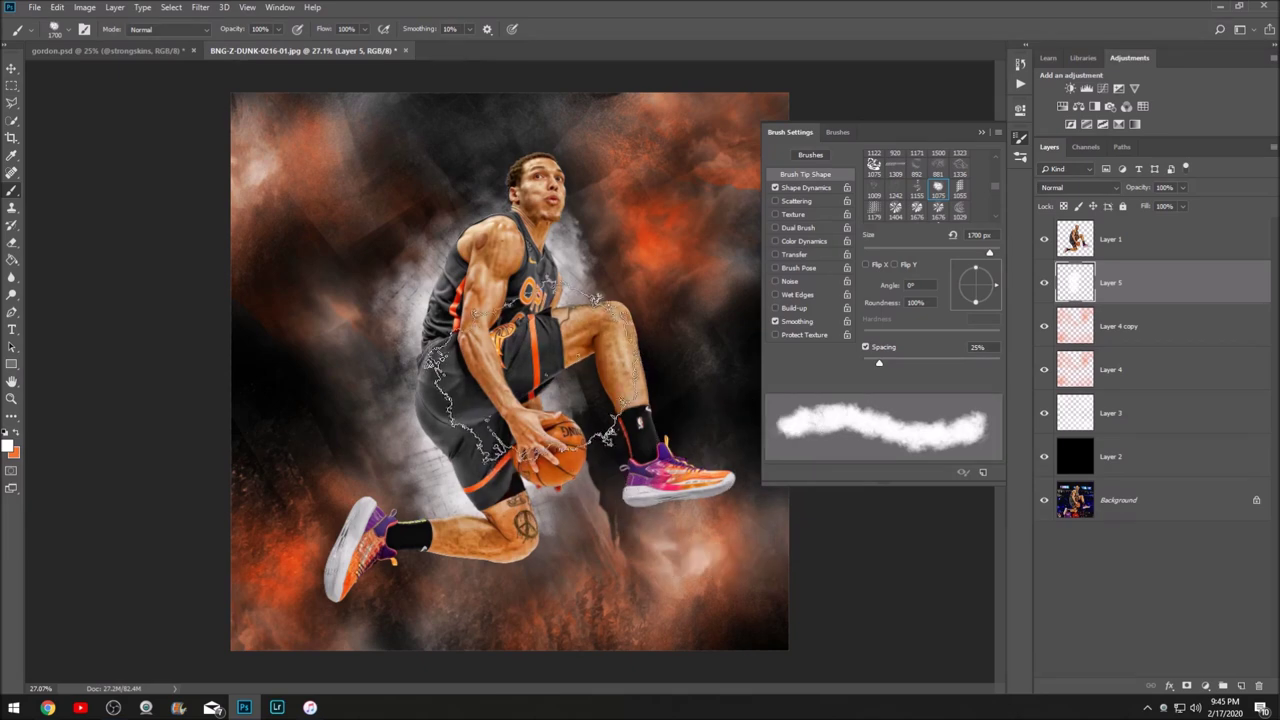
pyautogui.click(532, 362)
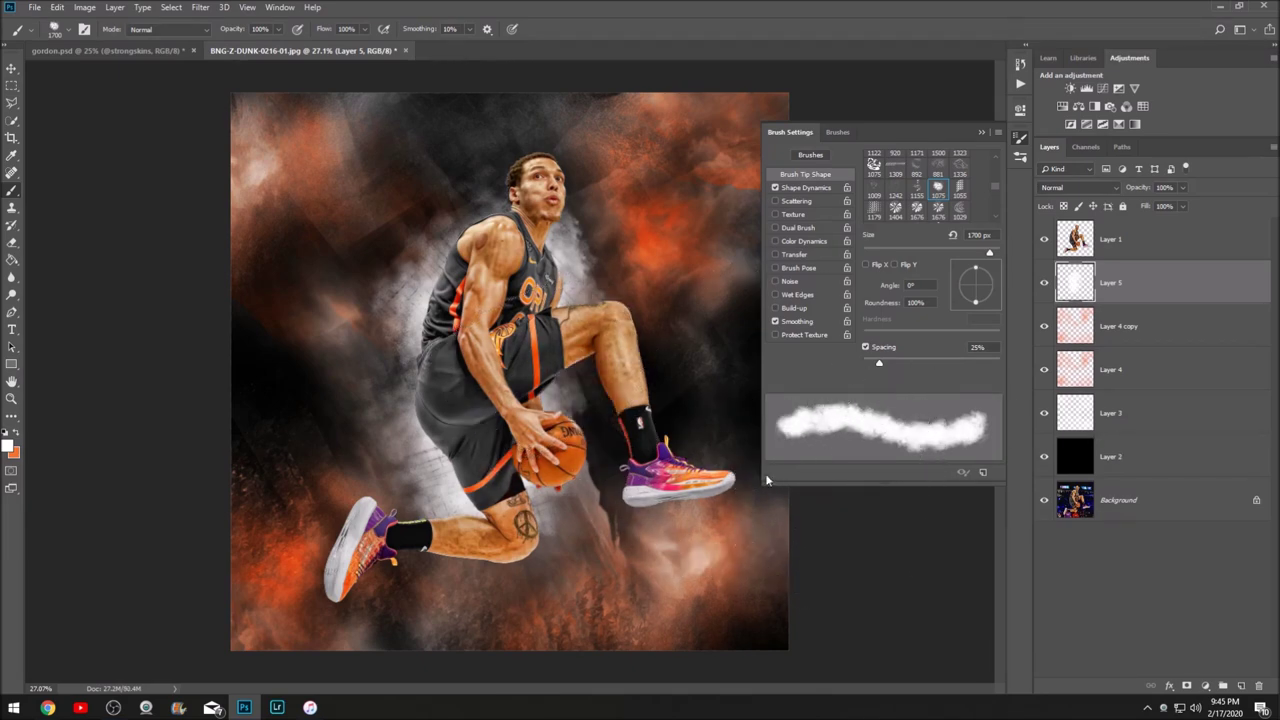
# Set the white glow layer's blend mode to Overlay and duplicate the layer twice.
pyautogui.click(1068, 188)
pyautogui.click(1080, 358)
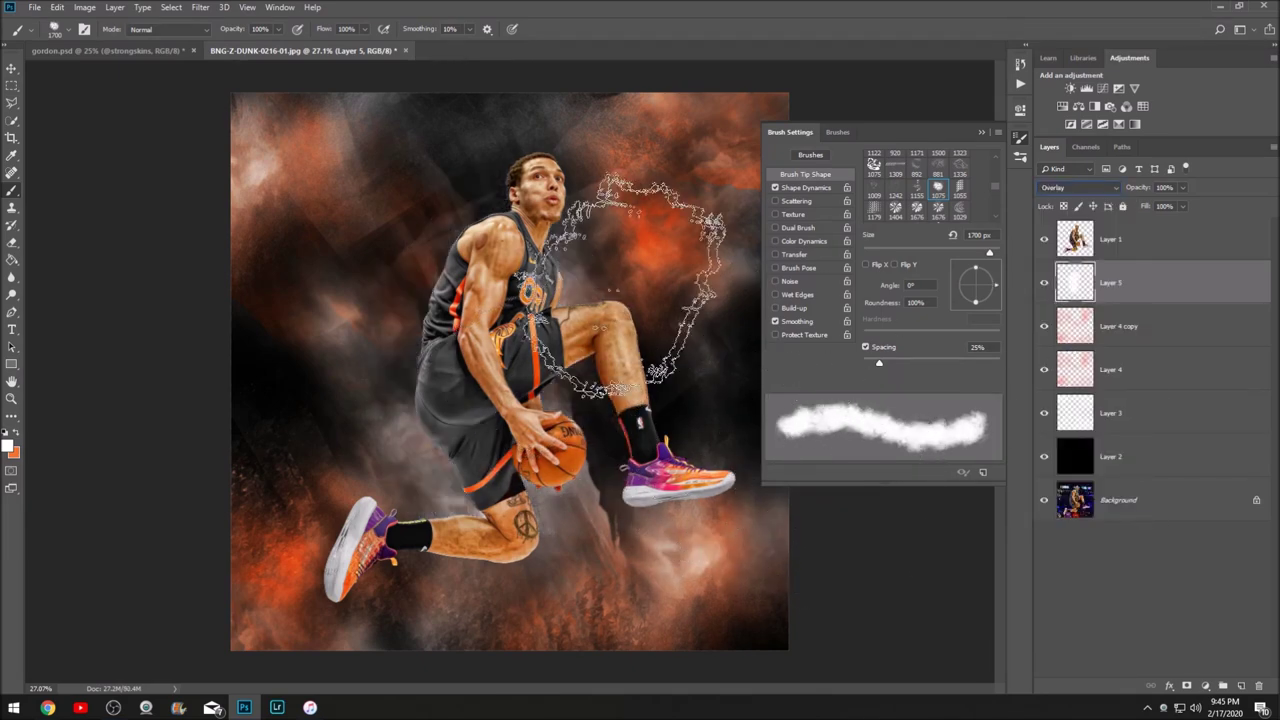
pyautogui.hotkey('ctrl', 'j')
pyautogui.hotkey('ctrl', 'j')
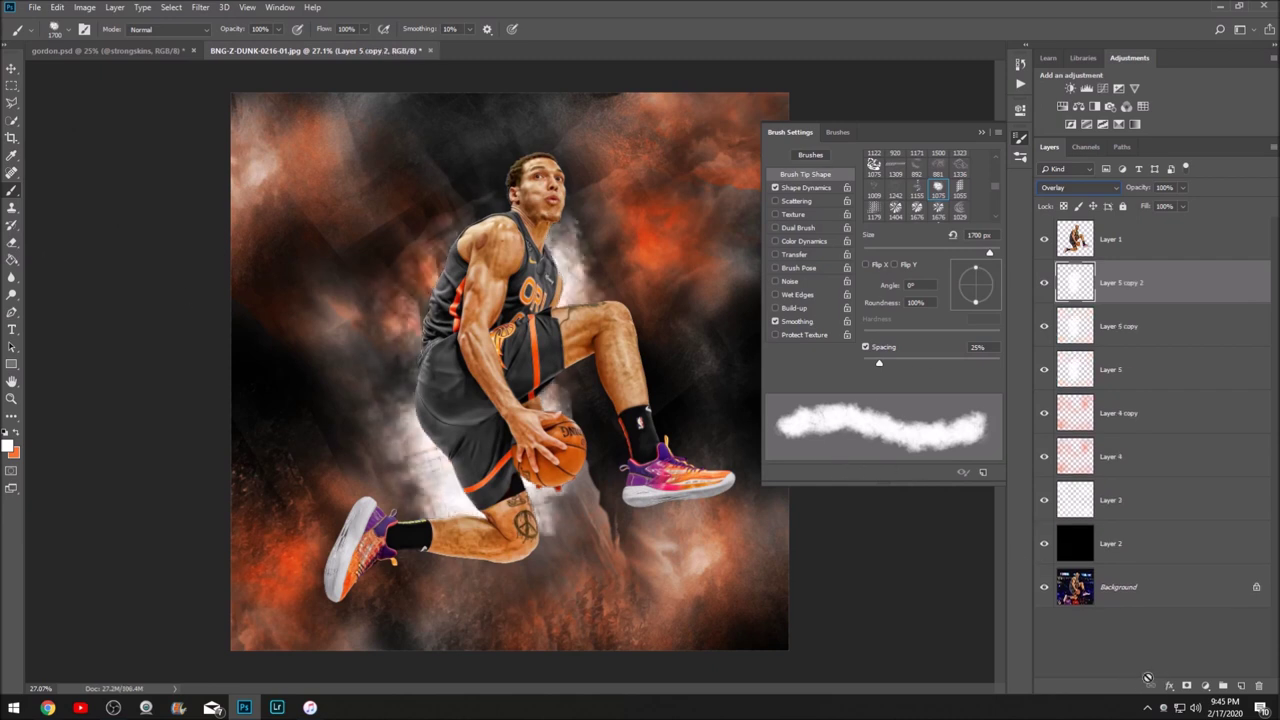
# Add a new layer and stamp white shard shapes around the player with the 1155 px brush tip enlarged to 1600 px.
pyautogui.click(1243, 686)
pyautogui.click(916, 192)
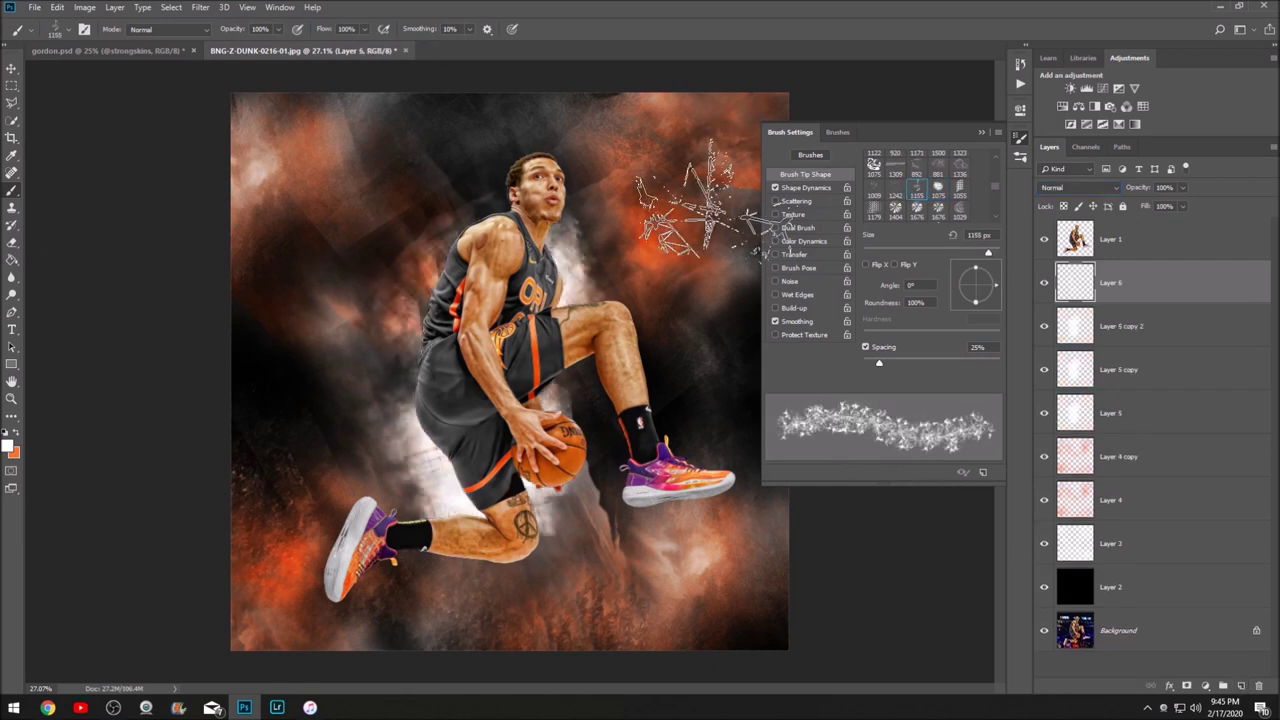
pyautogui.press(']')
pyautogui.press(']')
pyautogui.click(318, 158)
pyautogui.click(287, 380)
pyautogui.click(372, 625)
pyautogui.click(705, 612)
pyautogui.click(595, 440)
pyautogui.click(678, 298)
pyautogui.click(645, 142)
pyautogui.click(470, 165)
pyautogui.click(372, 362)
pyautogui.click(258, 535)
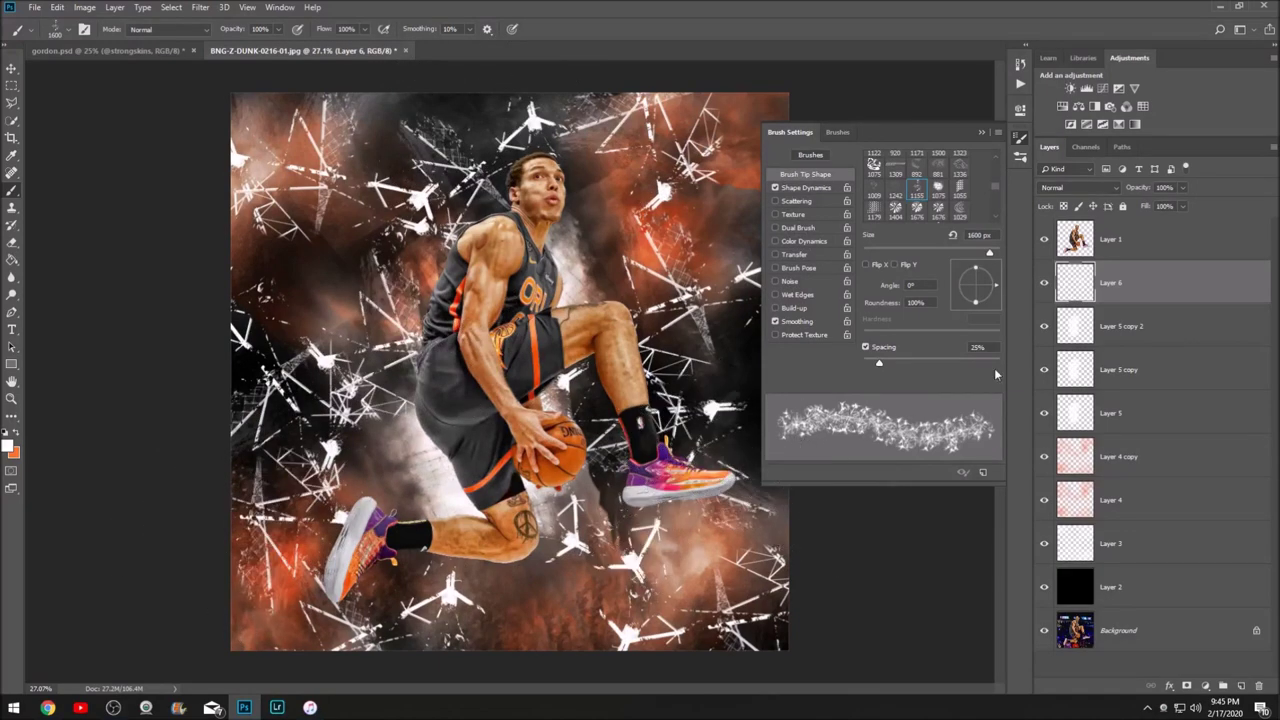
# Set the shard layer's blend mode to Overlay and duplicate the layer once.
pyautogui.click(1078, 188)
pyautogui.click(1075, 352)
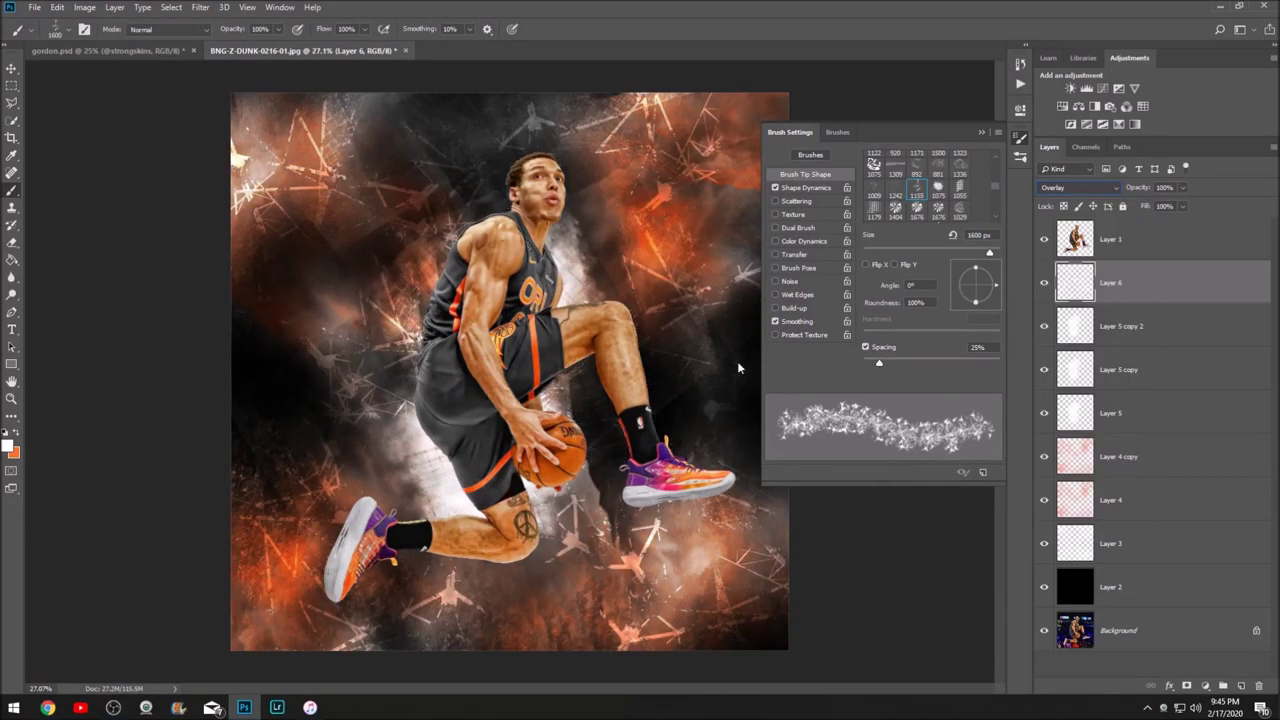
pyautogui.hotkey('ctrl', 'j')
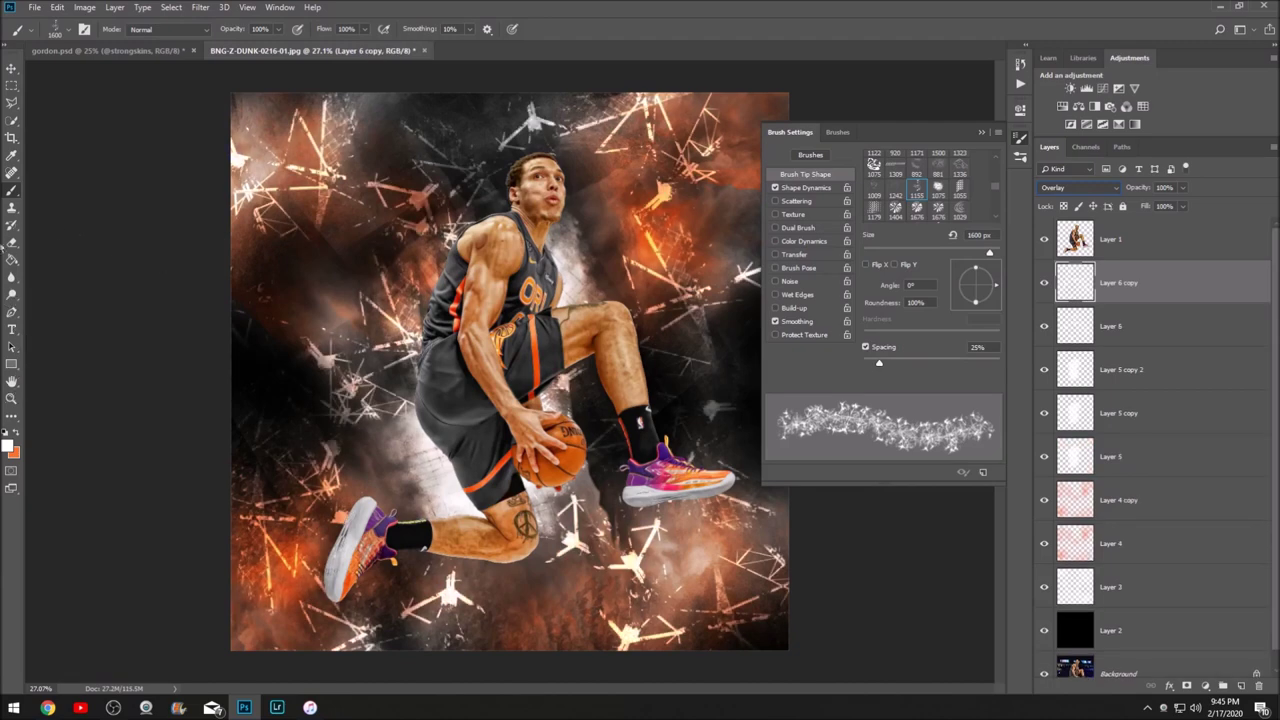
pyautogui.click(12, 70)
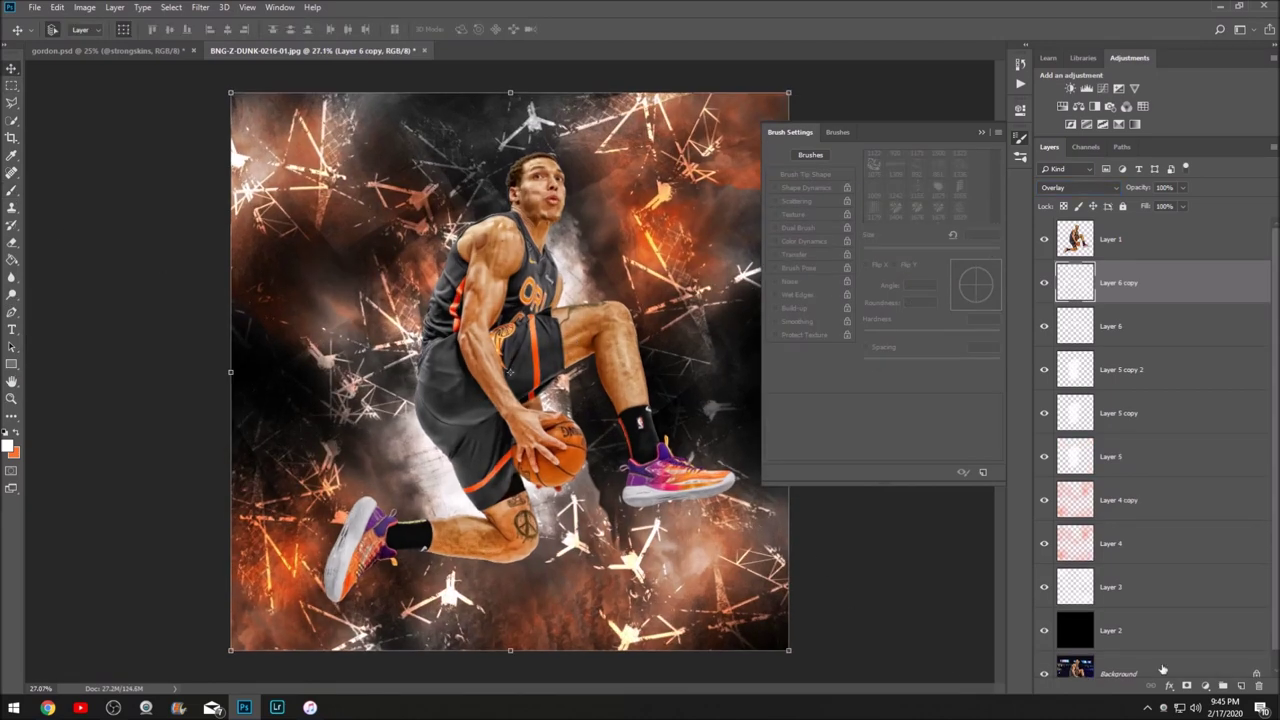
# Add a new layer and stamp white hexagon mesh patterns across the background around the player with the 1242 px brush tip.
pyautogui.click(1240, 687)
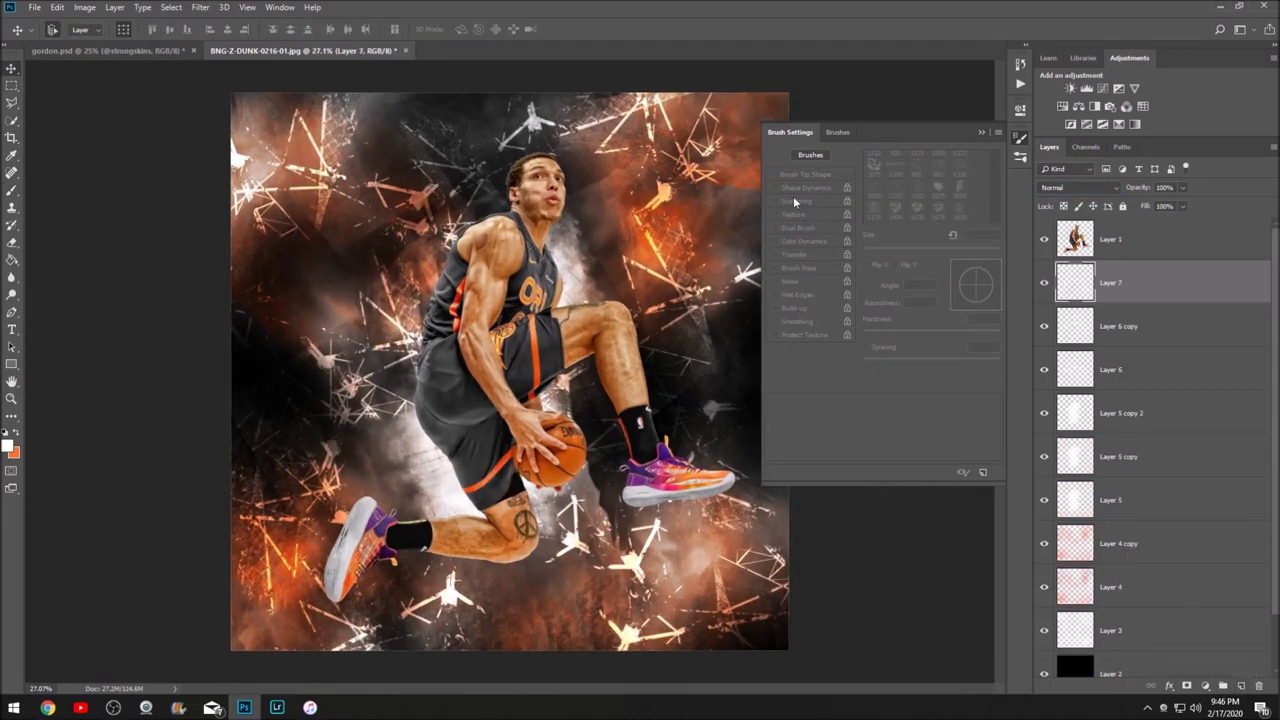
pyautogui.click(12, 190)
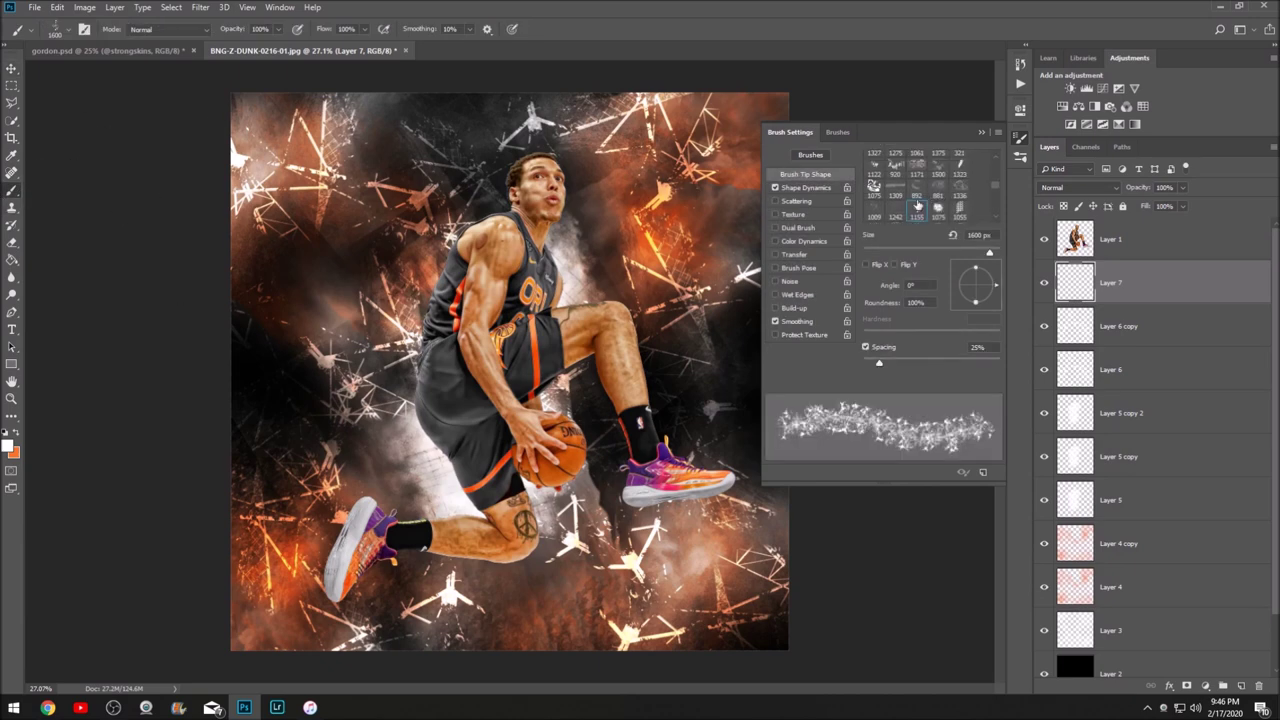
pyautogui.click(895, 211)
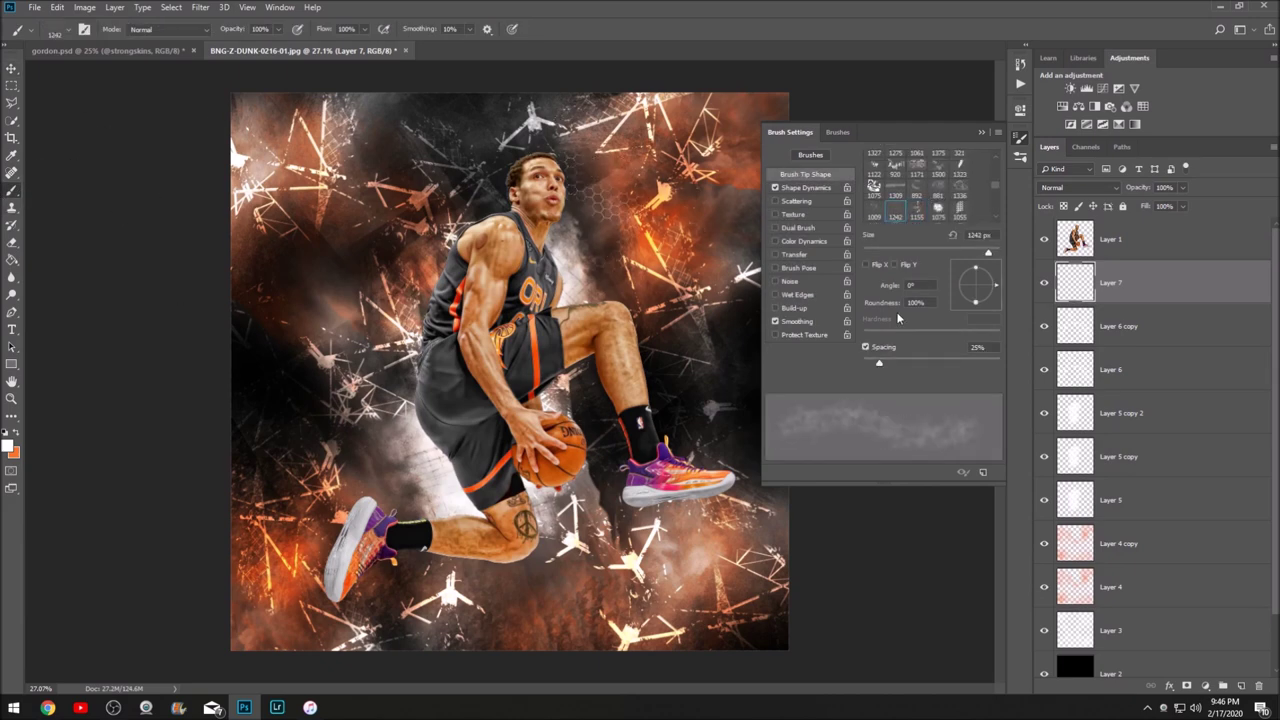
pyautogui.click(345, 155)
pyautogui.click(262, 398)
pyautogui.click(485, 625)
pyautogui.click(757, 625)
pyautogui.click(275, 245)
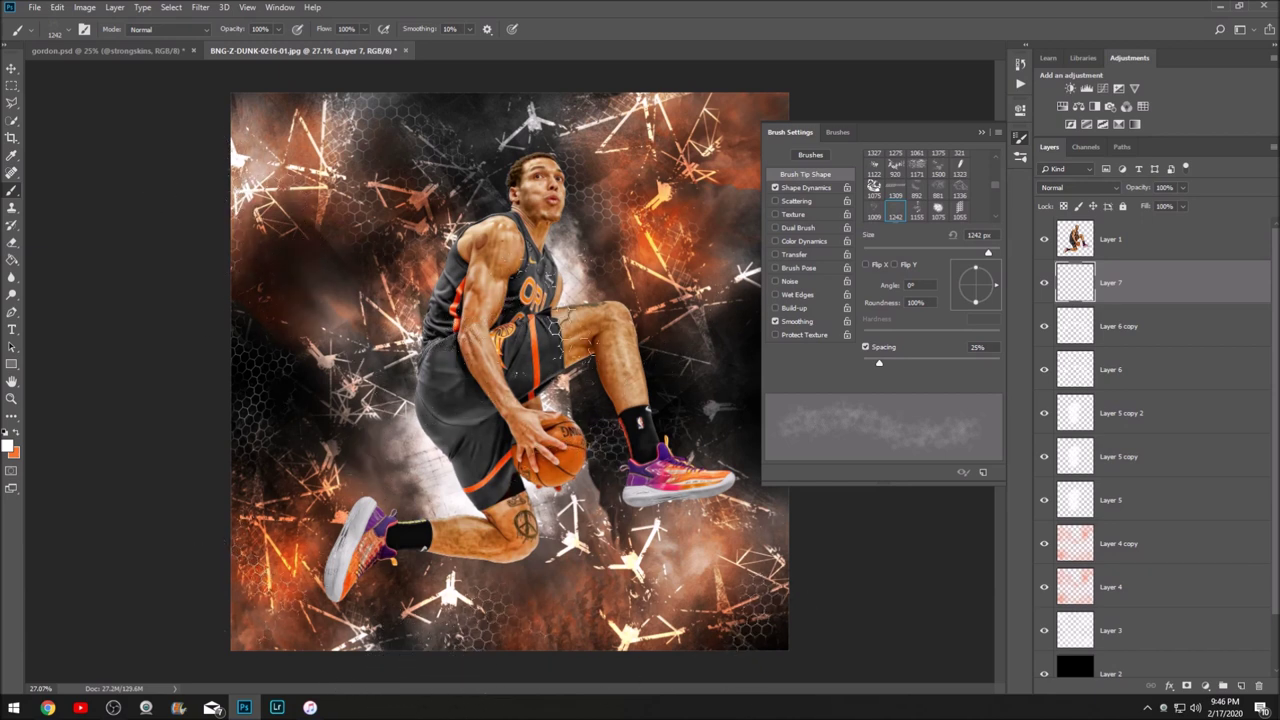
# Set the hexagon mesh layer's blend mode to Overlay and duplicate the layer once.
pyautogui.click(1062, 187)
pyautogui.click(1062, 358)
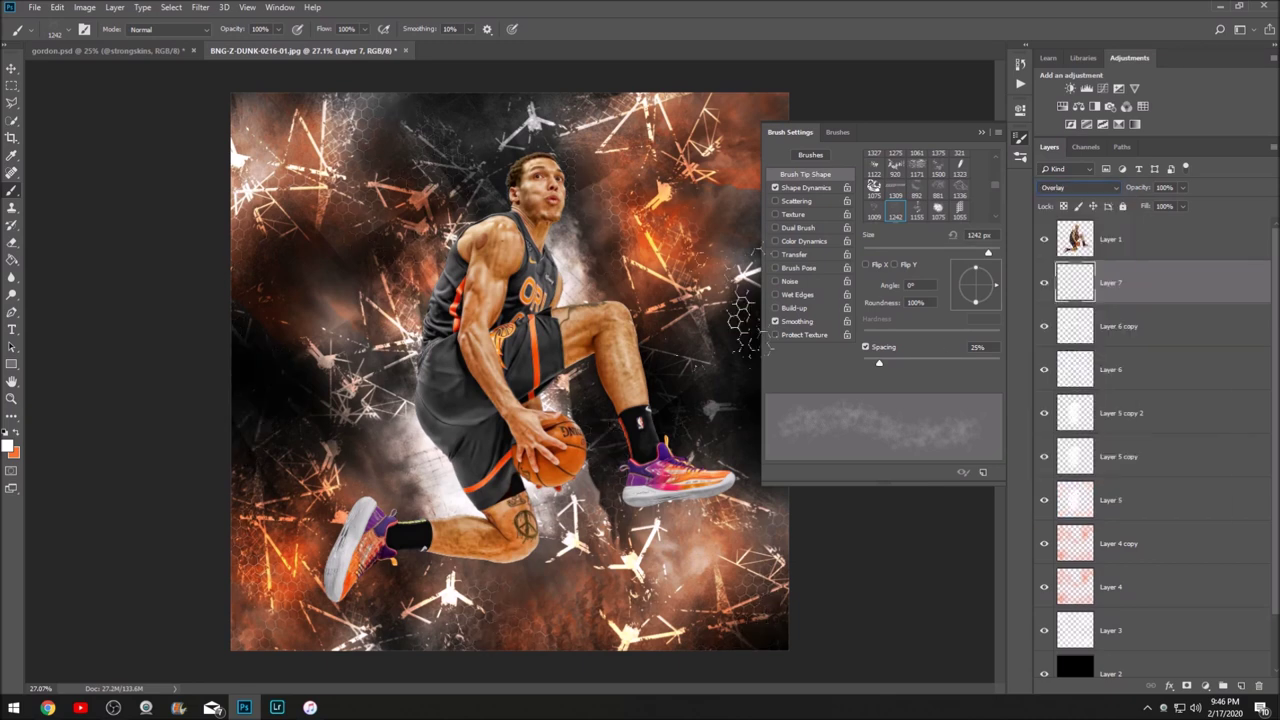
pyautogui.hotkey('ctrl', 'j')
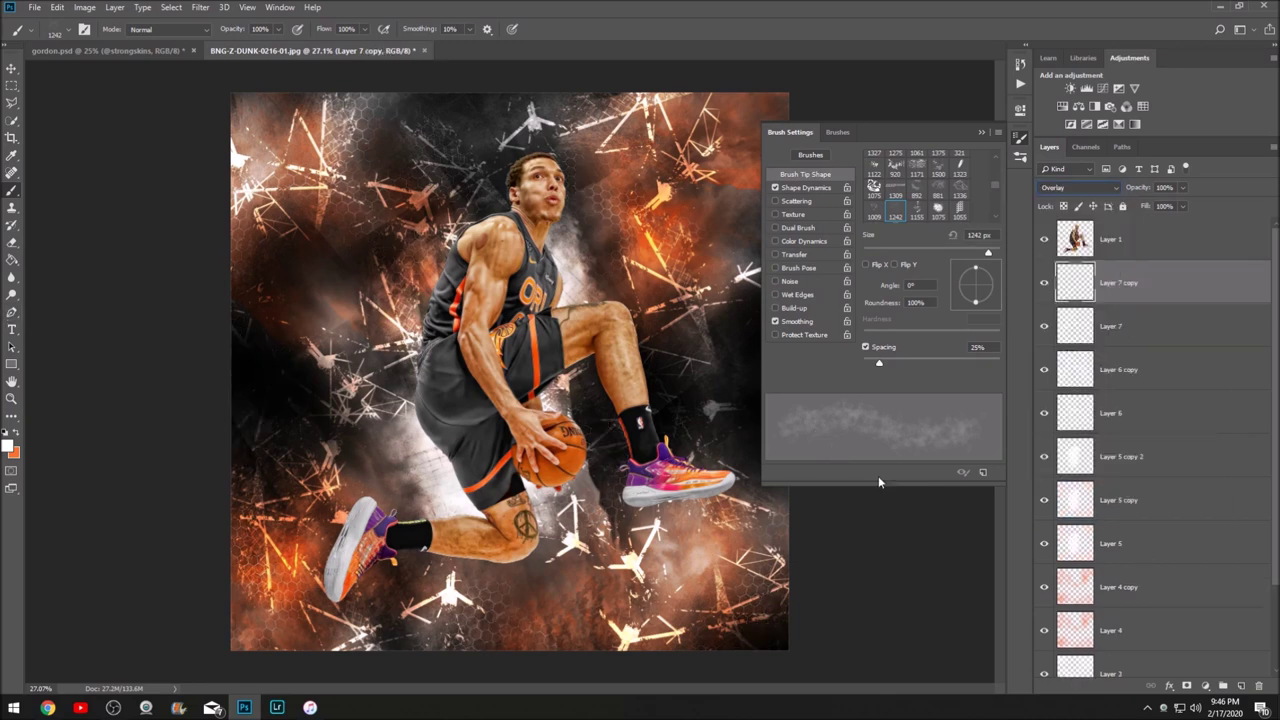
# Try a stamp with the 1323 px brush tip on a new layer beside the player's head and delete that layer.
pyautogui.click(1242, 688)
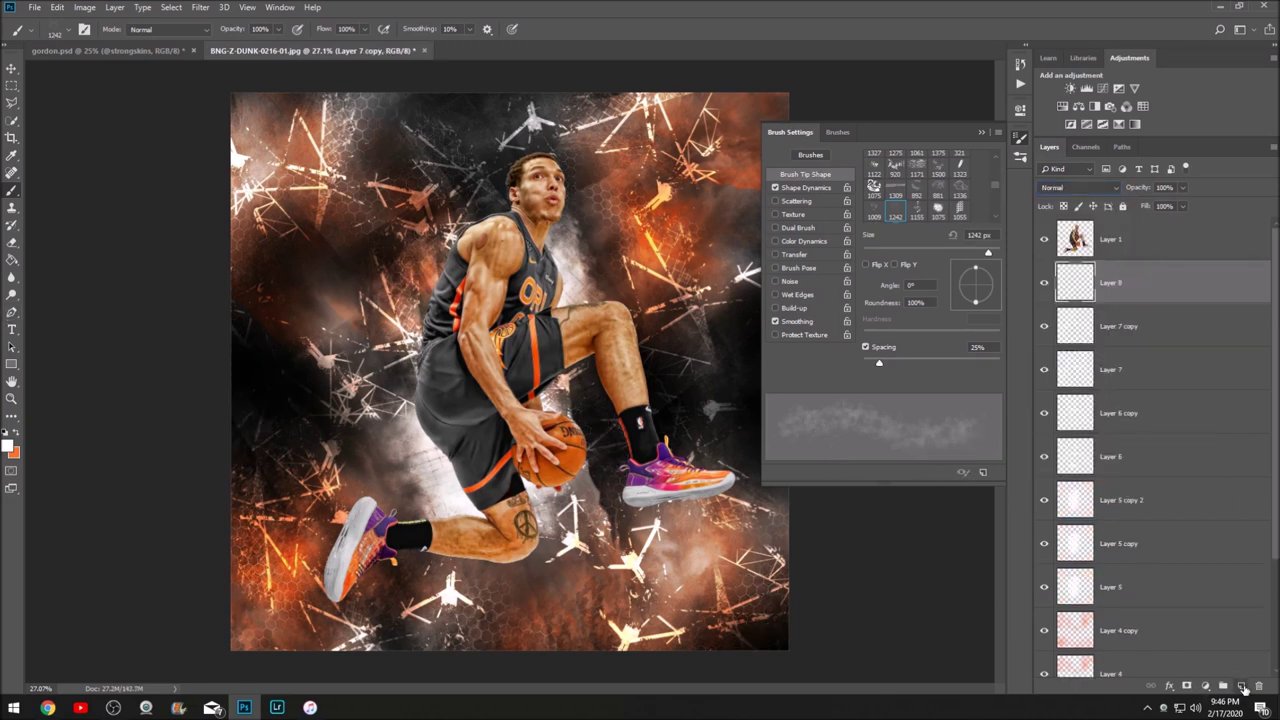
pyautogui.click(959, 170)
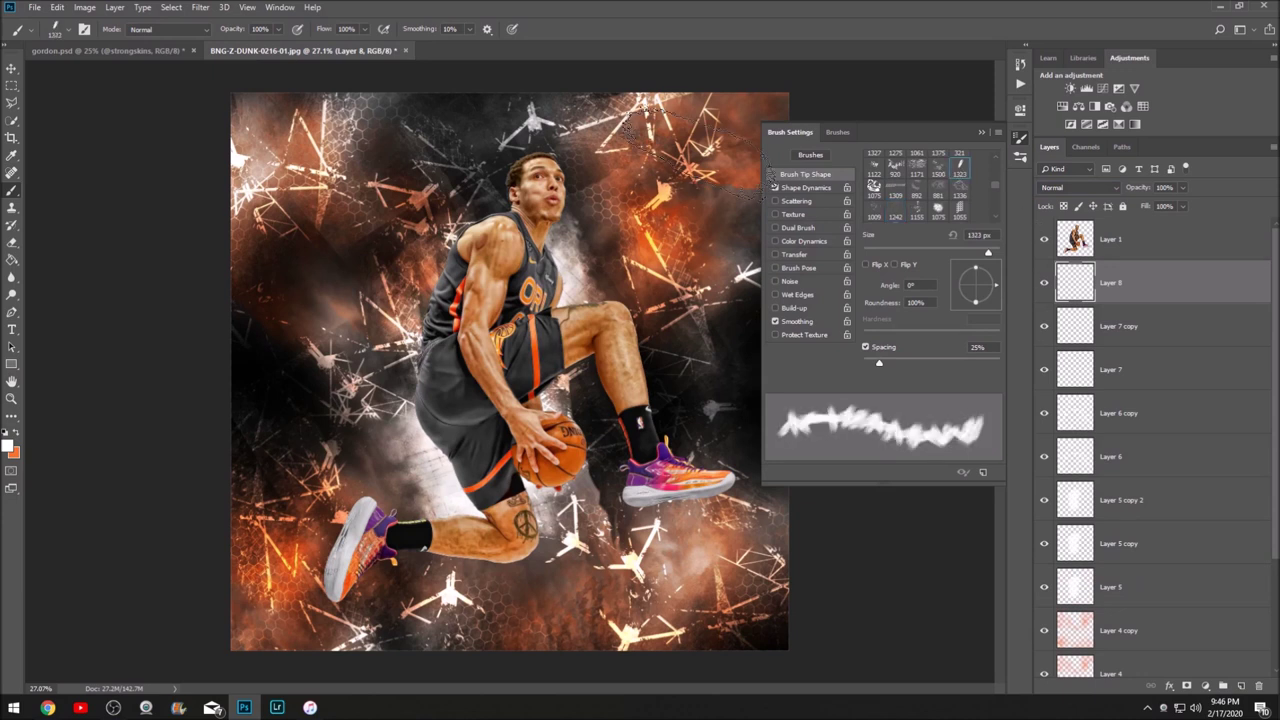
pyautogui.click(662, 220)
pyautogui.click(1257, 687)
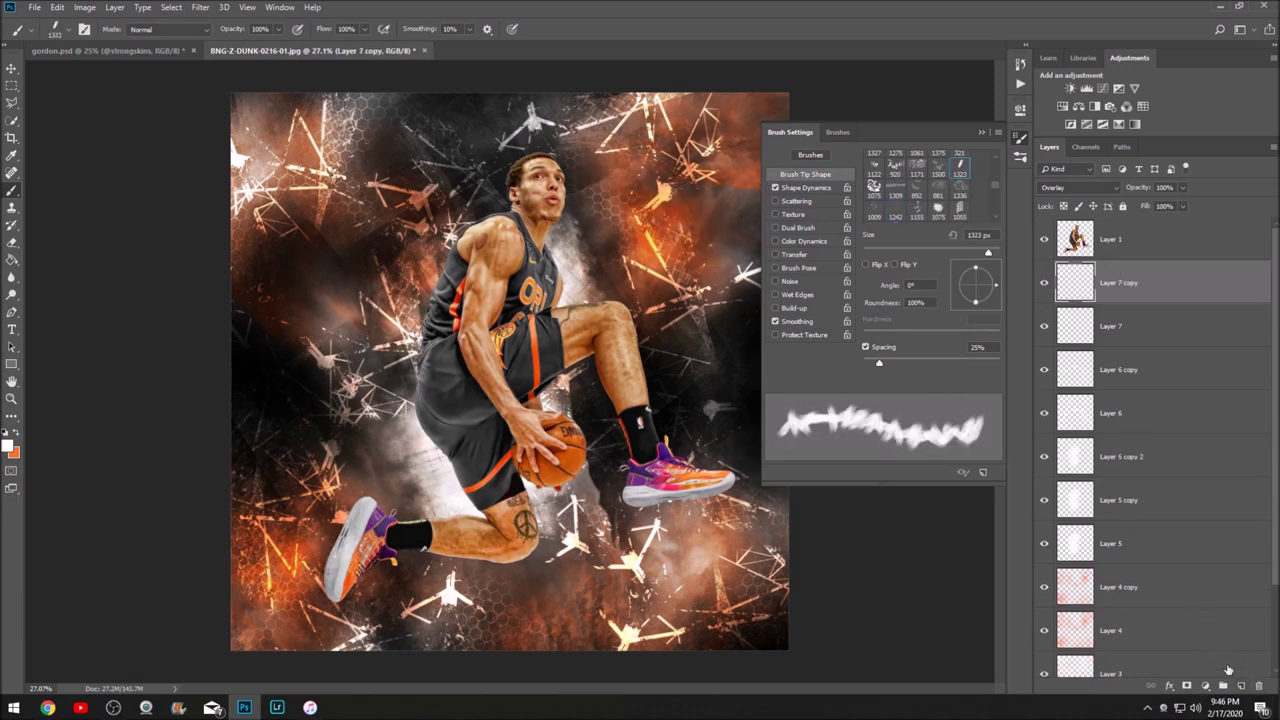
# Add a new layer and preview the 1500, 1375, 1021 and 1157 px brush tips, checking gordon.psd for reference.
pyautogui.click(1242, 688)
pyautogui.click(938, 170)
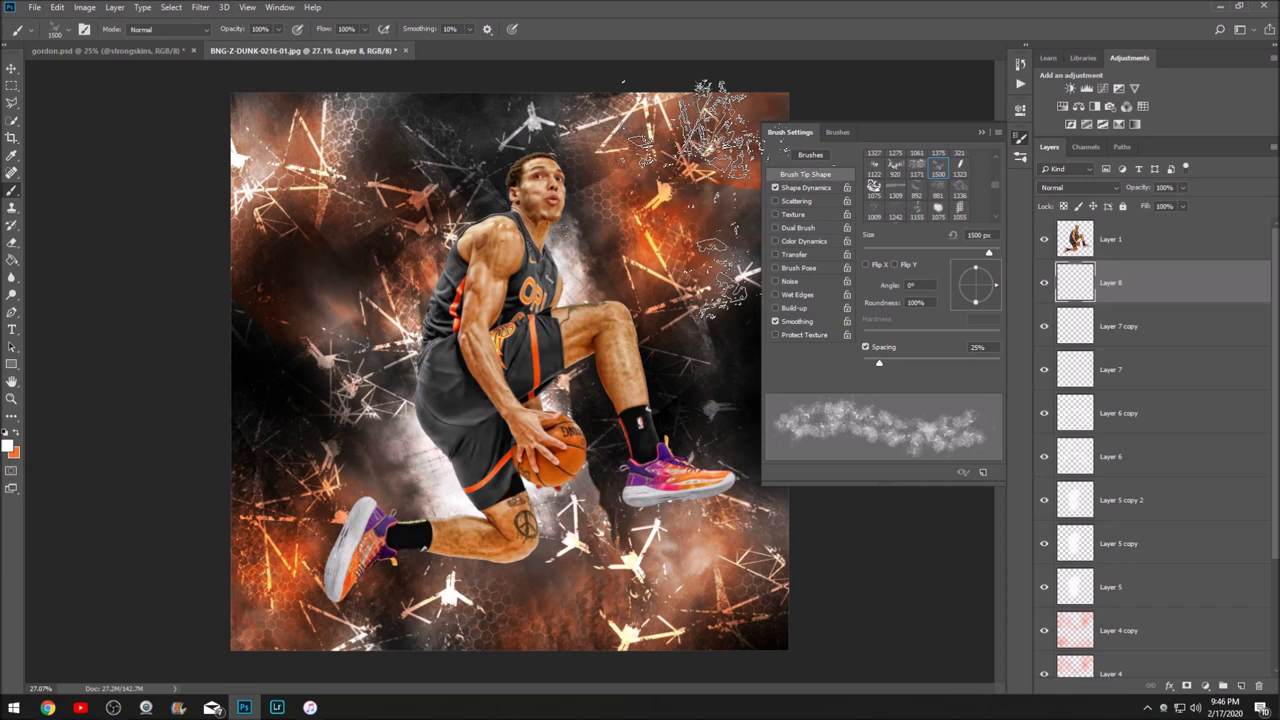
pyautogui.scroll(2, 902, 170)
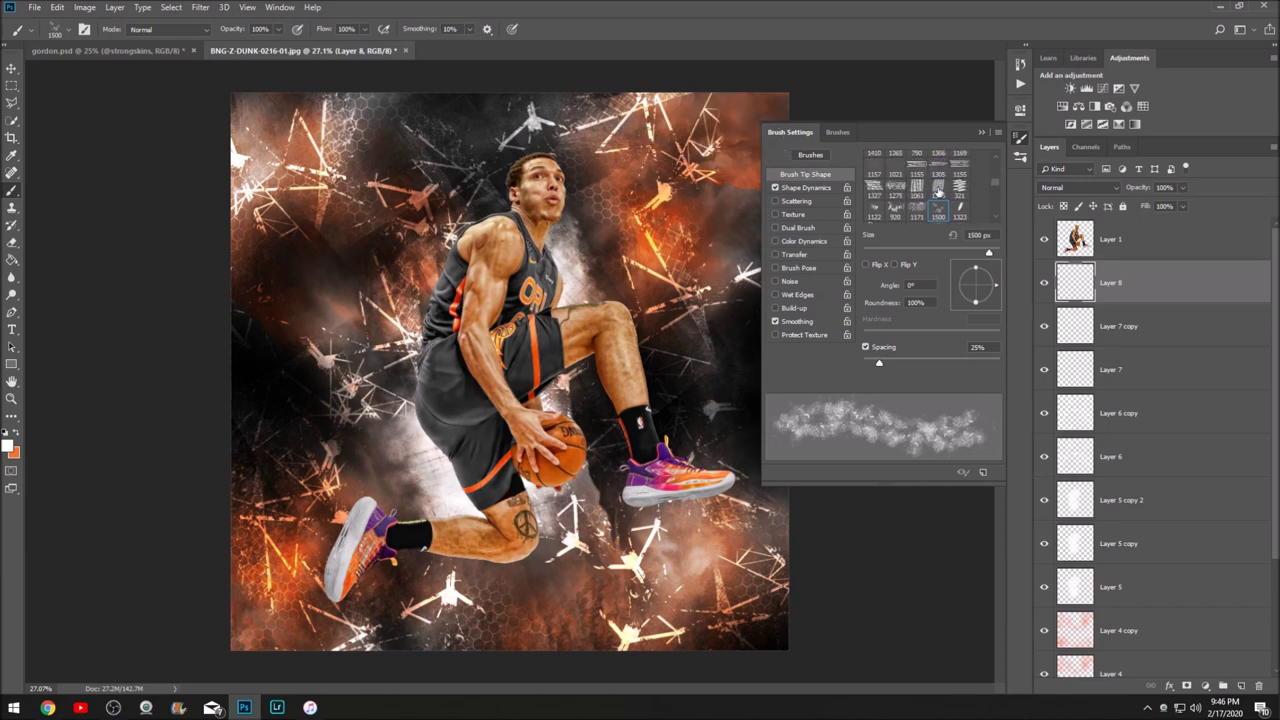
pyautogui.click(938, 190)
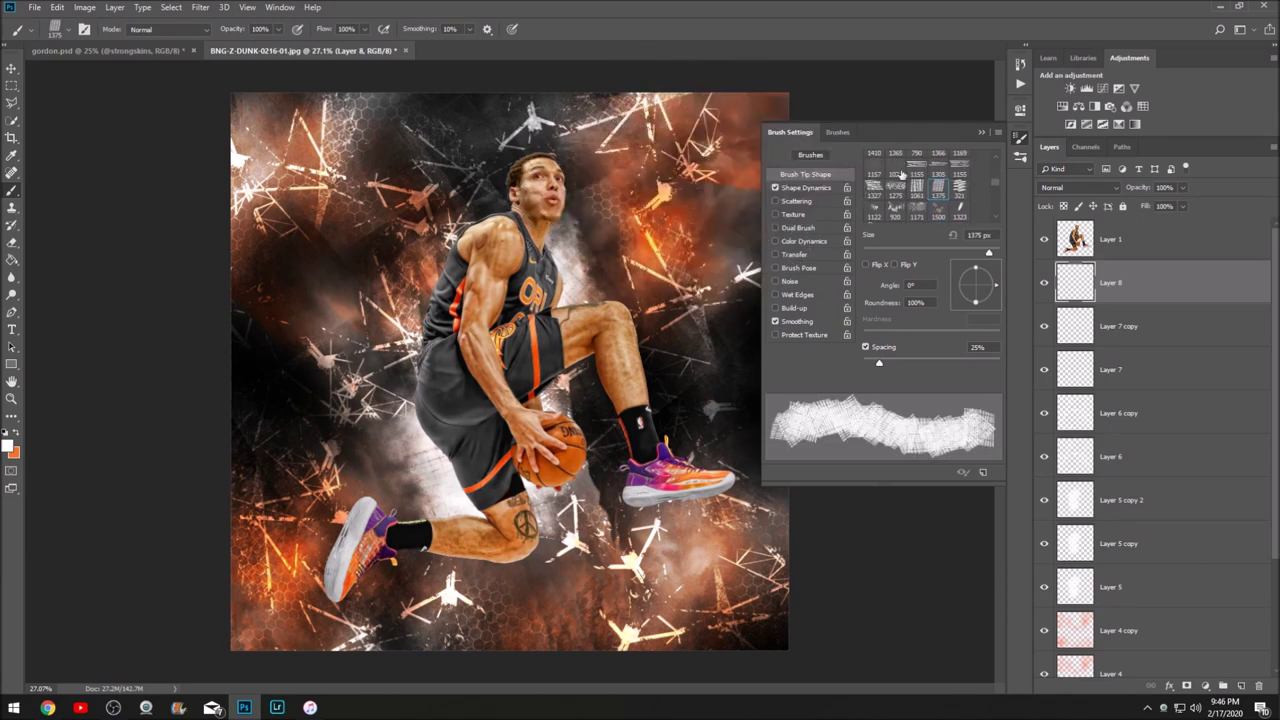
pyautogui.click(128, 52)
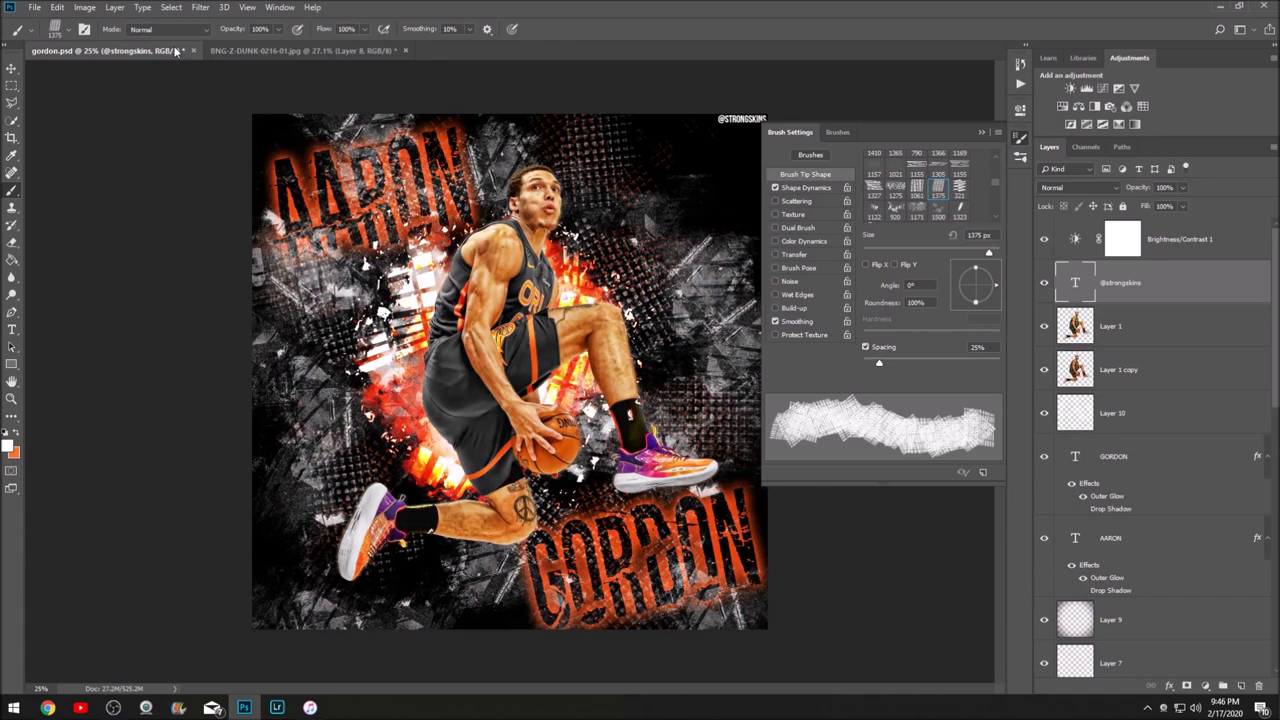
pyautogui.click(257, 50)
pyautogui.click(896, 176)
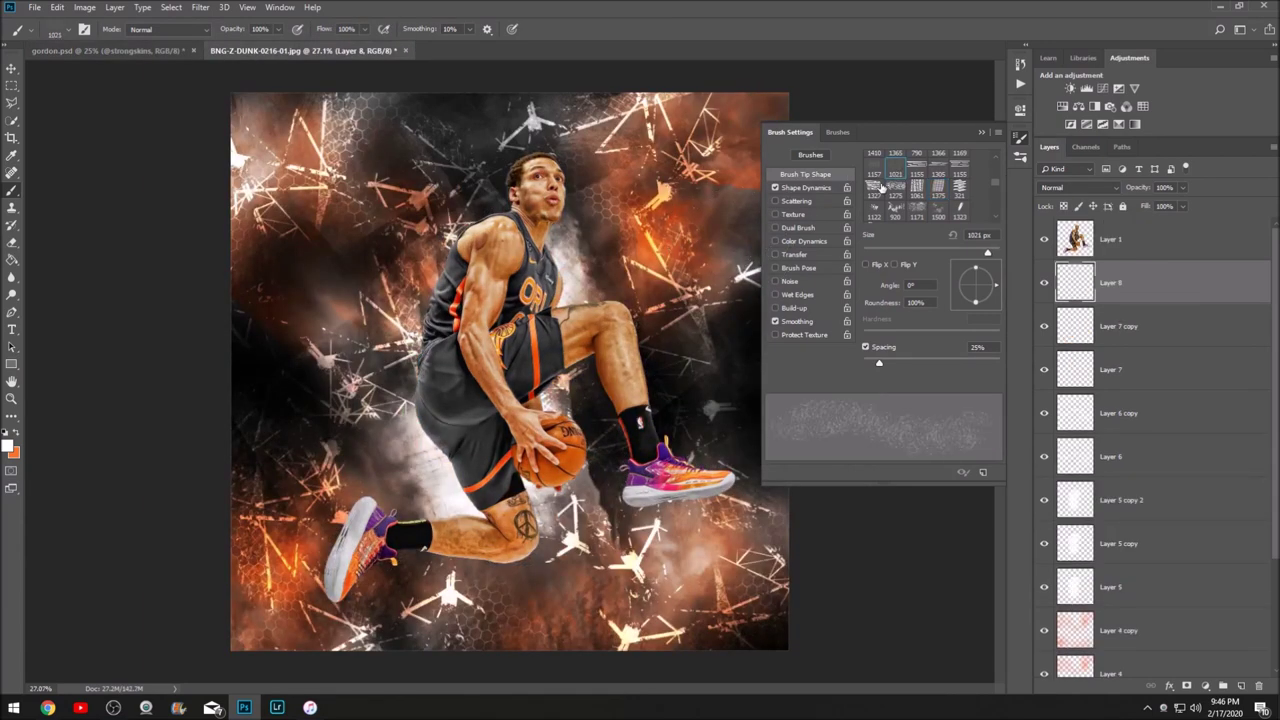
pyautogui.click(874, 177)
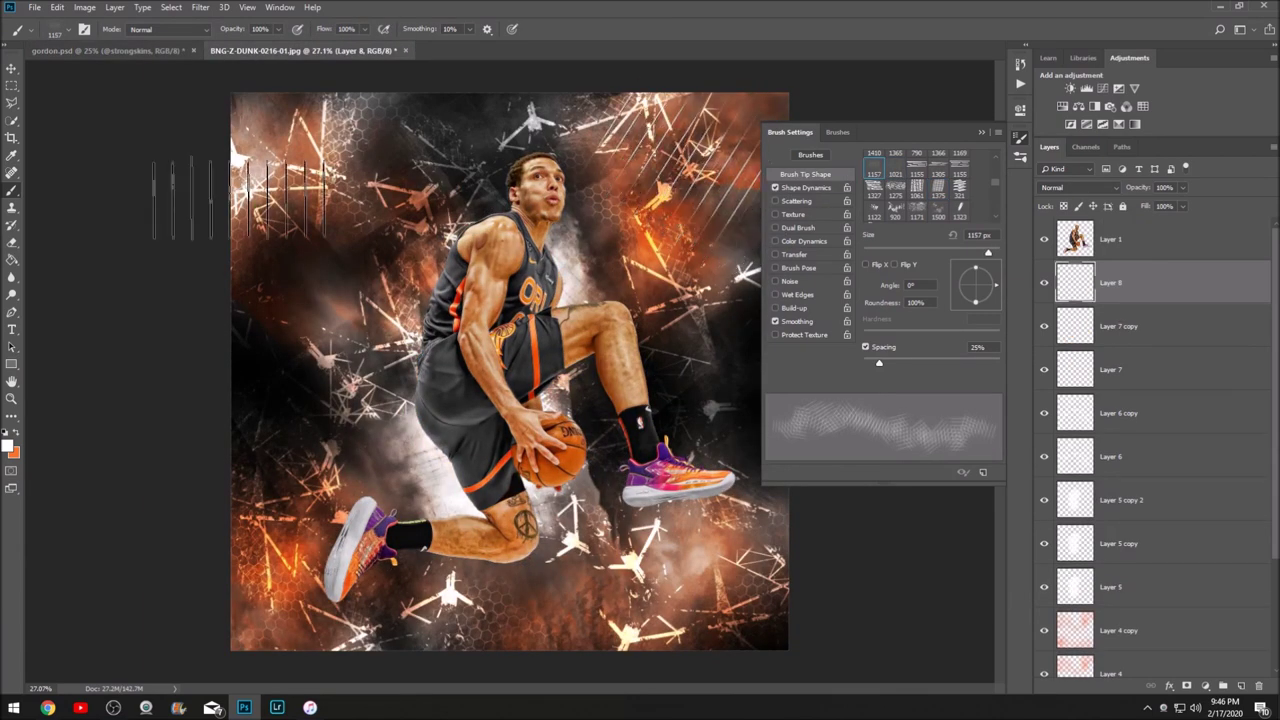
# Try a white smoke stamp with the 1434 px brush tip beside the player's head and undo it.
pyautogui.scroll(5, 895, 180)
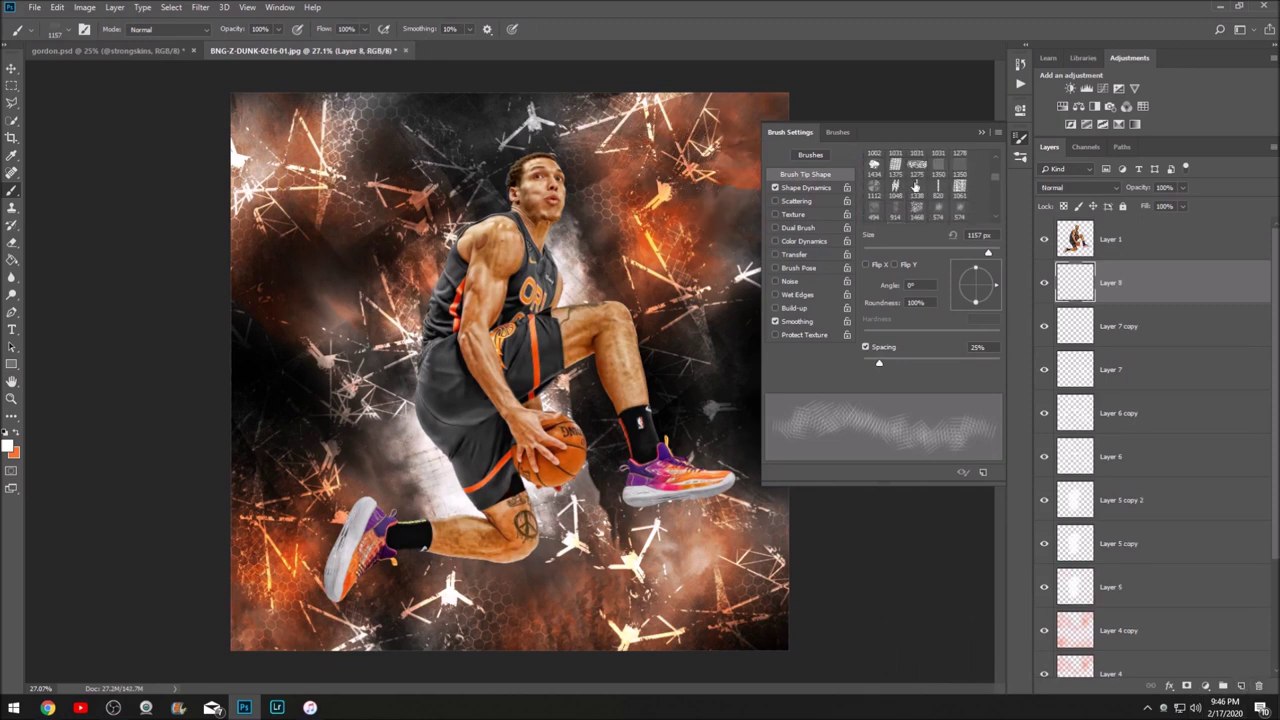
pyautogui.click(916, 186)
pyautogui.click(873, 168)
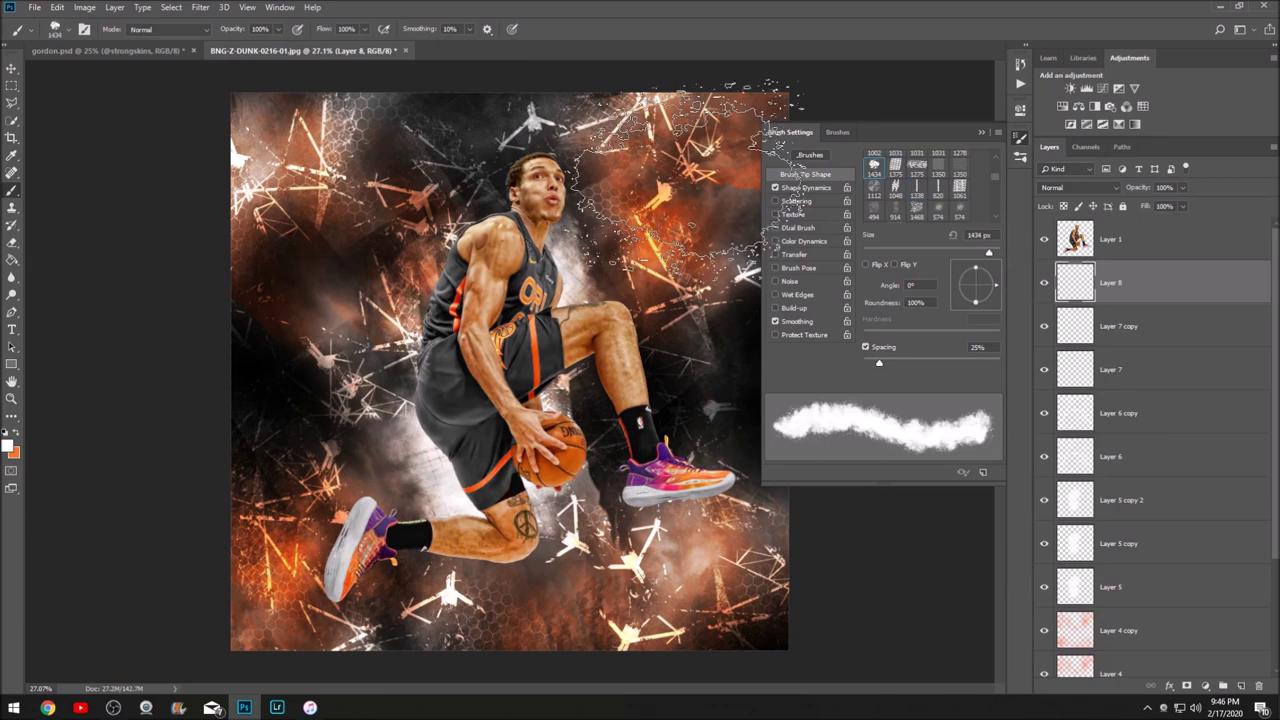
pyautogui.click(660, 200)
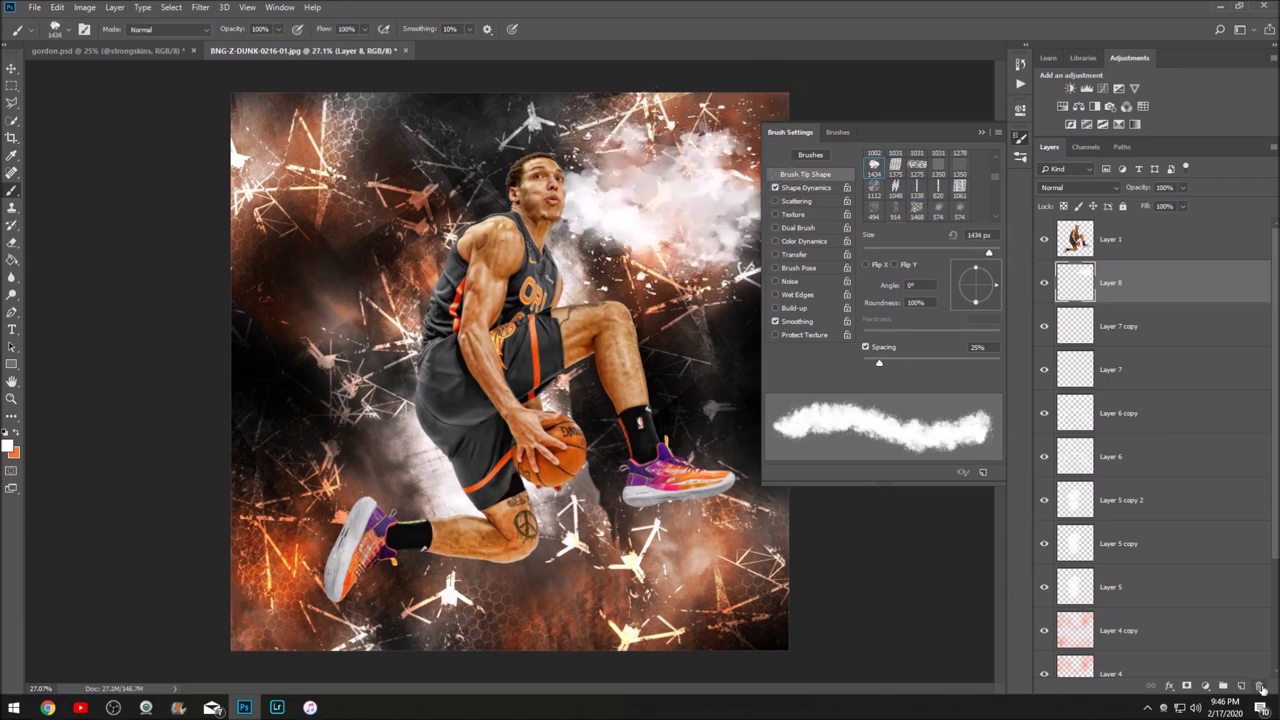
pyautogui.hotkey('ctrl', 'z')
# Try a stamp with the 1340 px brush tip in the poster's upper right area and discard its layer.
pyautogui.scroll(2, 967, 205)
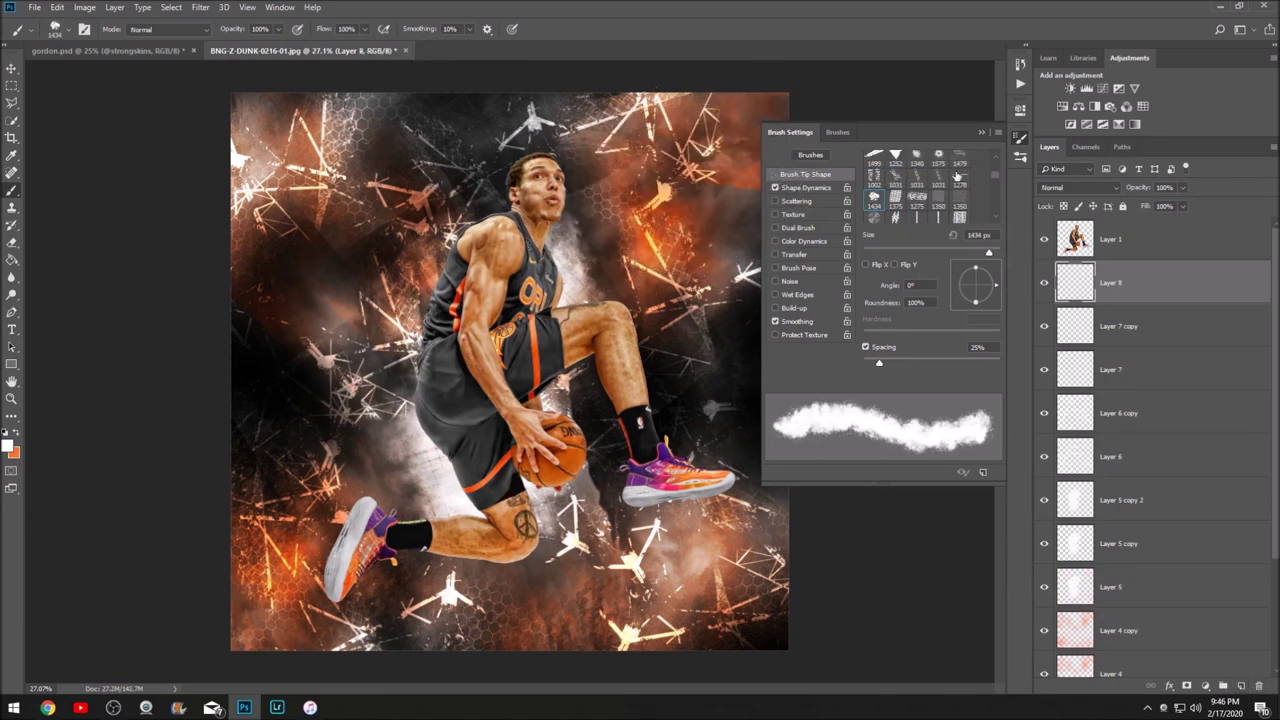
pyautogui.click(957, 177)
pyautogui.click(917, 160)
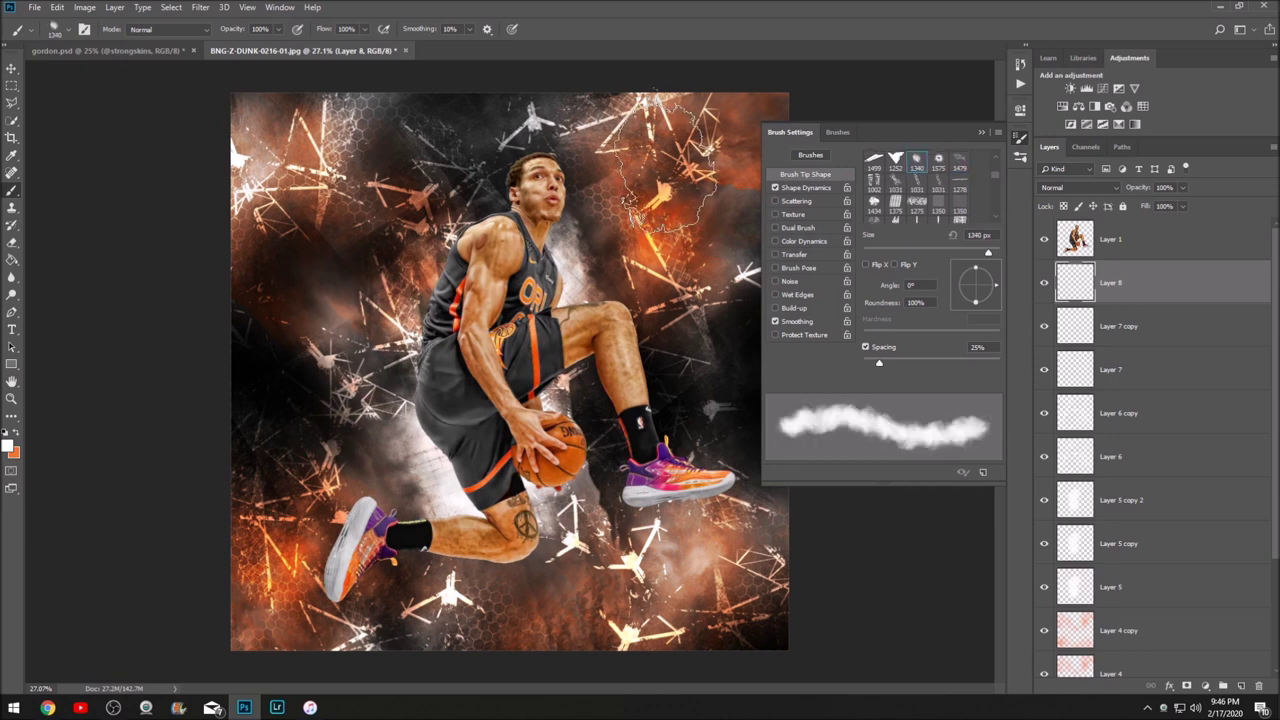
pyautogui.click(660, 170)
pyautogui.hotkey('ctrl', 'z')
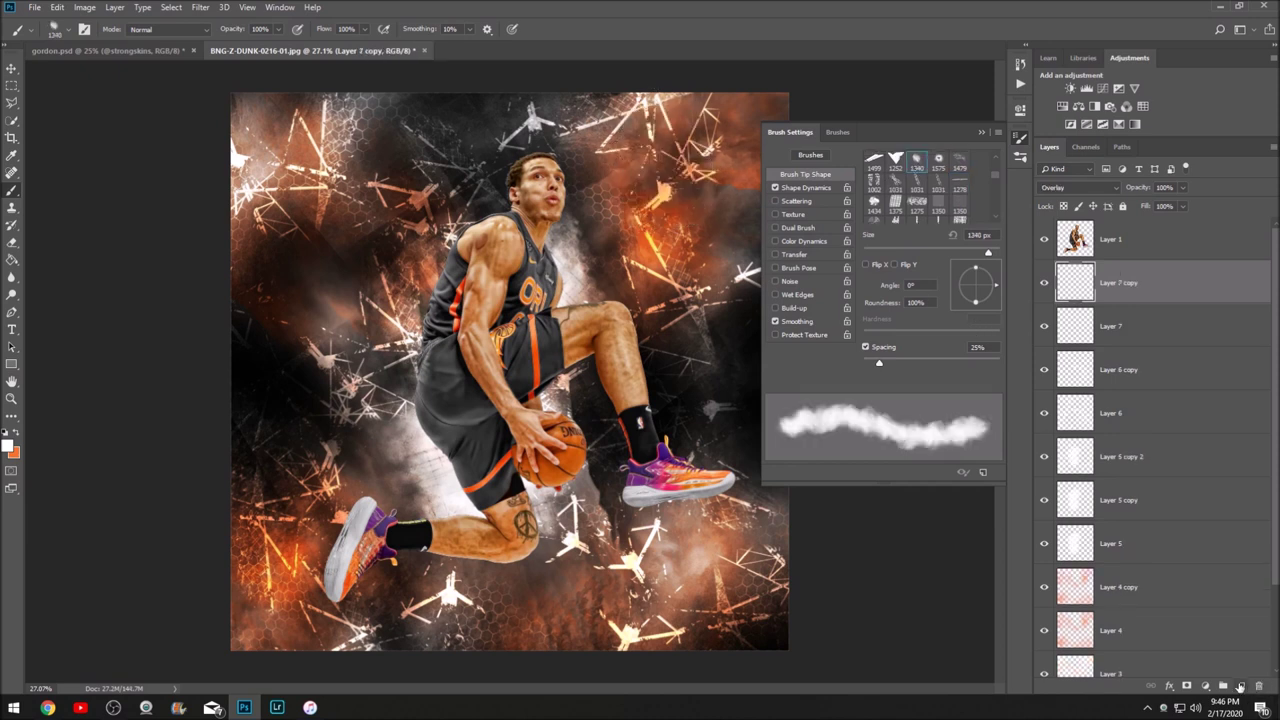
# Add a new layer and stamp white diagonal grunge strips around the player with the 1031 px brush tip enlarged to 1900 px.
pyautogui.click(939, 186)
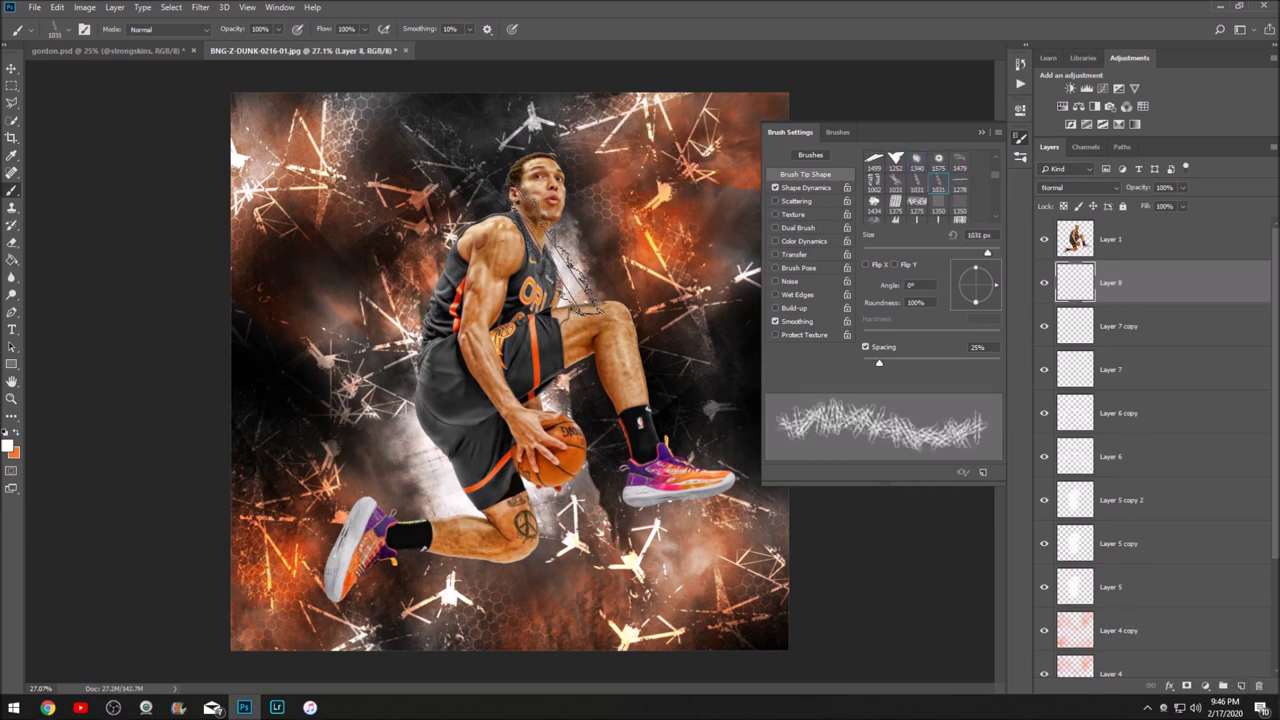
pyautogui.press(']')
pyautogui.press(']')
pyautogui.press(']')
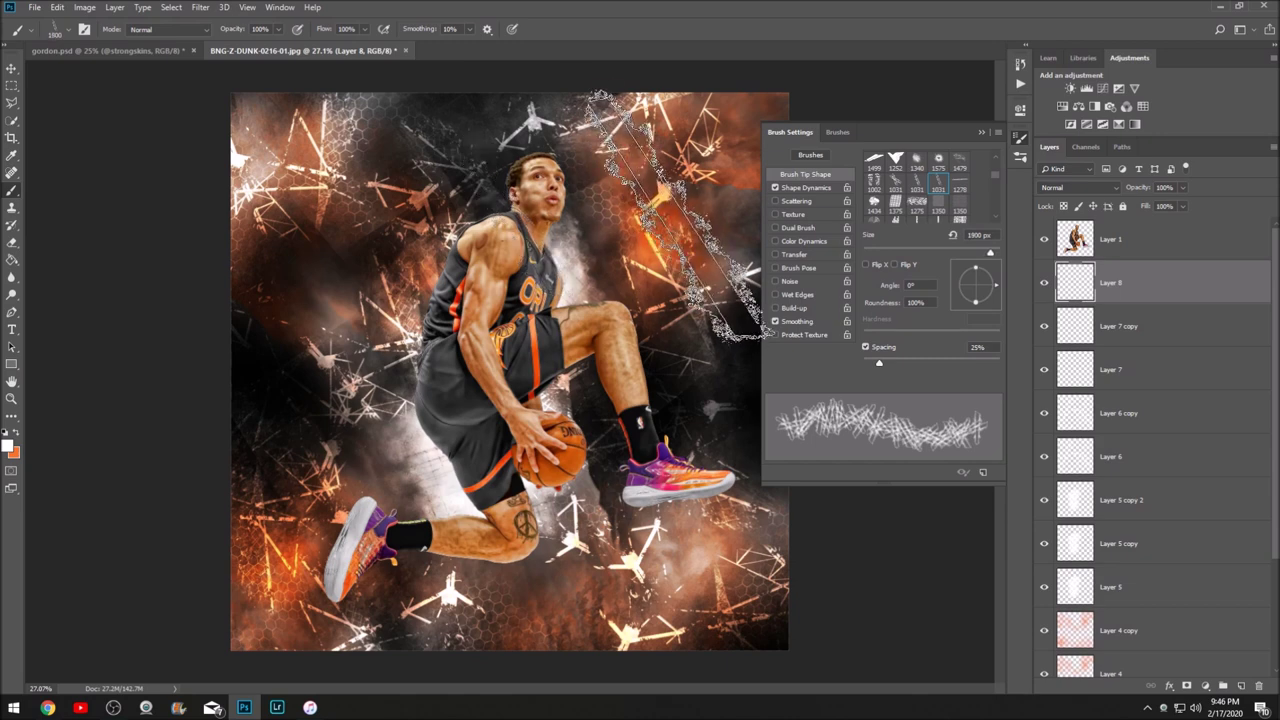
pyautogui.click(680, 215)
pyautogui.click(340, 195)
pyautogui.click(246, 497)
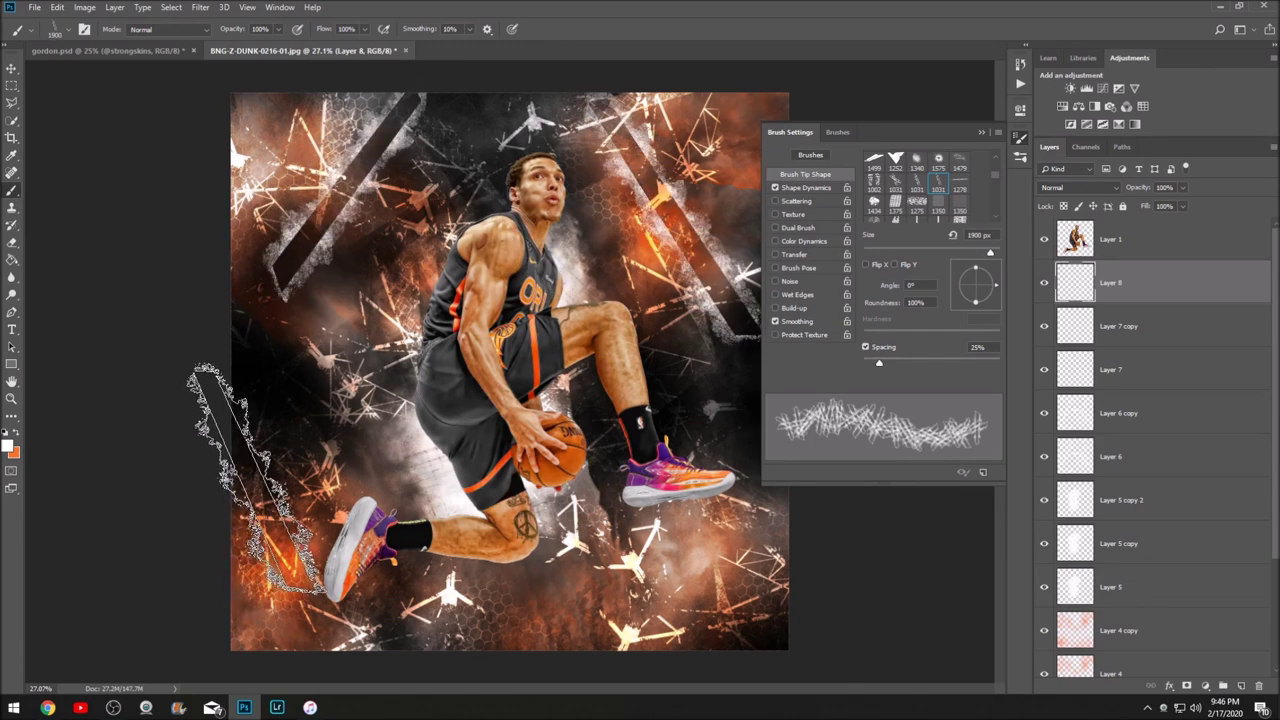
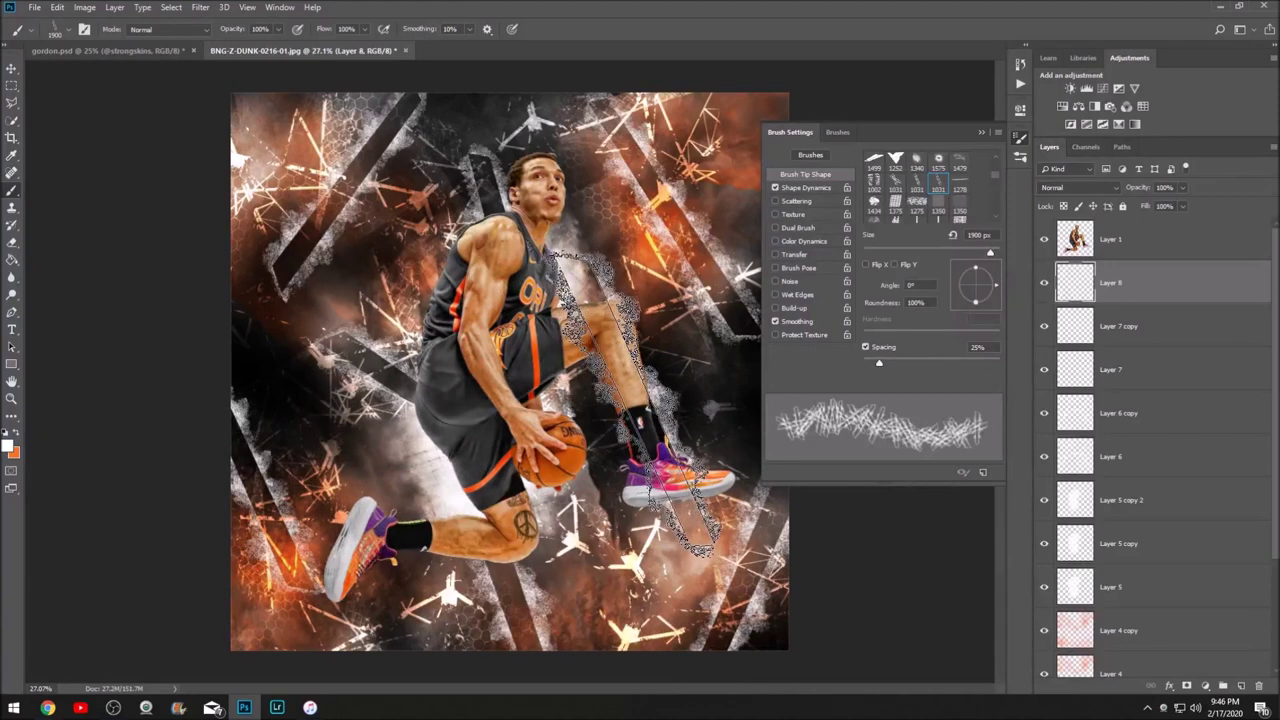
# Set the grunge strip layer's blend mode to Overlay and duplicate the layer twice.
pyautogui.click(295, 310)
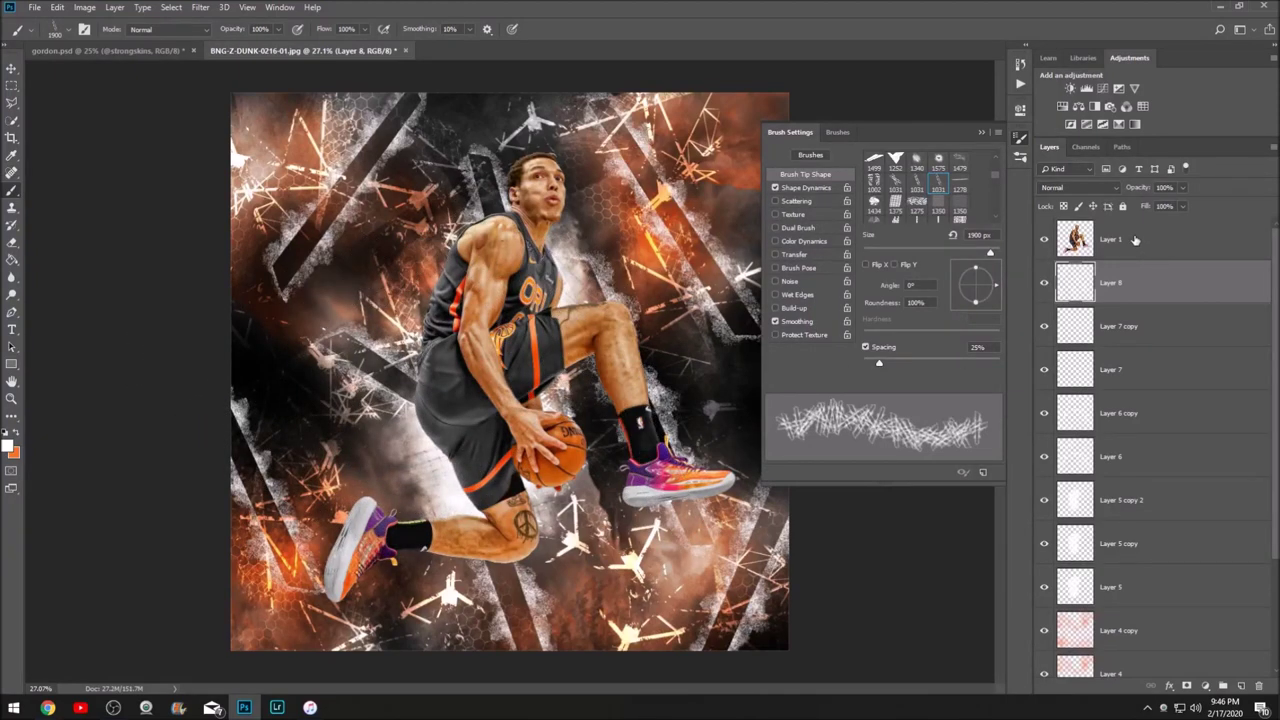
pyautogui.click(1078, 189)
pyautogui.click(1086, 352)
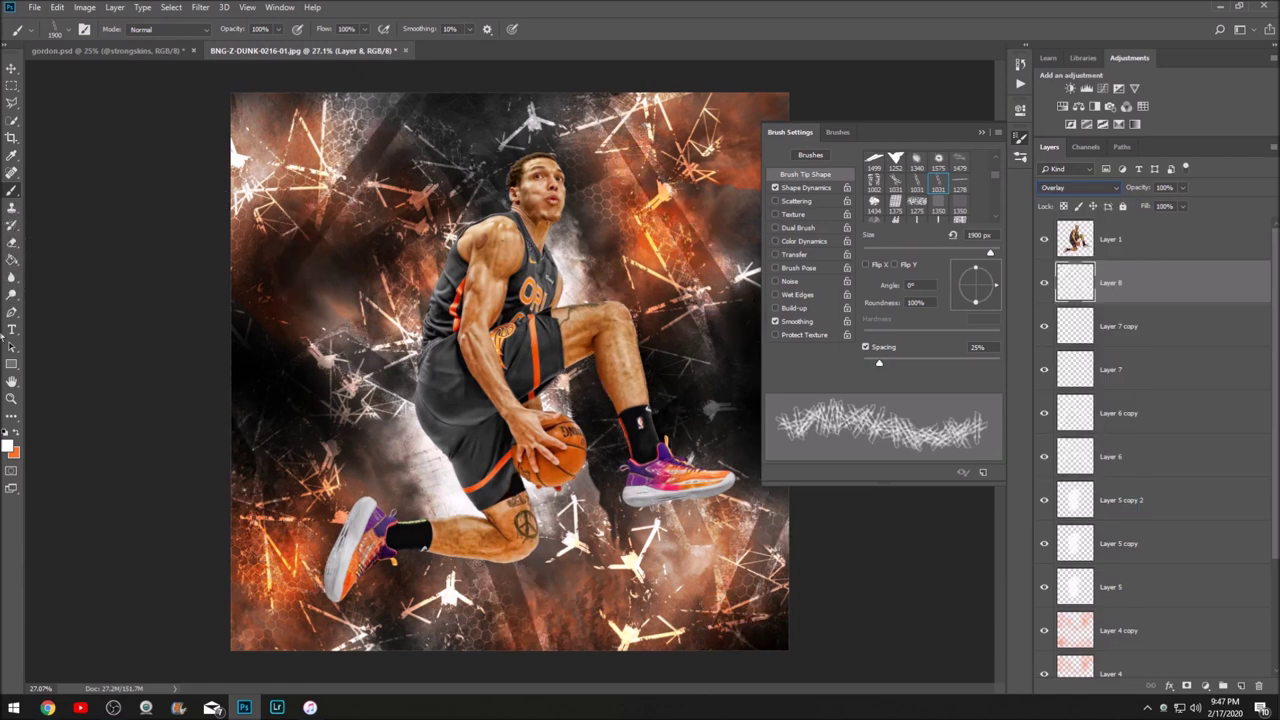
pyautogui.hotkey('ctrl', 'j')
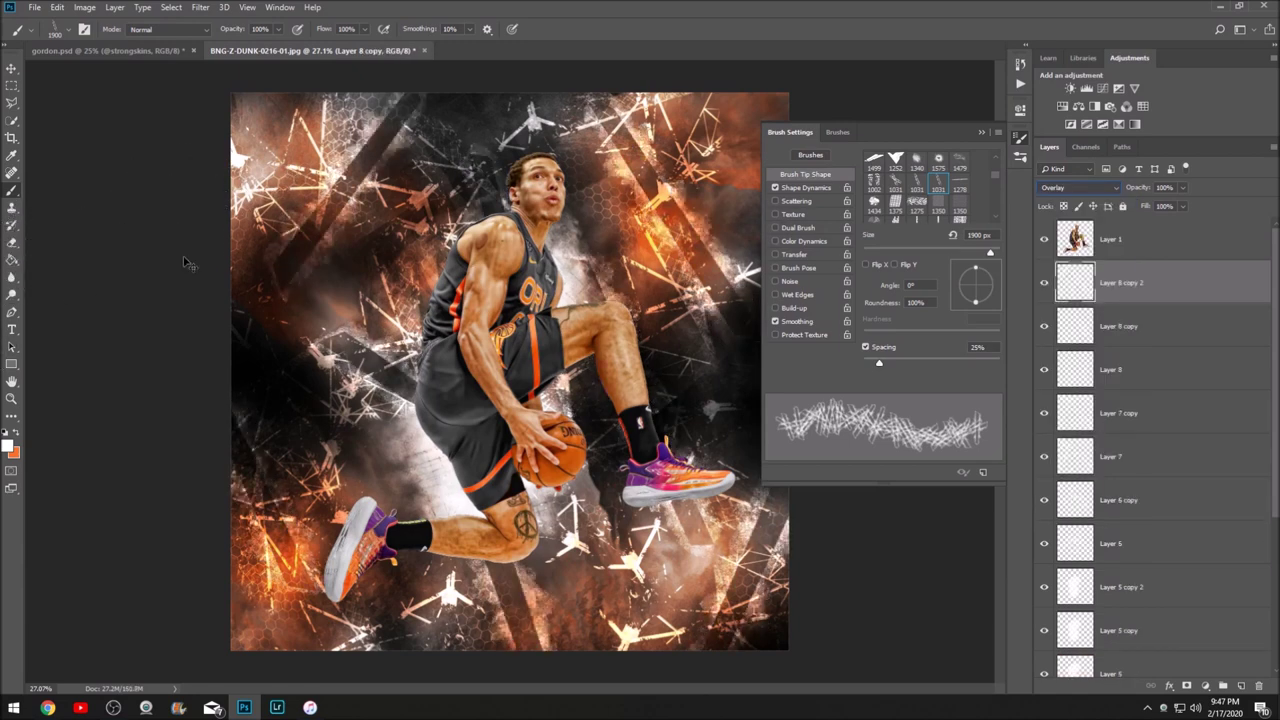
pyautogui.hotkey('ctrl', 'j')
pyautogui.click(290, 293)
pyautogui.click(11, 68)
pyautogui.scroll(-5, 442, 125)
pyautogui.scroll(4, 455, 168)
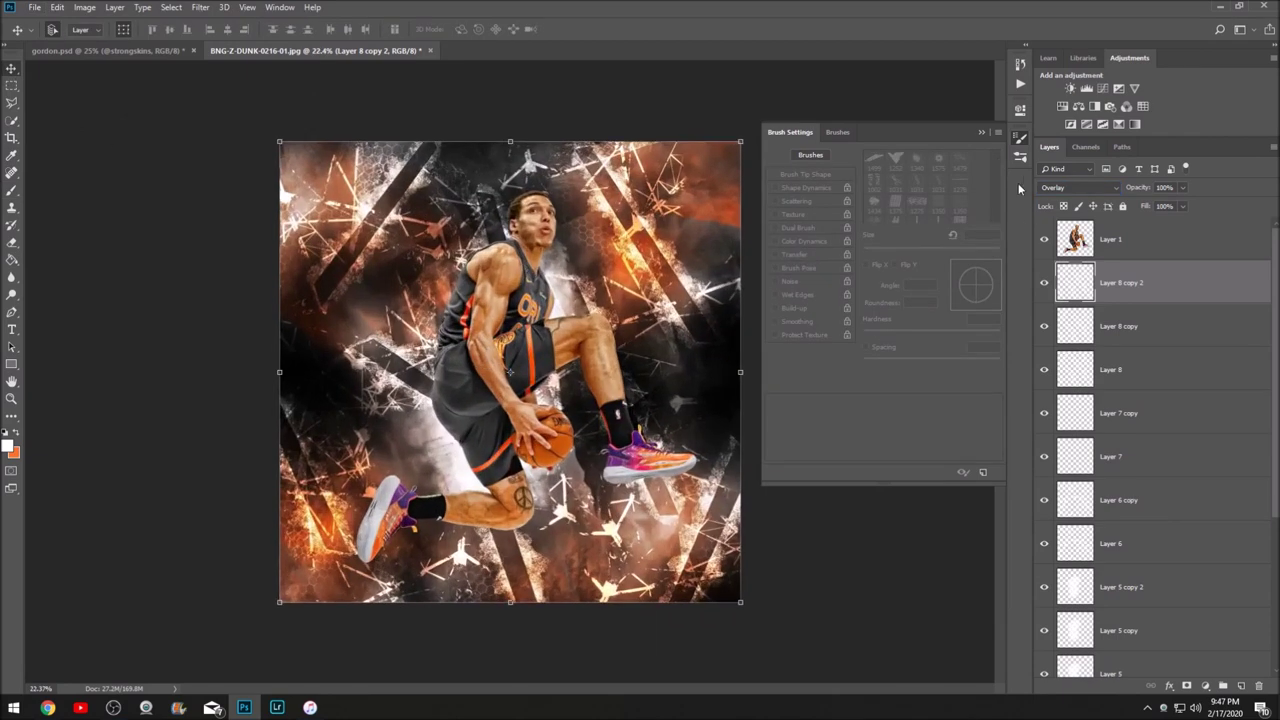
pyautogui.click(982, 133)
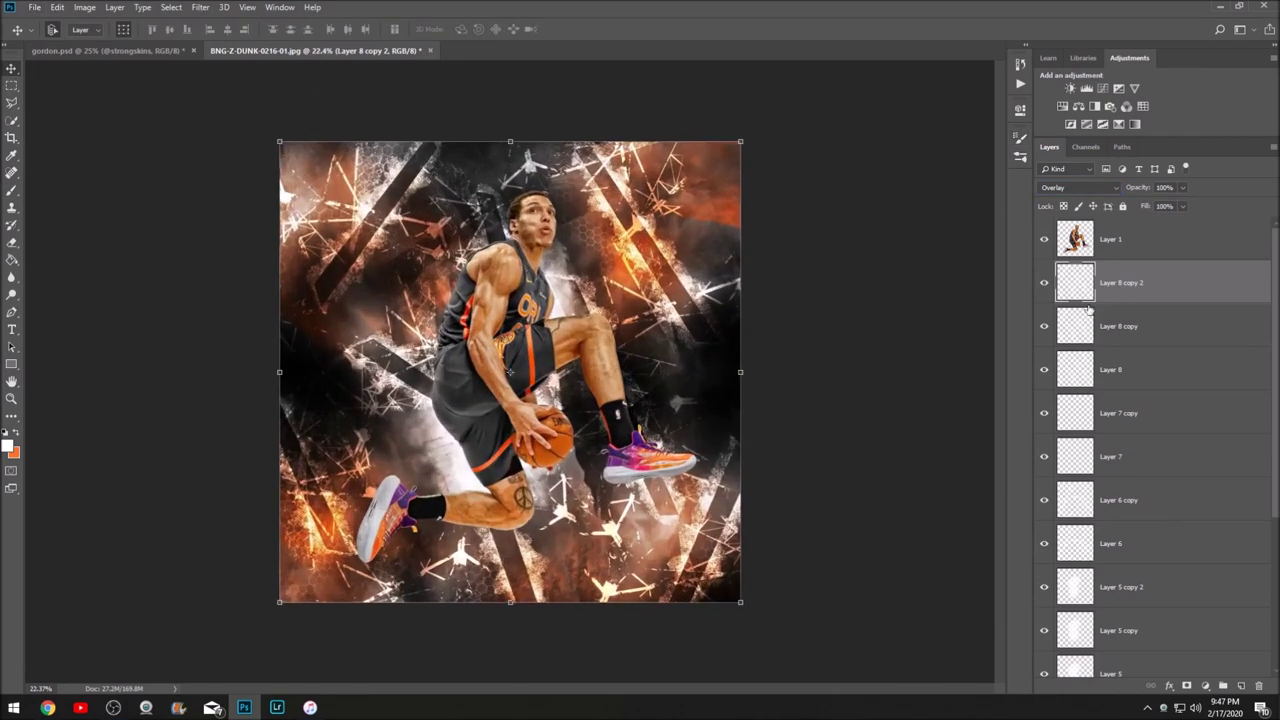
# Check gordon.psd for reference, add a new layer in the dunk document and preview the 1350, 1479 and 1575 px brush tips.
pyautogui.click(160, 50)
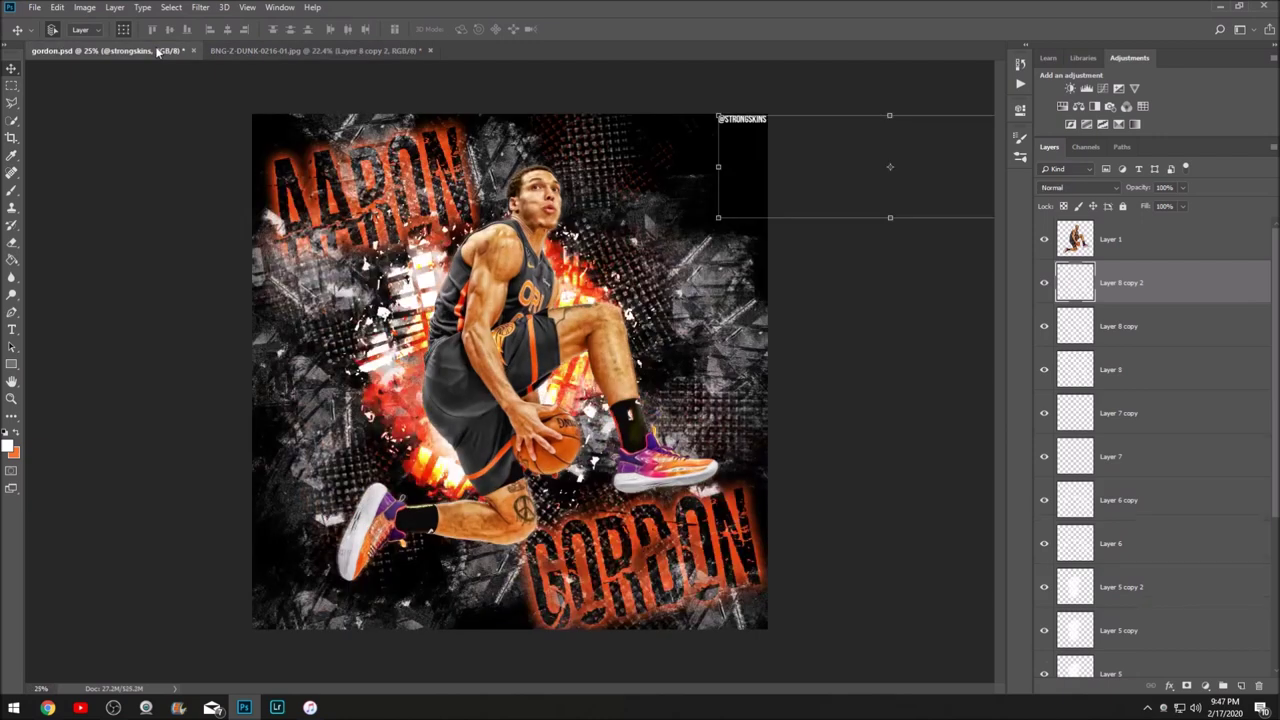
pyautogui.click(299, 50)
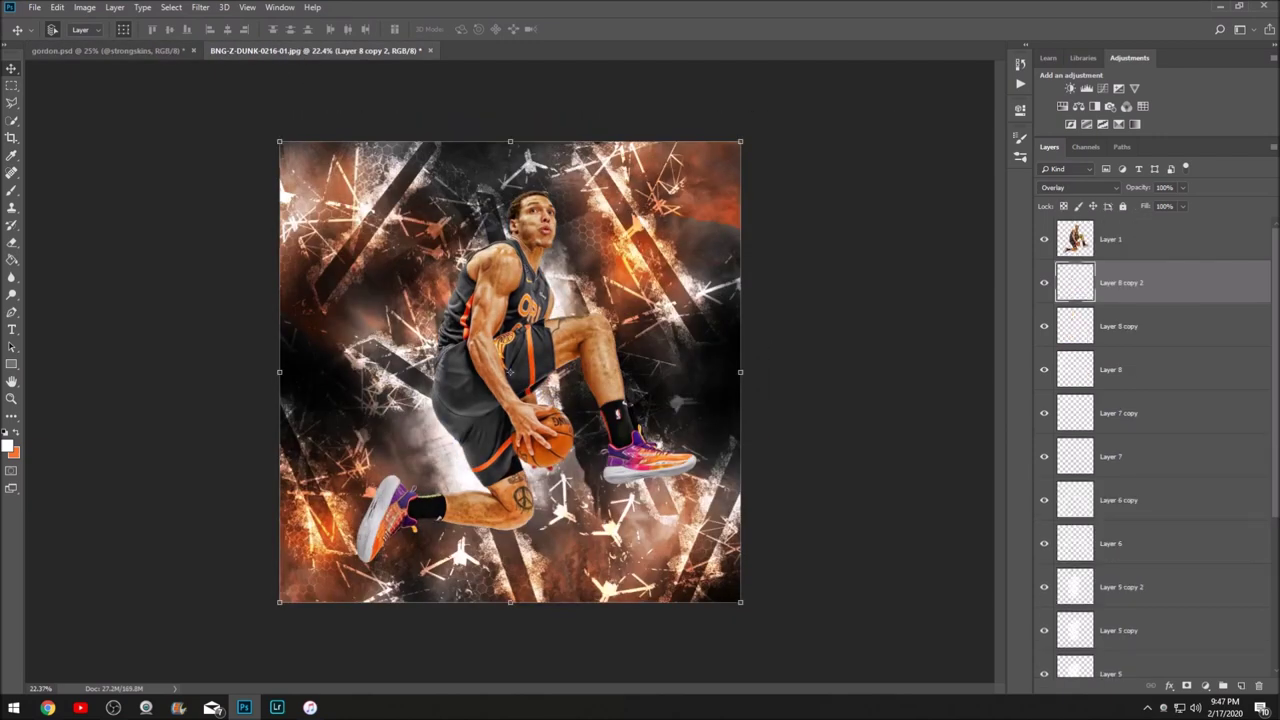
pyautogui.click(1243, 687)
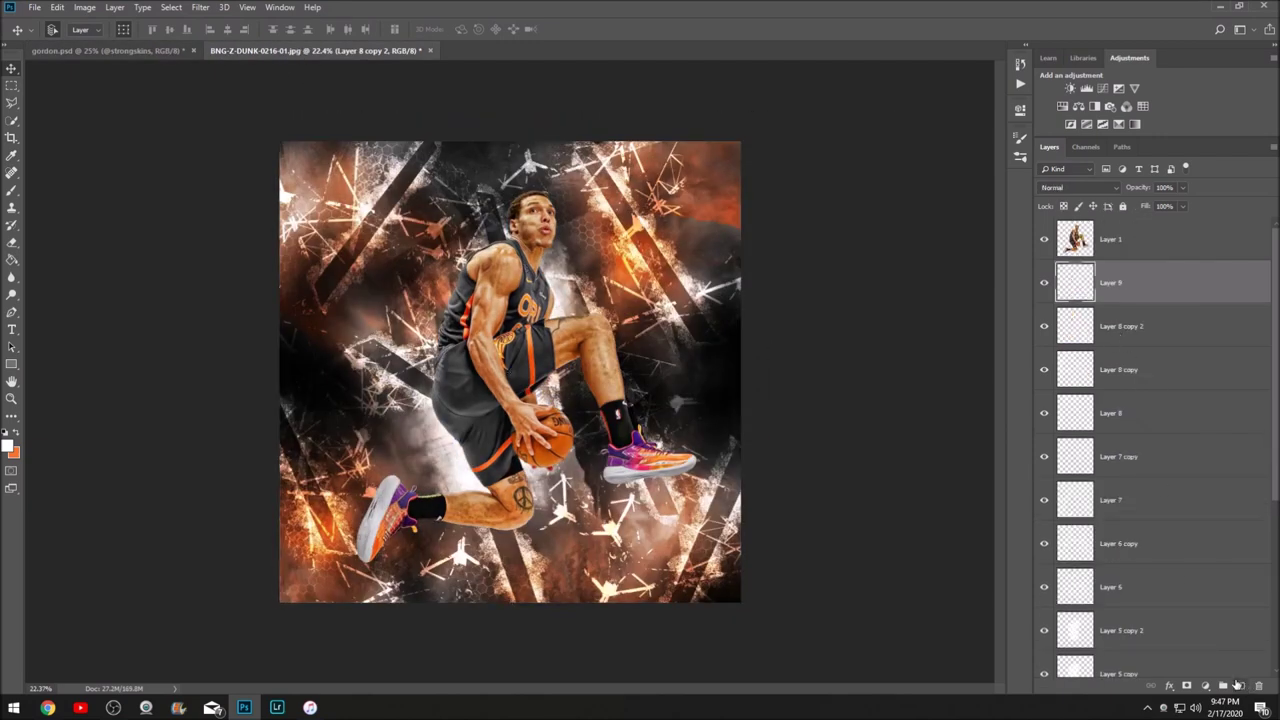
pyautogui.click(11, 190)
pyautogui.rightClick(513, 252)
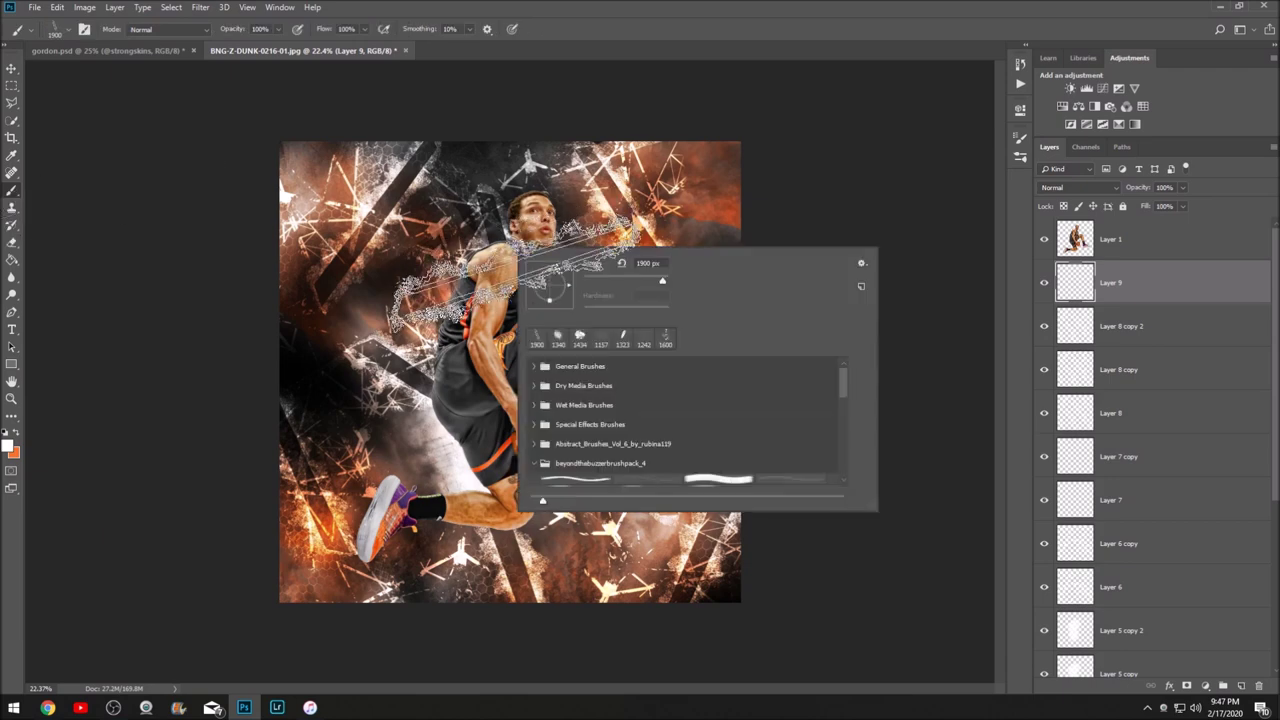
pyautogui.click(1019, 160)
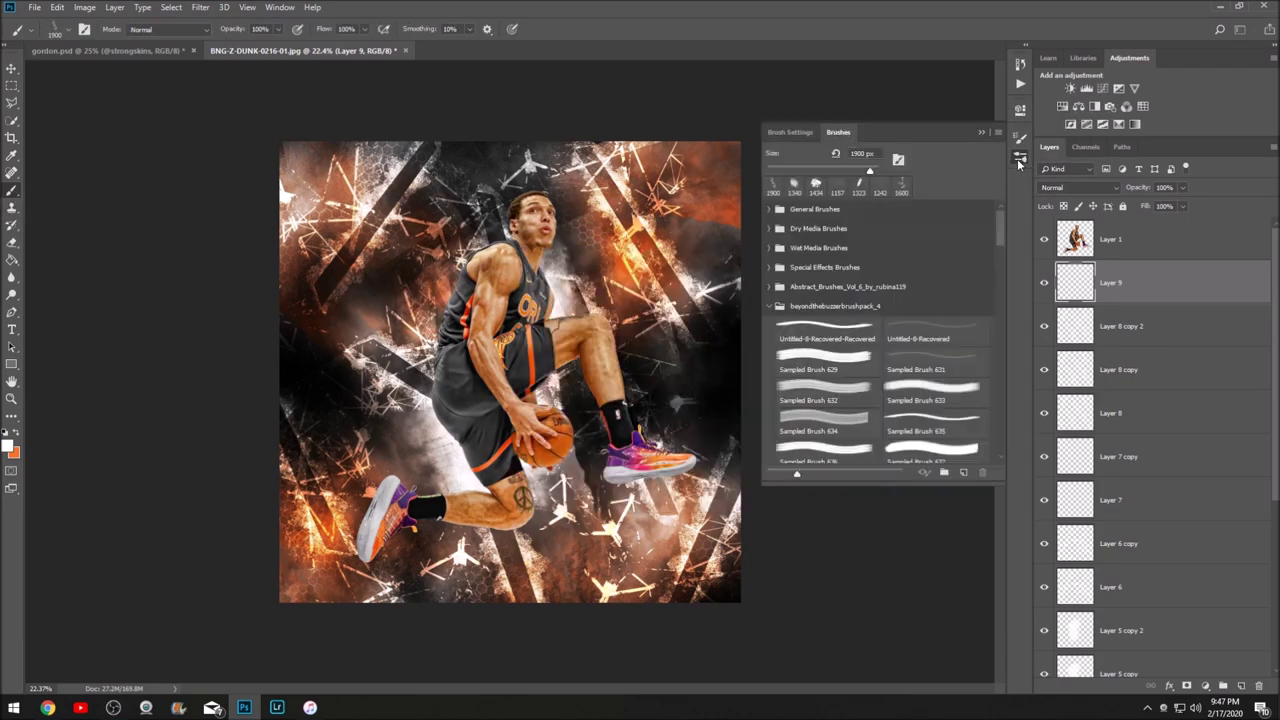
pyautogui.click(1020, 137)
pyautogui.click(938, 203)
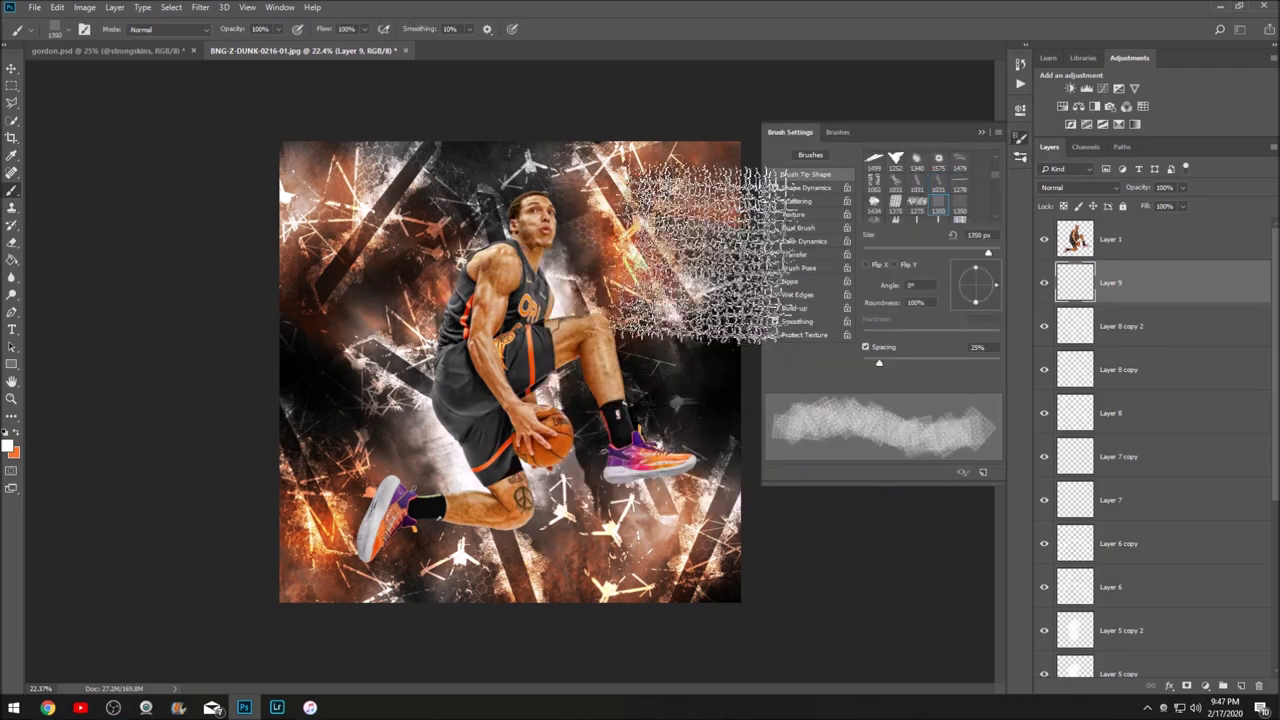
pyautogui.scroll(1, 955, 188)
pyautogui.click(959, 172)
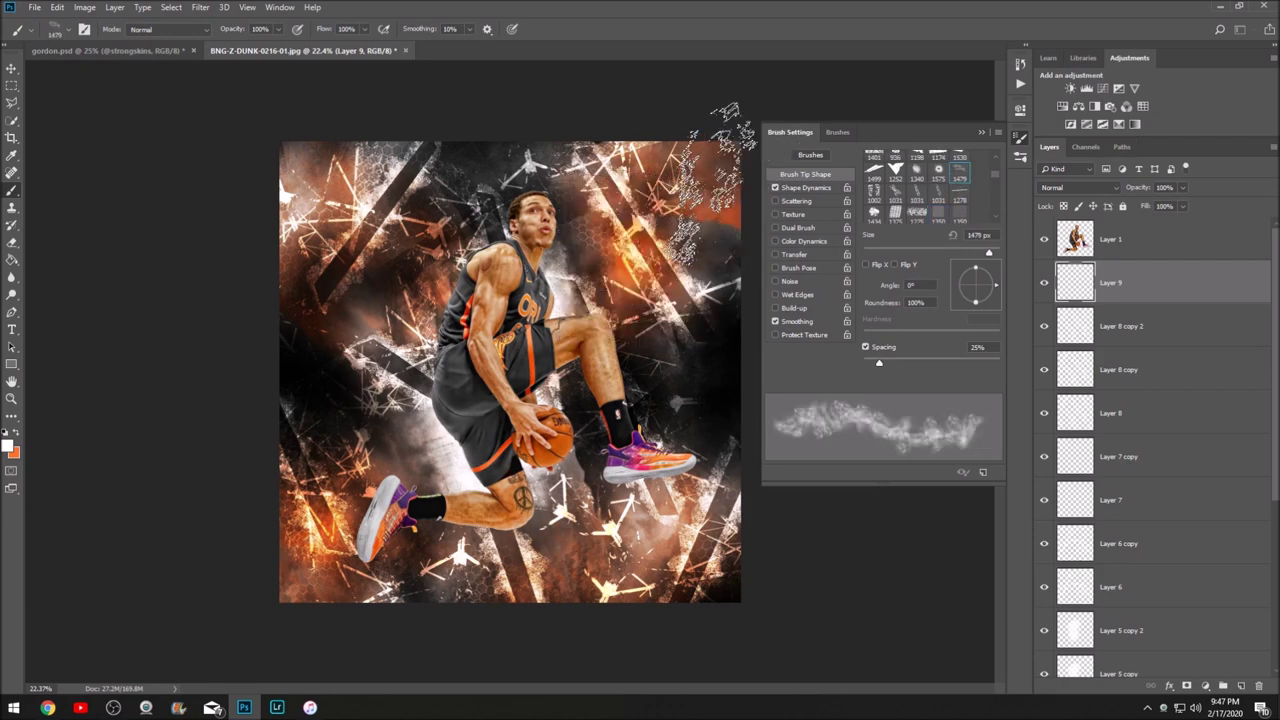
pyautogui.click(937, 175)
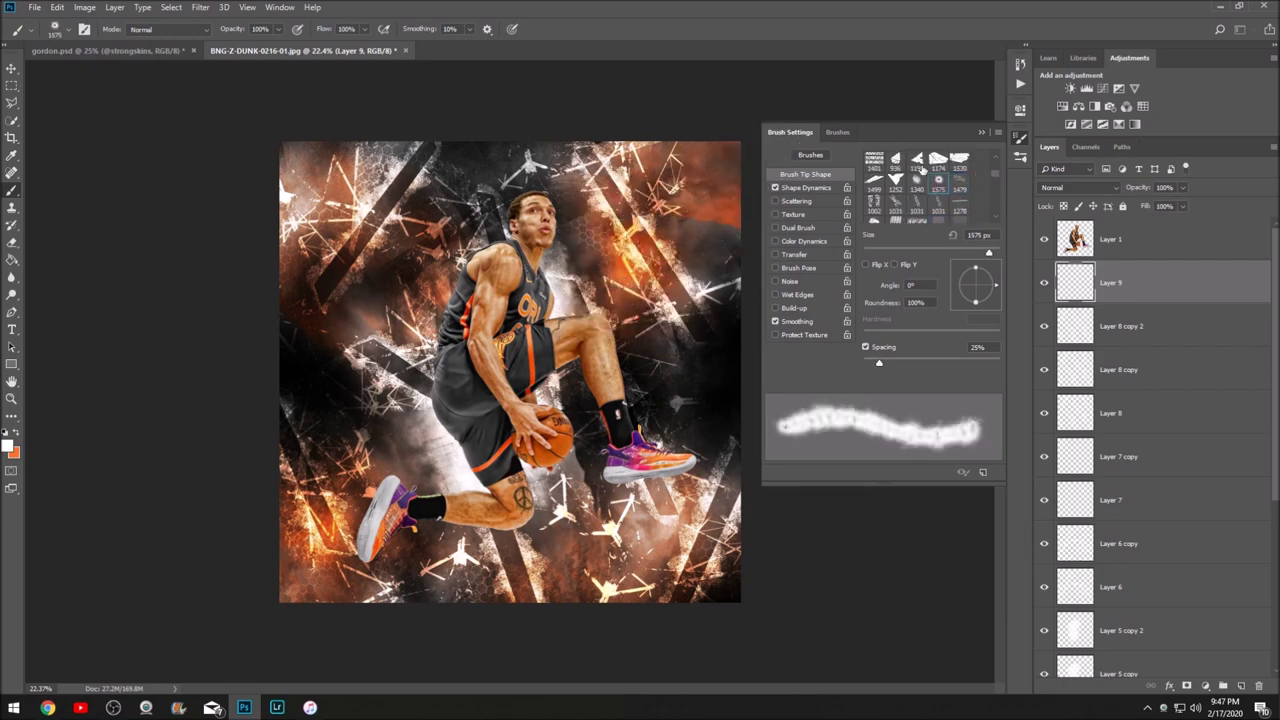
# Preview the 1389, 1328, 1455, 714 and 127 px brush tips as options for the next background texture.
pyautogui.scroll(1, 900, 182)
pyautogui.click(874, 182)
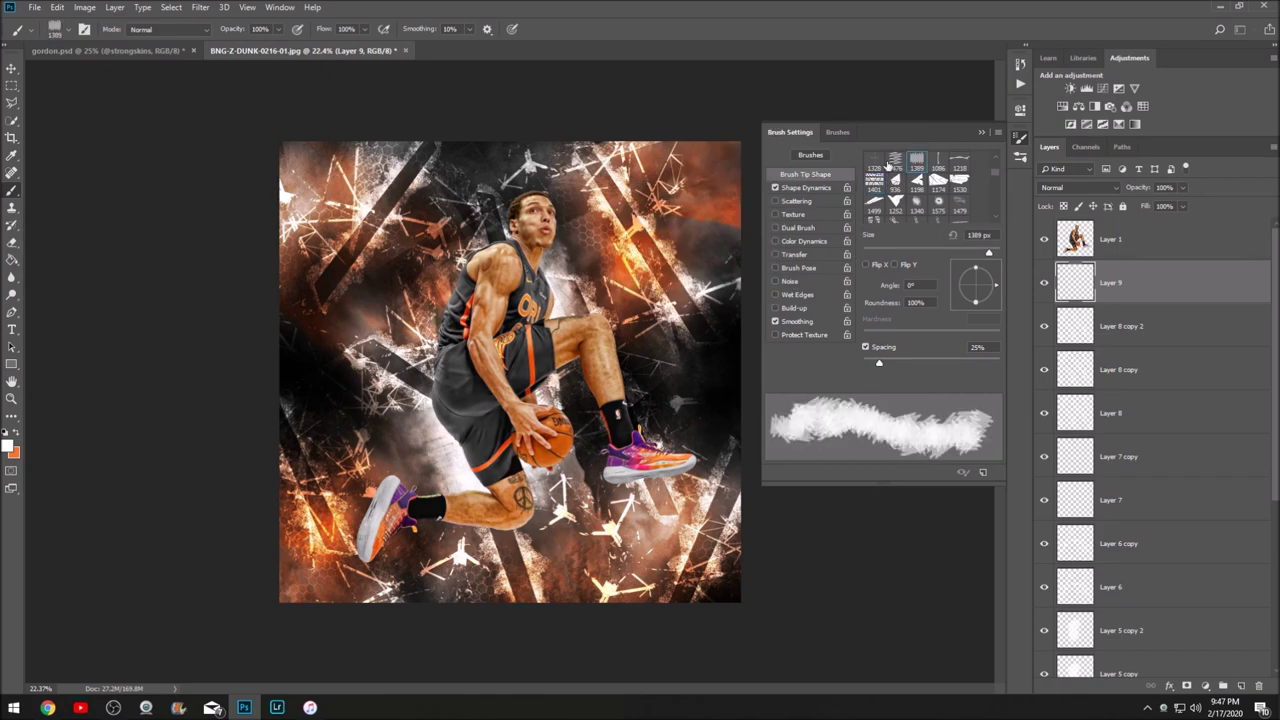
pyautogui.click(874, 162)
pyautogui.scroll(2, 932, 178)
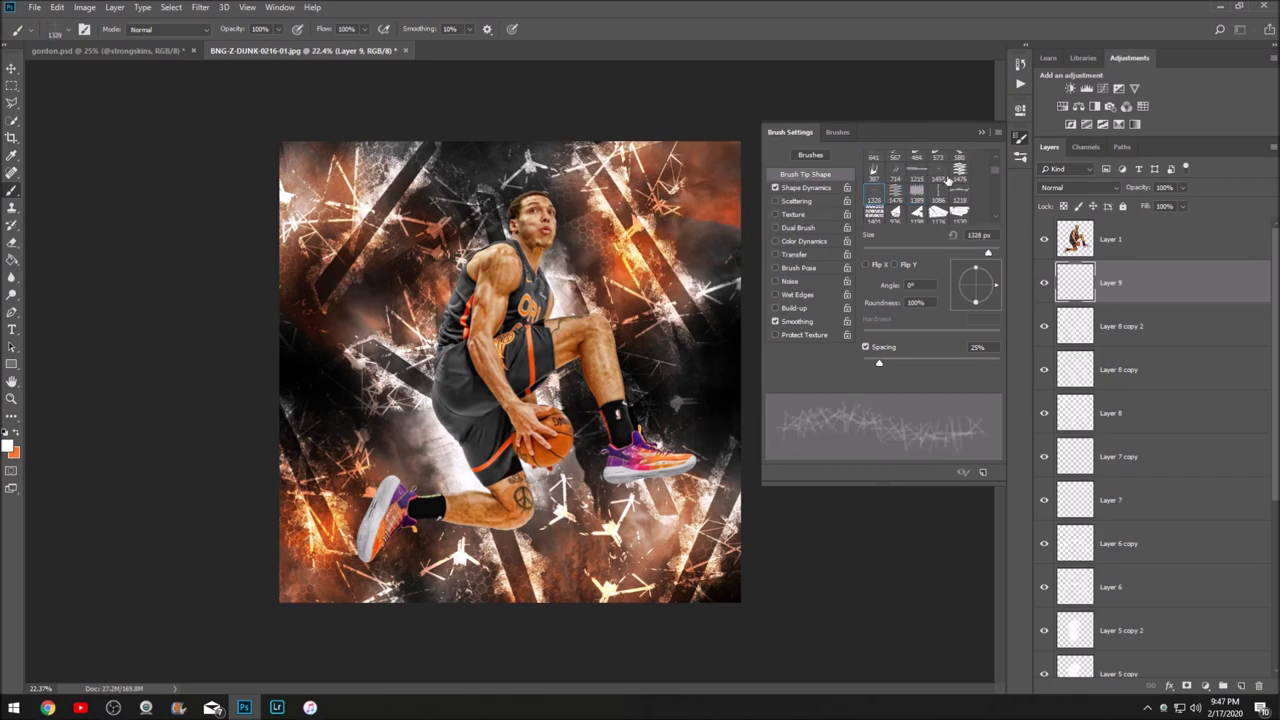
pyautogui.click(937, 178)
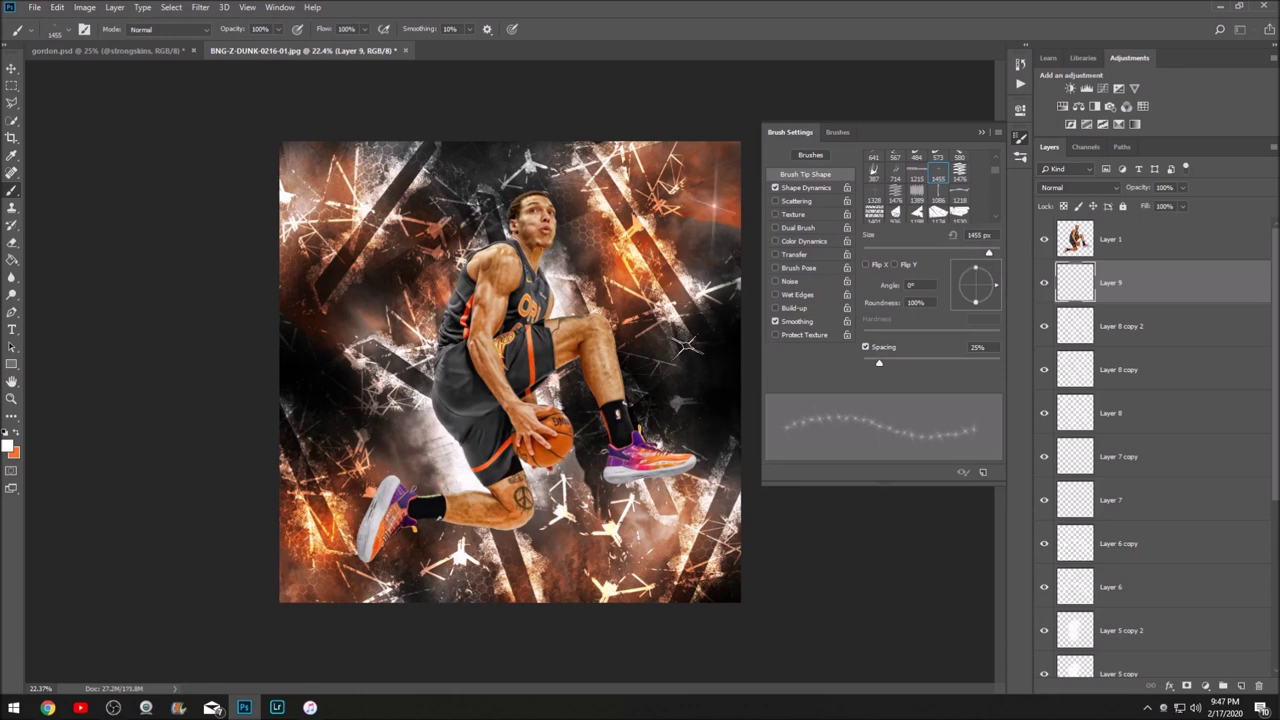
pyautogui.click(893, 174)
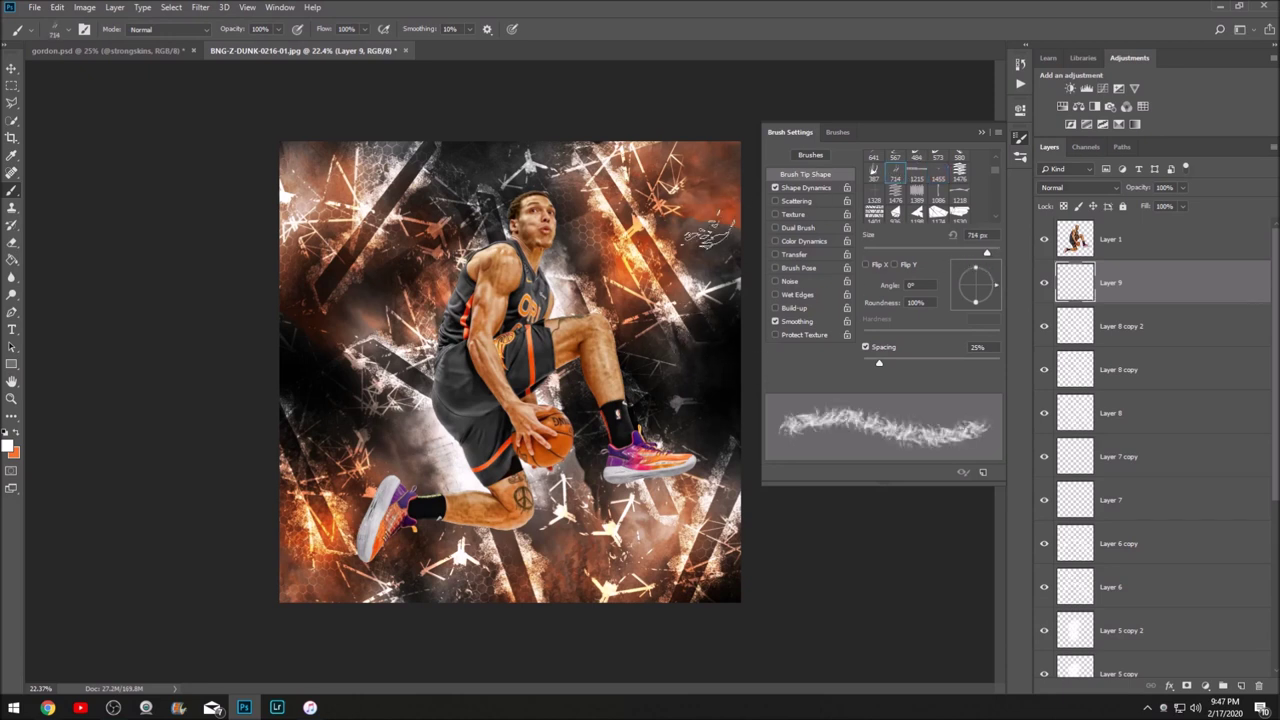
pyautogui.scroll(3, 905, 190)
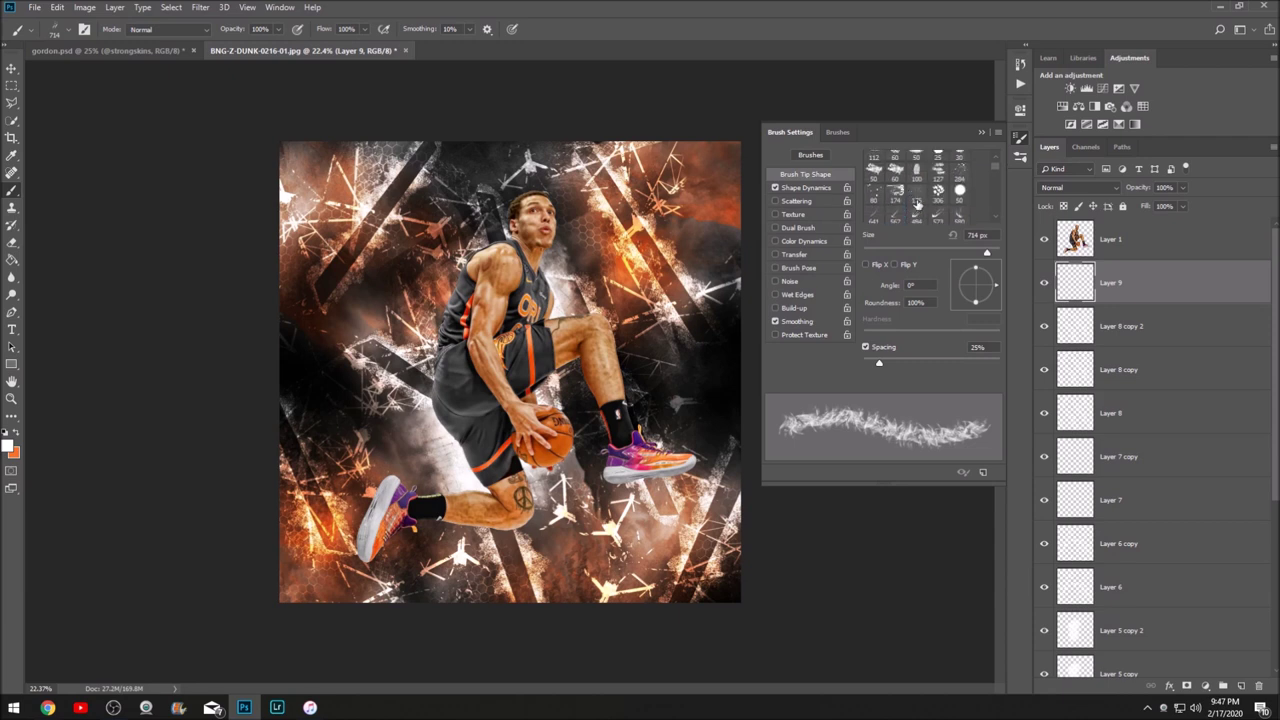
pyautogui.scroll(1, 917, 203)
pyautogui.click(938, 202)
pyautogui.scroll(-5, 920, 185)
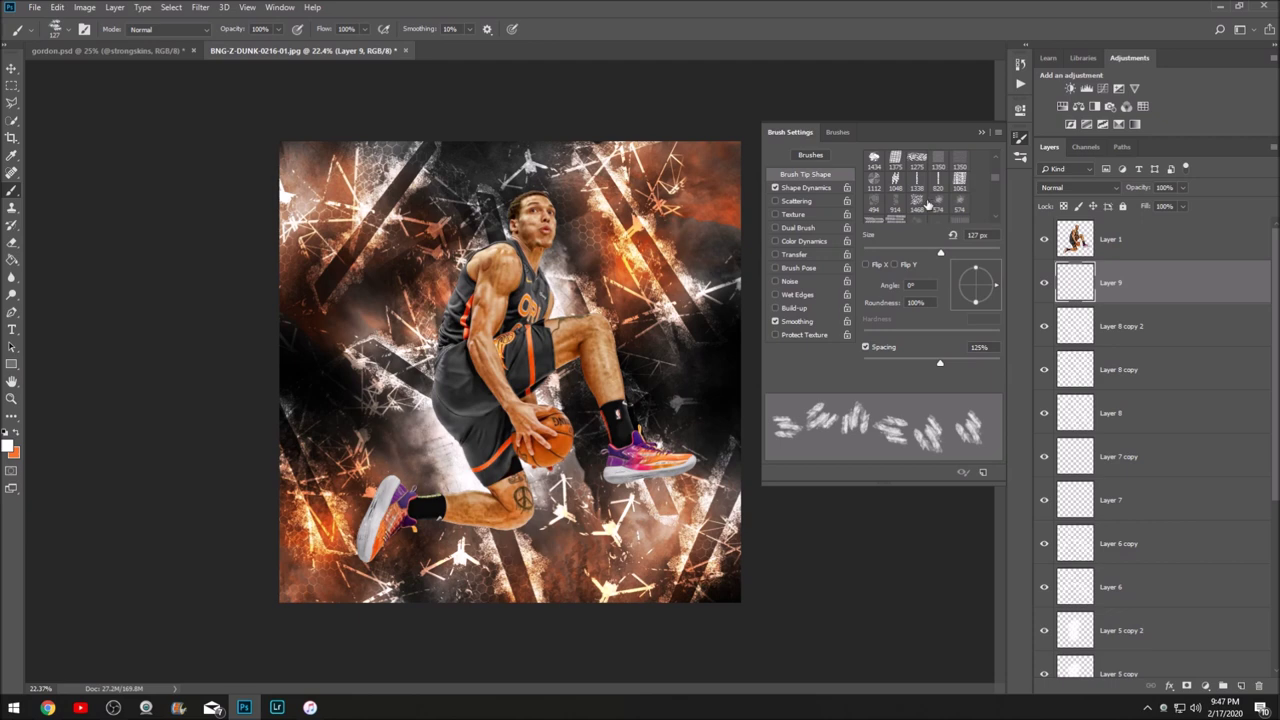
# On a new layer, stamp white square fragments around the player with the 1468 px brush tip enlarged to 3400 px.
pyautogui.click(920, 202)
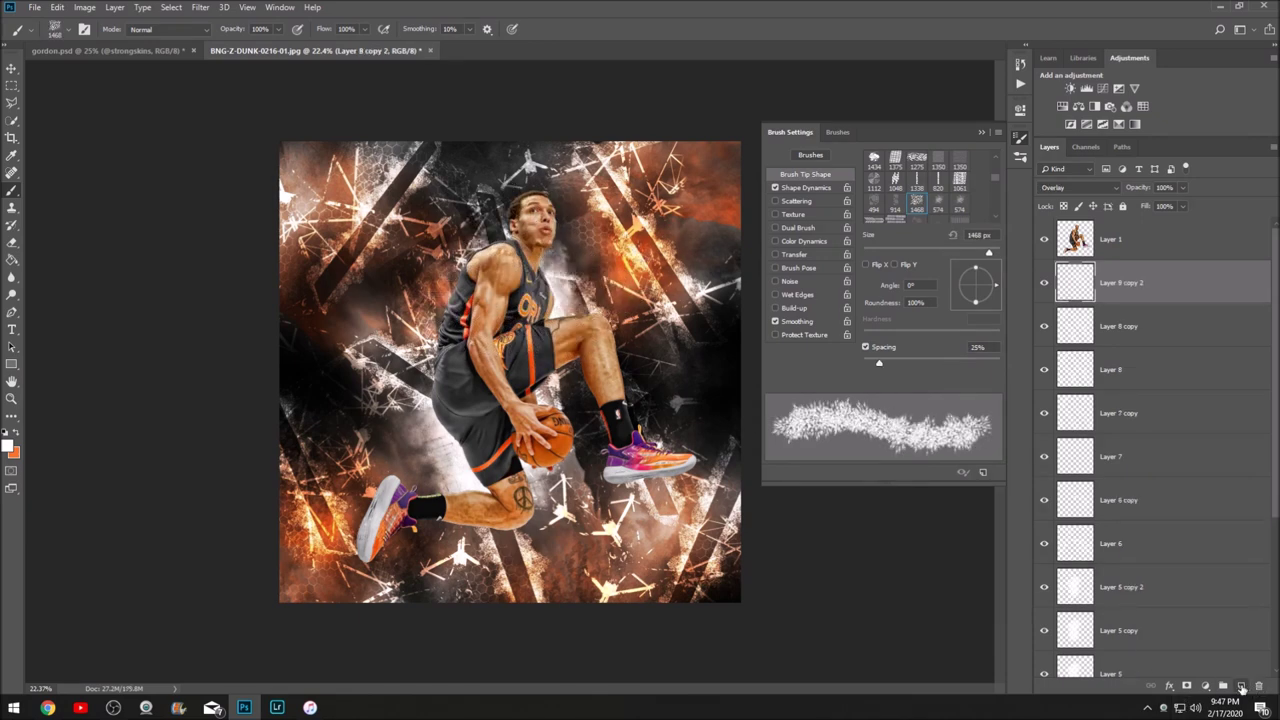
pyautogui.press(']')
pyautogui.press(']')
pyautogui.press(']')
pyautogui.press(']')
pyautogui.press(']')
pyautogui.press(']')
pyautogui.press(']')
pyautogui.press(']')
pyautogui.press(']')
pyautogui.press(']')
pyautogui.press(']')
pyautogui.press(']')
pyautogui.press(']')
pyautogui.press(']')
pyautogui.press(']')
pyautogui.press(']')
pyautogui.press(']')
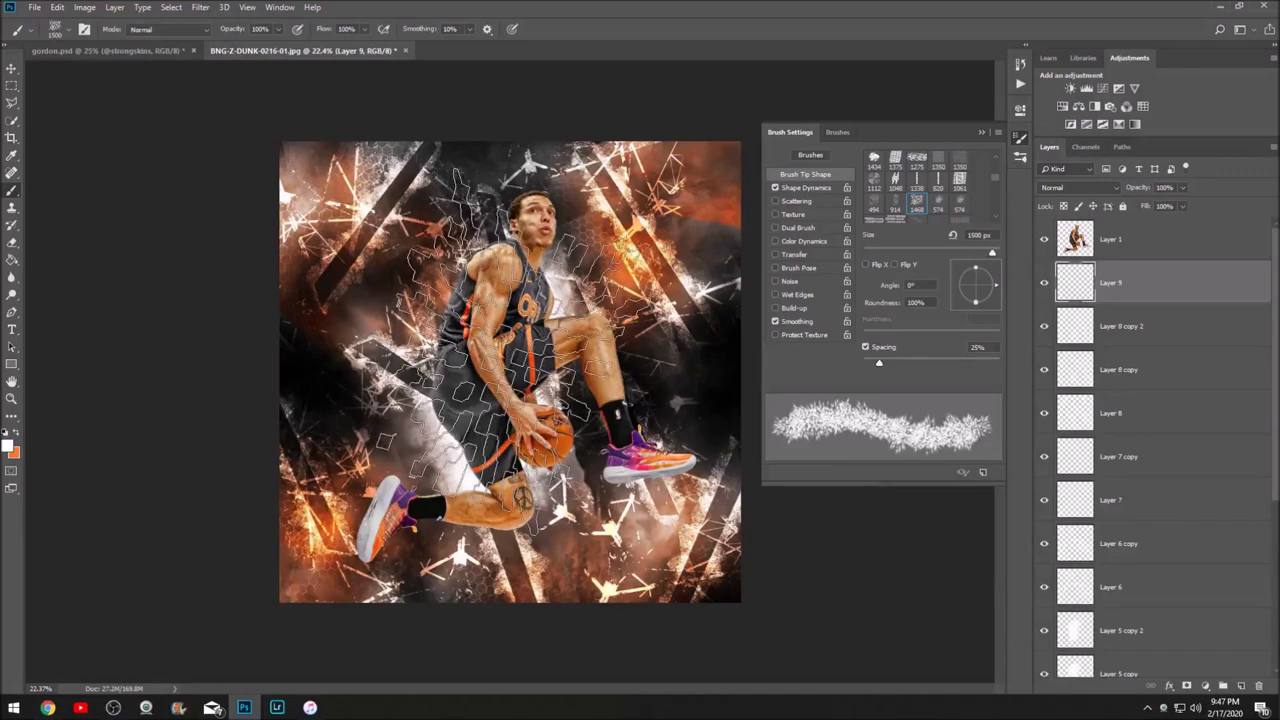
pyautogui.press(']')
pyautogui.press(']')
pyautogui.press(']')
pyautogui.click(495, 350)
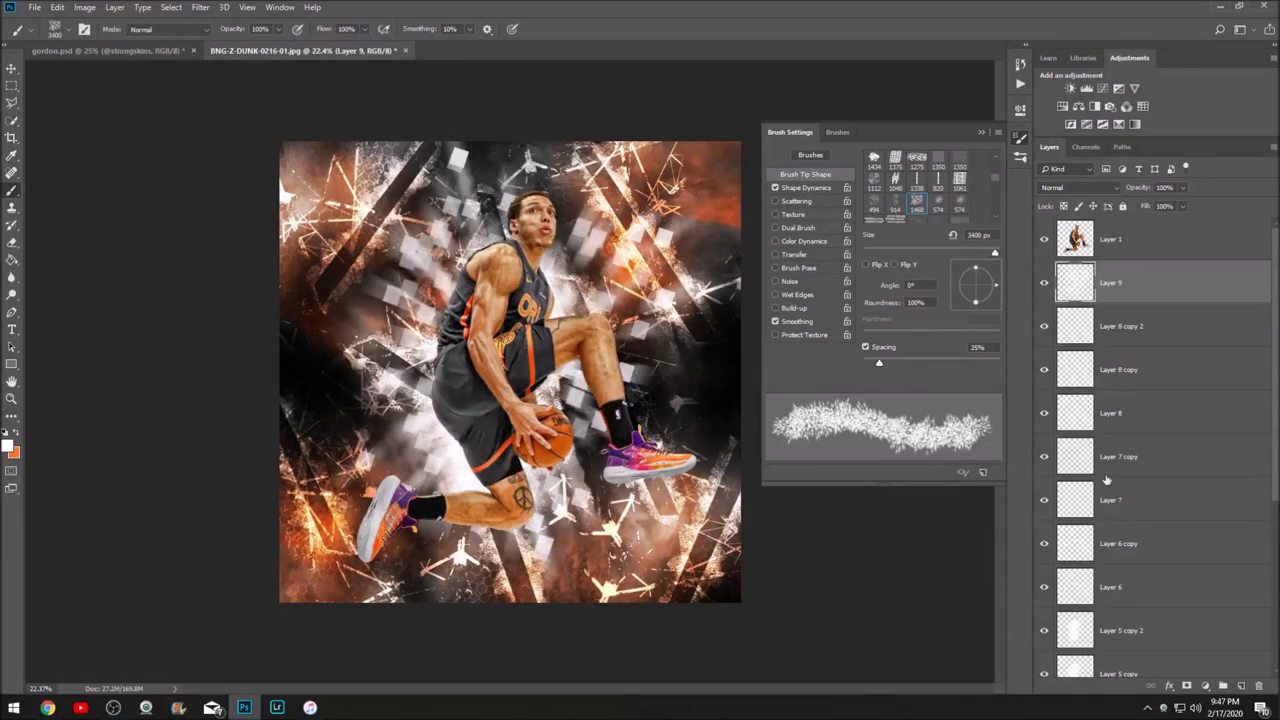
# Set the square fragments layer's blend mode to Overlay and duplicate the layer once.
pyautogui.click(1063, 187)
pyautogui.click(1063, 353)
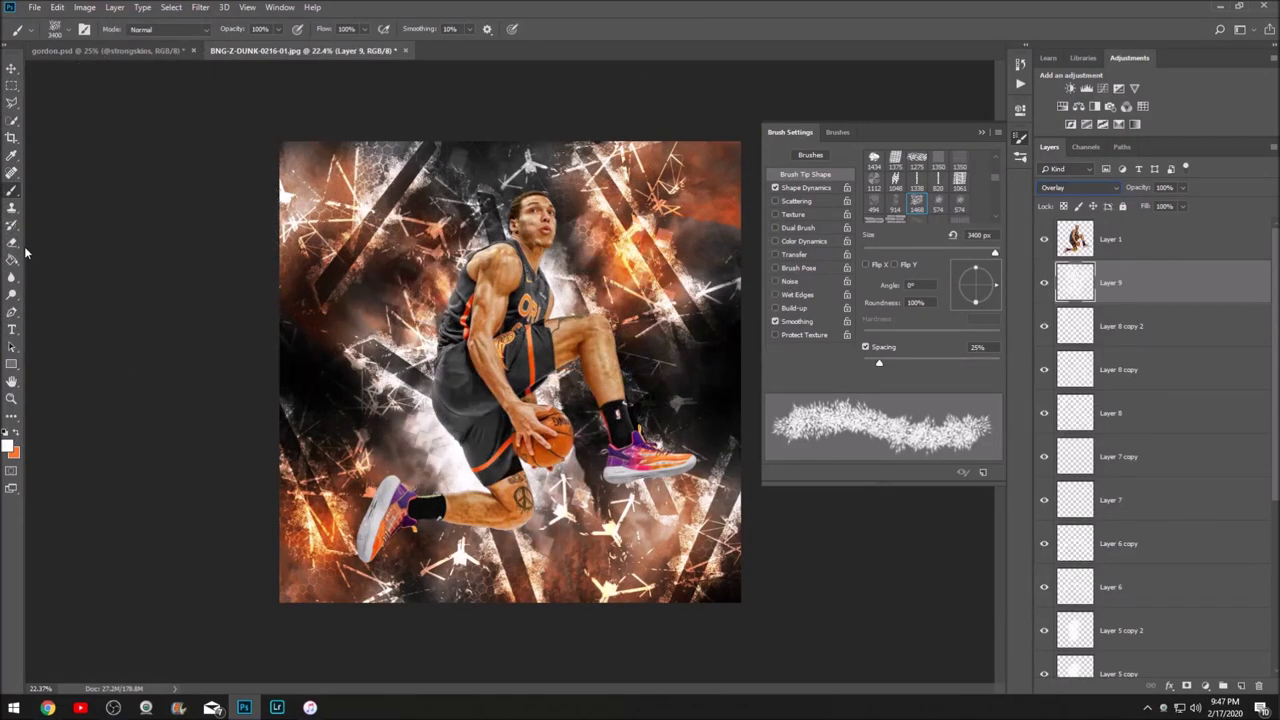
pyautogui.hotkey('ctrl', 'j')
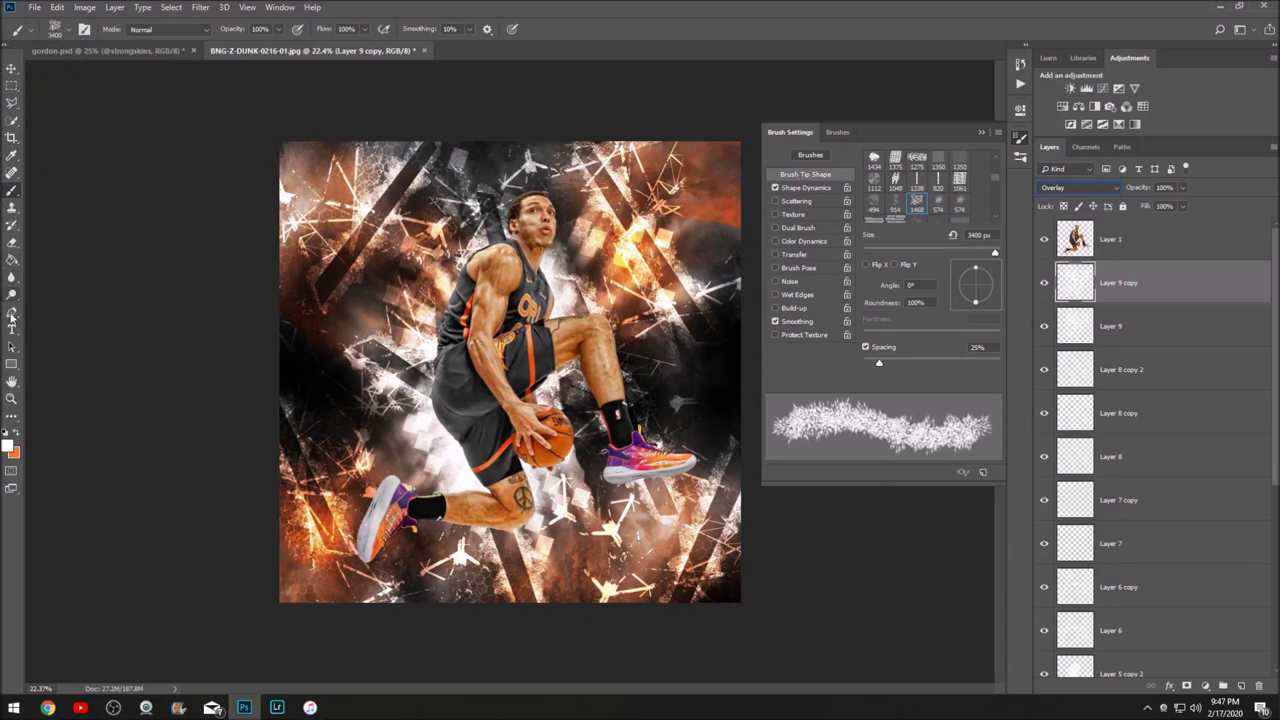
pyautogui.click(13, 70)
pyautogui.hotkey('ctrl', '0')
pyautogui.scroll(2, 480, 337)
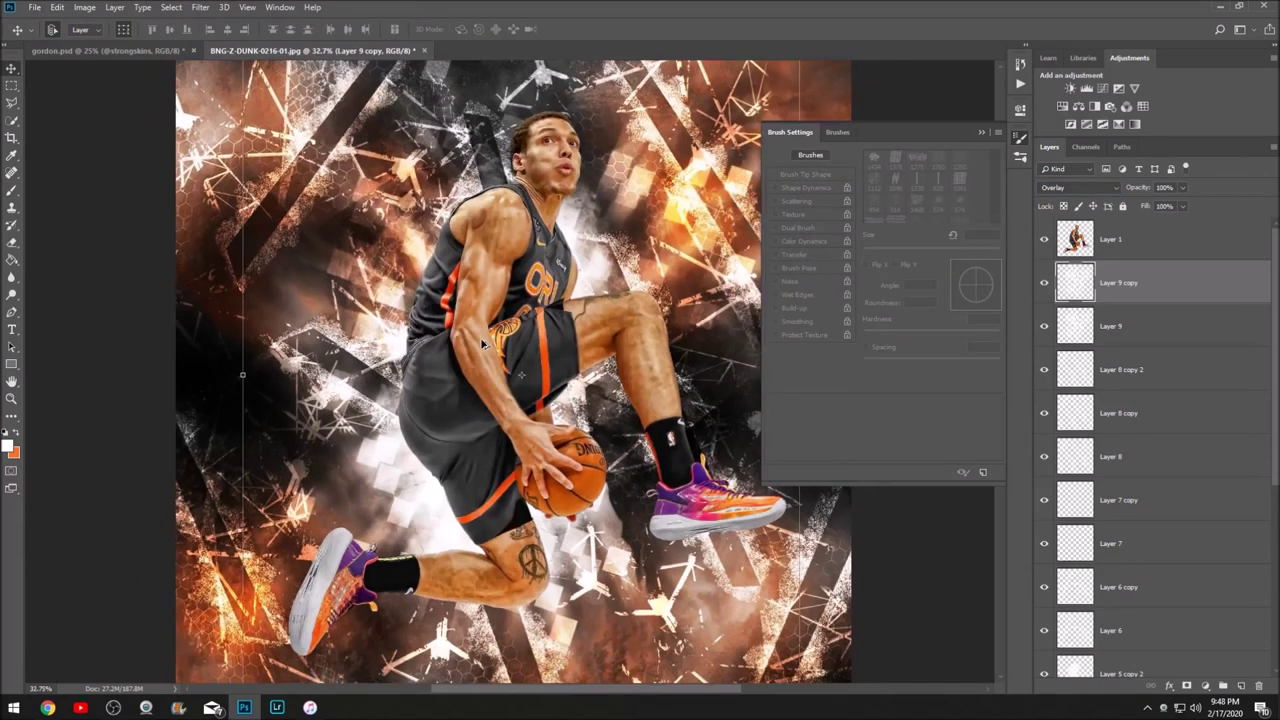
pyautogui.scroll(-4, 519, 322)
pyautogui.scroll(3, 505, 332)
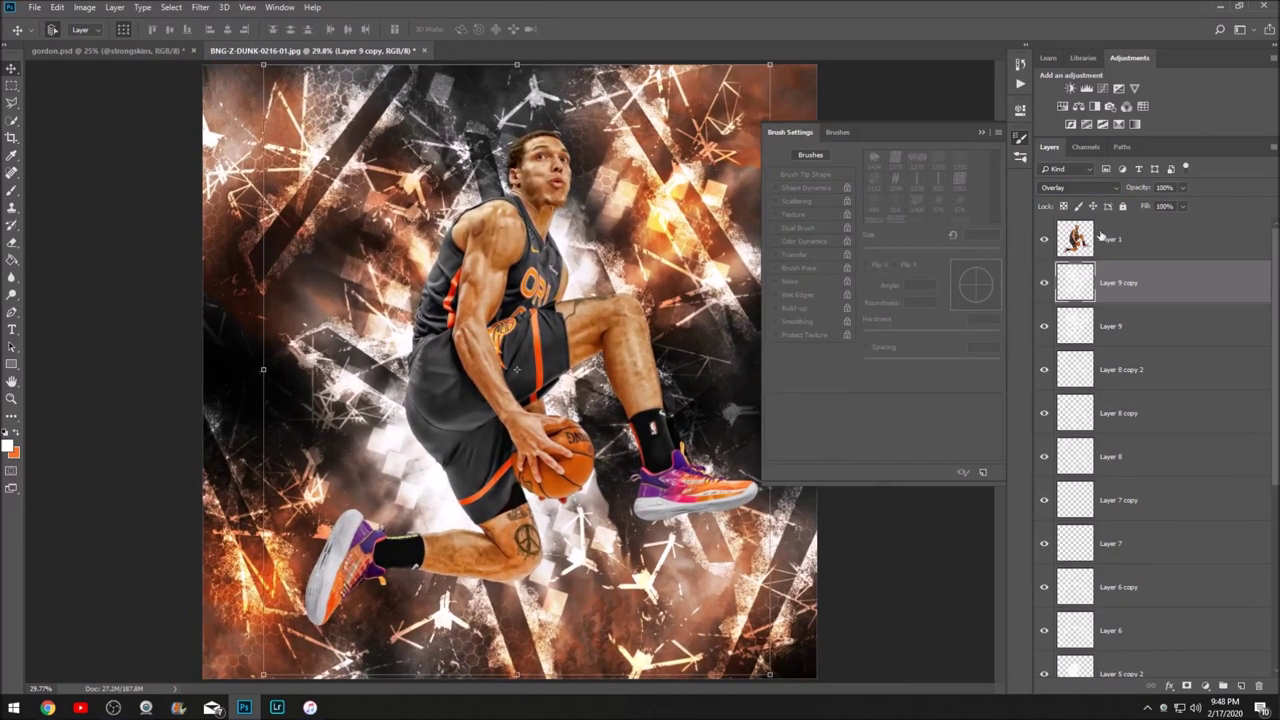
# Review the composition against gordon.psd, toggling the visibility of the black Layer 2 and of Layer 9 copy.
pyautogui.click(1104, 236)
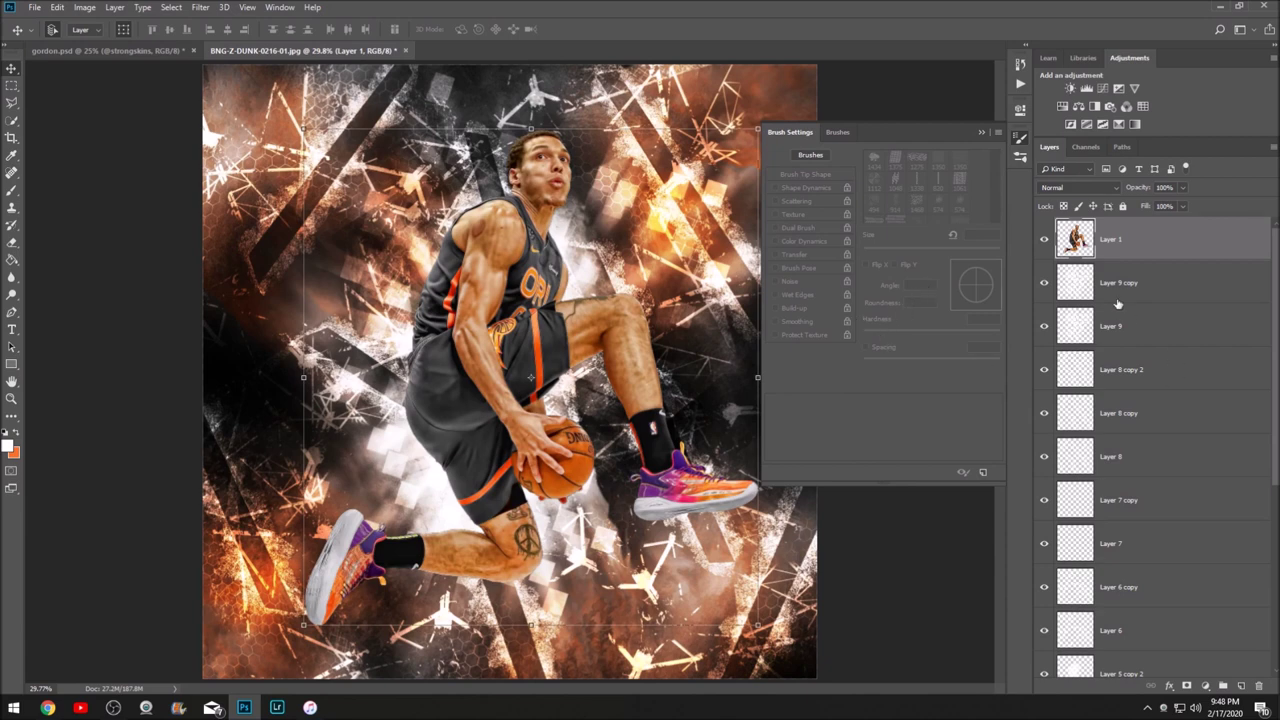
pyautogui.scroll(-5, 1148, 510)
pyautogui.click(1107, 614)
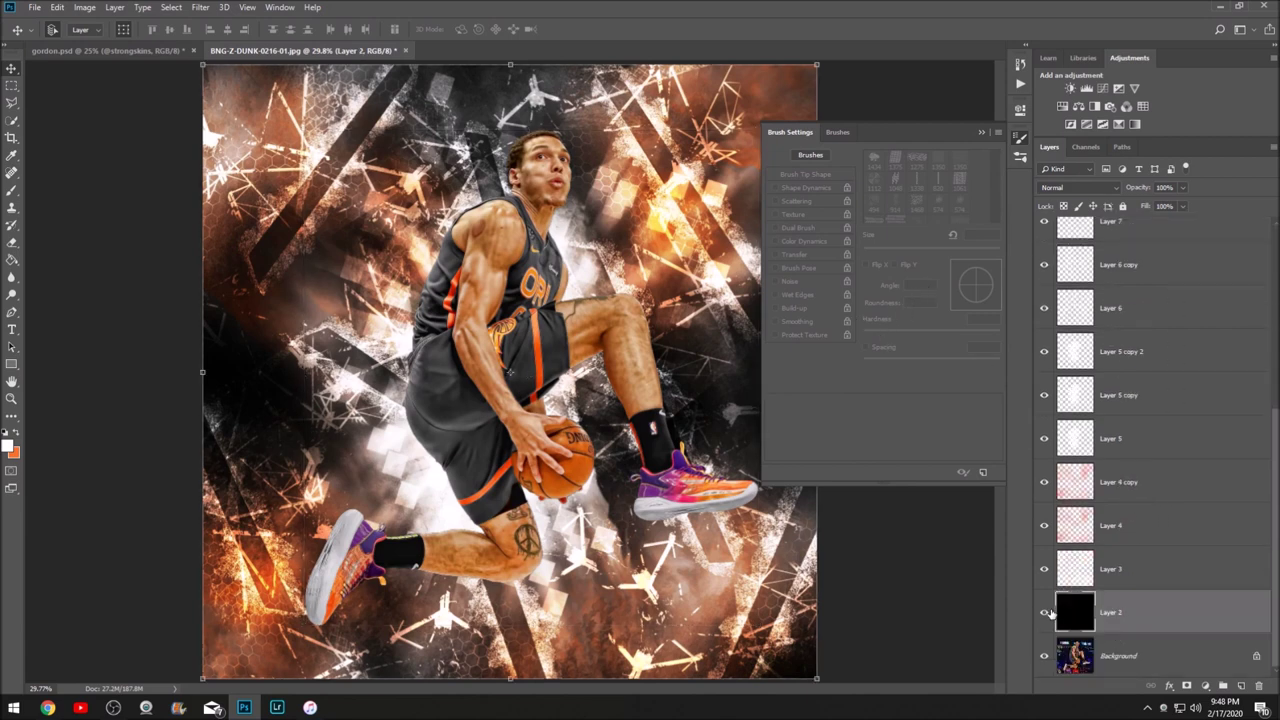
pyautogui.click(1045, 612)
pyautogui.click(1045, 612)
pyautogui.scroll(-3, 546, 404)
pyautogui.scroll(2, 546, 404)
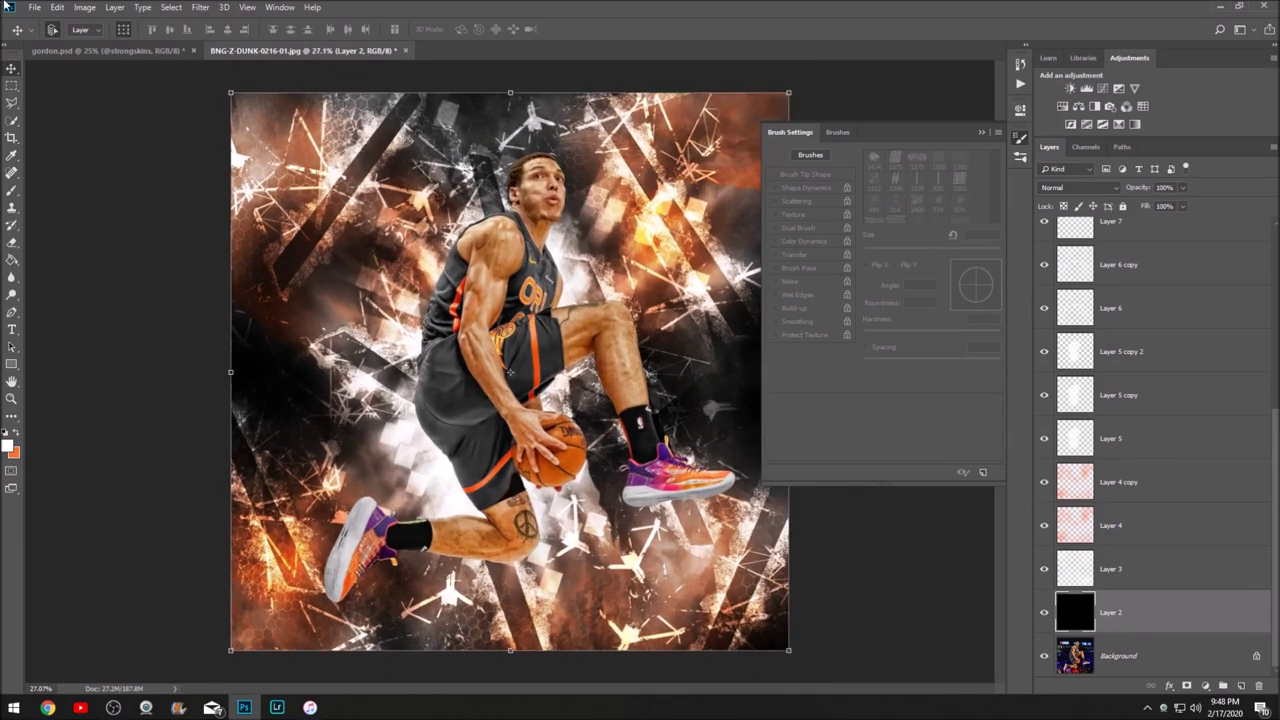
pyautogui.click(78, 50)
pyautogui.click(310, 50)
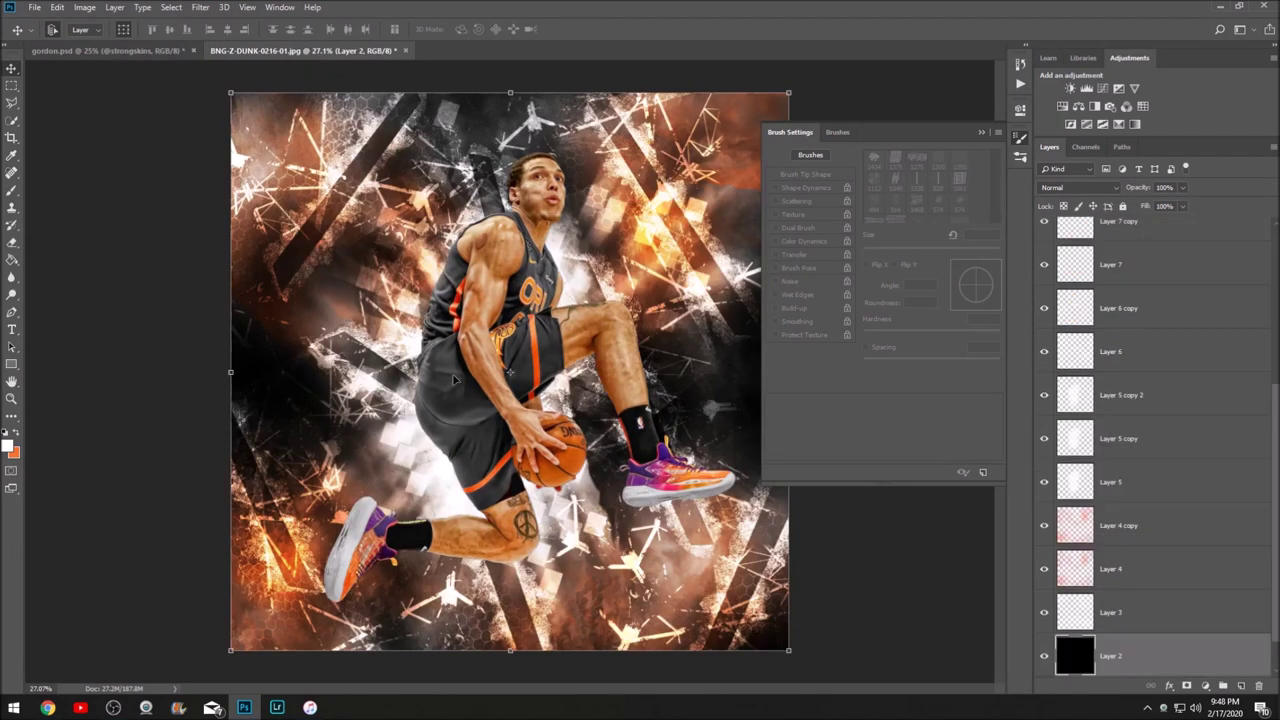
pyautogui.scroll(5, 1194, 482)
pyautogui.click(1098, 284)
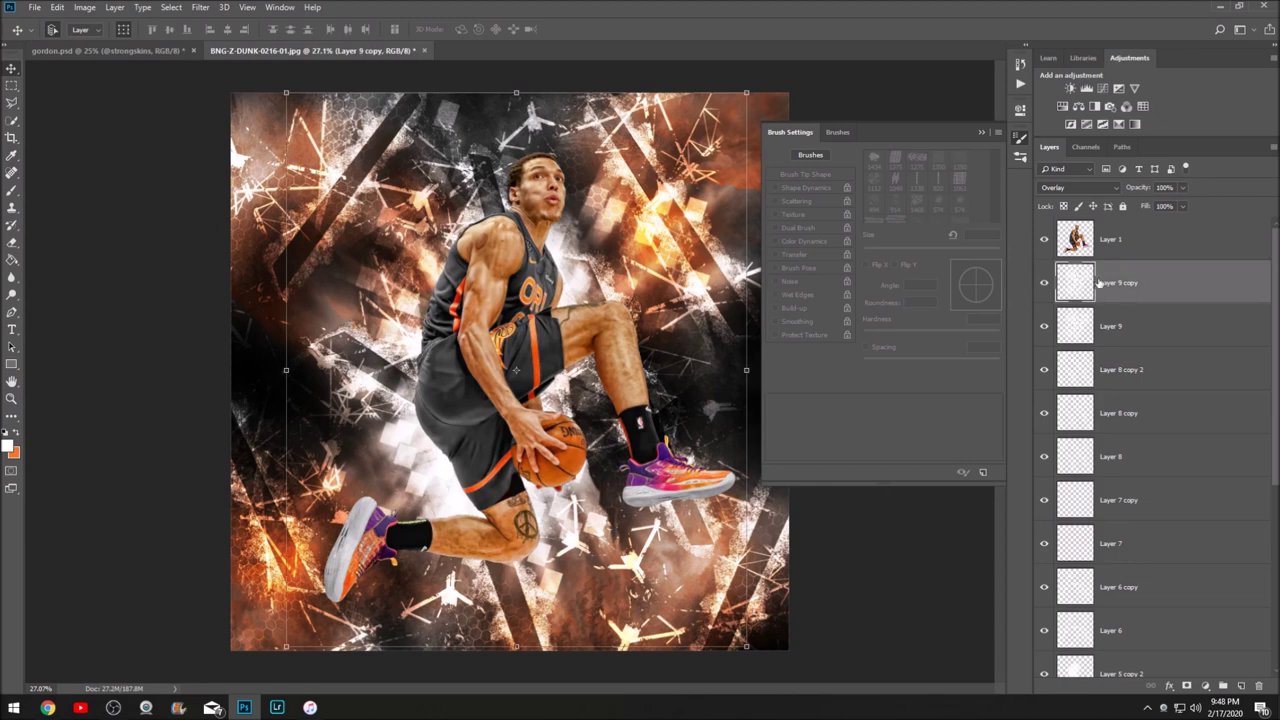
pyautogui.click(1043, 286)
pyautogui.click(1042, 287)
# Duplicate the cut-out player layer and place the copy directly beneath the original.
pyautogui.click(1124, 250)
pyautogui.hotkey('ctrl', 'j')
pyautogui.moveTo(1143, 247); pyautogui.dragTo(1149, 307)
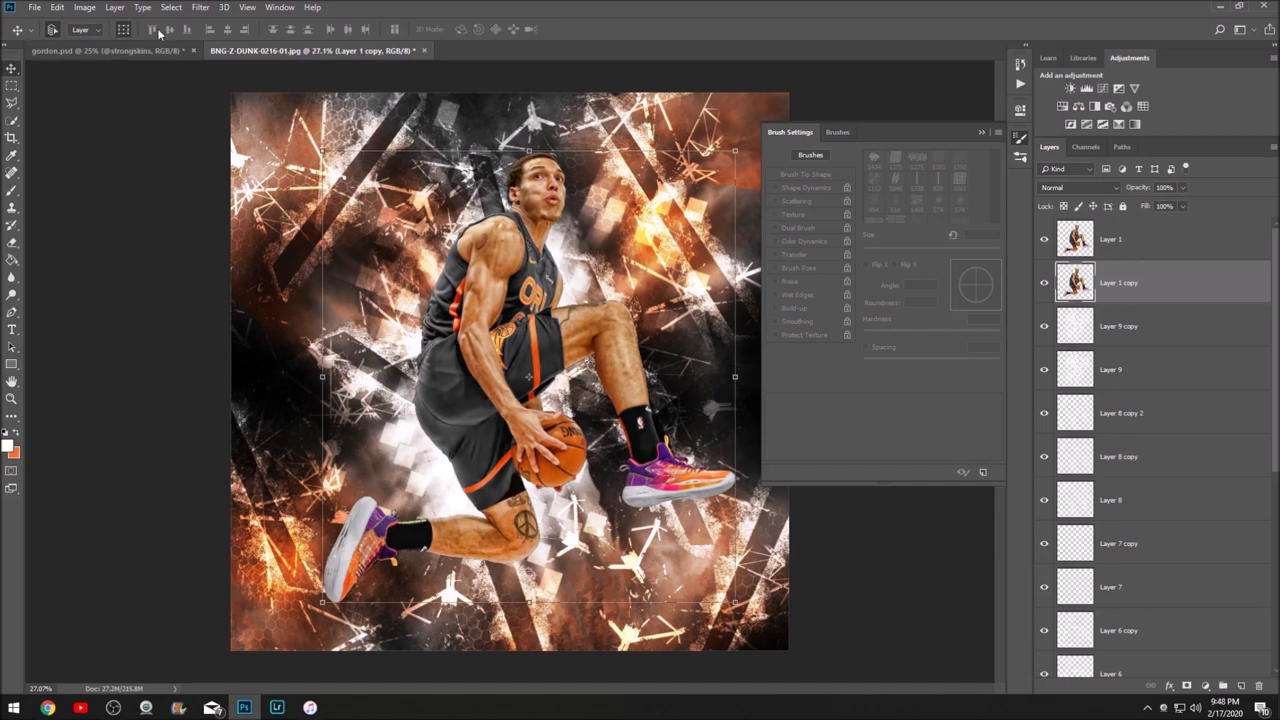
# Apply a Motion Blur filter to the player copy beneath the original.
pyautogui.click(206, 7)
pyautogui.moveTo(233, 160)
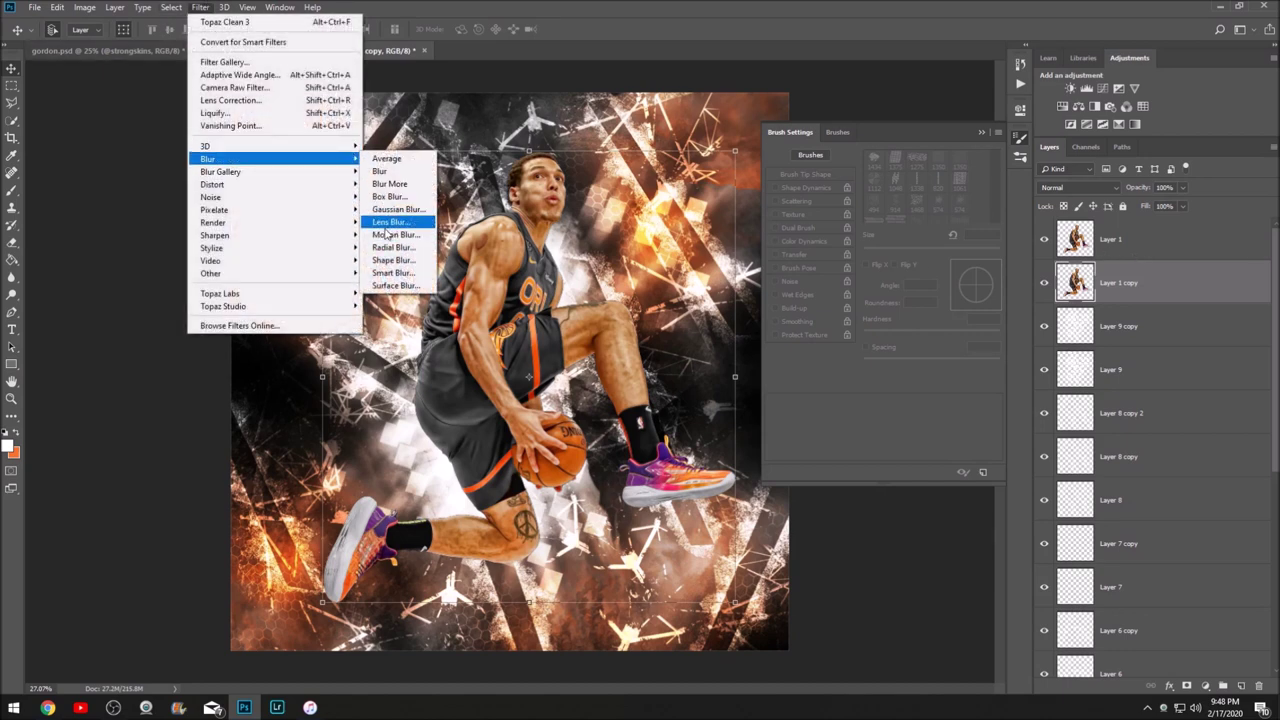
pyautogui.click(392, 235)
pyautogui.moveTo(121, 372); pyautogui.dragTo(132, 371)
pyautogui.click(256, 156)
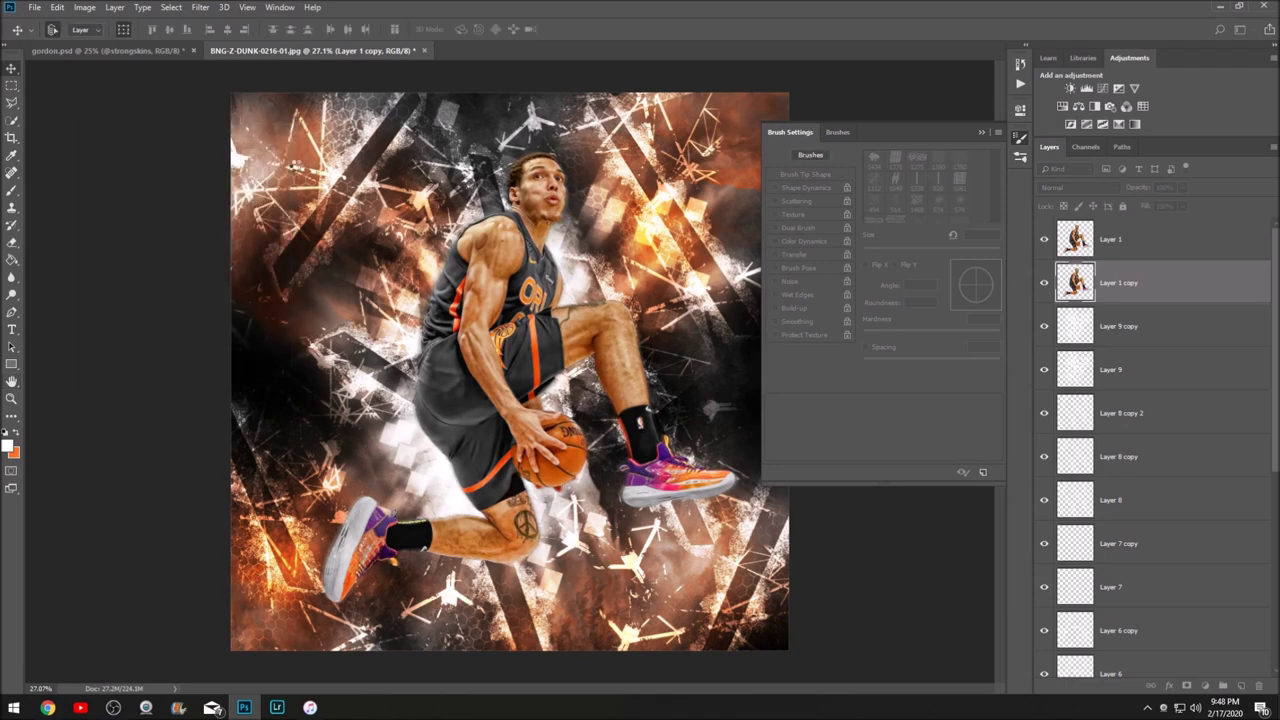
# Try the Screen blend mode on the motion-blurred player copy.
pyautogui.click(1078, 187)
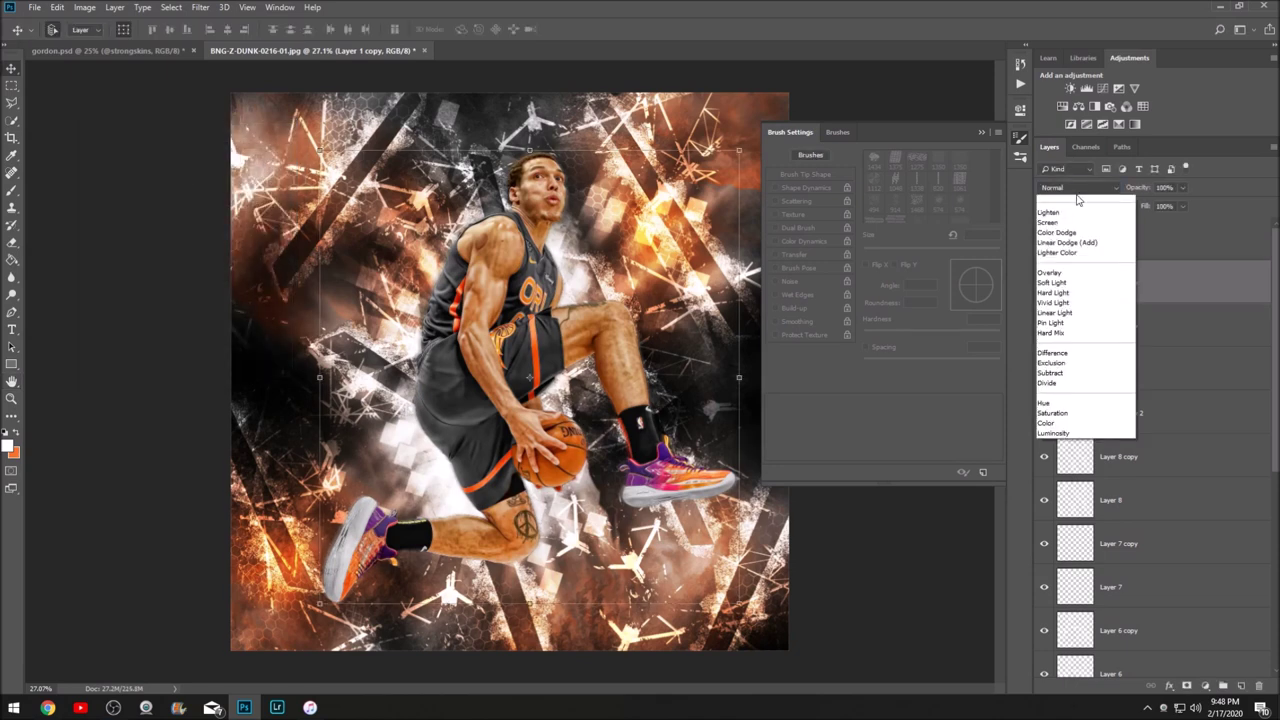
pyautogui.click(1085, 298)
pyautogui.click(11, 225)
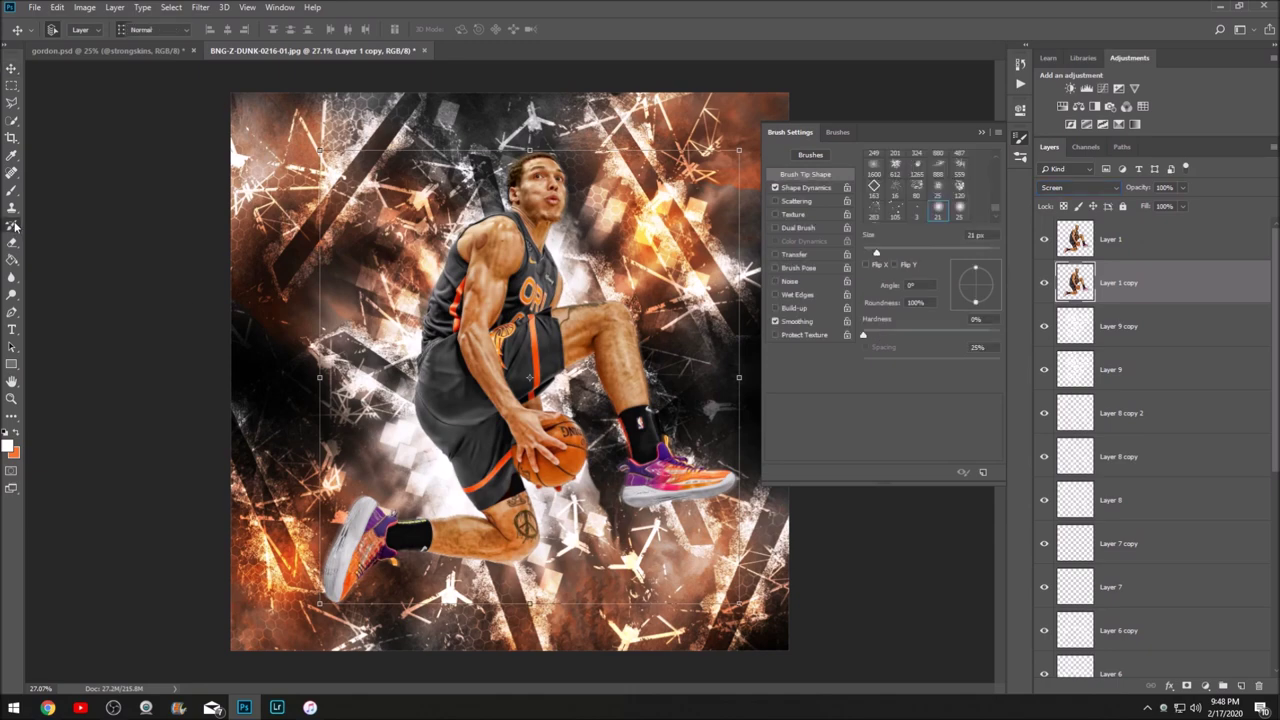
pyautogui.scroll(-4, 476, 339)
pyautogui.scroll(5, 672, 406)
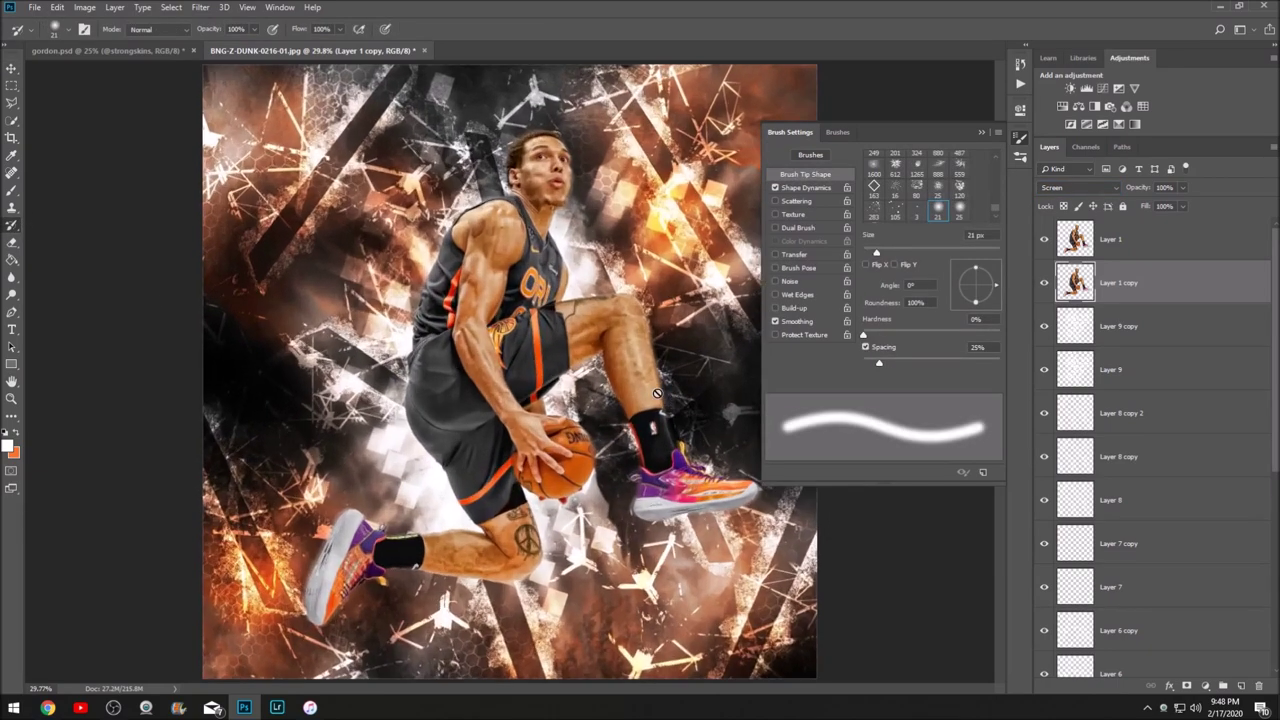
pyautogui.scroll(2, 659, 398)
pyautogui.scroll(-1, 659, 398)
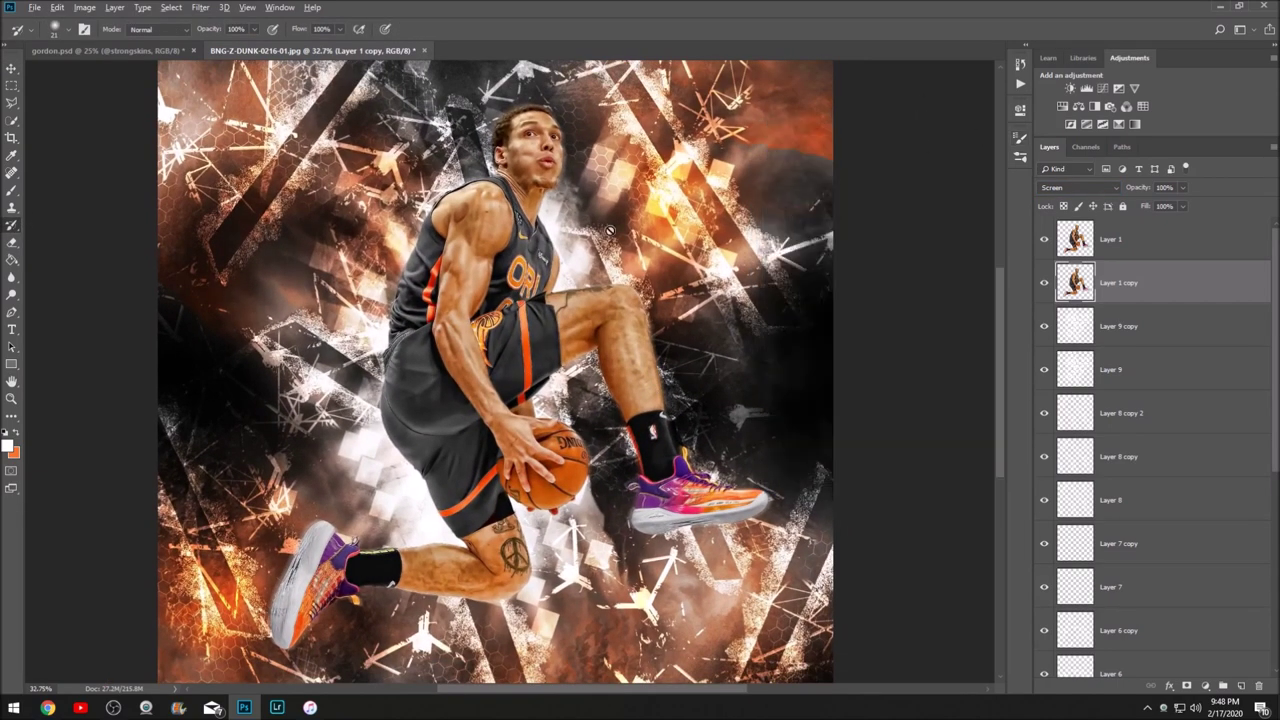
pyautogui.click(981, 132)
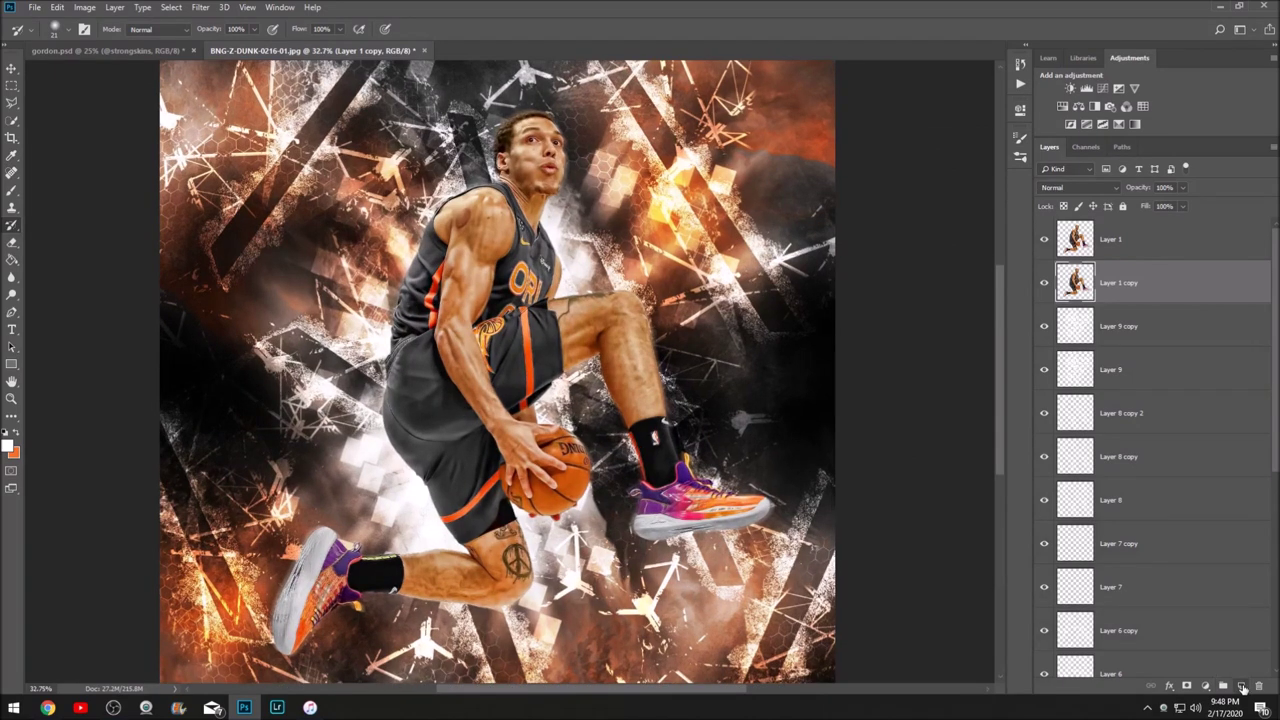
# Add a new layer directly beneath the blurred player copy and fill it with black.
pyautogui.click(1241, 688)
pyautogui.moveTo(1118, 283); pyautogui.dragTo(1118, 350)
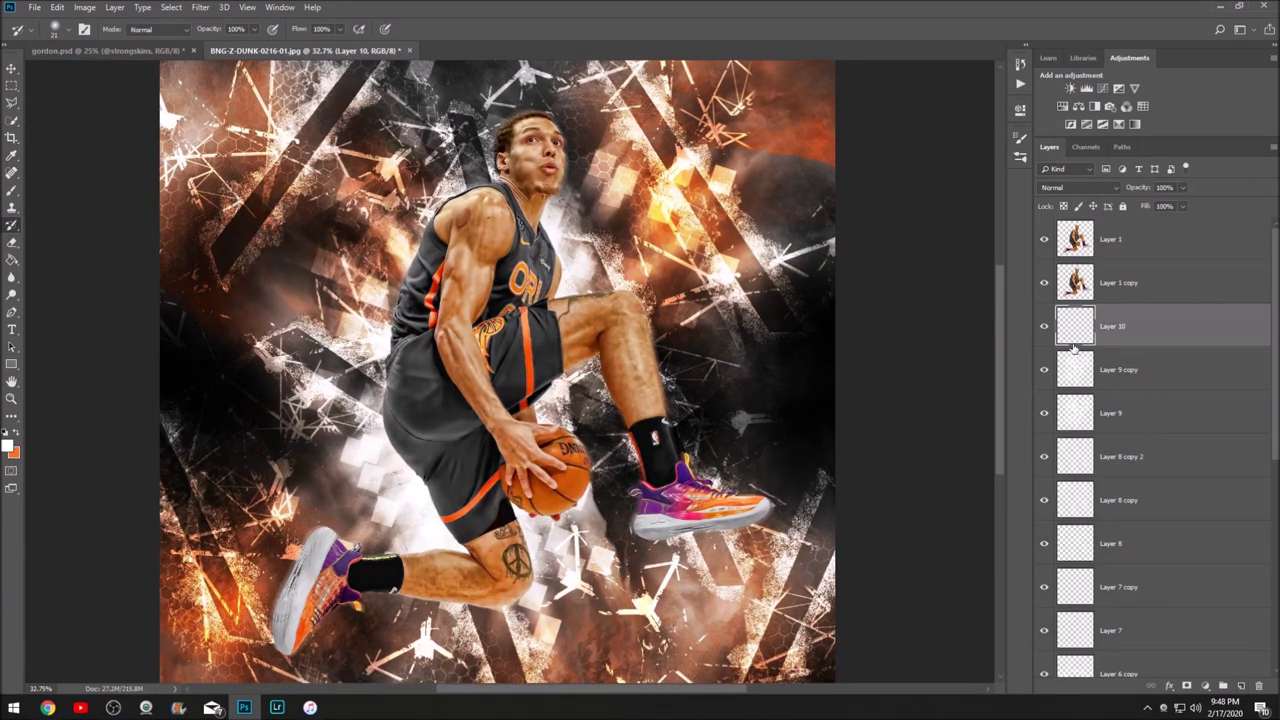
pyautogui.click(6, 447)
pyautogui.moveTo(140, 331); pyautogui.dragTo(184, 354)
pyautogui.click(309, 174)
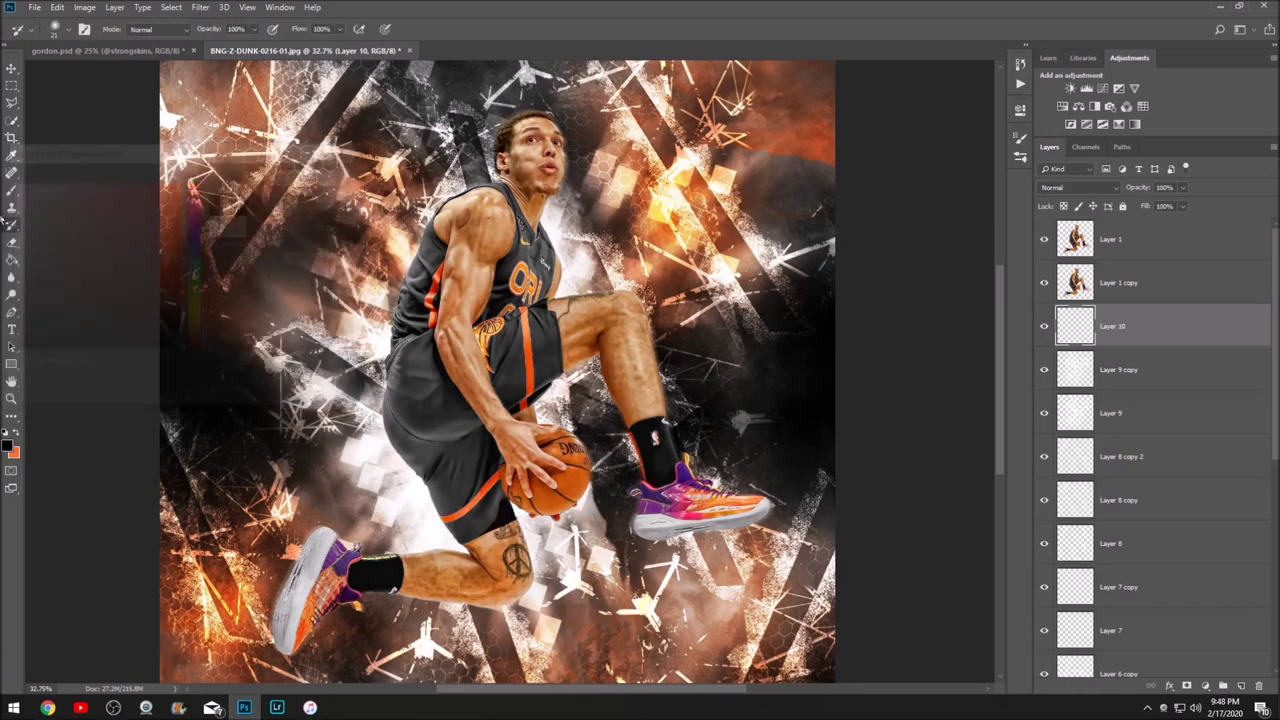
pyautogui.click(12, 241)
pyautogui.hotkey('alt', 'BackSpace')
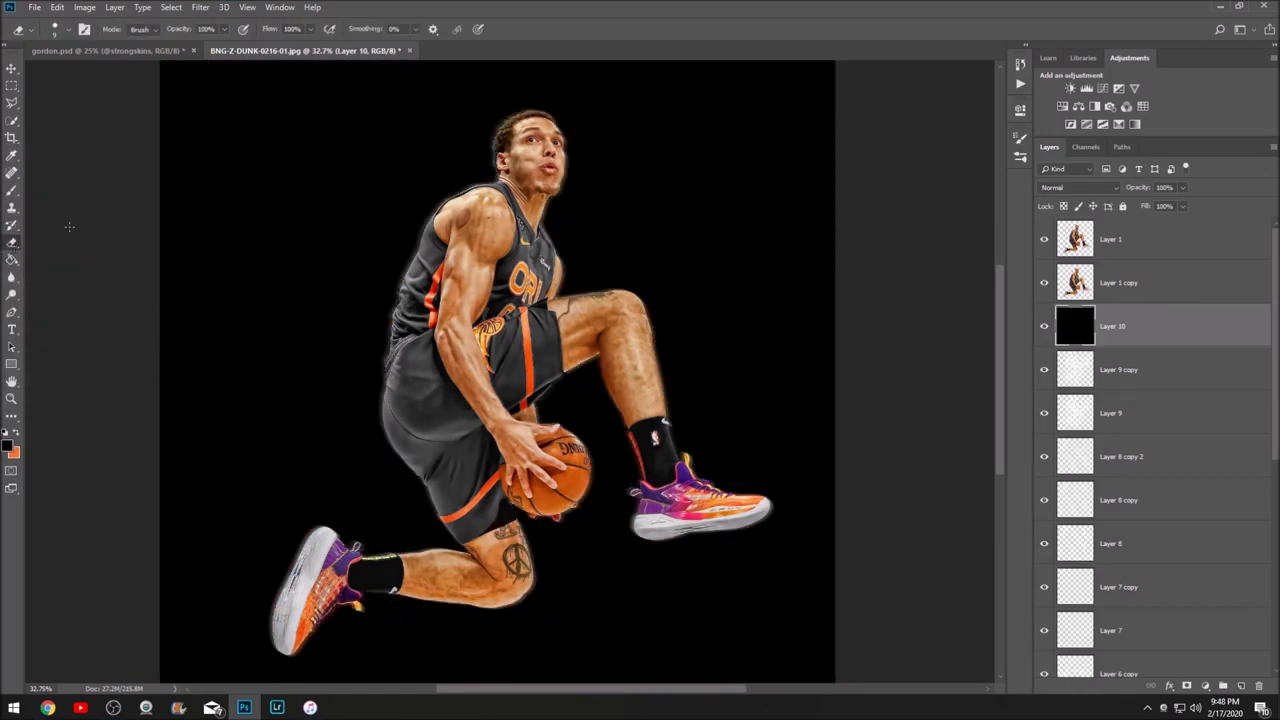
# Erase the centre of the black layer with a soft round 3900 px eraser, leaving a vignette around the poster's edges.
pyautogui.click(1019, 138)
pyautogui.click(873, 161)
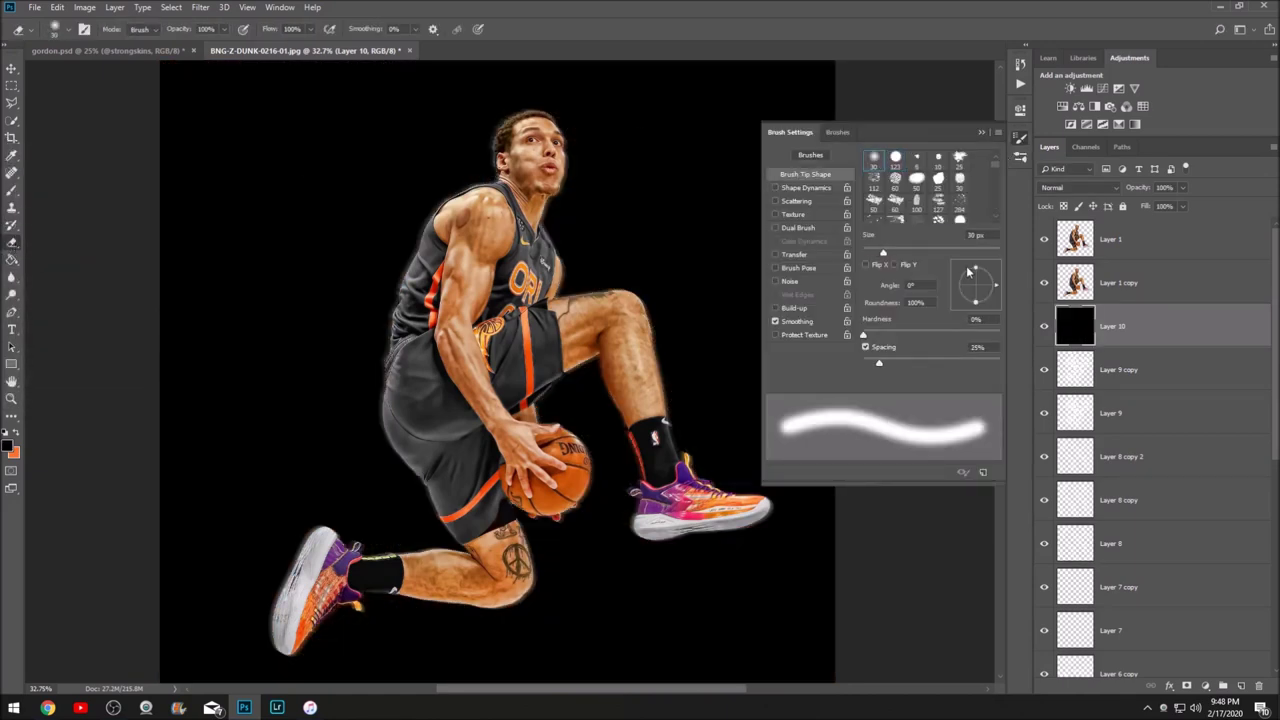
pyautogui.click(994, 249)
pyautogui.click(980, 132)
pyautogui.scroll(-3, 614, 391)
pyautogui.scroll(2, 509, 380)
pyautogui.scroll(-1, 514, 380)
pyautogui.press(']')
pyautogui.press(']')
pyautogui.press(']')
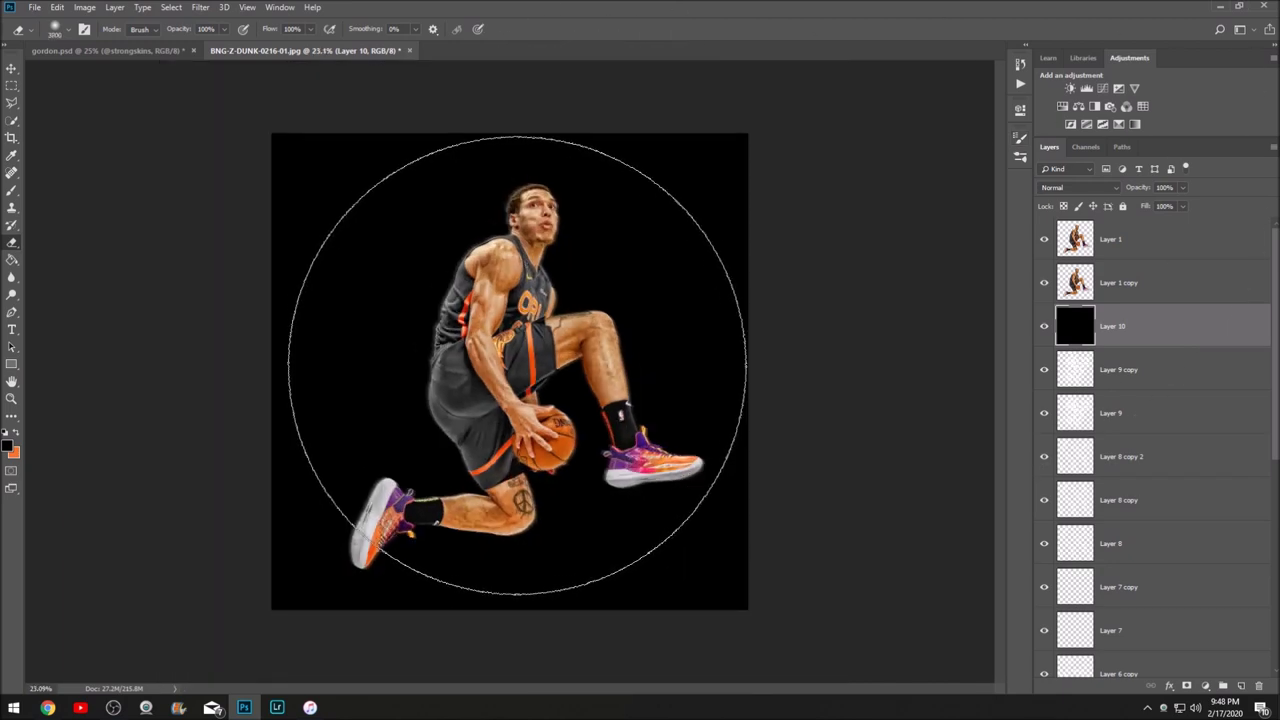
pyautogui.click(513, 368)
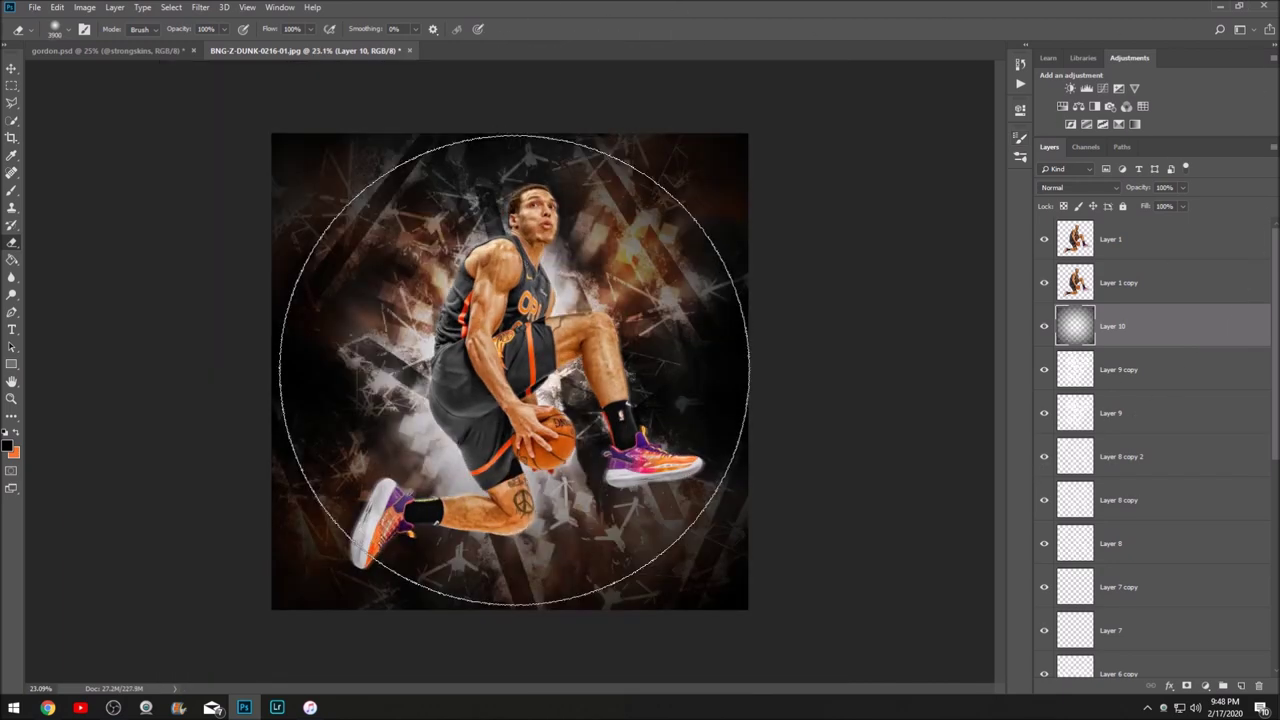
pyautogui.click(514, 370)
# Move the vignette layer down the stack to directly above Layer 4 copy and compare the poster with and without it.
pyautogui.moveTo(1112, 328)
pyautogui.mouseDown()
pyautogui.moveTo(1140, 346)
pyautogui.moveTo(1148, 670)
pyautogui.moveTo(1106, 571)
pyautogui.moveTo(1116, 574)
pyautogui.mouseUp()
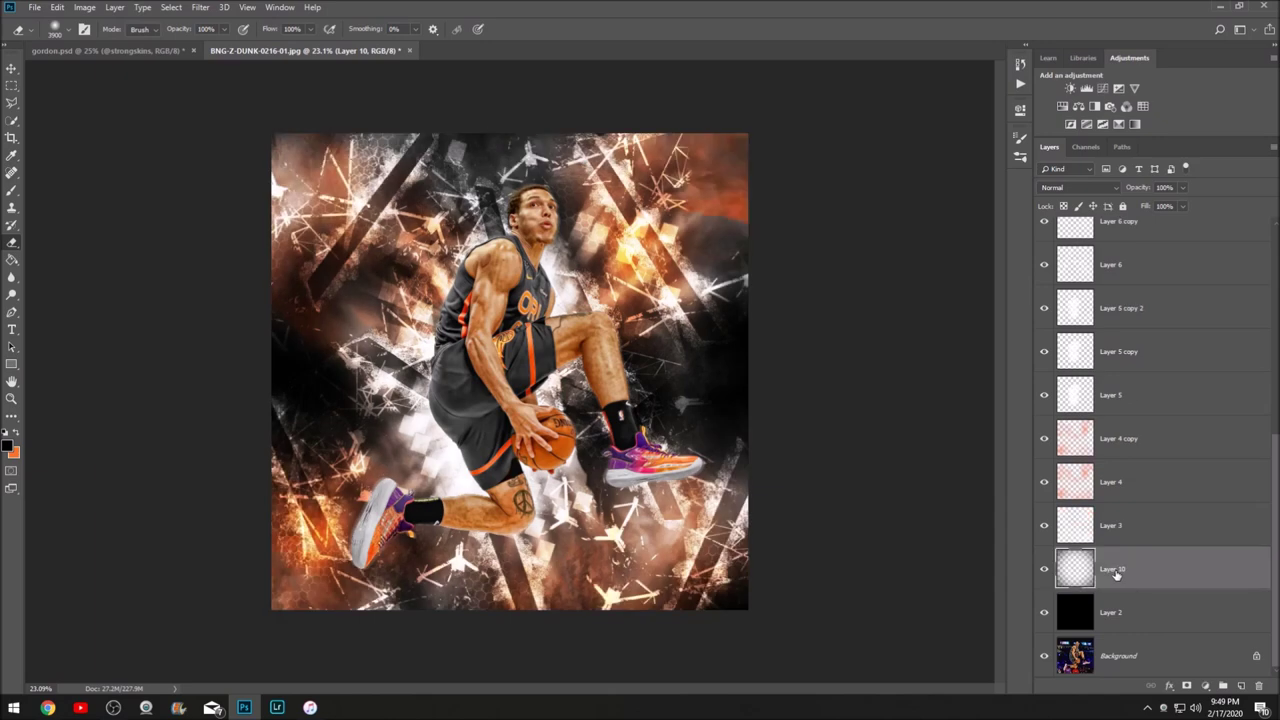
pyautogui.moveTo(1116, 440); pyautogui.dragTo(1110, 436)
pyautogui.click(1043, 441)
pyautogui.click(1043, 441)
pyautogui.click(1043, 441)
pyautogui.click(1043, 441)
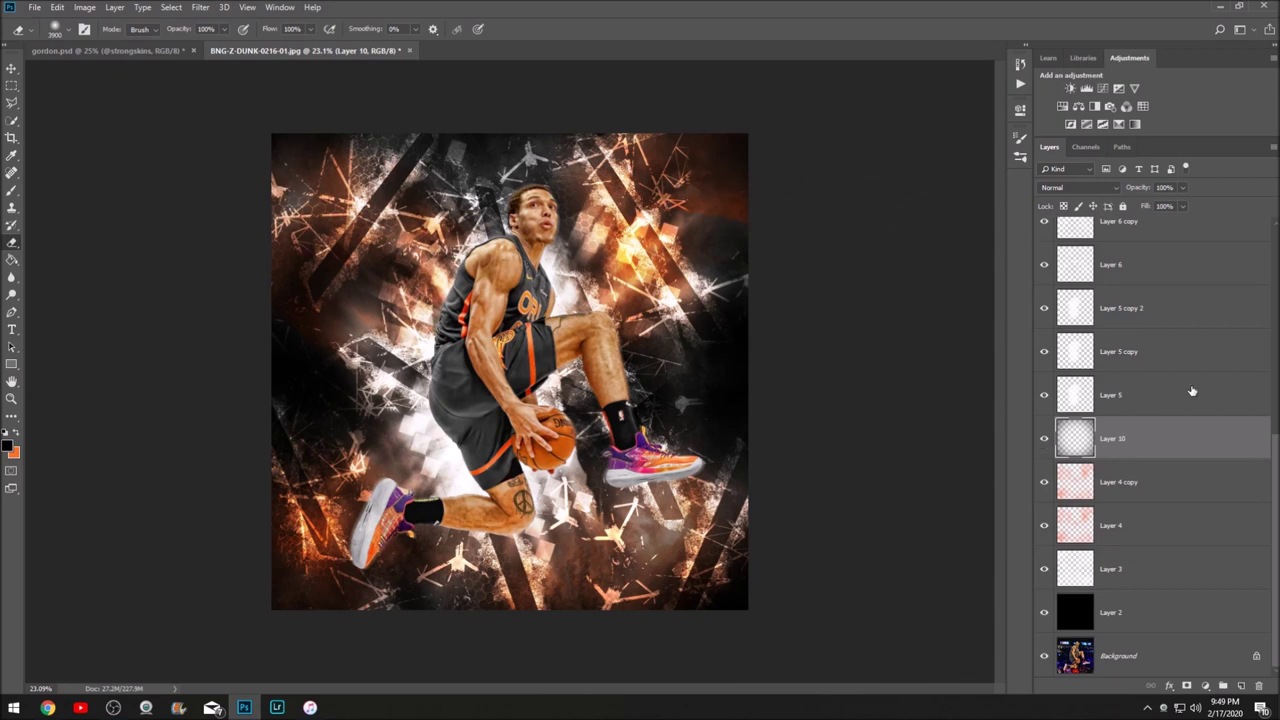
# Try duplicating Layer 5 to strengthen the white glow behind the player.
pyautogui.click(1091, 405)
pyautogui.click(1043, 397)
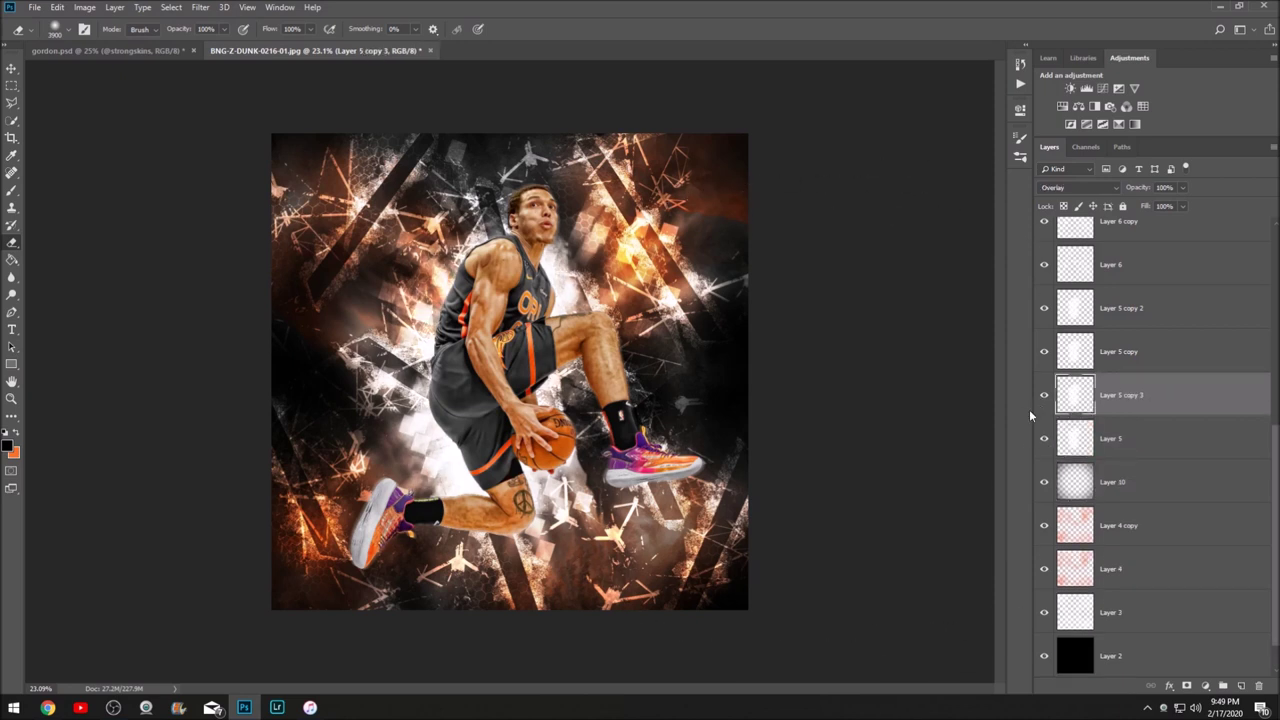
pyautogui.click(1043, 397)
# Check what Layer 8 contributes by toggling its visibility, and duplicate it once.
pyautogui.scroll(3, 1107, 427)
pyautogui.click(1065, 395)
pyautogui.click(1044, 398)
pyautogui.click(1044, 398)
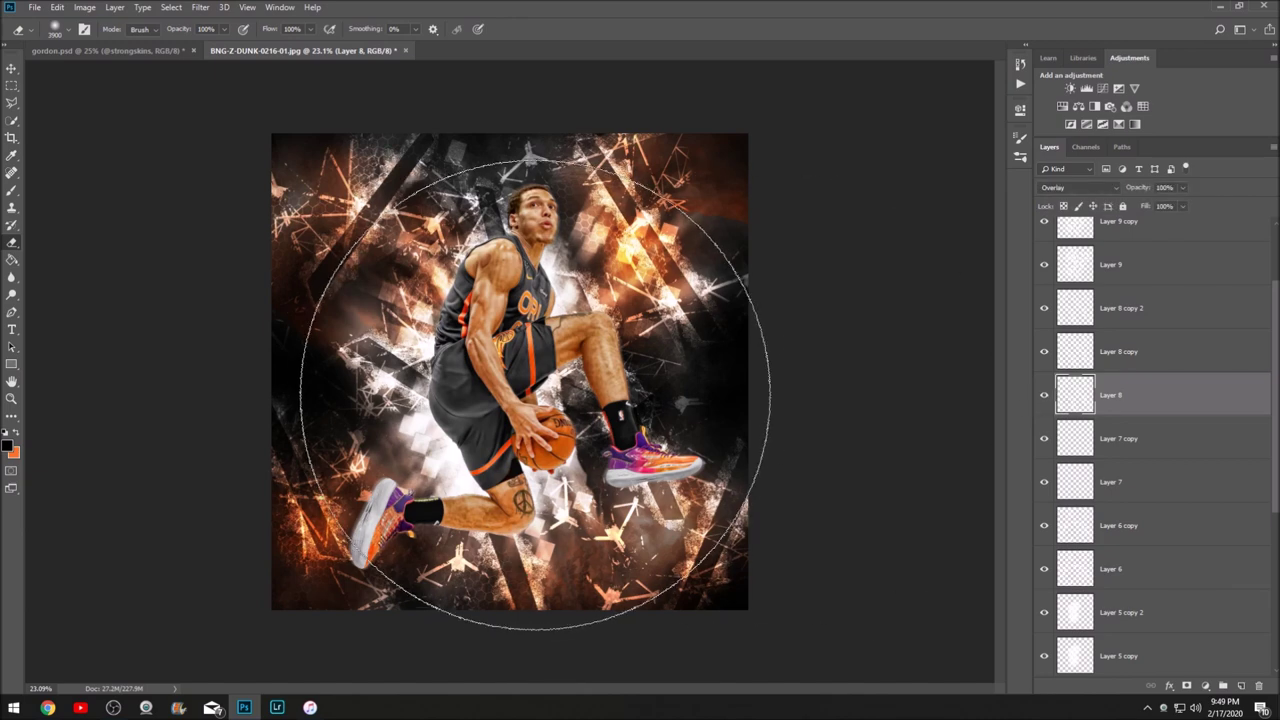
pyautogui.hotkey('ctrl', 'j')
# Review the contribution of the individual background layers, from Layer 9 down to Layer 3, by toggling their visibility.
pyautogui.click(1045, 309)
pyautogui.click(1045, 309)
pyautogui.click(1044, 266)
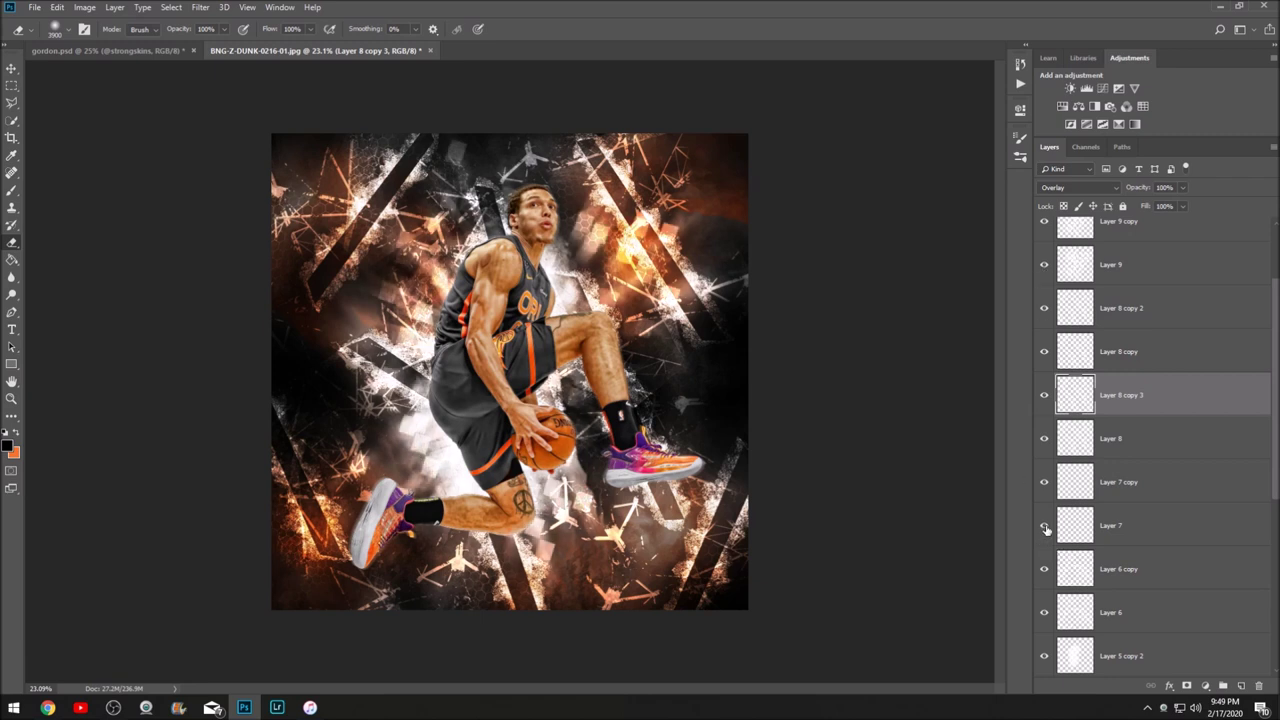
pyautogui.click(1045, 568)
pyautogui.click(1045, 570)
pyautogui.click(1045, 615)
pyautogui.click(1045, 615)
pyautogui.scroll(-5, 1045, 600)
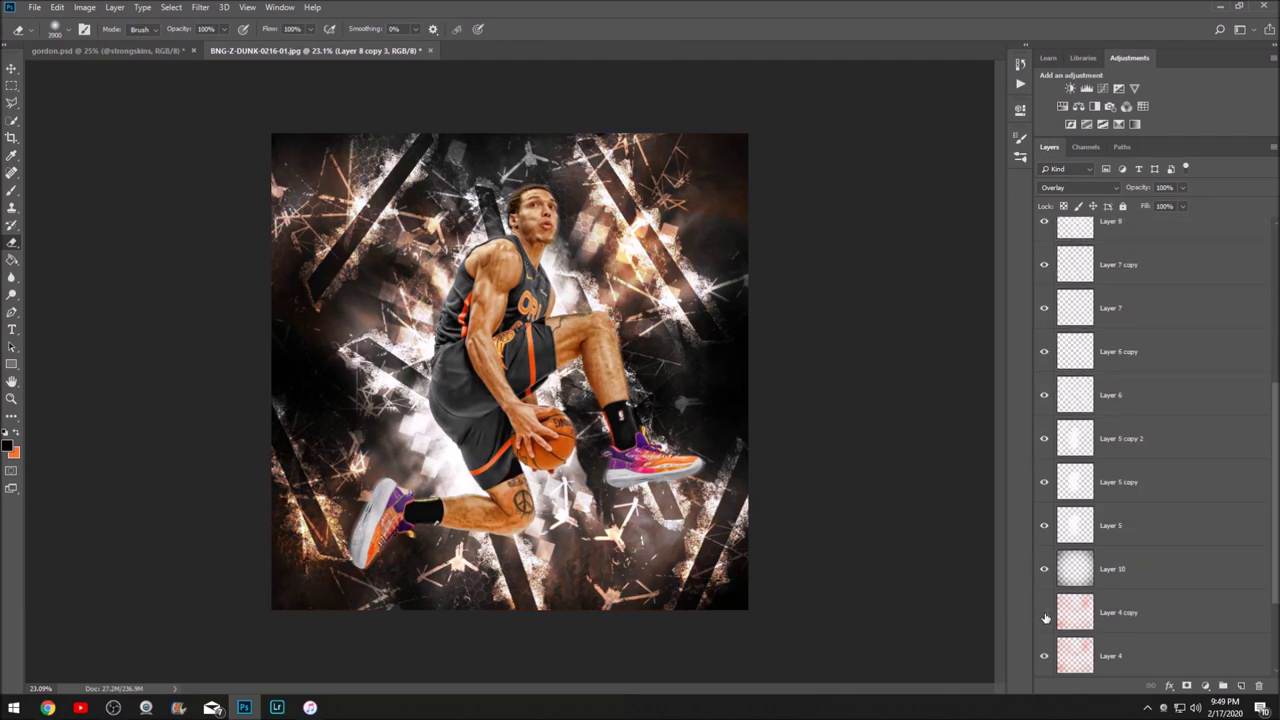
pyautogui.scroll(-2, 1045, 615)
pyautogui.click(1045, 611)
pyautogui.click(1045, 611)
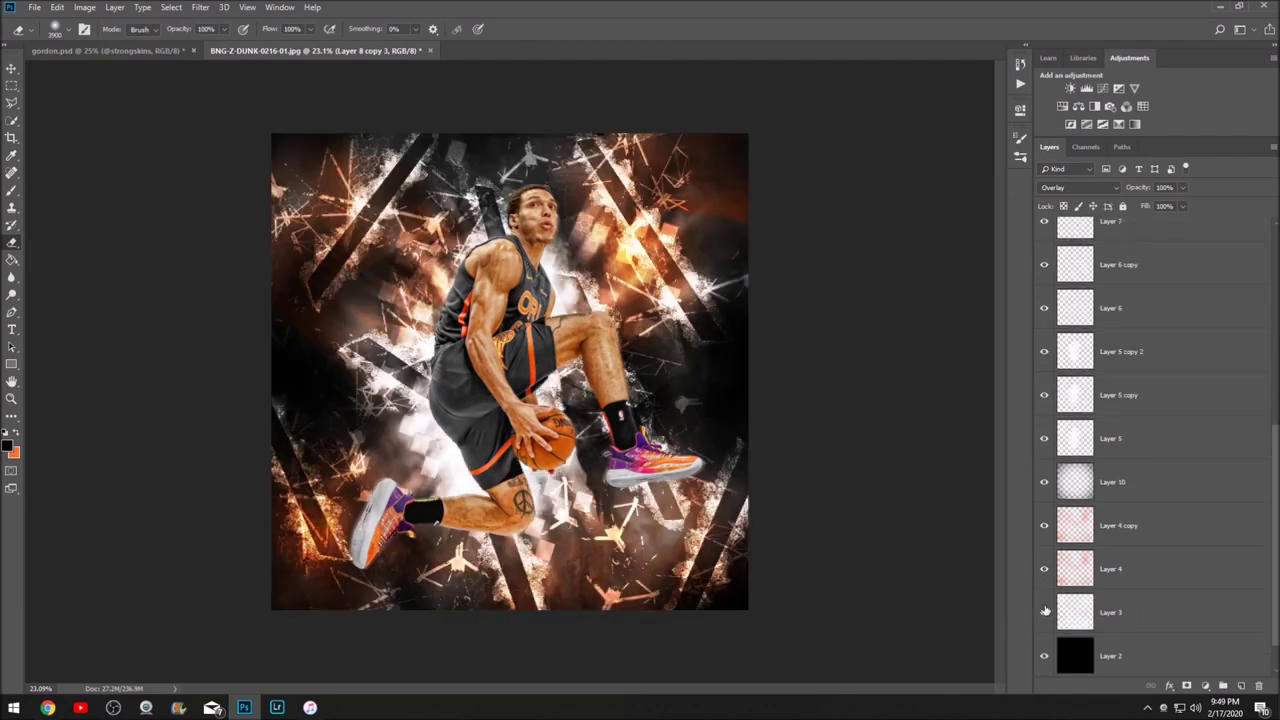
# Duplicate the orange colour layer Layer 4 copy once.
pyautogui.click(1140, 608)
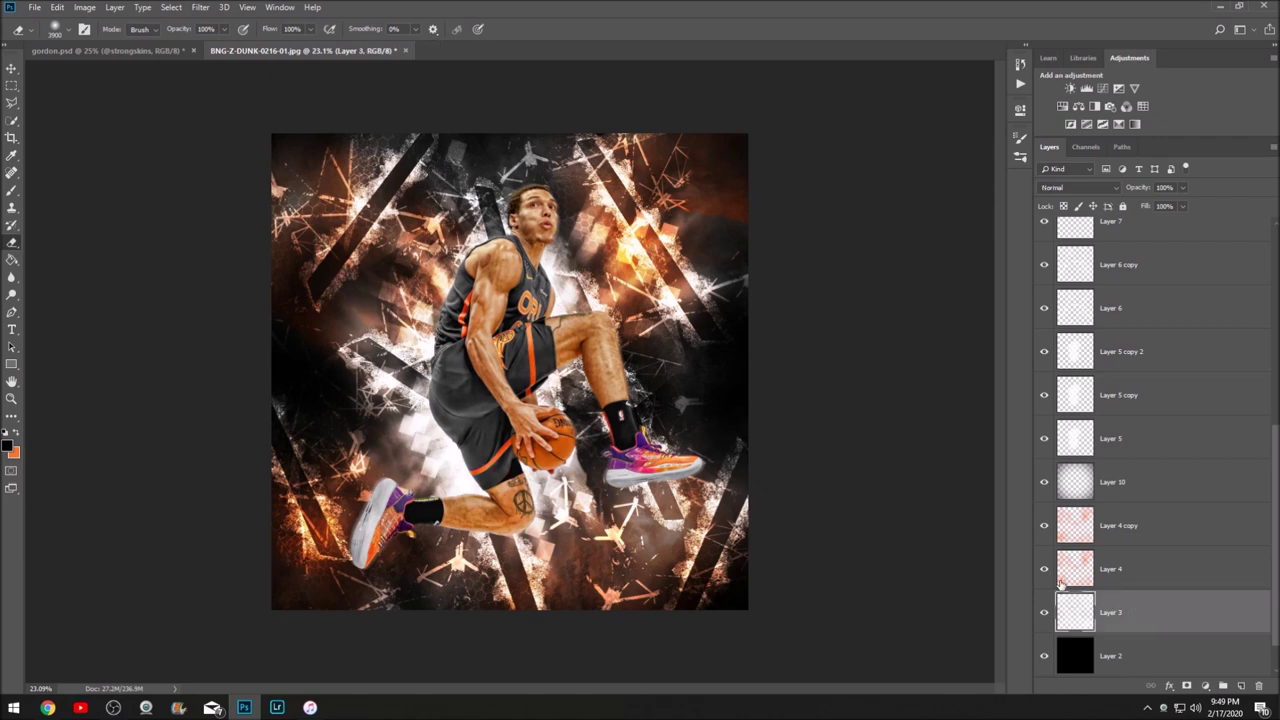
pyautogui.click(1088, 515)
pyautogui.hotkey('ctrl', 'j')
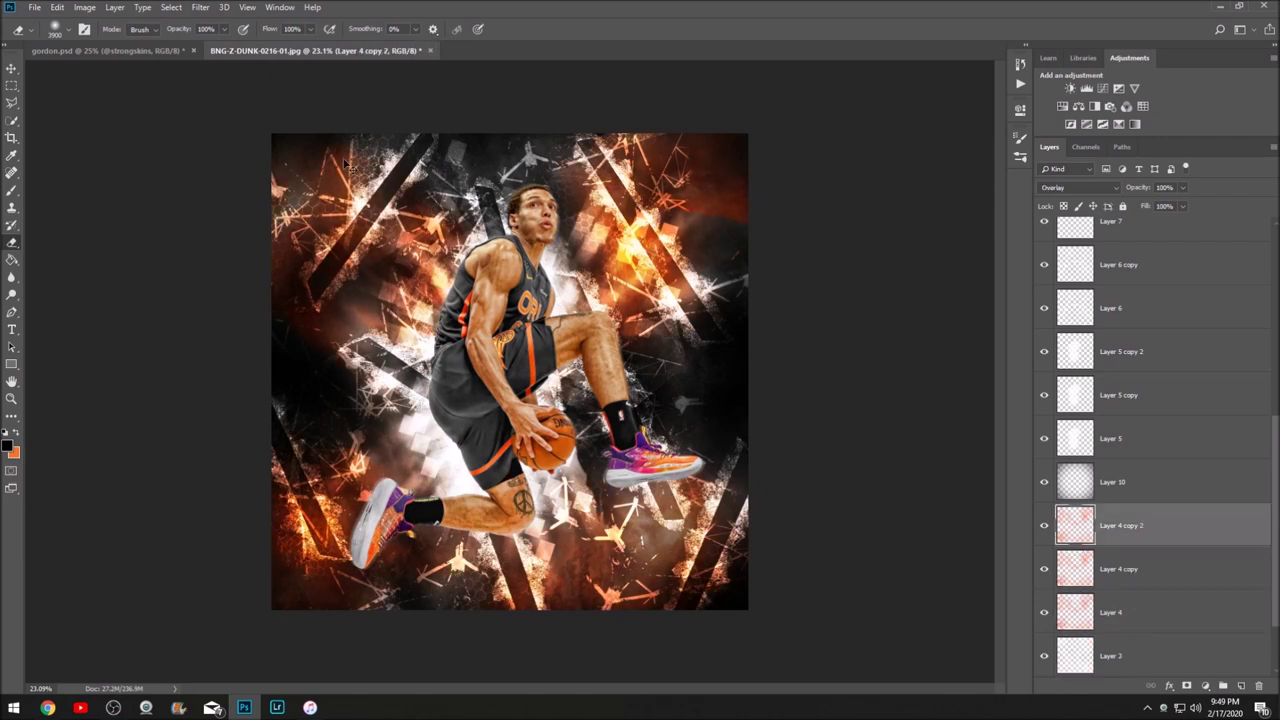
# Try one more duplicate of the orange colour layer, inspect the whole poster, and delete that extra duplicate.
pyautogui.hotkey('ctrl', 'j')
pyautogui.press(']')
pyautogui.press(']')
pyautogui.press(']')
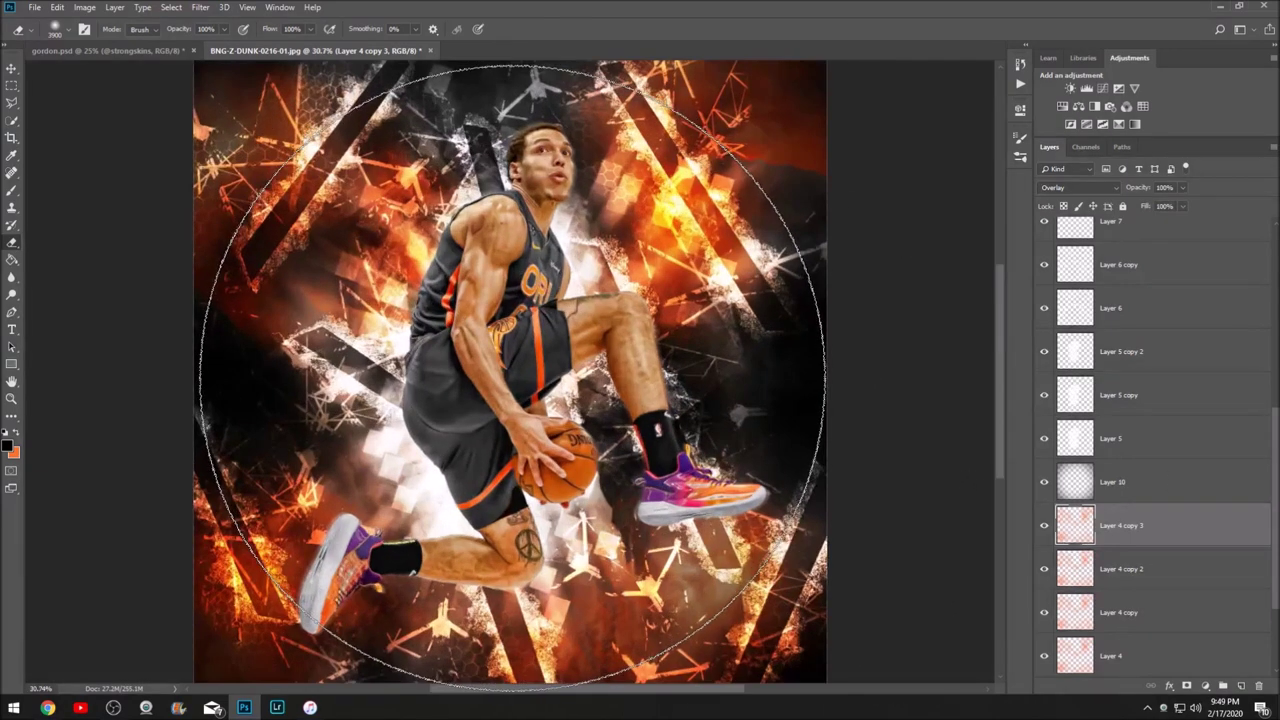
pyautogui.scroll(1, 510, 375)
pyautogui.scroll(-2, 505, 356)
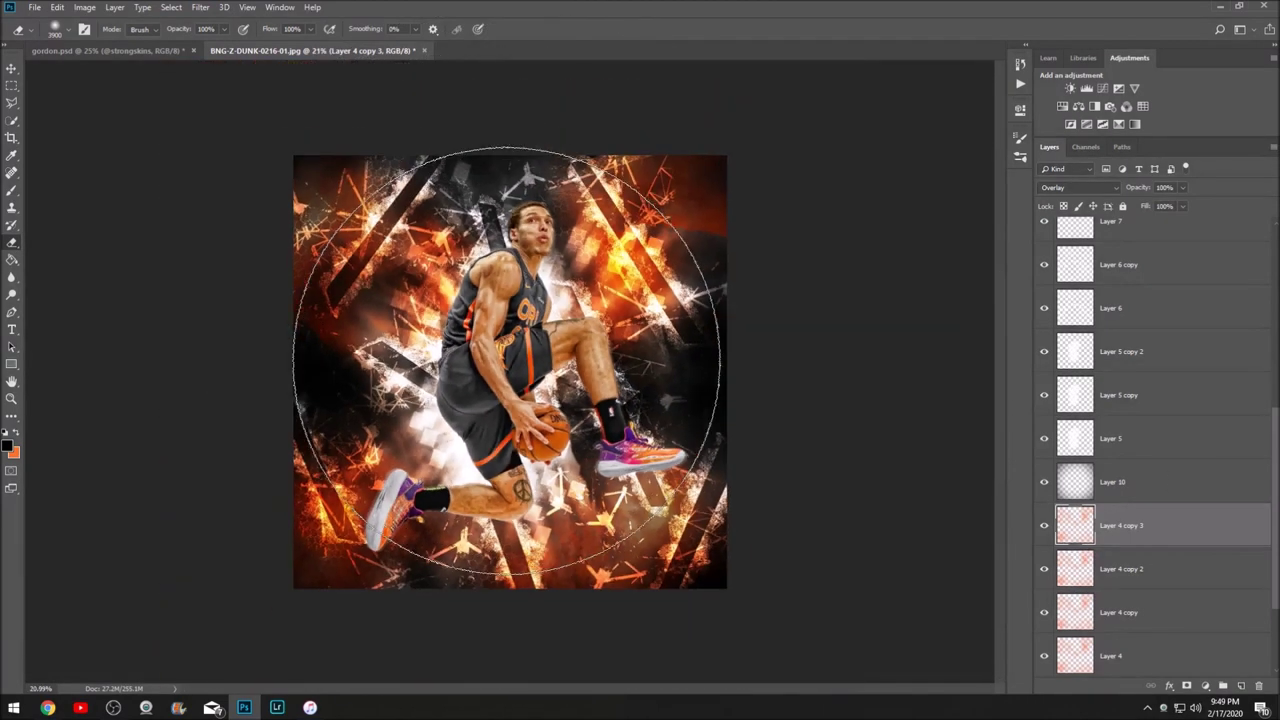
pyautogui.scroll(1, 505, 356)
pyautogui.click(1261, 687)
# Add a Brightness/Contrast adjustment layer above the top player layer and set its contrast to 21.
pyautogui.scroll(1, 483, 383)
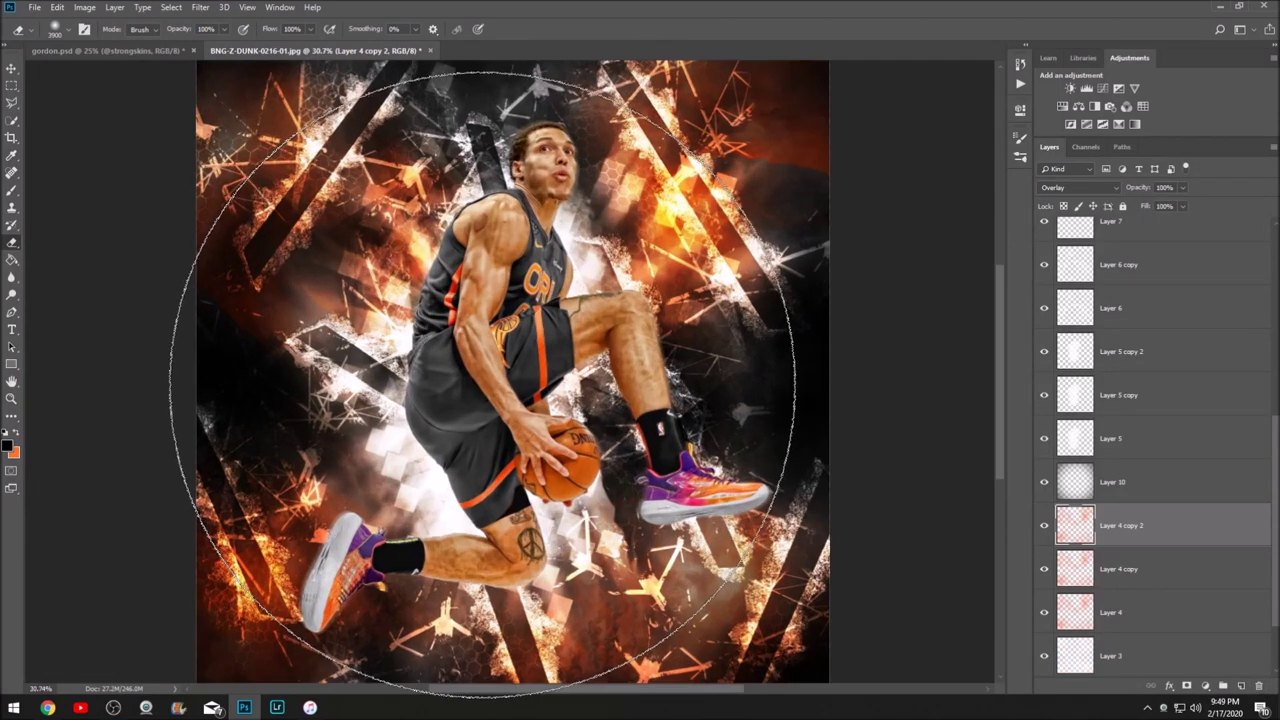
pyautogui.scroll(1, 485, 385)
pyautogui.scroll(-2, 487, 390)
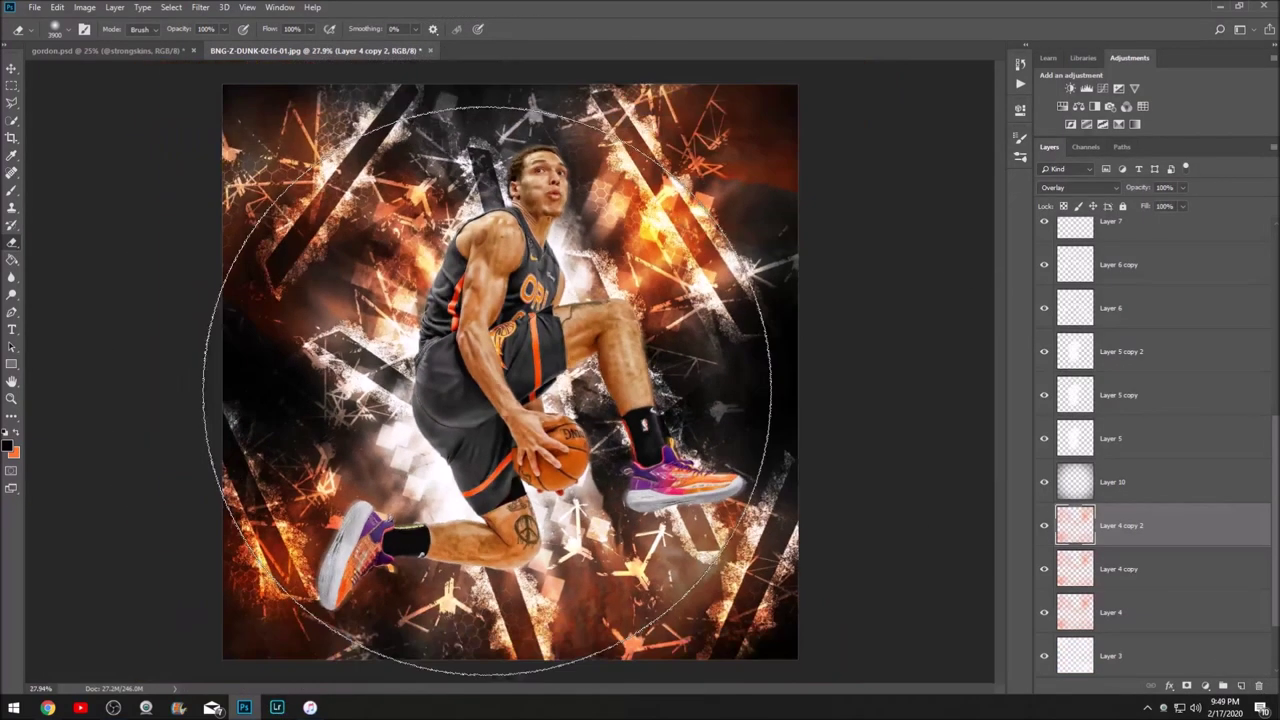
pyautogui.scroll(1, 487, 390)
pyautogui.scroll(5, 1108, 272)
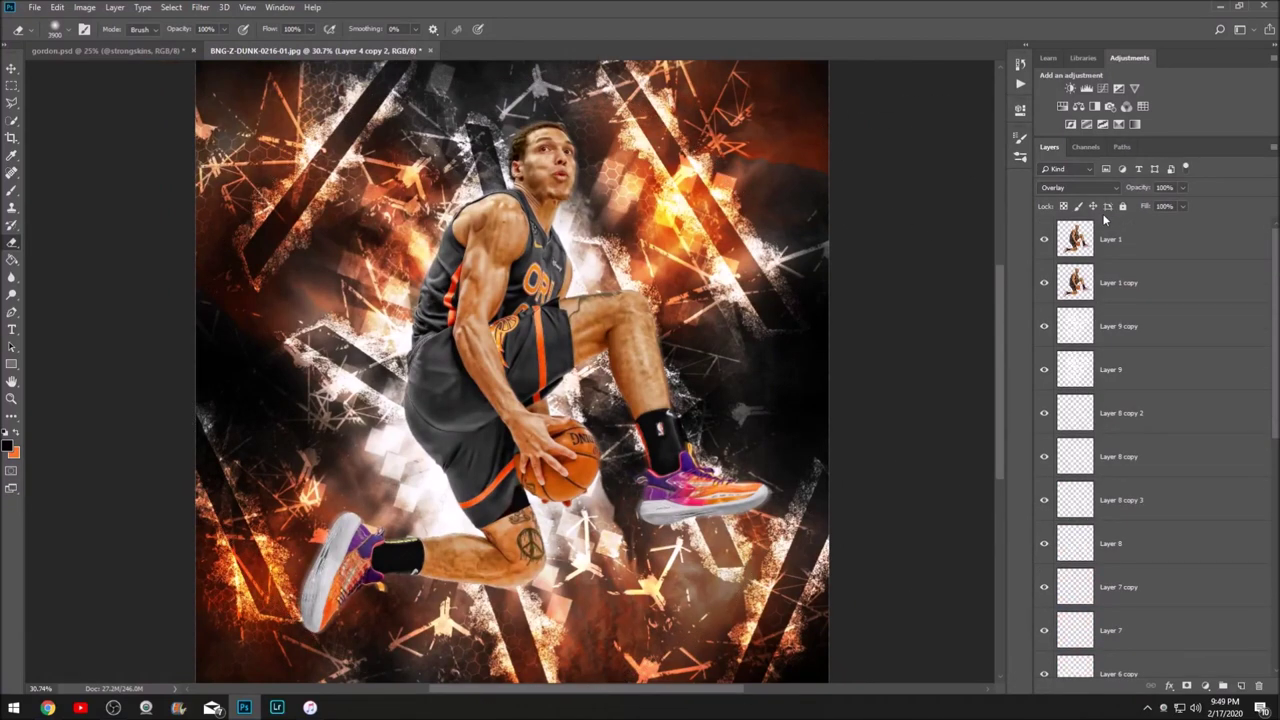
pyautogui.click(1108, 240)
pyautogui.scroll(-2, 614, 300)
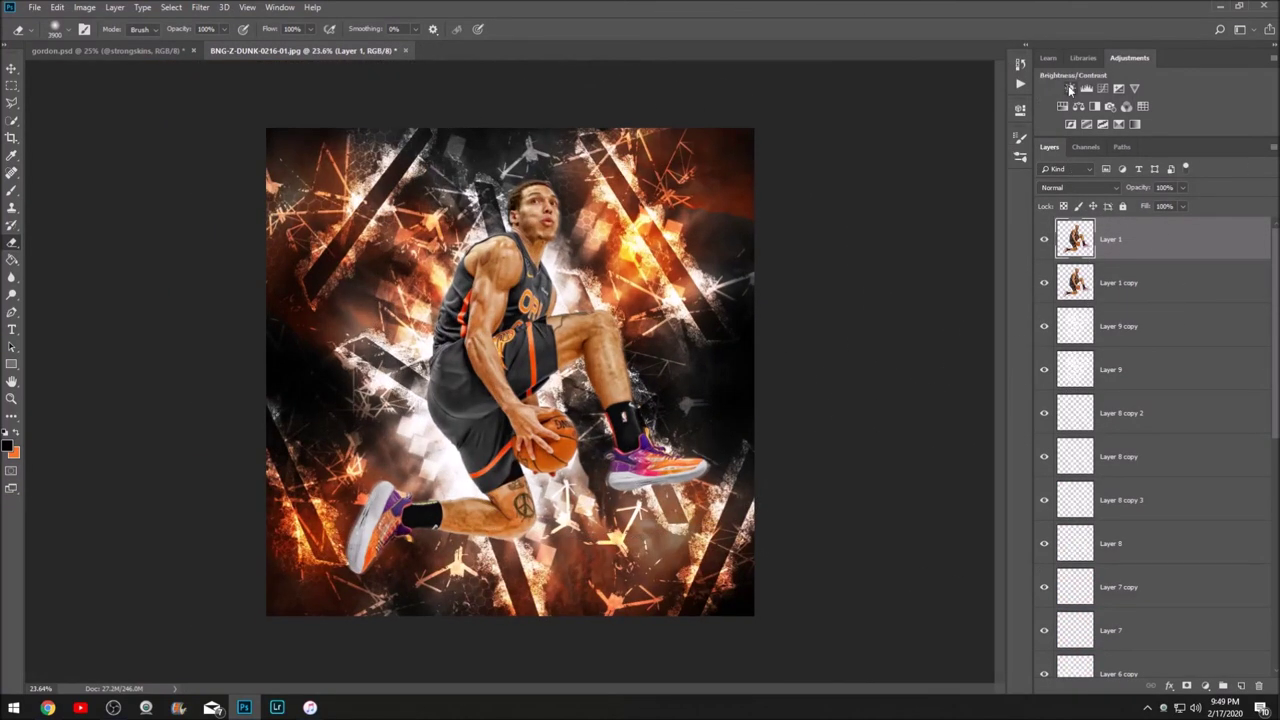
pyautogui.click(1070, 89)
pyautogui.moveTo(903, 208); pyautogui.dragTo(932, 208)
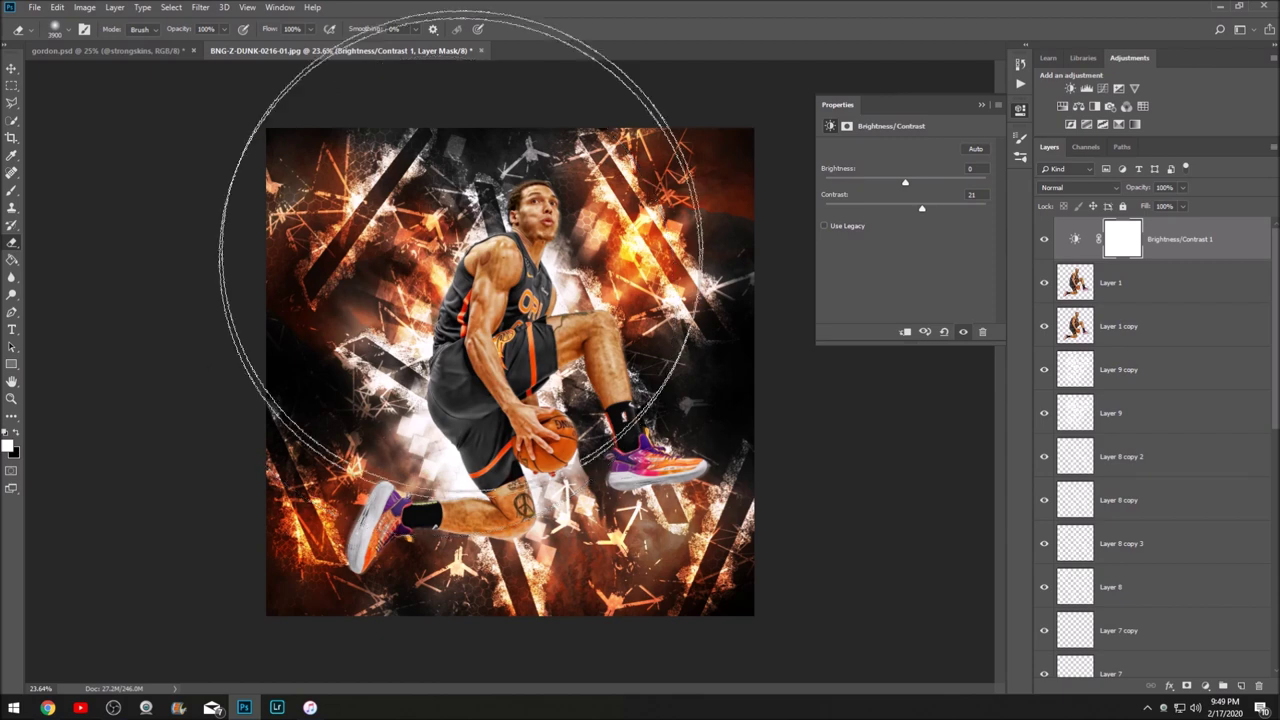
# Compare the poster with the title lettering in gordon.psd and return with the top player layer selected.
pyautogui.click(110, 50)
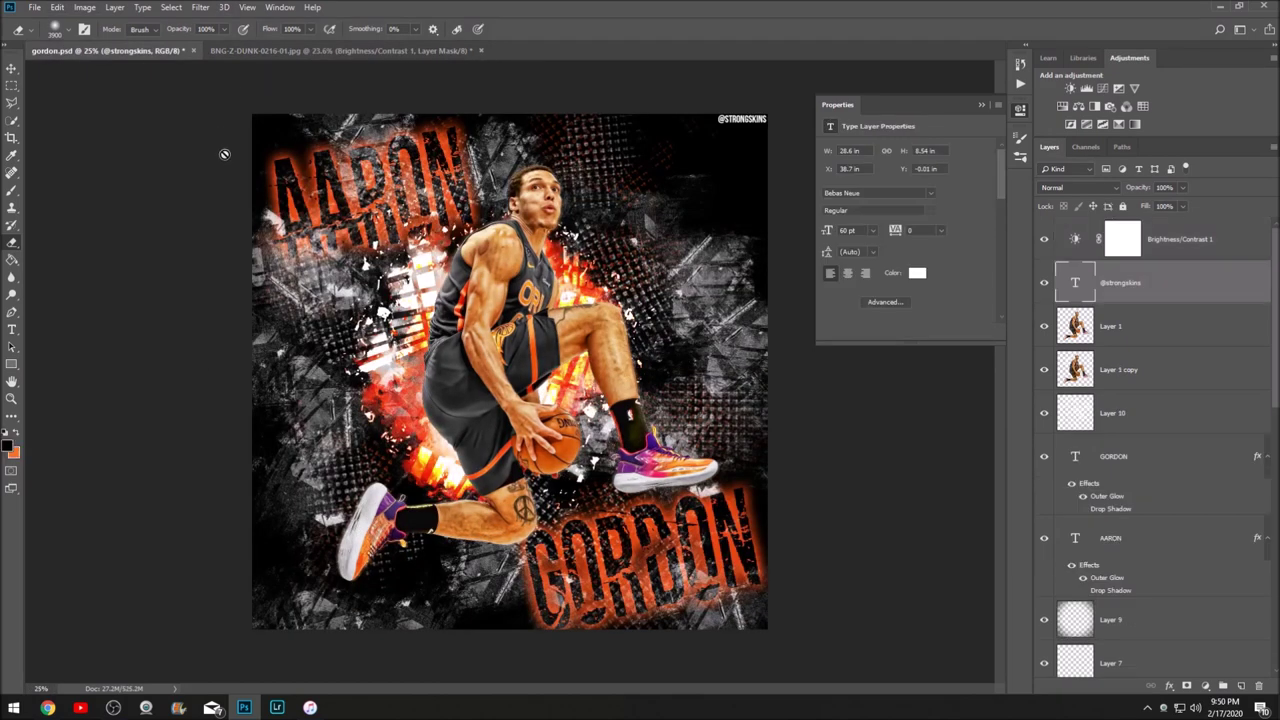
pyautogui.click(320, 50)
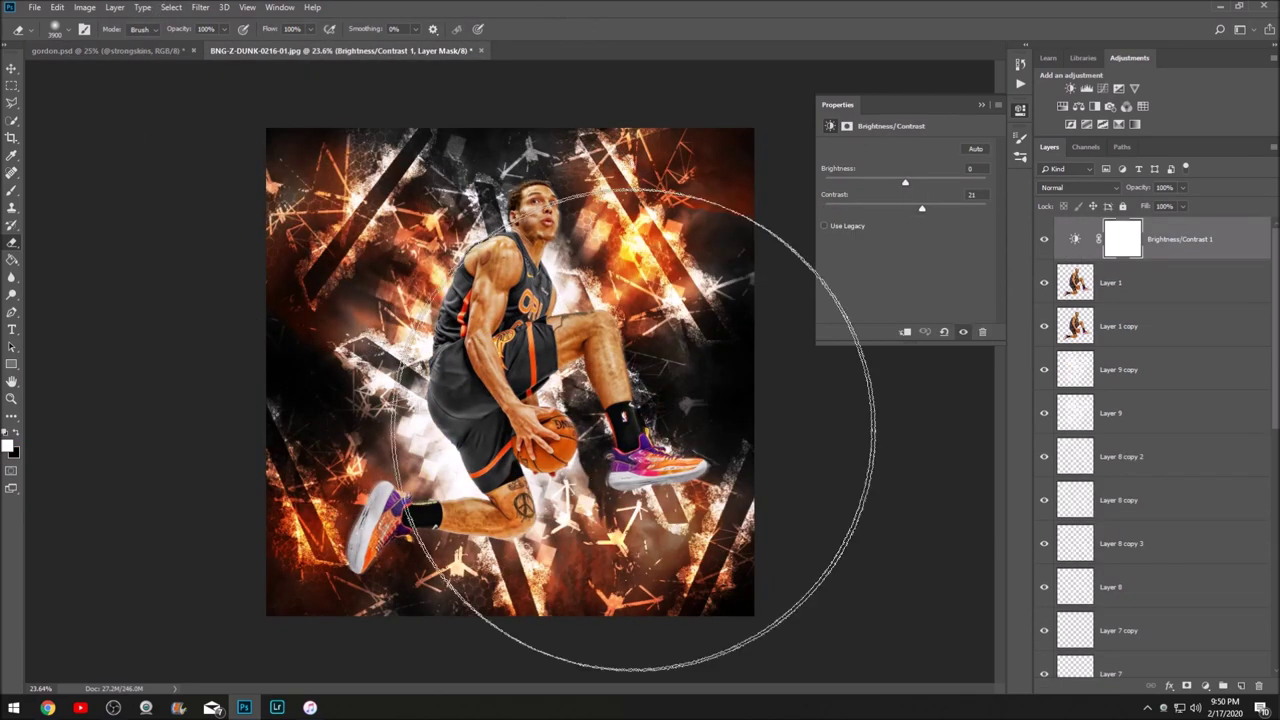
pyautogui.click(1153, 290)
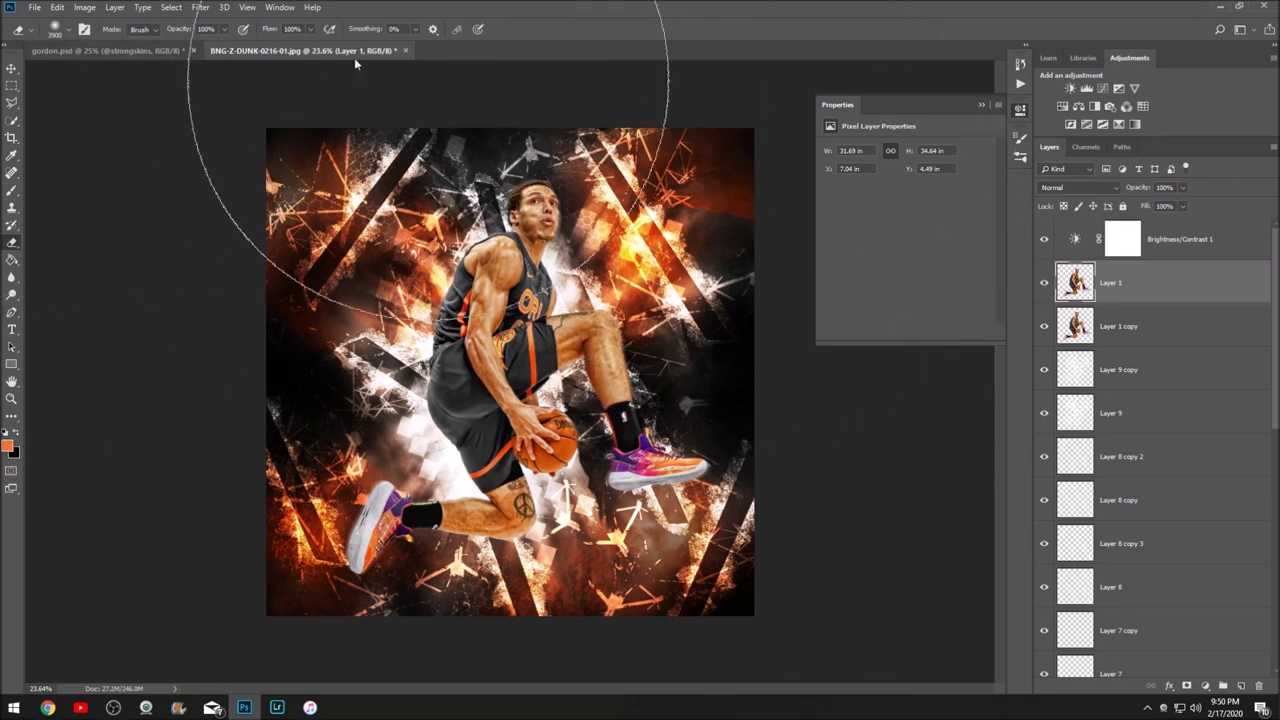
pyautogui.click(105, 52)
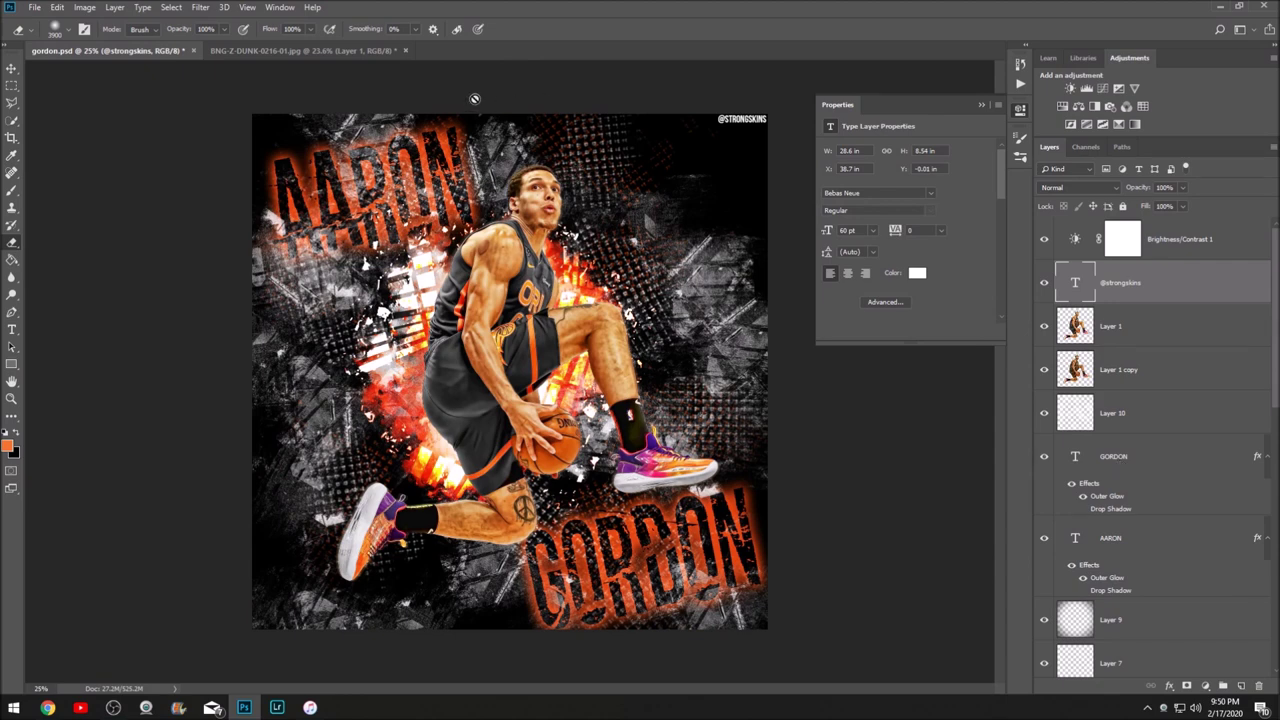
pyautogui.click(335, 50)
# Add the white text AARON in 60 pt Bebas Neue on a new layer above the player.
pyautogui.click(11, 330)
pyautogui.click(8, 445)
pyautogui.moveTo(44, 230); pyautogui.dragTo(0, 170)
pyautogui.click(314, 175)
pyautogui.moveTo(306, 206); pyautogui.dragTo(604, 288)
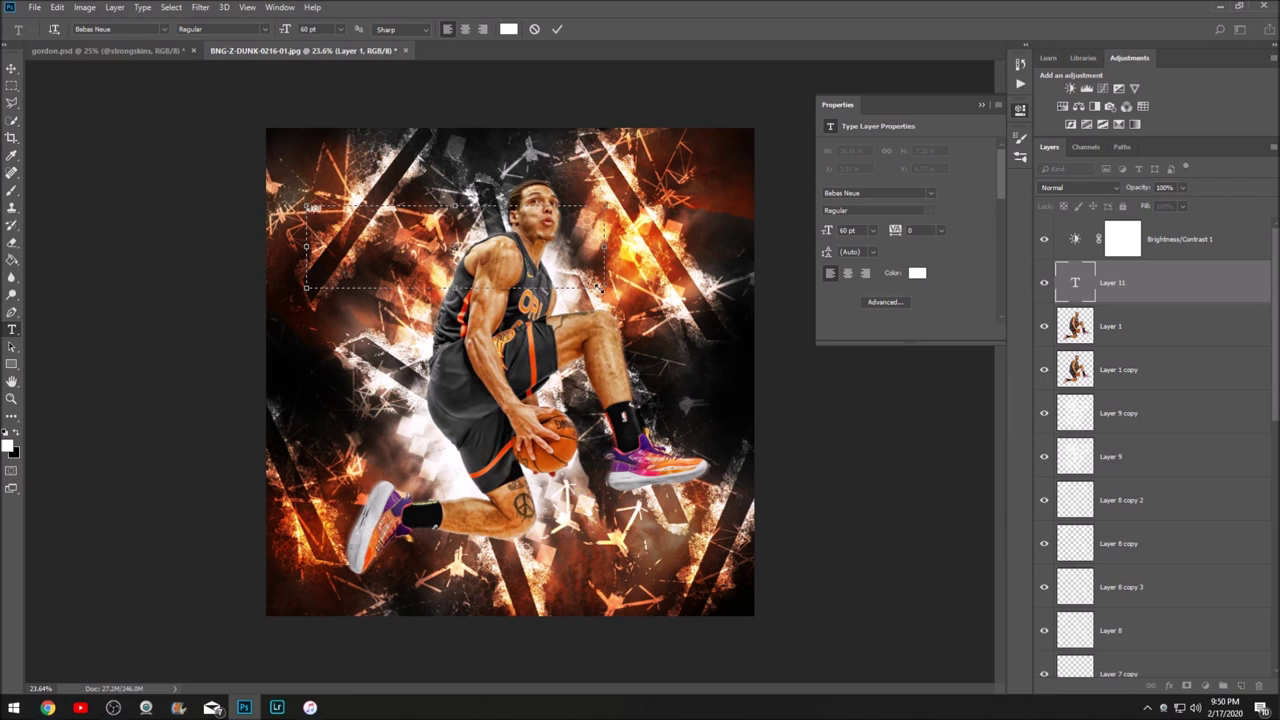
pyautogui.write('AARON')
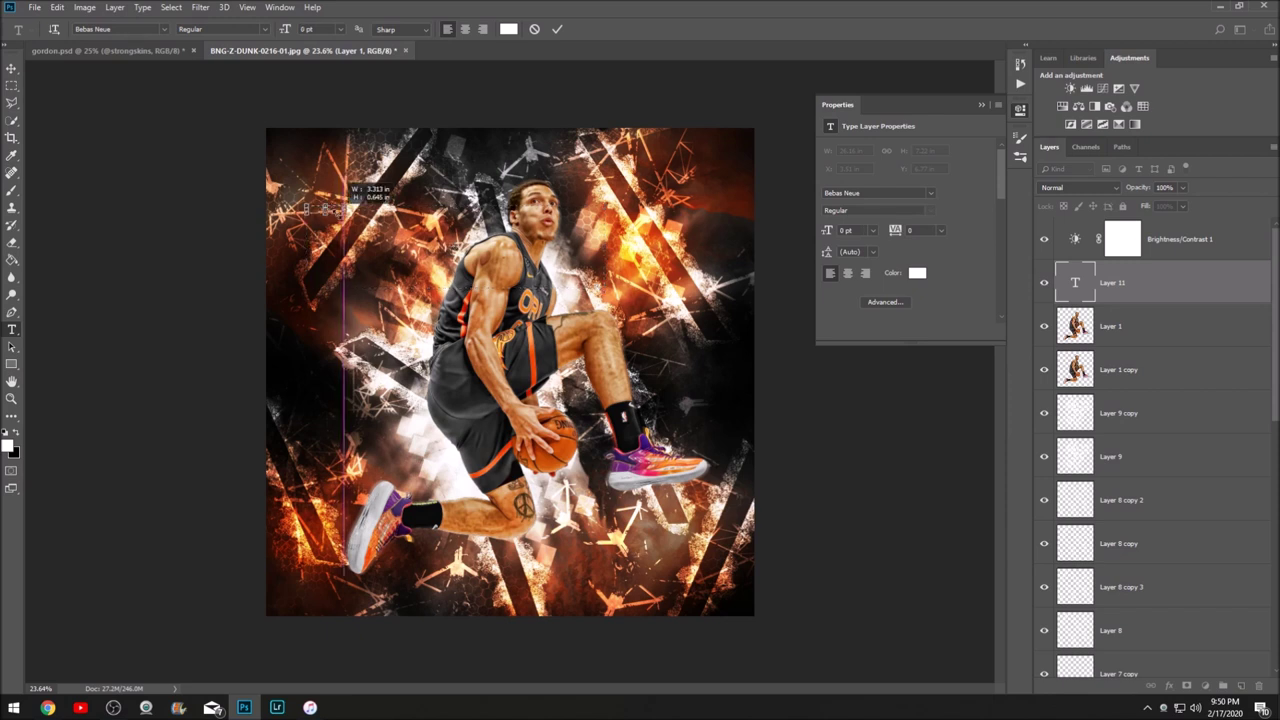
pyautogui.click(557, 29)
# Enlarge the AARON text to about 563 pt and place it tilted upward in the poster's upper-left area beside the player's head.
pyautogui.click(12, 68)
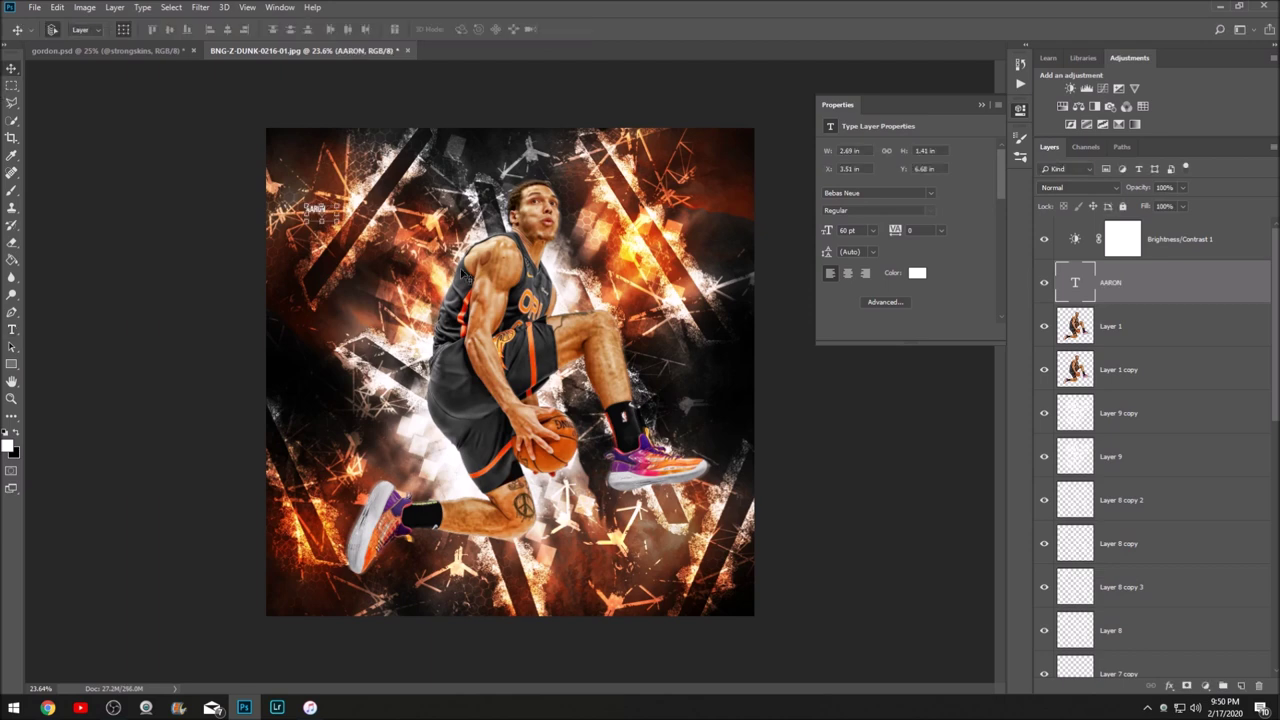
pyautogui.moveTo(338, 222); pyautogui.dragTo(628, 289)
pyautogui.moveTo(503, 277)
pyautogui.mouseDown()
pyautogui.moveTo(469, 217)
pyautogui.moveTo(480, 231)
pyautogui.moveTo(460, 317)
pyautogui.moveTo(468, 342)
pyautogui.moveTo(476, 309)
pyautogui.moveTo(456, 255)
pyautogui.moveTo(470, 245)
pyautogui.moveTo(650, 290)
pyautogui.moveTo(617, 372)
pyautogui.moveTo(484, 298)
pyautogui.moveTo(481, 265)
pyautogui.mouseUp()
pyautogui.click(554, 30)
pyautogui.hotkey('ctrl', 't')
pyautogui.moveTo(434, 203); pyautogui.dragTo(444, 188)
pyautogui.click(557, 30)
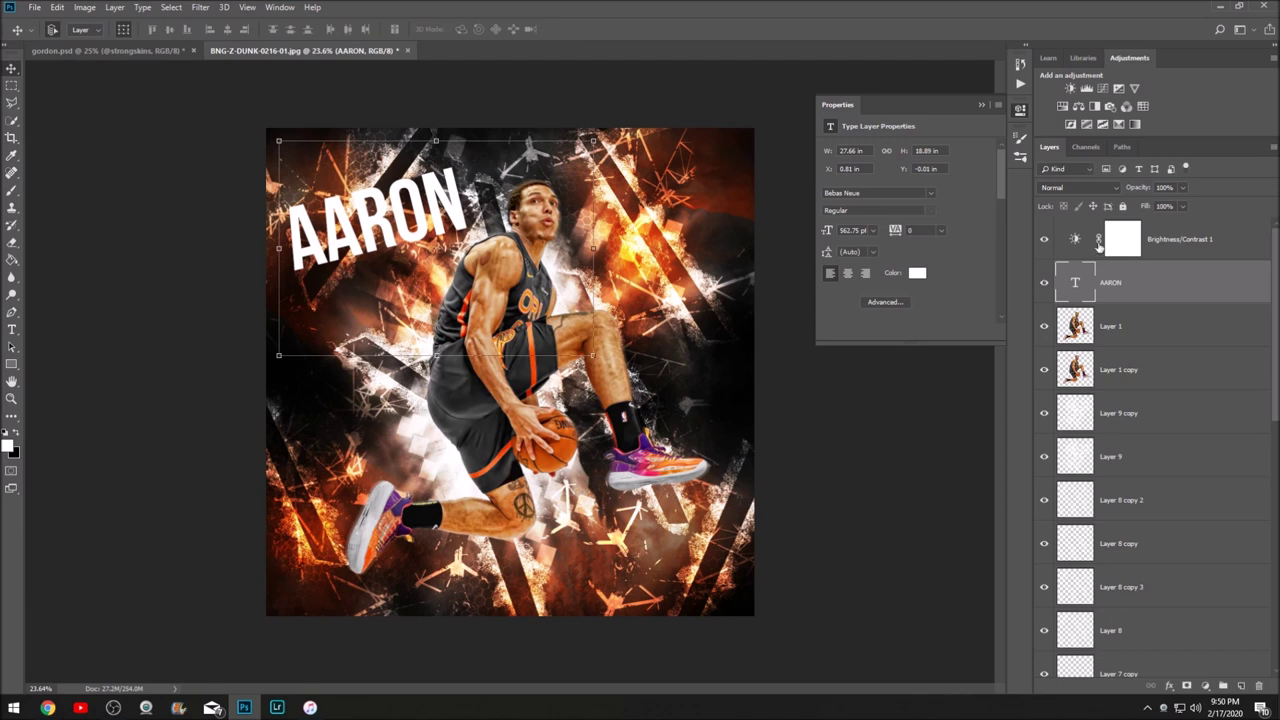
pyautogui.click(1170, 686)
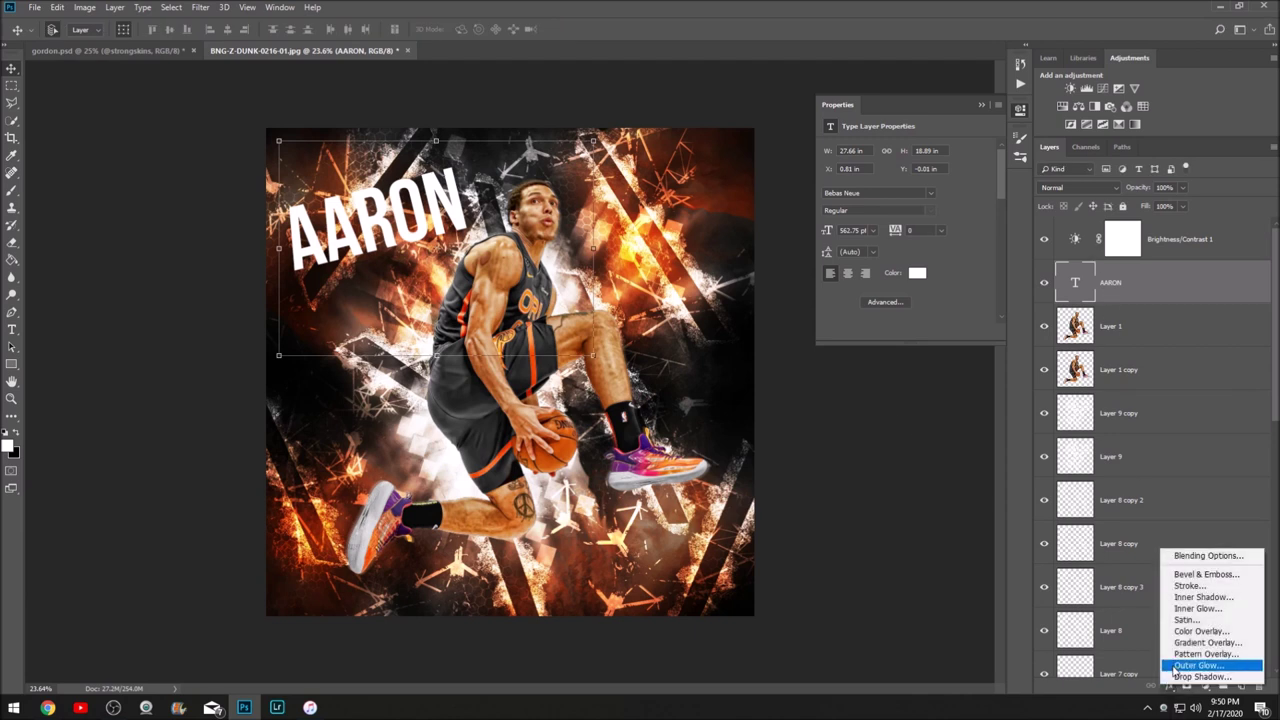
pyautogui.click(1190, 665)
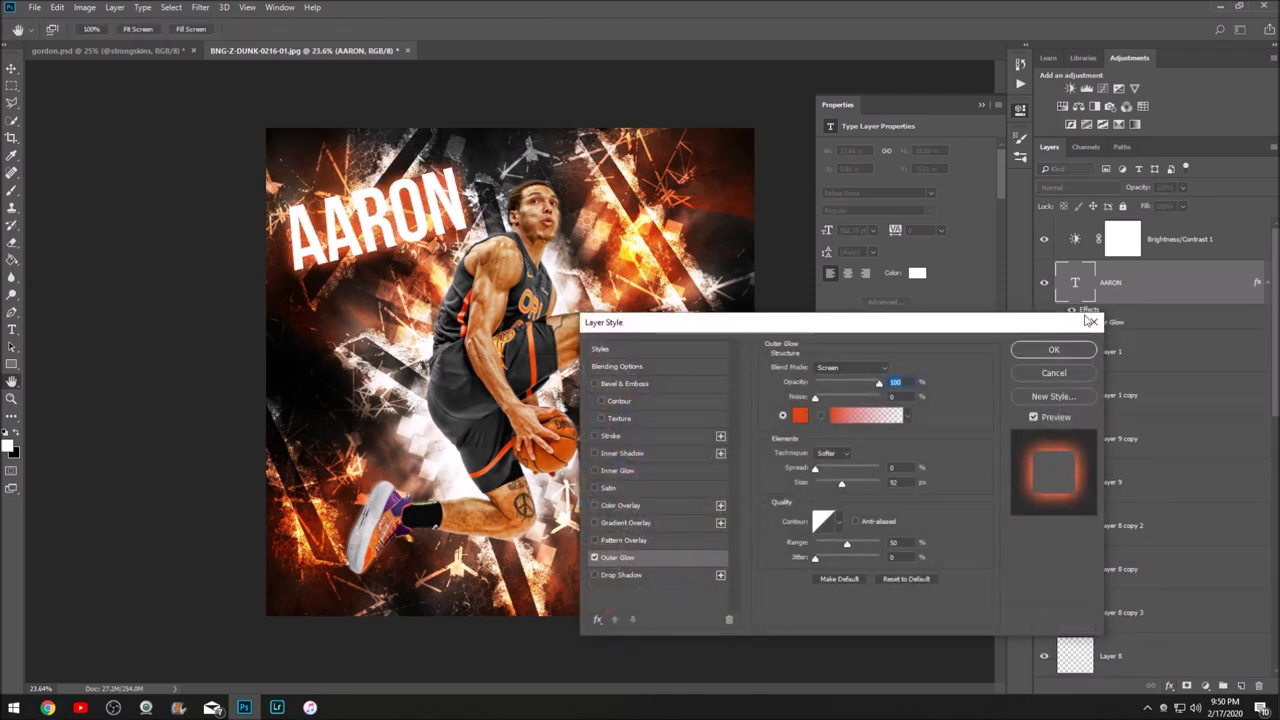
pyautogui.click(1093, 322)
# Set the AARON text layer's fill to 0% and add an orange outer glow at 100% opacity.
pyautogui.moveTo(1143, 207); pyautogui.dragTo(690, 213)
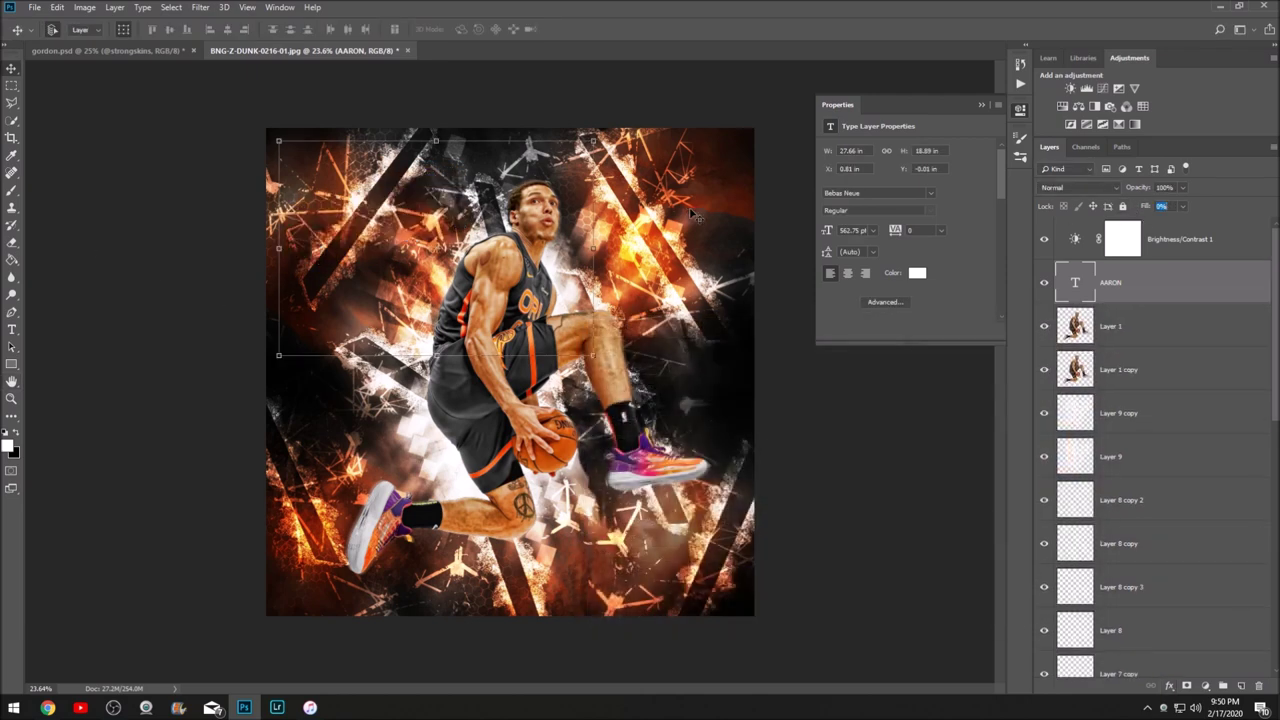
pyautogui.click(1168, 686)
pyautogui.click(1166, 661)
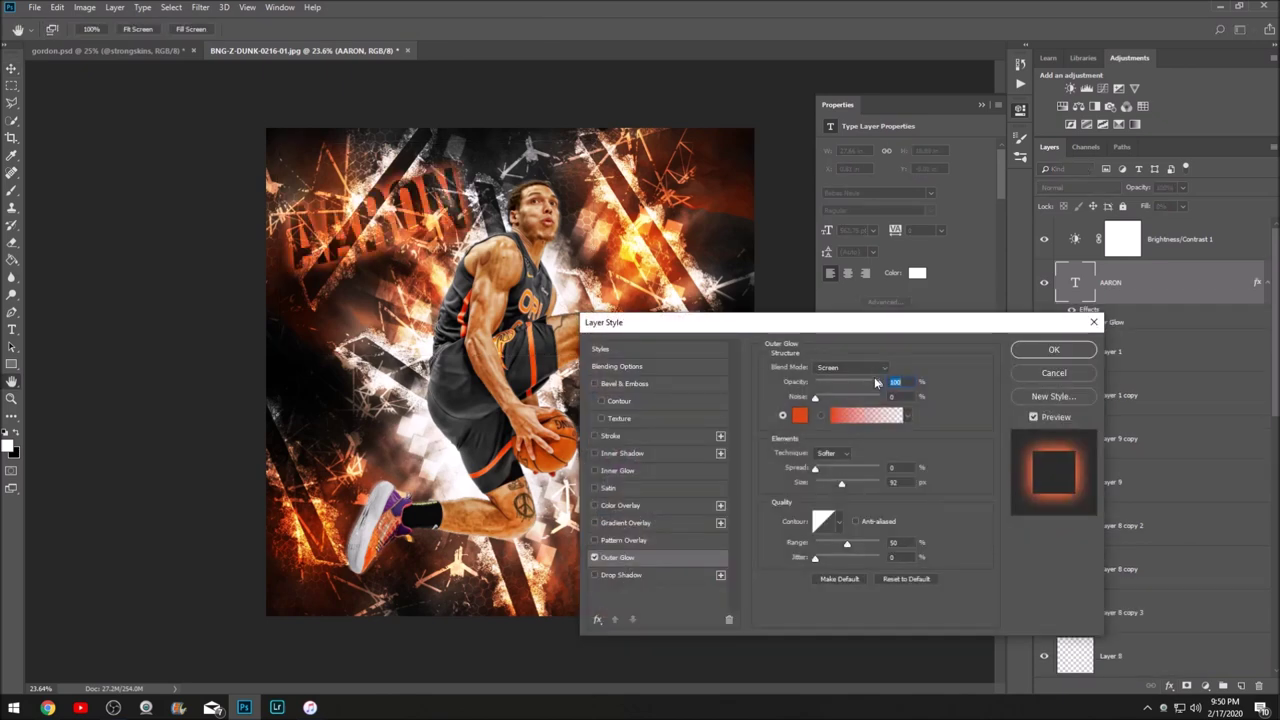
pyautogui.moveTo(869, 390); pyautogui.dragTo(882, 390)
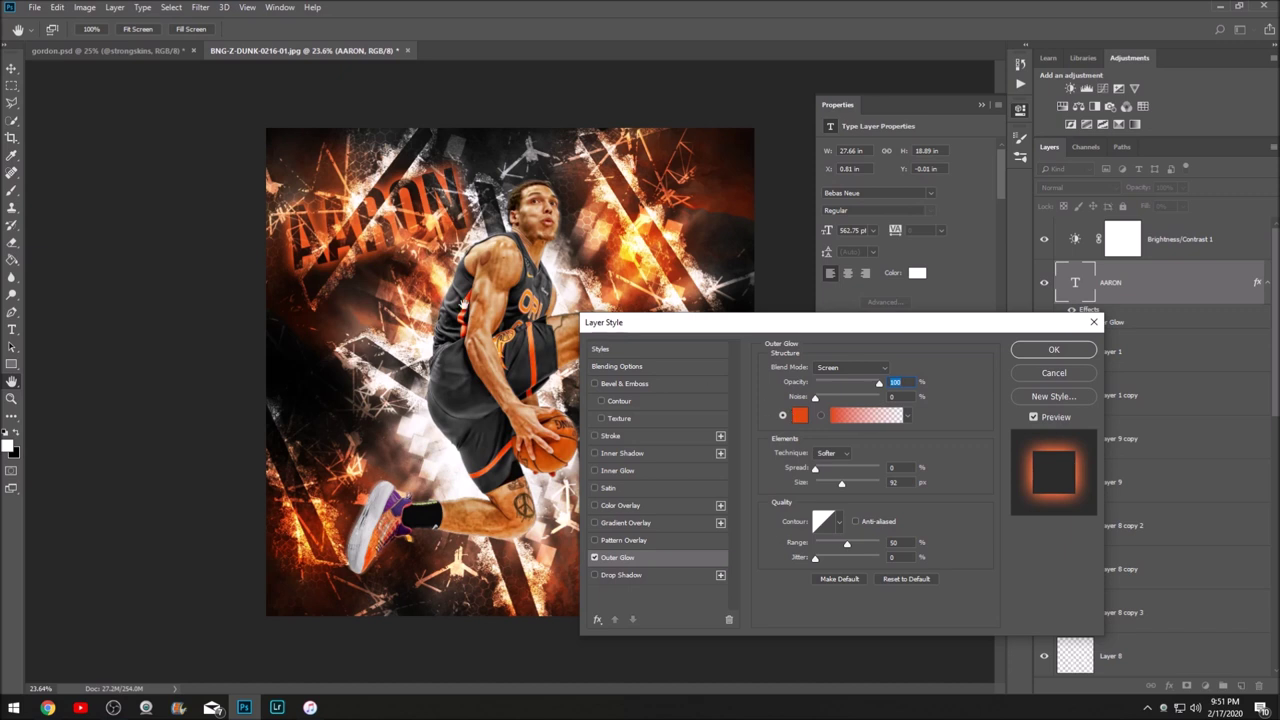
# Compare blend modes such as Multiply, Linear Dodge (Add) and Hard Light for the outer glow, choose Screen and apply the style.
pyautogui.click(850, 367)
pyautogui.click(829, 382)
pyautogui.scroll(-8, 837, 369)
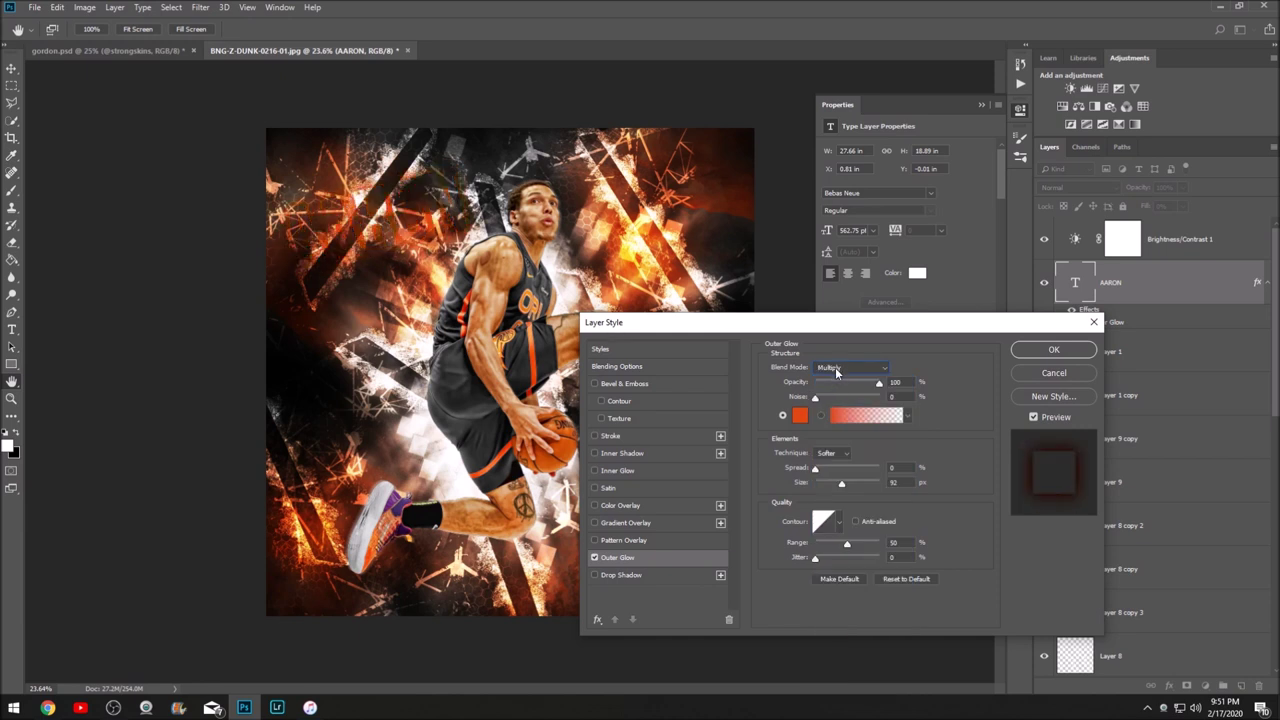
pyautogui.scroll(-4, 836, 369)
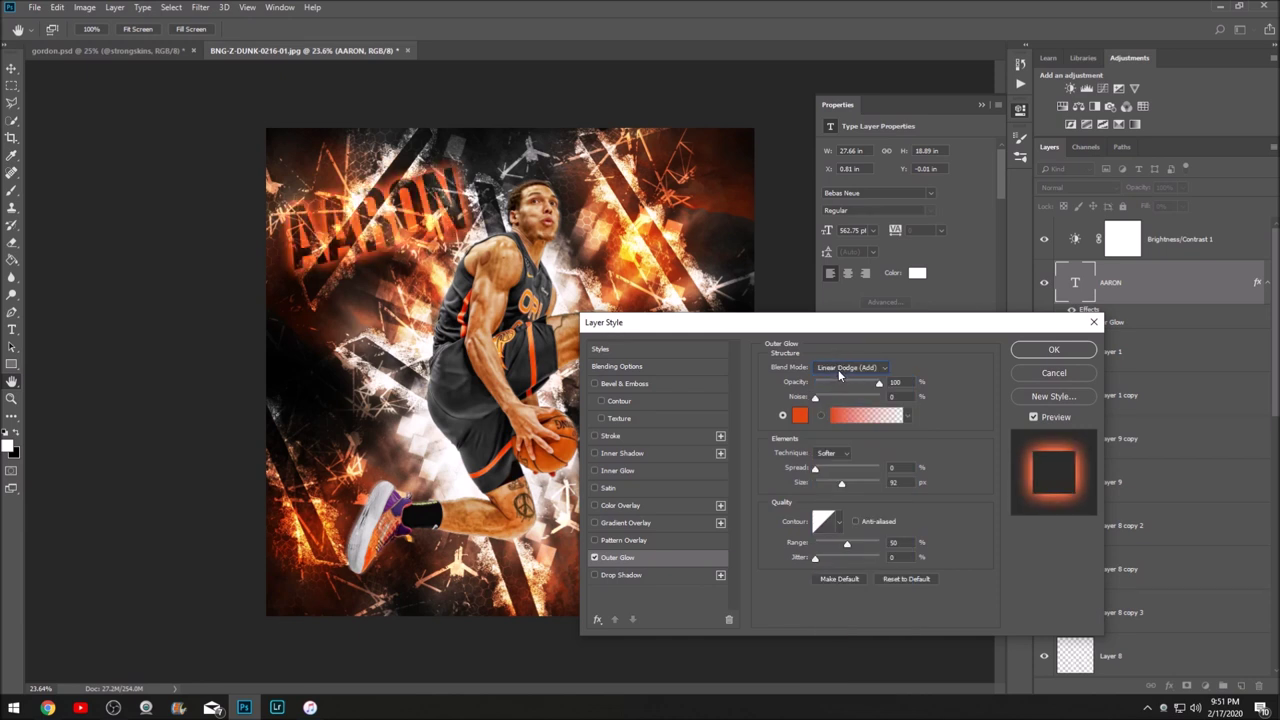
pyautogui.scroll(-5, 837, 371)
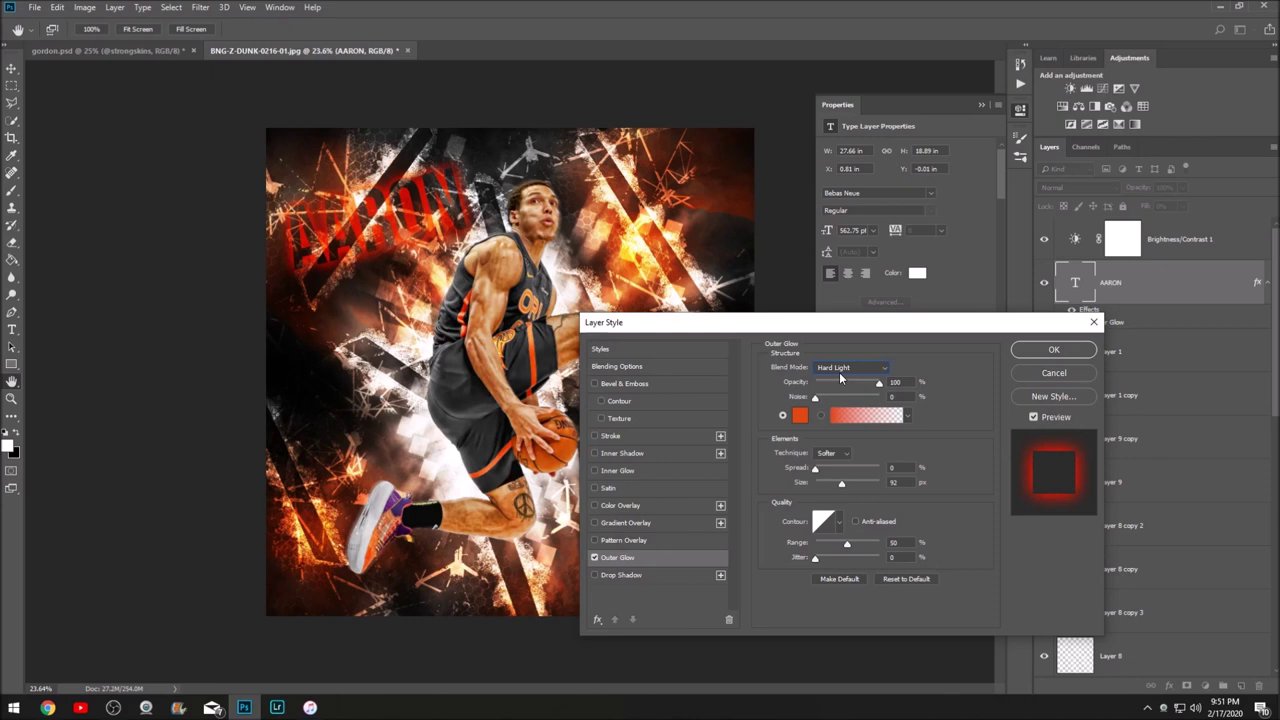
pyautogui.scroll(-5, 838, 368)
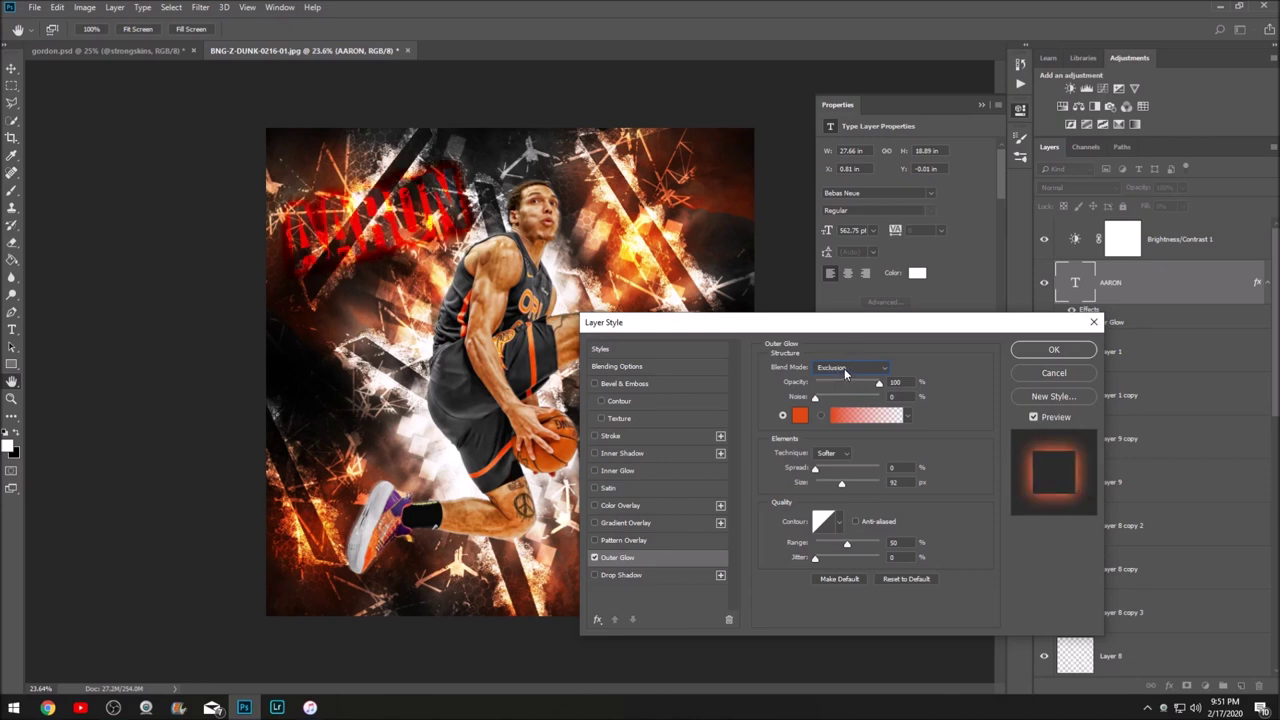
pyautogui.scroll(-4, 840, 366)
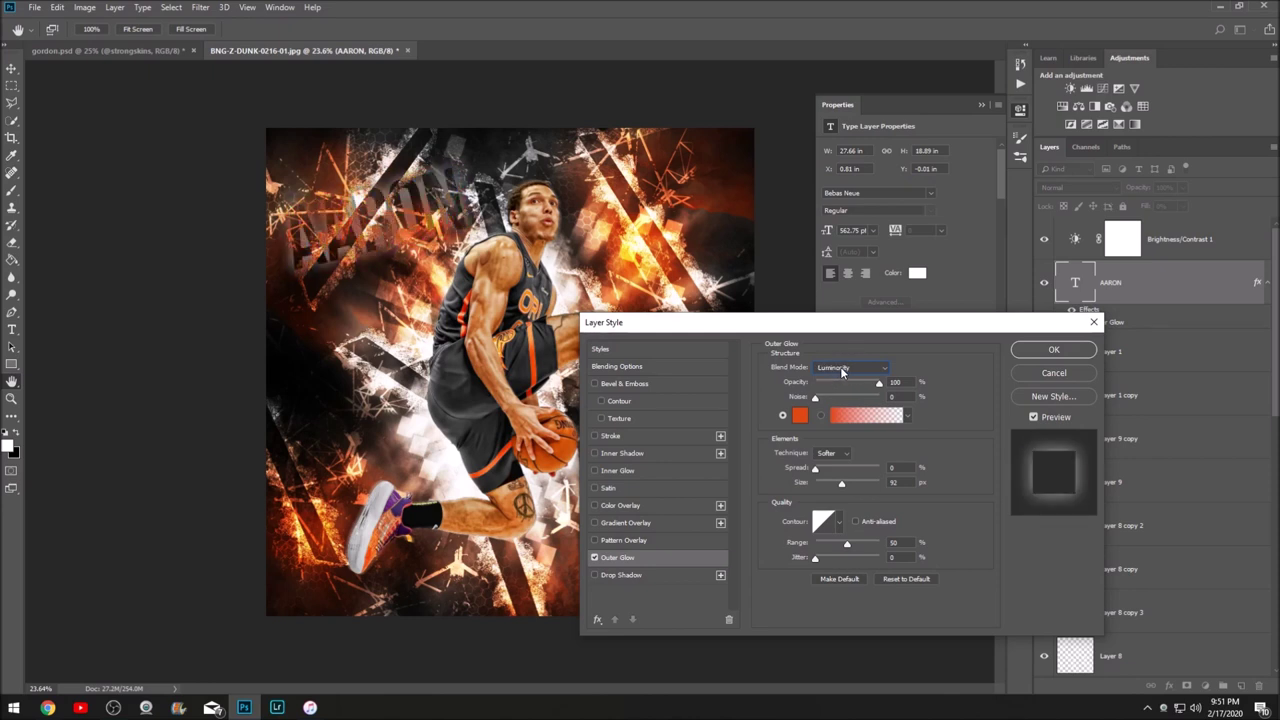
pyautogui.click(840, 366)
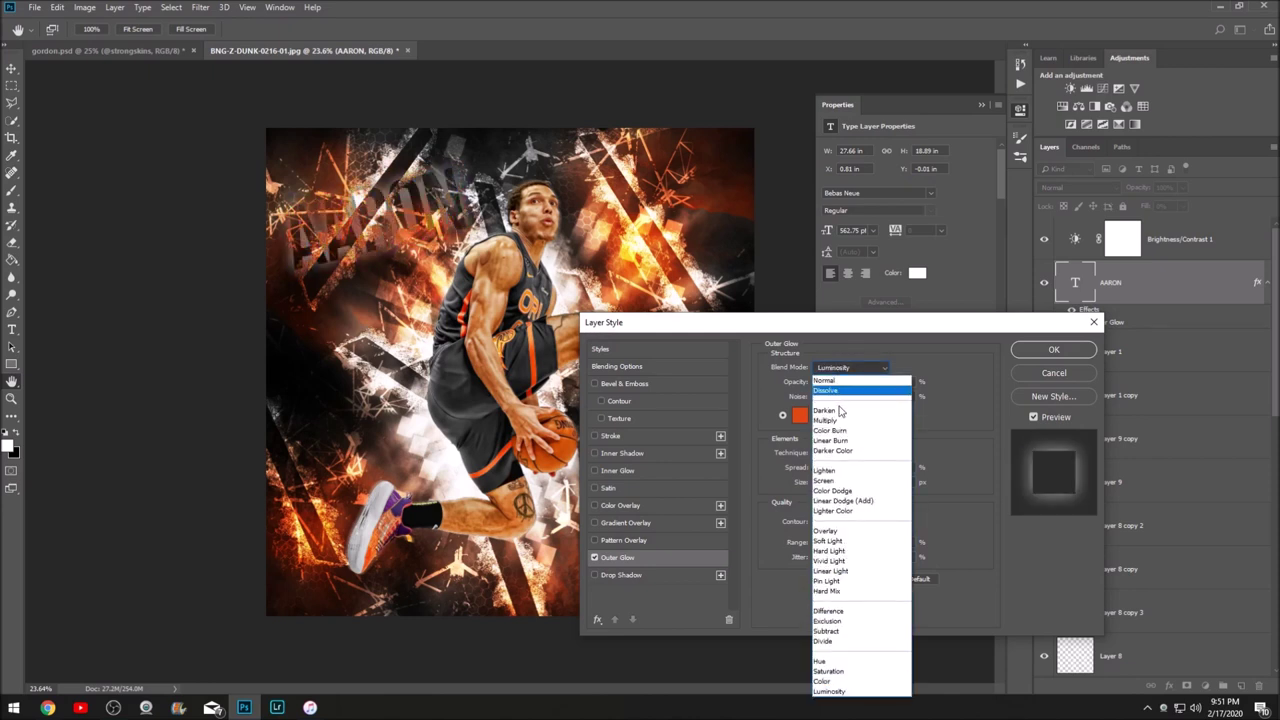
pyautogui.click(838, 481)
pyautogui.click(1054, 349)
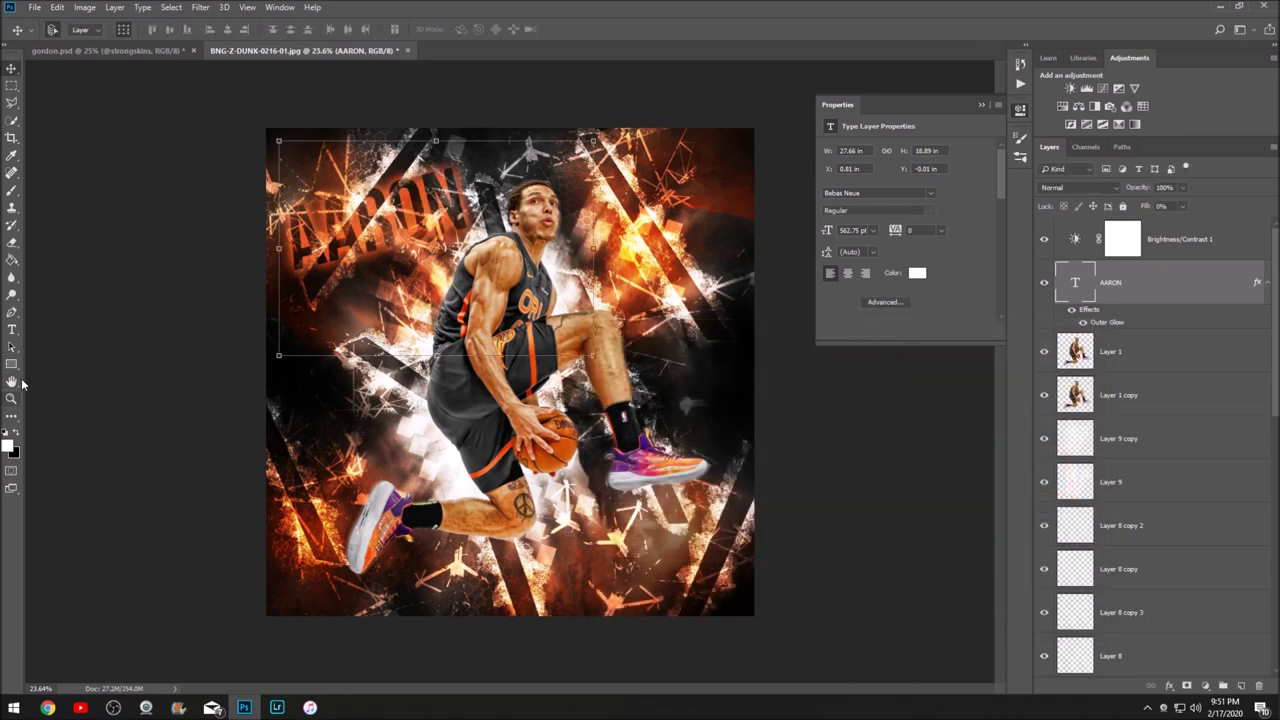
# Change the AARON text's font to "I tell you all my secrets" and shrink its text box around the lettering.
pyautogui.click(12, 330)
pyautogui.click(458, 198)
pyautogui.hotkey('ctrl', 'a')
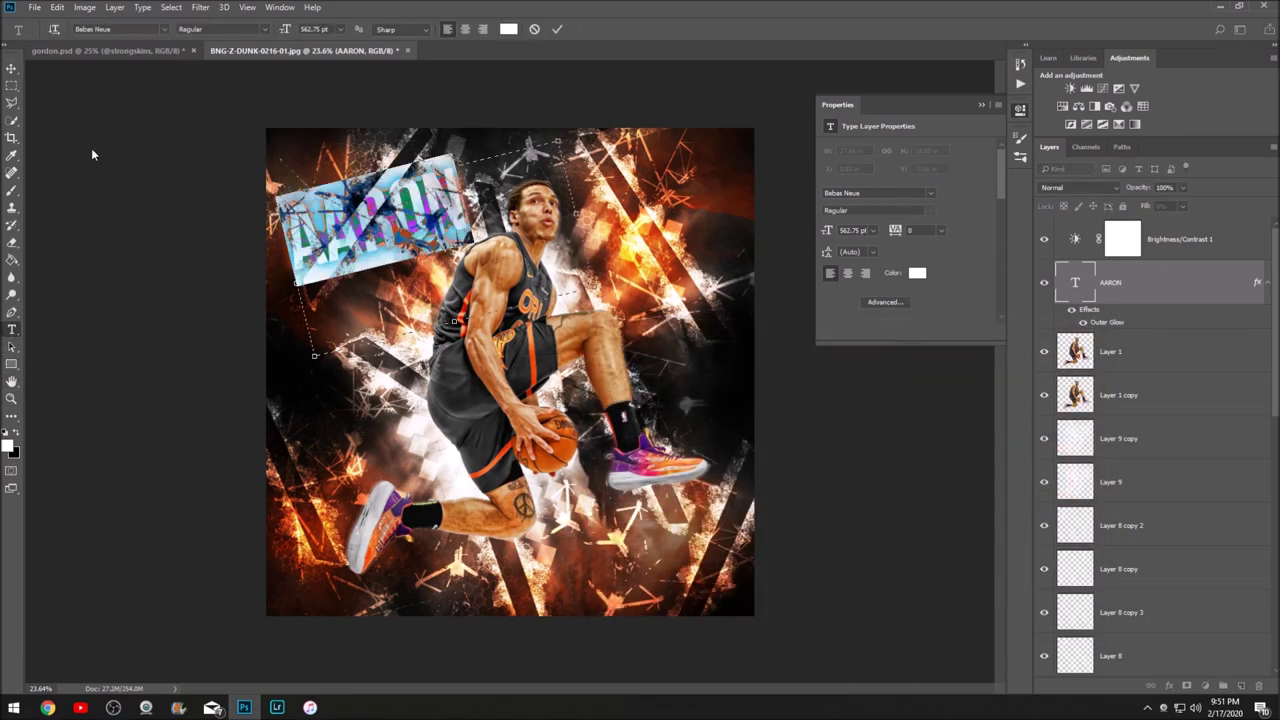
pyautogui.click(164, 29)
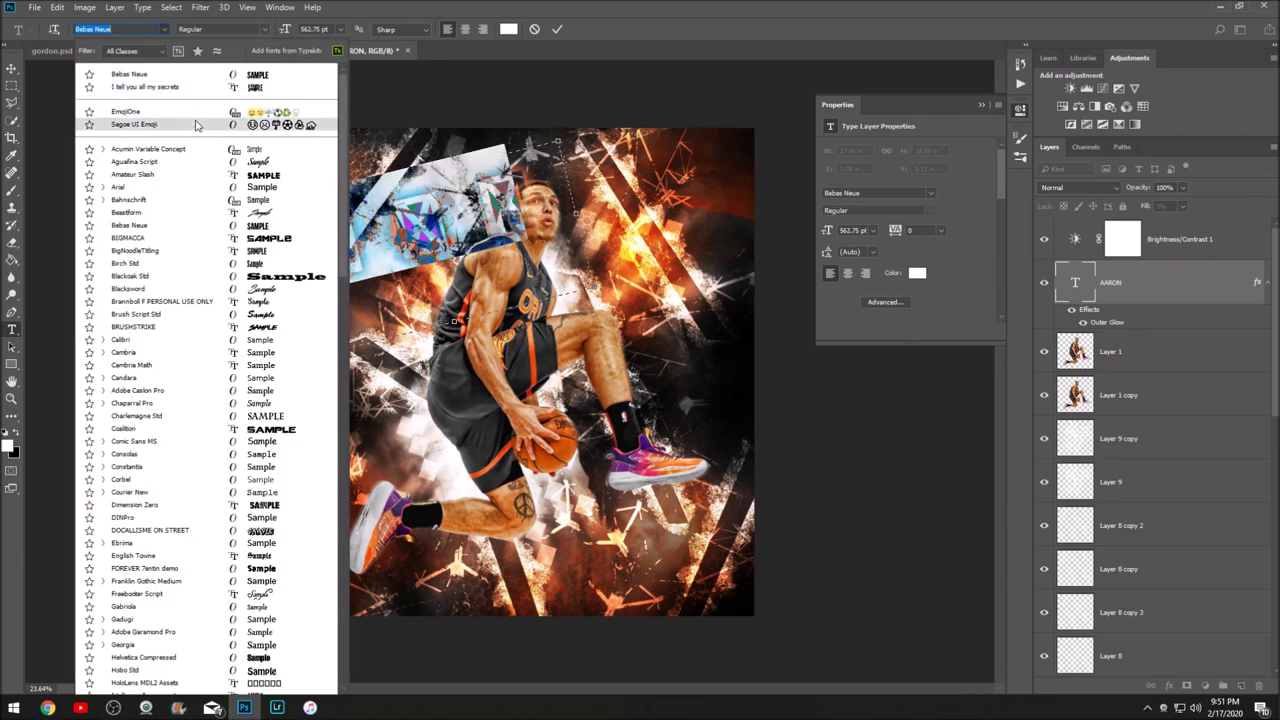
pyautogui.click(166, 87)
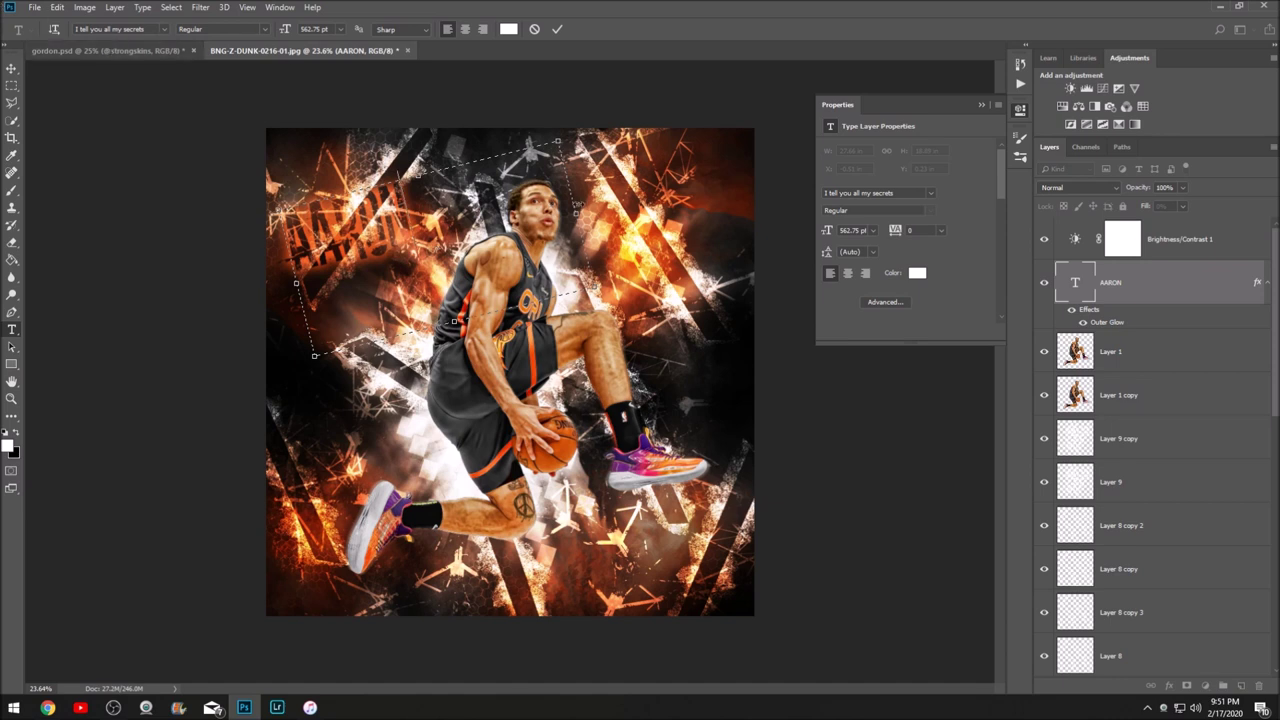
pyautogui.moveTo(576, 214); pyautogui.dragTo(444, 246)
pyautogui.moveTo(386, 343); pyautogui.dragTo(375, 284)
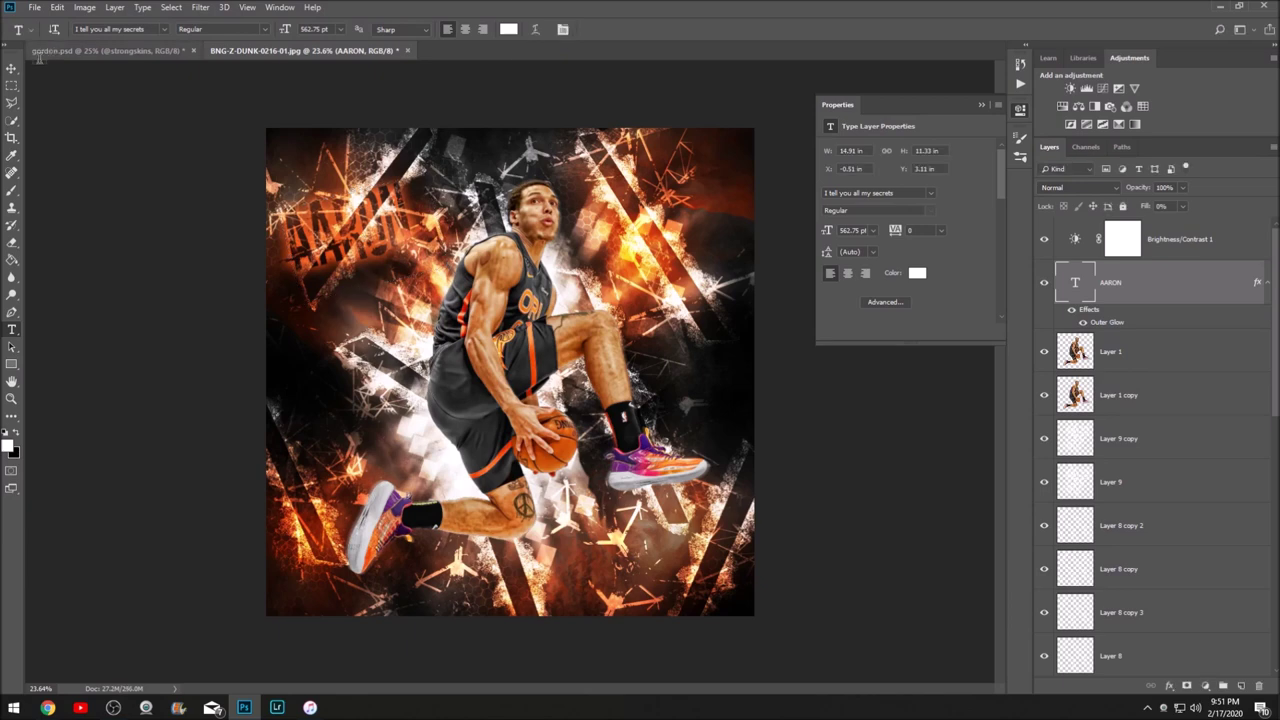
# Move the AARON text slightly lower beside the player's shoulder and scale it to about 555 pt.
pyautogui.click(12, 67)
pyautogui.moveTo(449, 302); pyautogui.dragTo(548, 385)
pyautogui.moveTo(472, 376); pyautogui.dragTo(469, 316)
pyautogui.moveTo(545, 109); pyautogui.dragTo(441, 188)
pyautogui.moveTo(410, 235)
pyautogui.mouseDown()
pyautogui.moveTo(536, 157)
pyautogui.moveTo(385, 295)
pyautogui.moveTo(400, 305)
pyautogui.moveTo(400, 190)
pyautogui.moveTo(433, 236)
pyautogui.mouseUp()
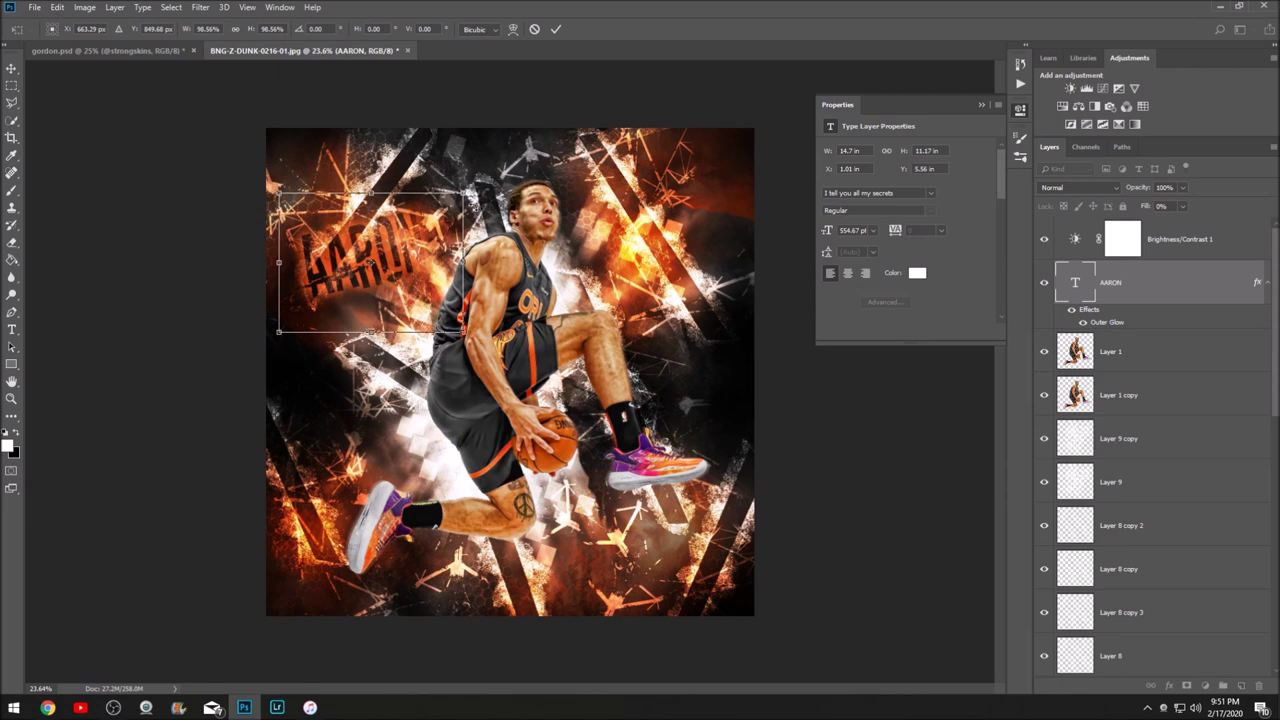
# Rotate the AARON text counter-clockwise until nearly vertical and position it along the poster's left side at about 542 pt.
pyautogui.moveTo(465, 191); pyautogui.dragTo(497, 130)
pyautogui.moveTo(460, 222); pyautogui.dragTo(413, 380)
pyautogui.moveTo(468, 285); pyautogui.dragTo(427, 240)
pyautogui.moveTo(373, 330); pyautogui.dragTo(388, 293)
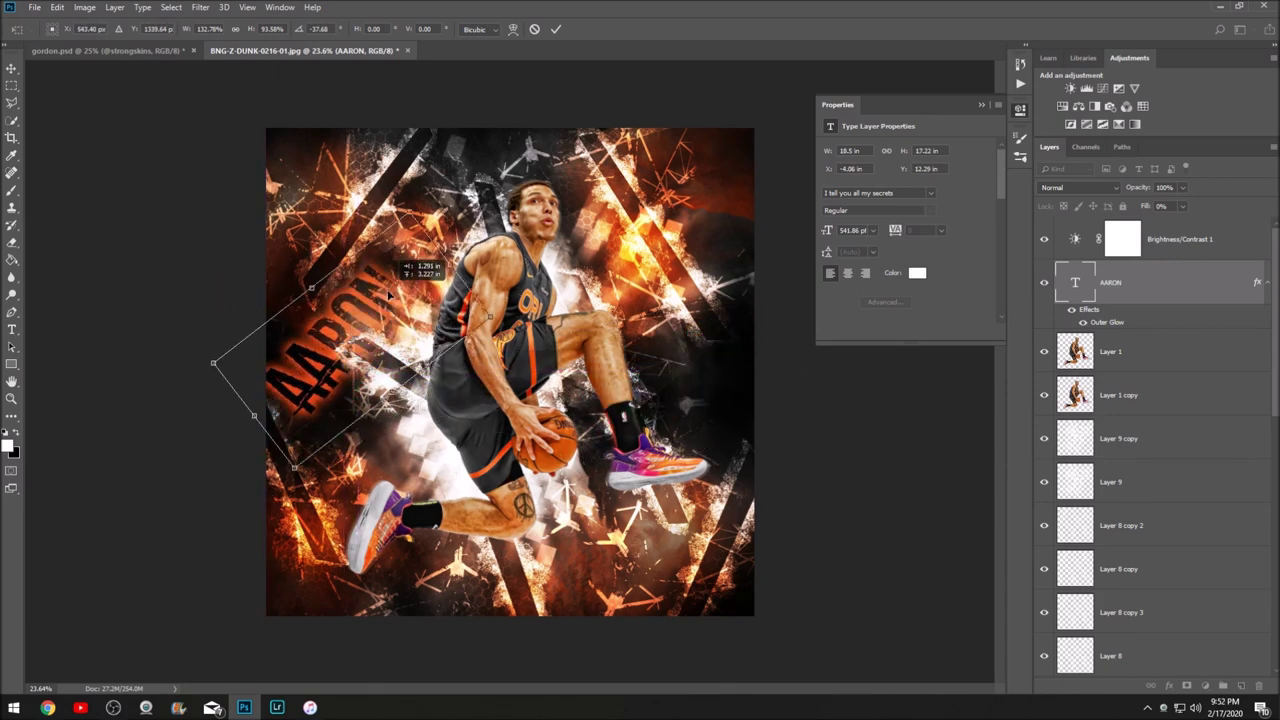
pyautogui.moveTo(455, 264); pyautogui.dragTo(373, 213)
pyautogui.moveTo(356, 318); pyautogui.dragTo(340, 271)
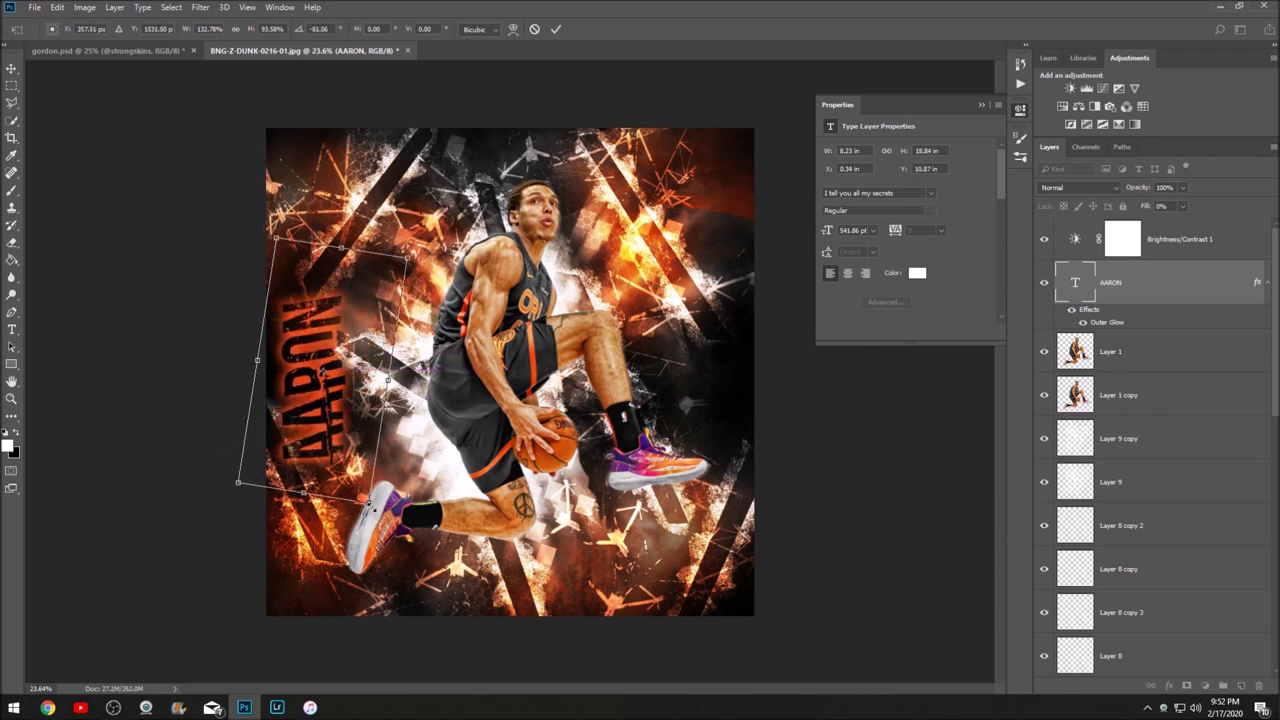
# Shrink the near-vertical AARON text to about 425 pt and adjust its placement close to the poster's left edge.
pyautogui.moveTo(371, 505); pyautogui.dragTo(432, 648)
pyautogui.moveTo(398, 543); pyautogui.dragTo(396, 478)
pyautogui.moveTo(482, 190); pyautogui.dragTo(317, 407)
pyautogui.moveTo(288, 443); pyautogui.dragTo(391, 269)
# Duplicate the AARON text with its glow and place the copy near the poster's right edge at the same height.
pyautogui.moveTo(365, 340); pyautogui.dragTo(733, 330)
pyautogui.click(556, 29)
pyautogui.hotkey('ctrl', 't')
pyautogui.click(557, 29)
# Replace the wording of the copied text near the right edge with GORDON.
pyautogui.press('t')
pyautogui.moveTo(722, 442); pyautogui.dragTo(717, 265)
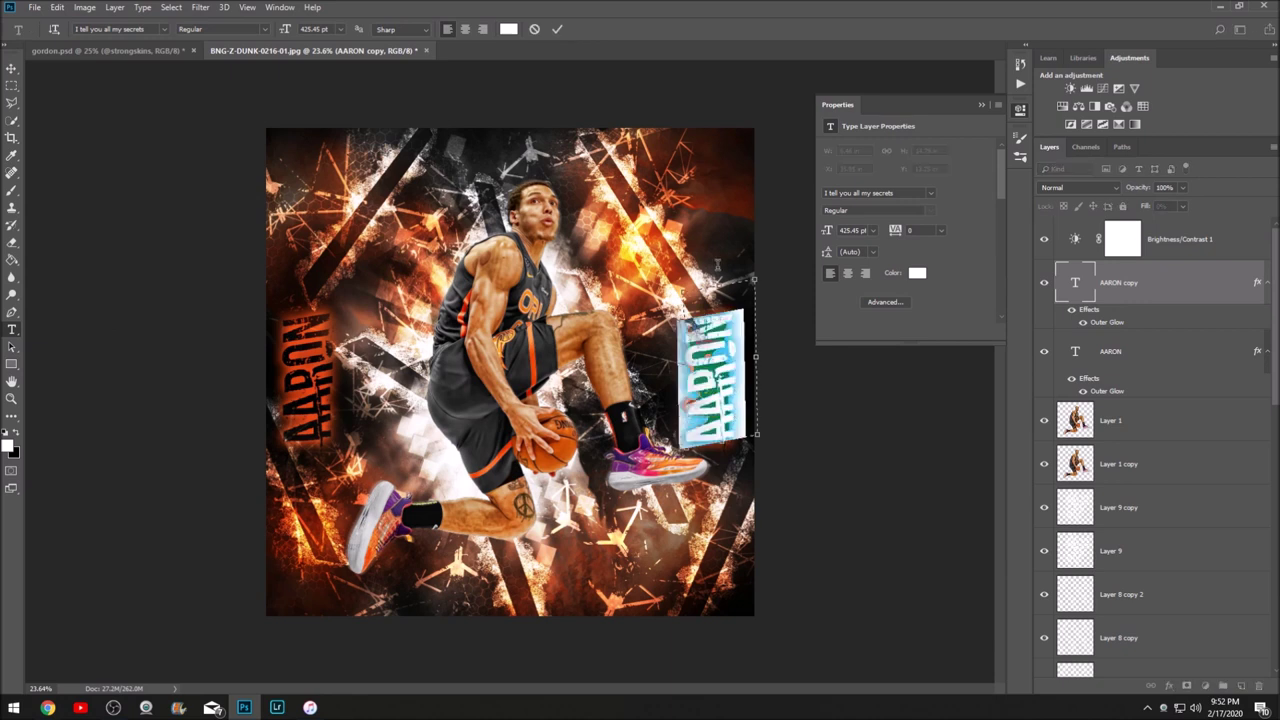
pyautogui.write('GORDON')
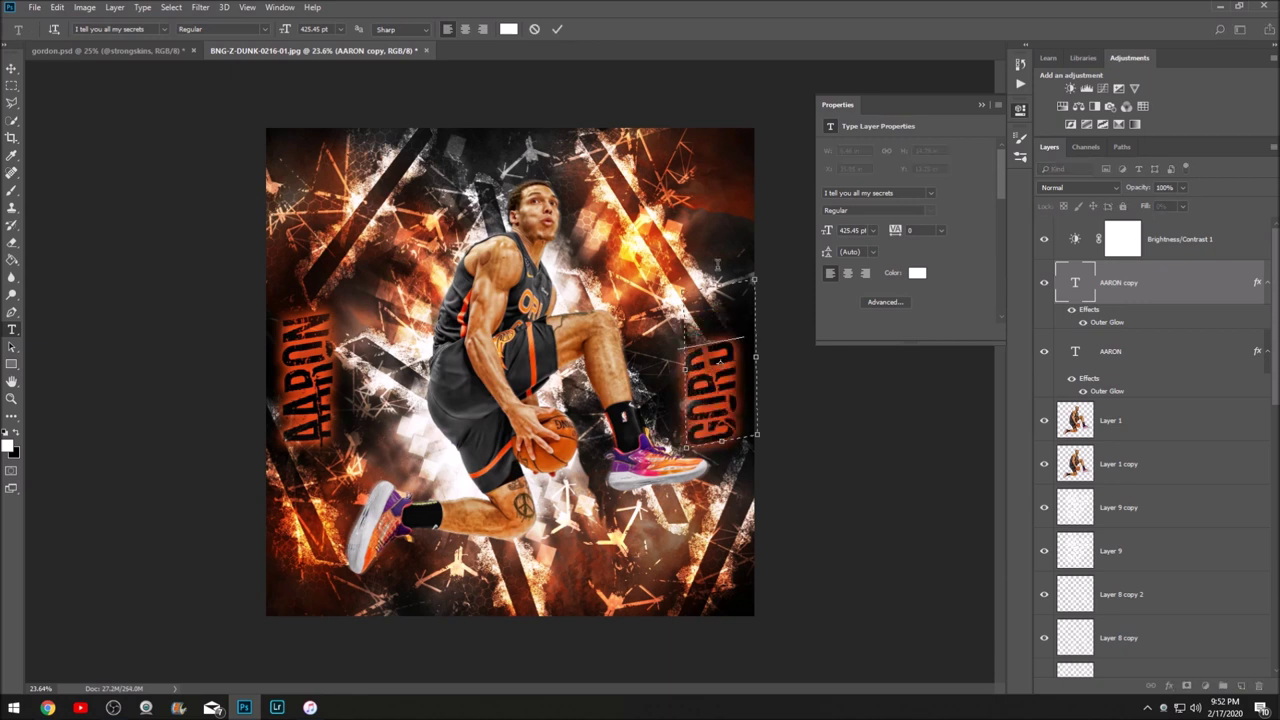
pyautogui.click(557, 29)
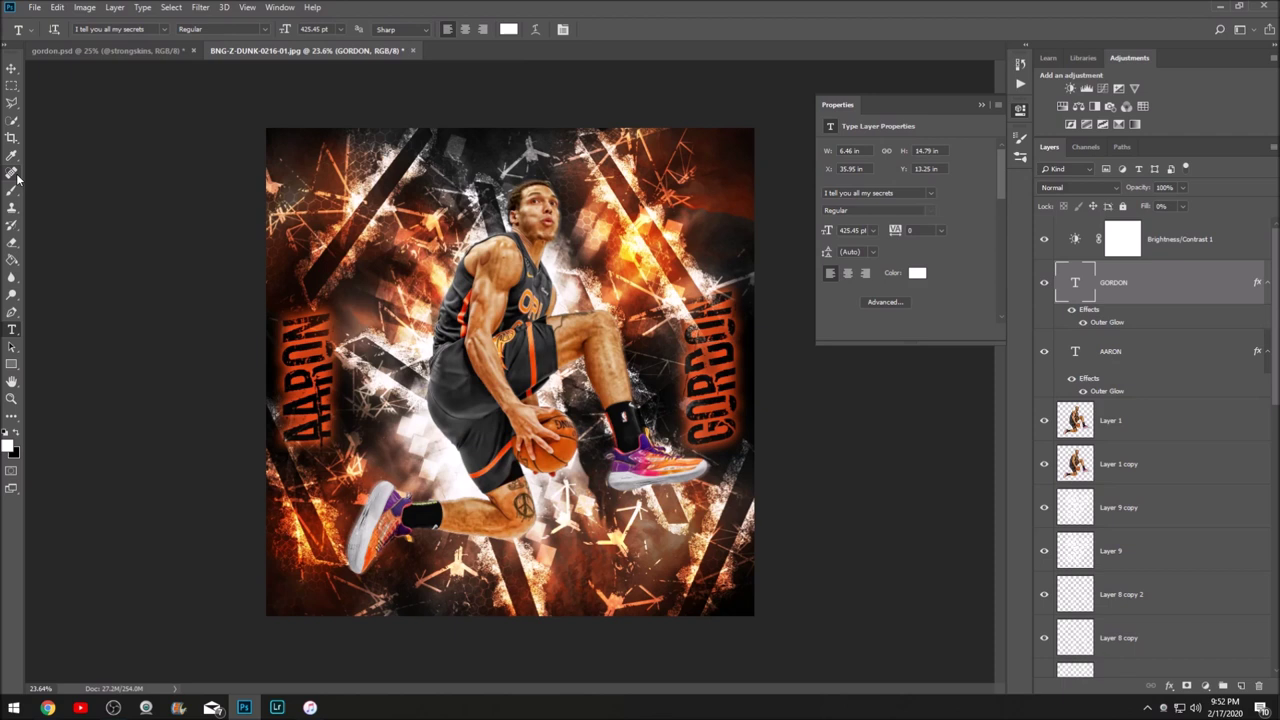
pyautogui.press('j')
pyautogui.scroll(1, 512, 440)
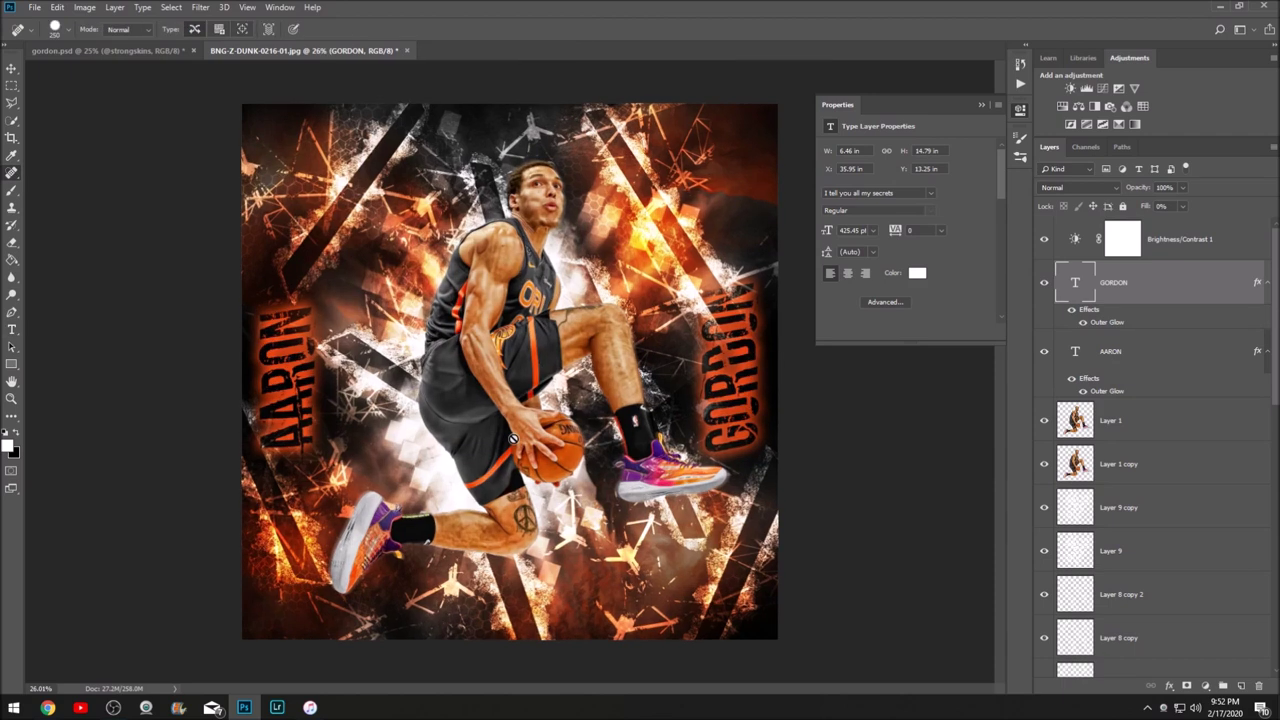
pyautogui.click(12, 330)
pyautogui.moveTo(312, 495); pyautogui.dragTo(644, 586)
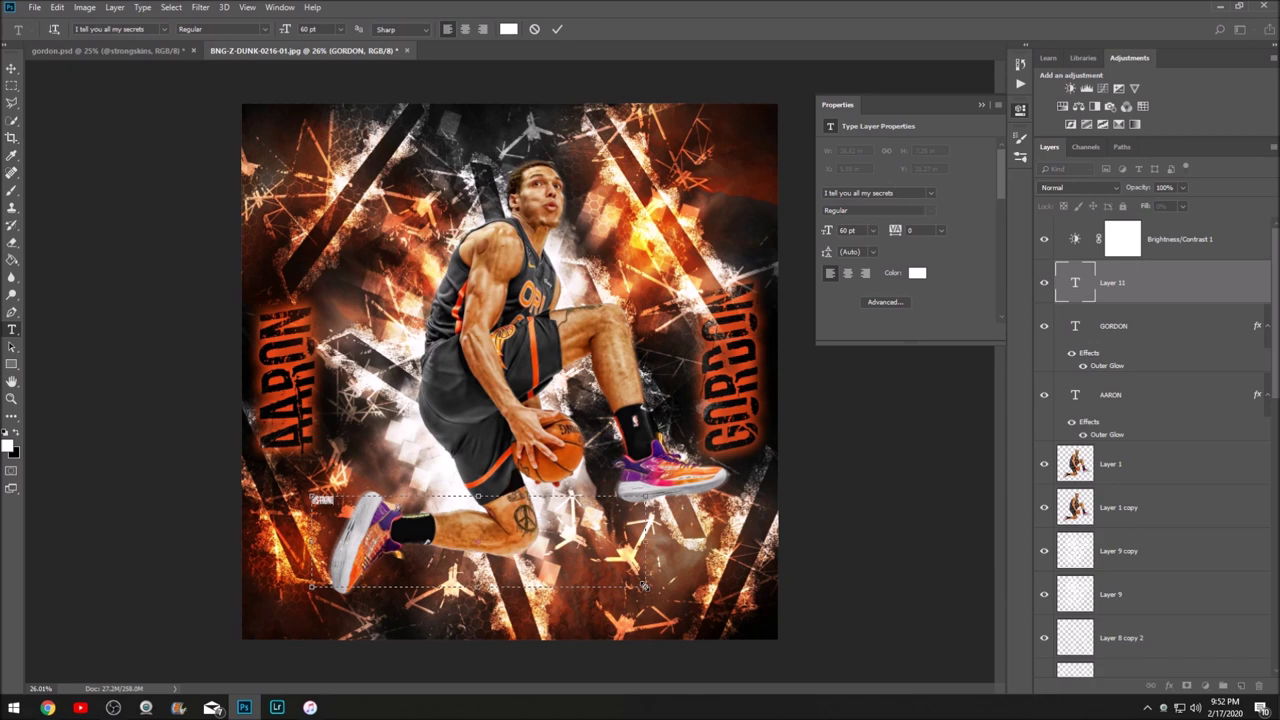
pyautogui.moveTo(372, 508); pyautogui.dragTo(305, 497)
pyautogui.click(163, 31)
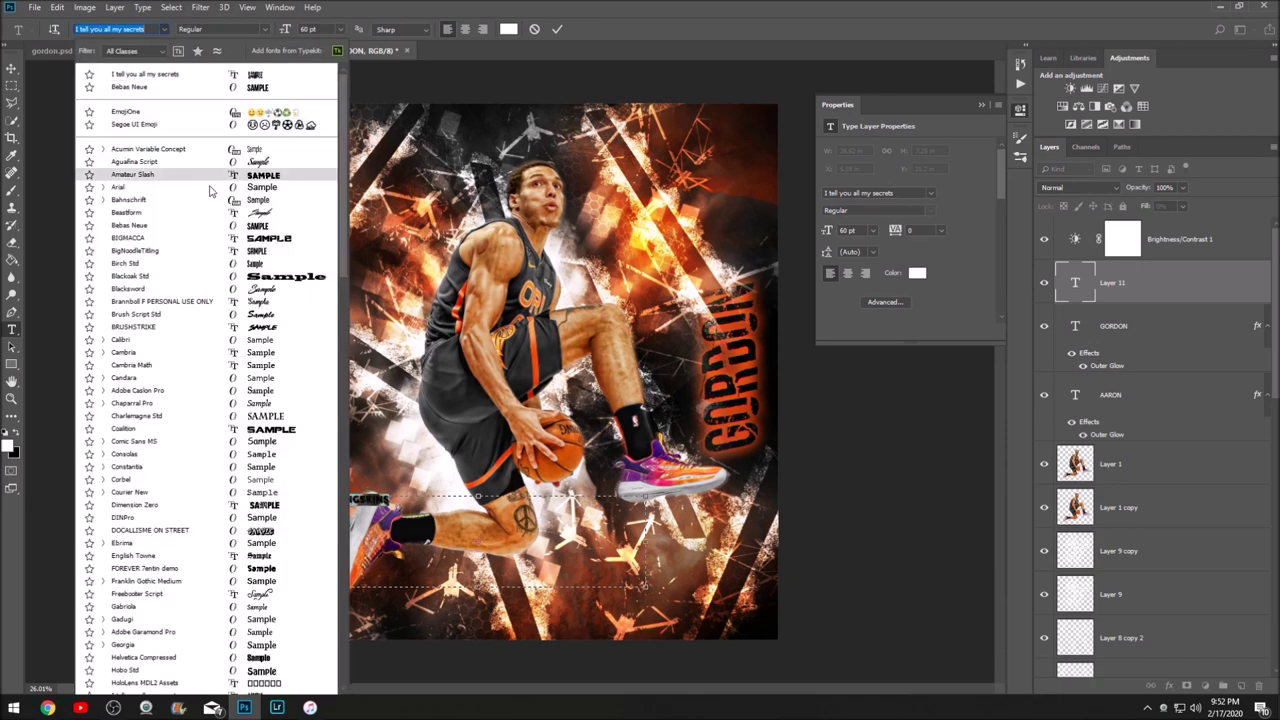
pyautogui.click(130, 225)
pyautogui.moveTo(425, 484); pyautogui.dragTo(350, 614)
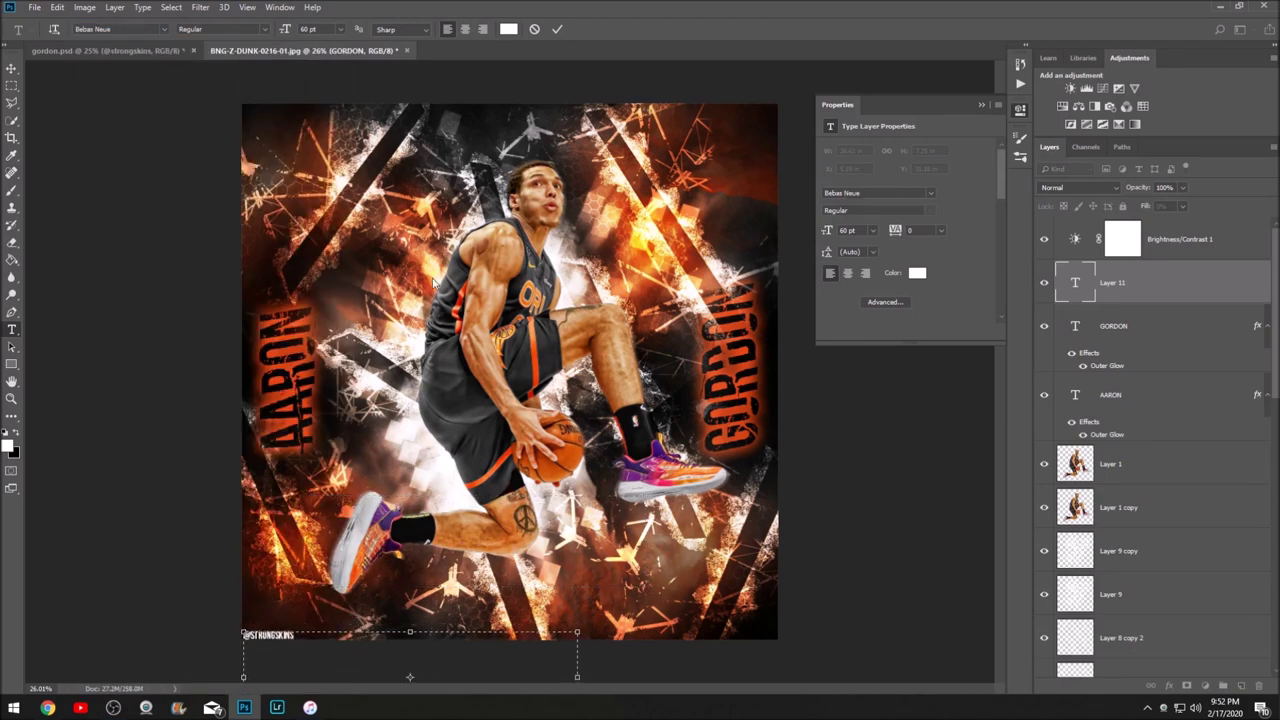
pyautogui.click(559, 29)
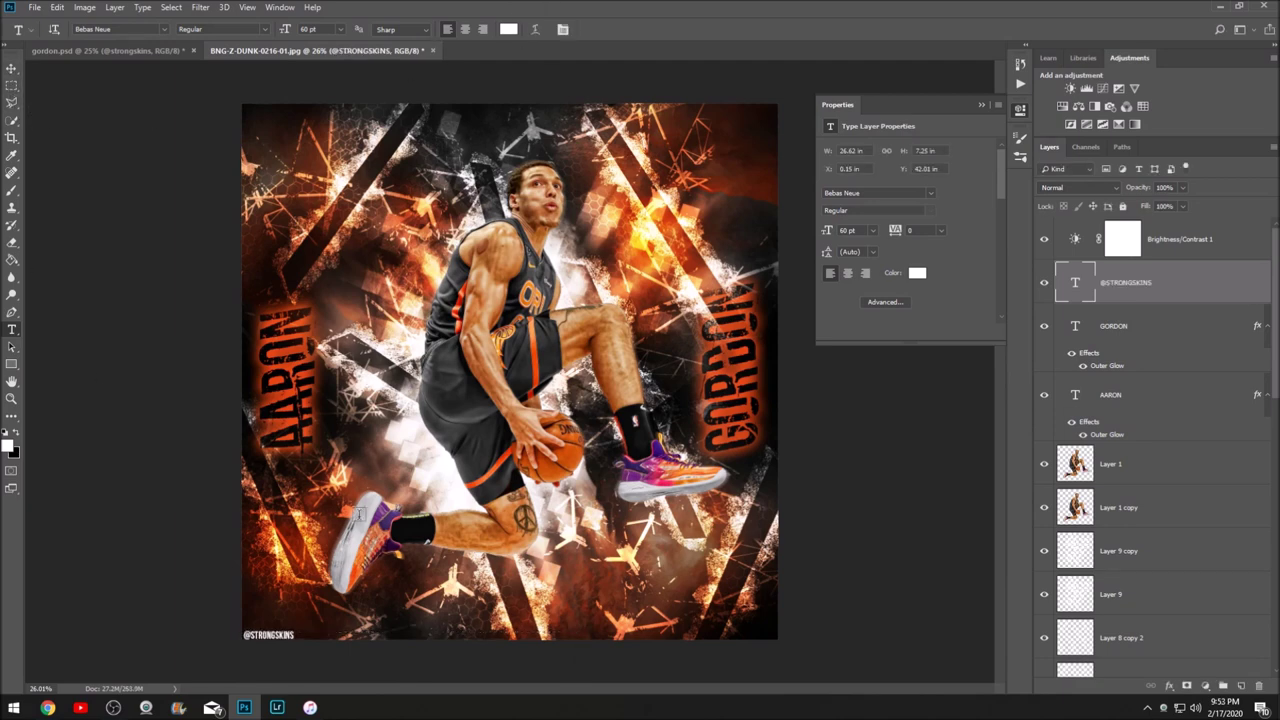
# Inspect the player, the glowing side lettering and the overall poster composition at different magnifications.
pyautogui.scroll(-6, 356, 537)
pyautogui.scroll(5, 385, 540)
pyautogui.scroll(1, 447, 583)
pyautogui.click(981, 104)
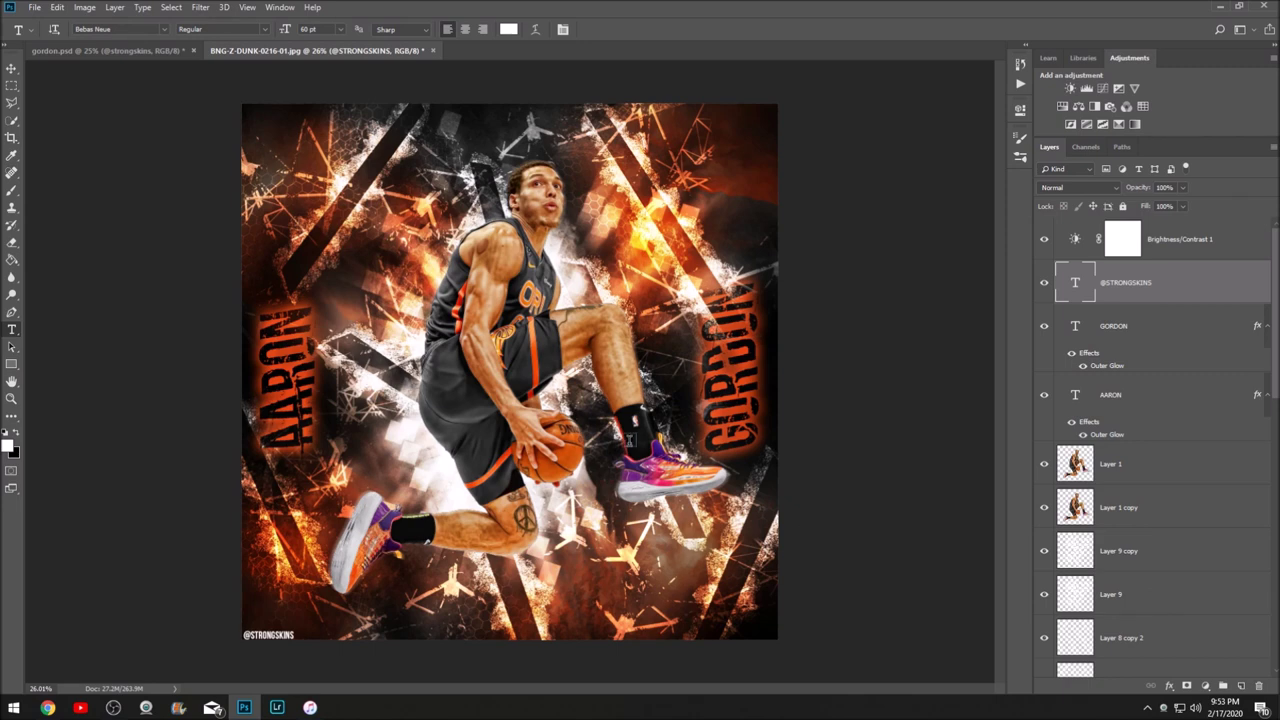
pyautogui.scroll(2, 560, 376)
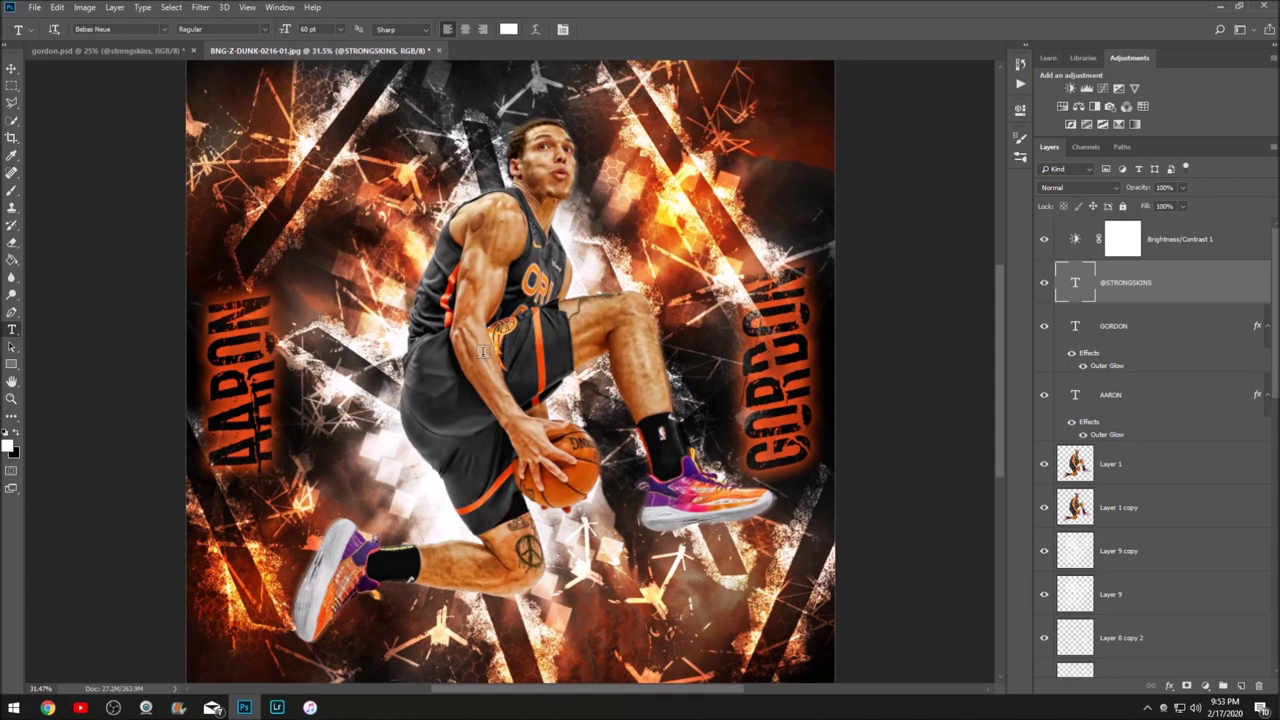
pyautogui.scroll(1, 480, 346)
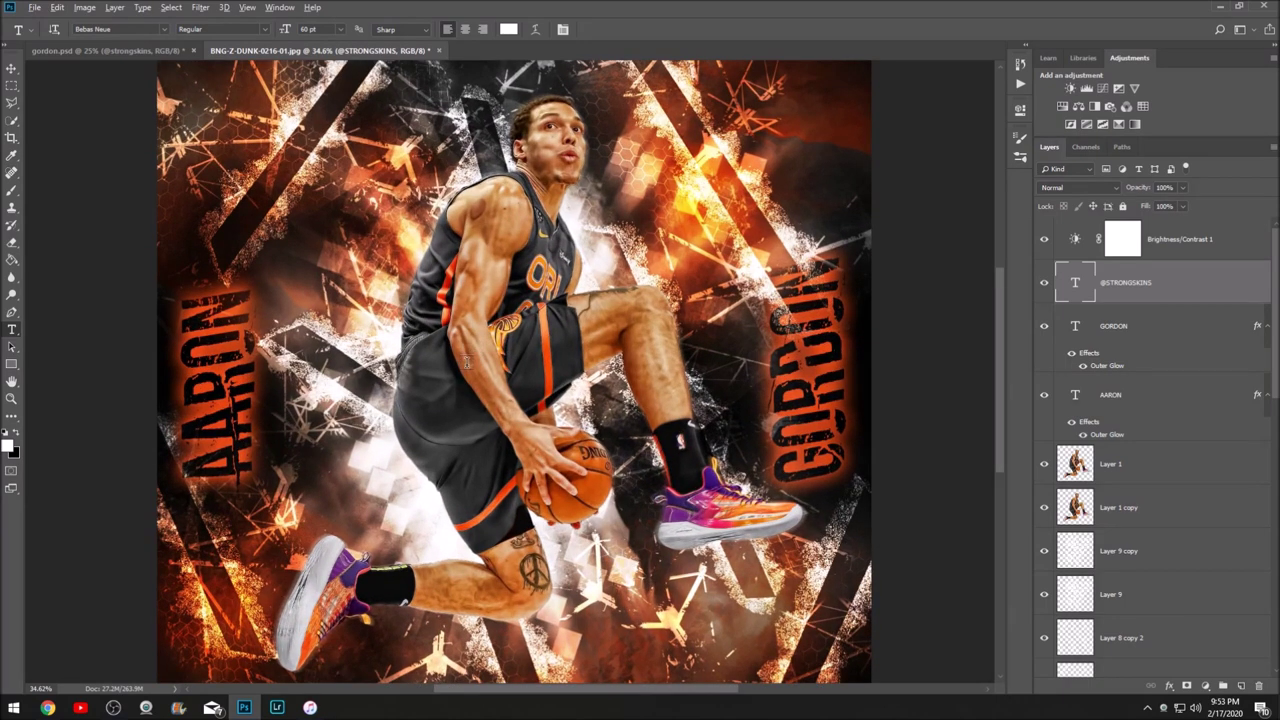
pyautogui.scroll(-3, 468, 352)
pyautogui.scroll(4, 454, 386)
pyautogui.scroll(-3, 482, 345)
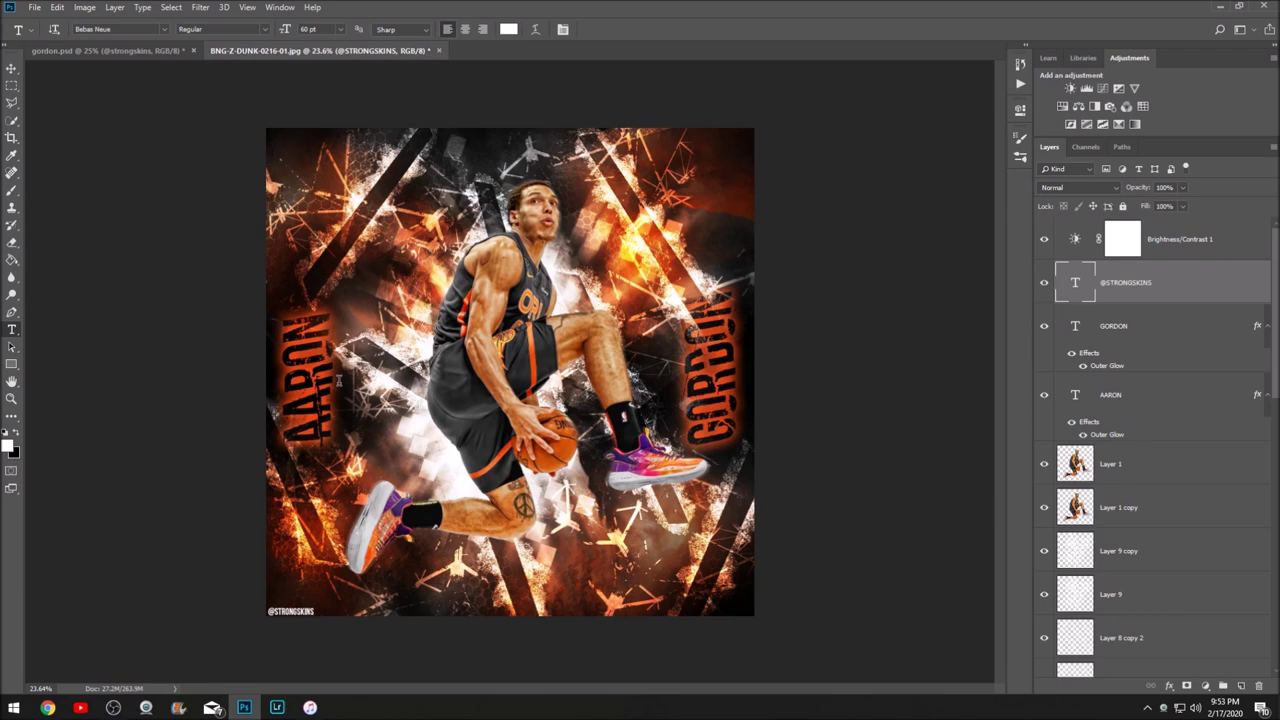
pyautogui.scroll(2, 338, 380)
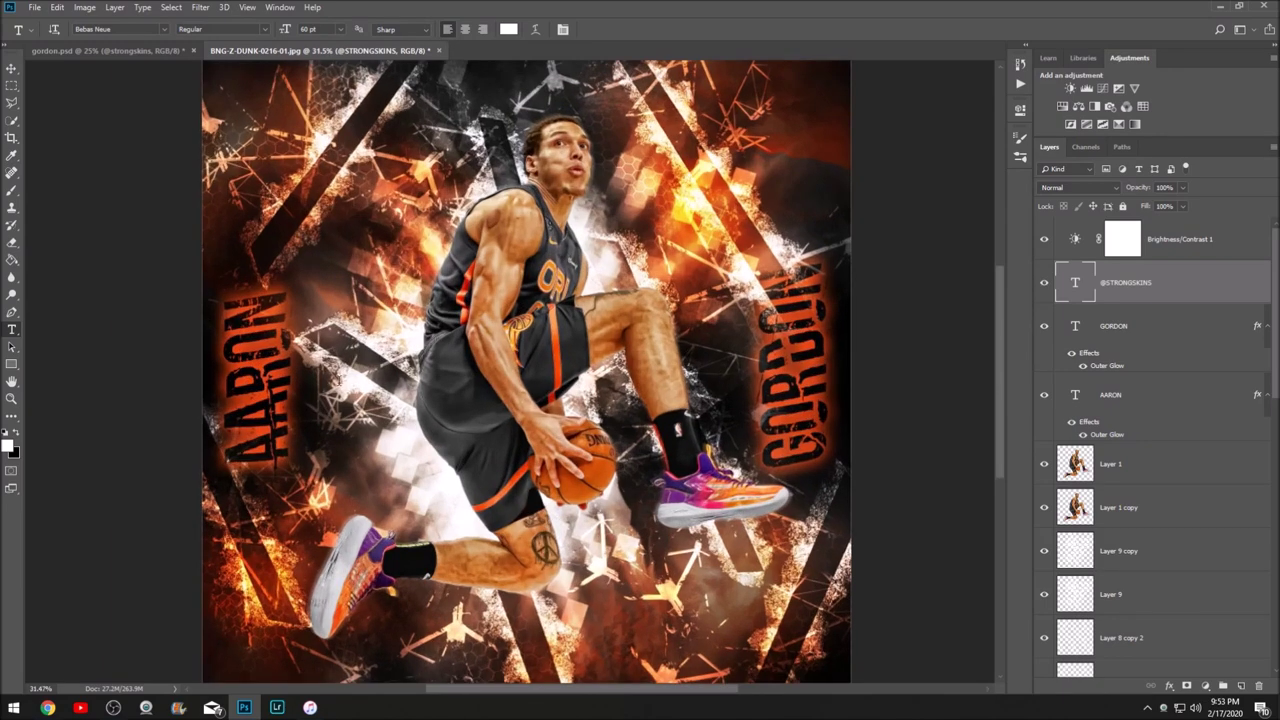